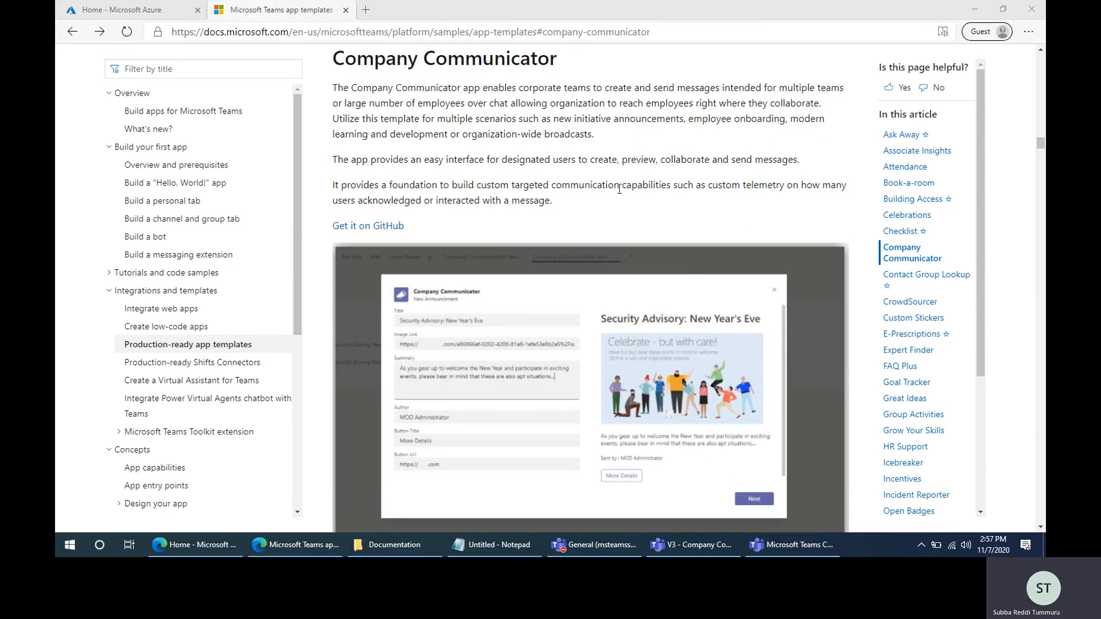
- Compare the Azure portal home pages in the two browser windows, finishing on the guest-profile window's portal home
{"action": "left_click", "coordinate": [198, 548]}
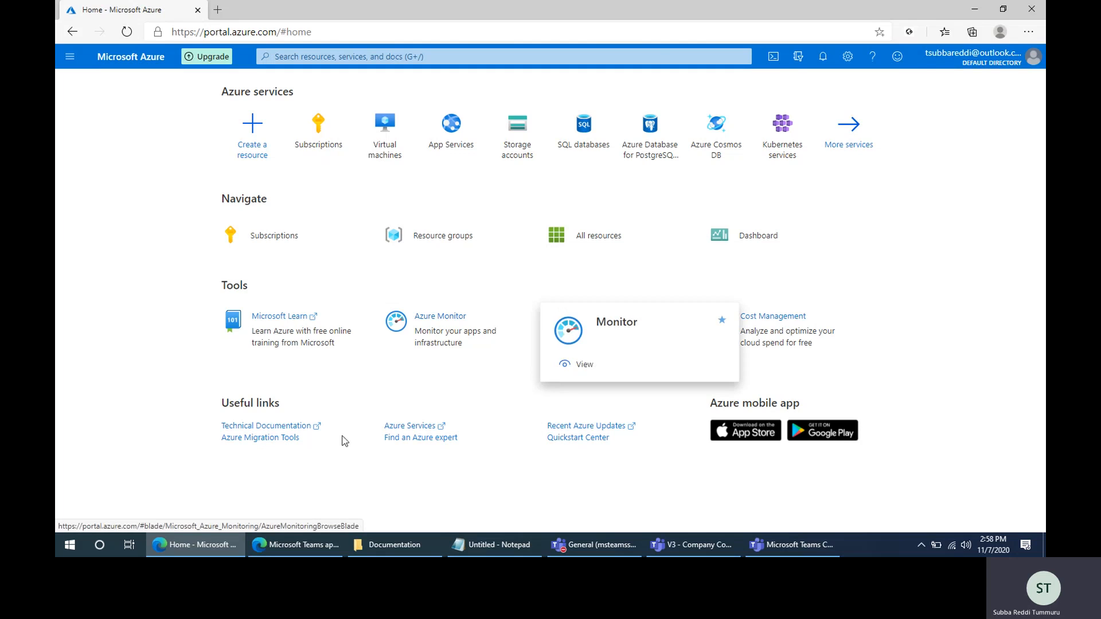
{"action": "left_click", "coordinate": [280, 554]}
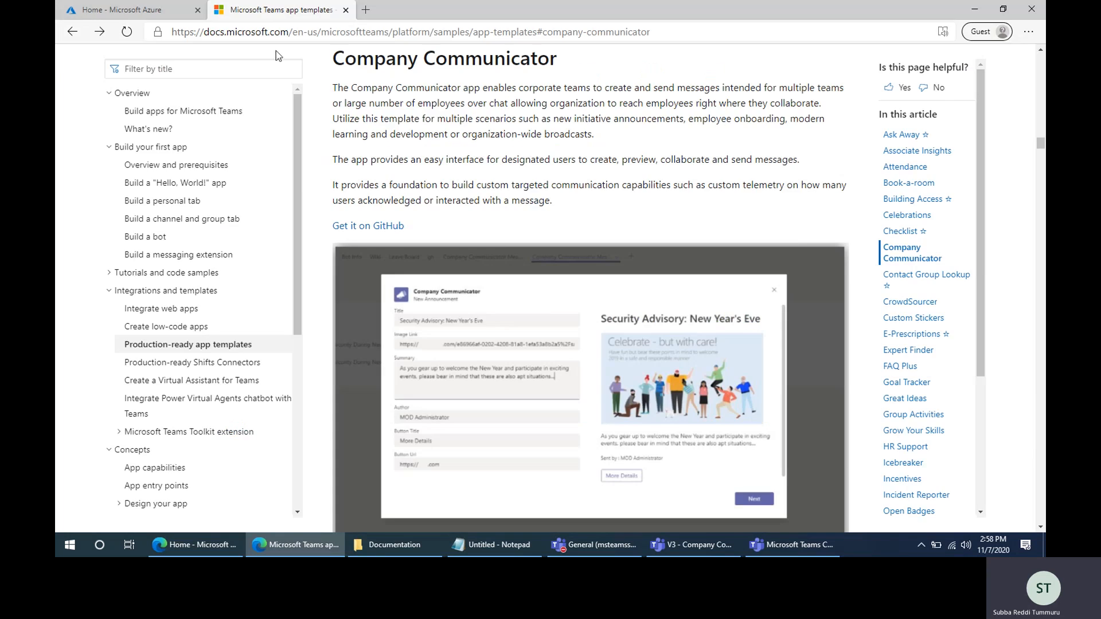
{"action": "left_click", "coordinate": [129, 10]}
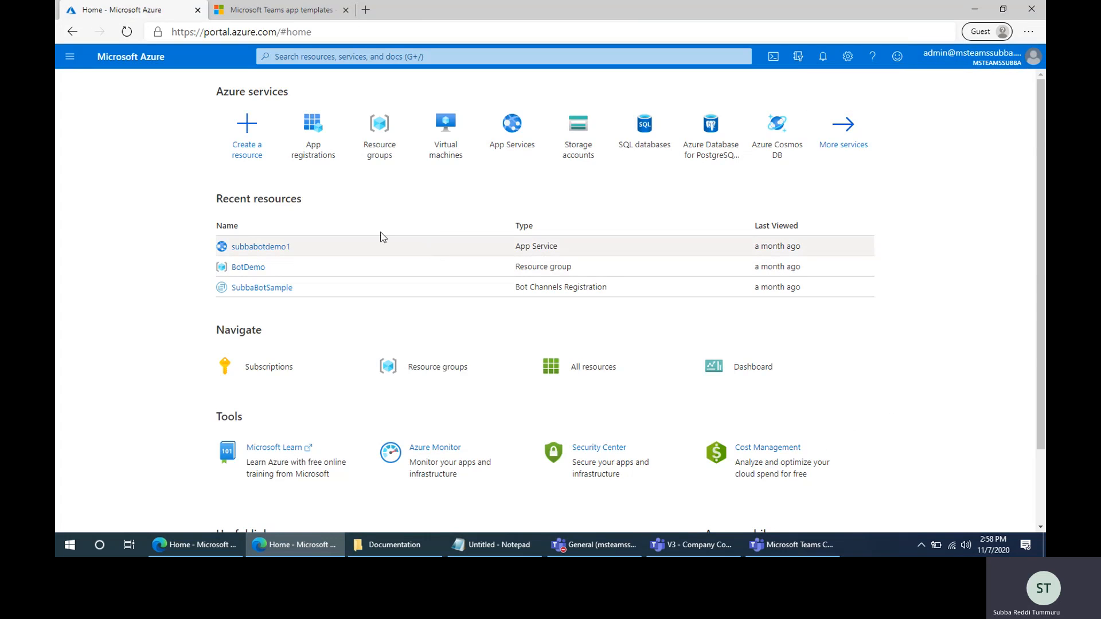
{"action": "mouse_move", "coordinate": [316, 149]}
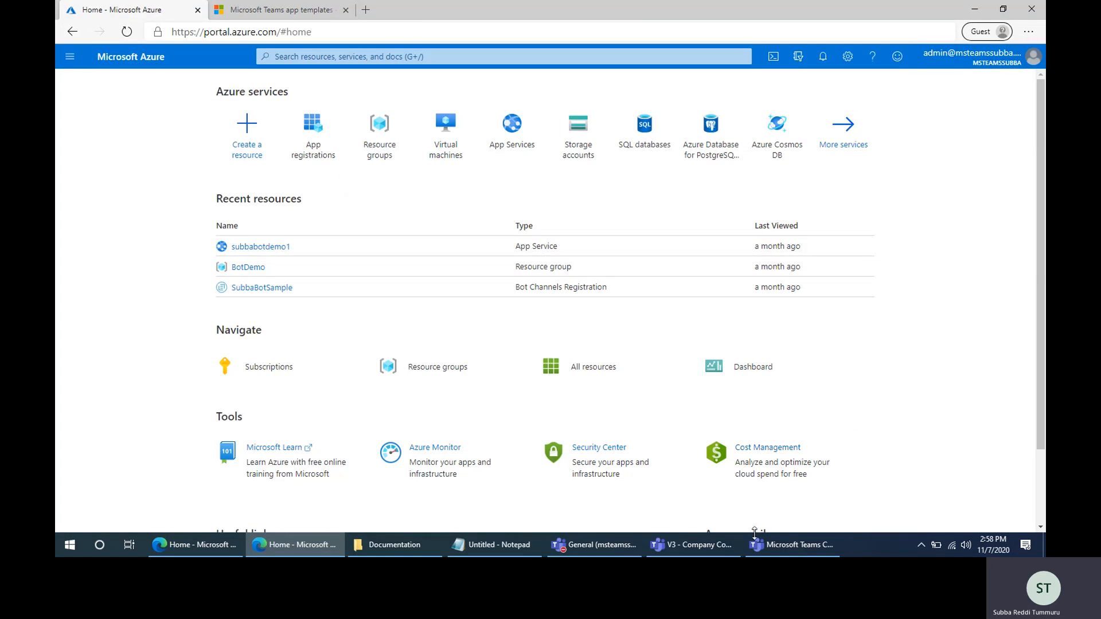
{"action": "mouse_move", "coordinate": [565, 553]}
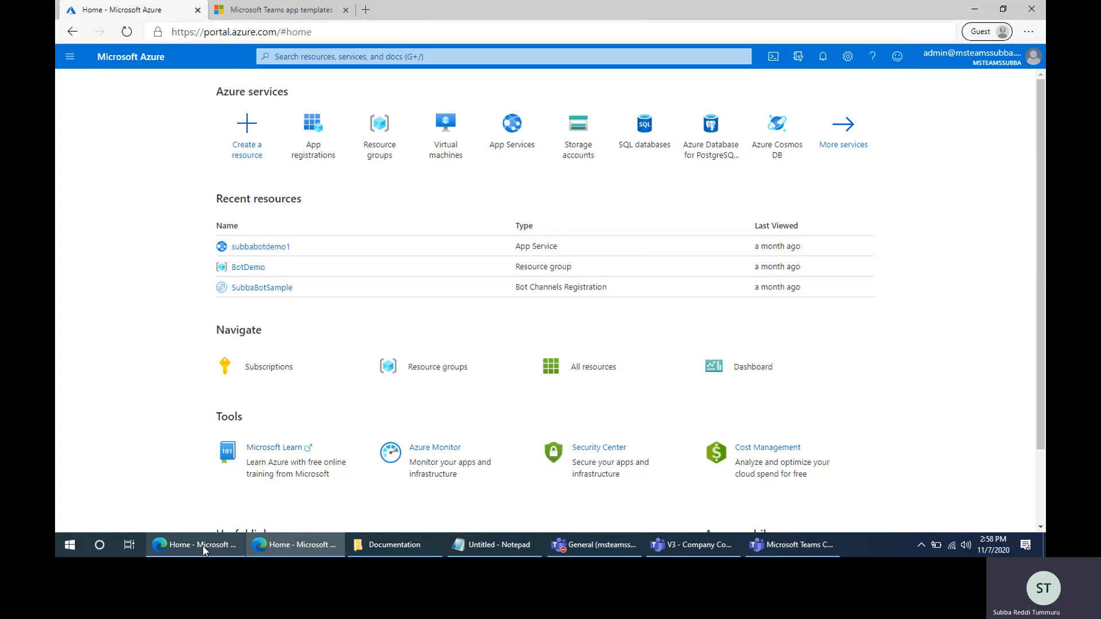
{"action": "mouse_move", "coordinate": [202, 547]}
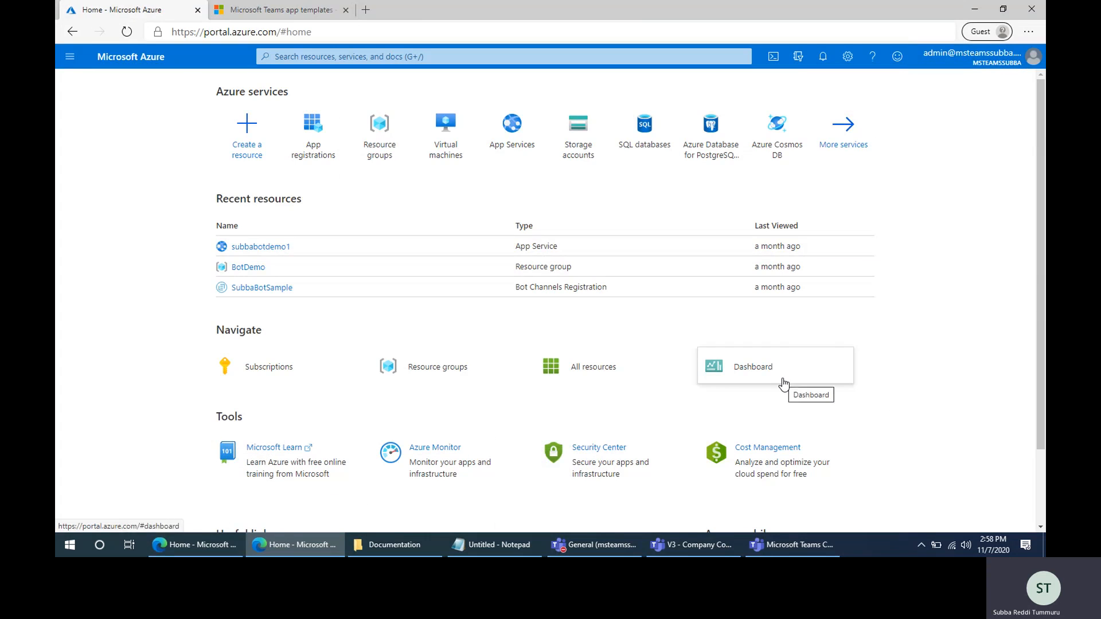
{"action": "left_click", "coordinate": [172, 552]}
{"action": "left_click", "coordinate": [275, 545]}
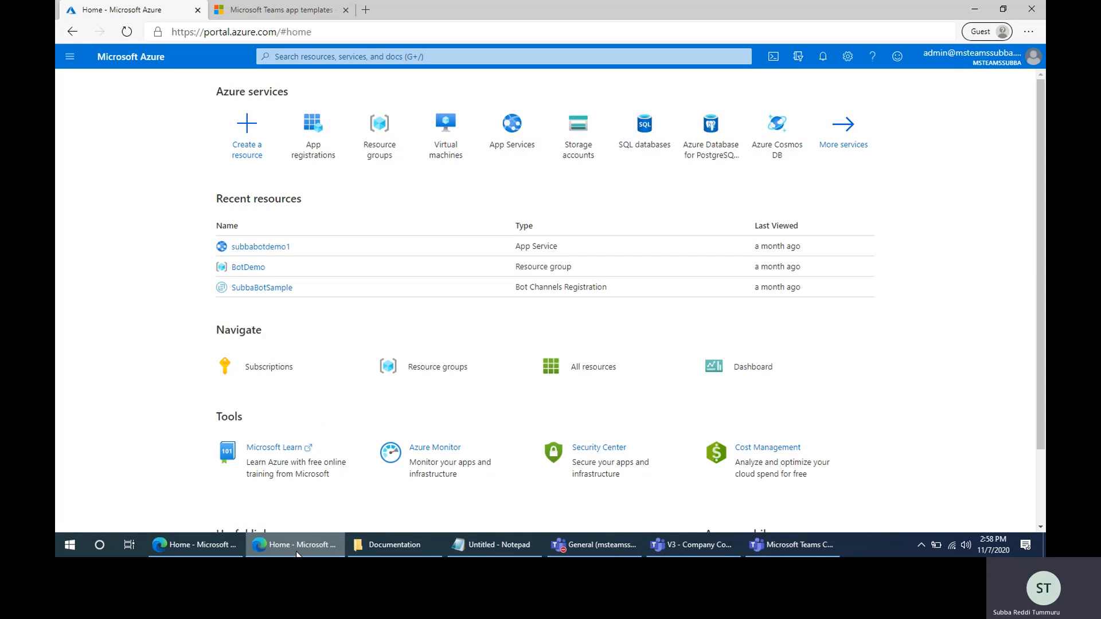
{"action": "mouse_move", "coordinate": [1002, 63]}
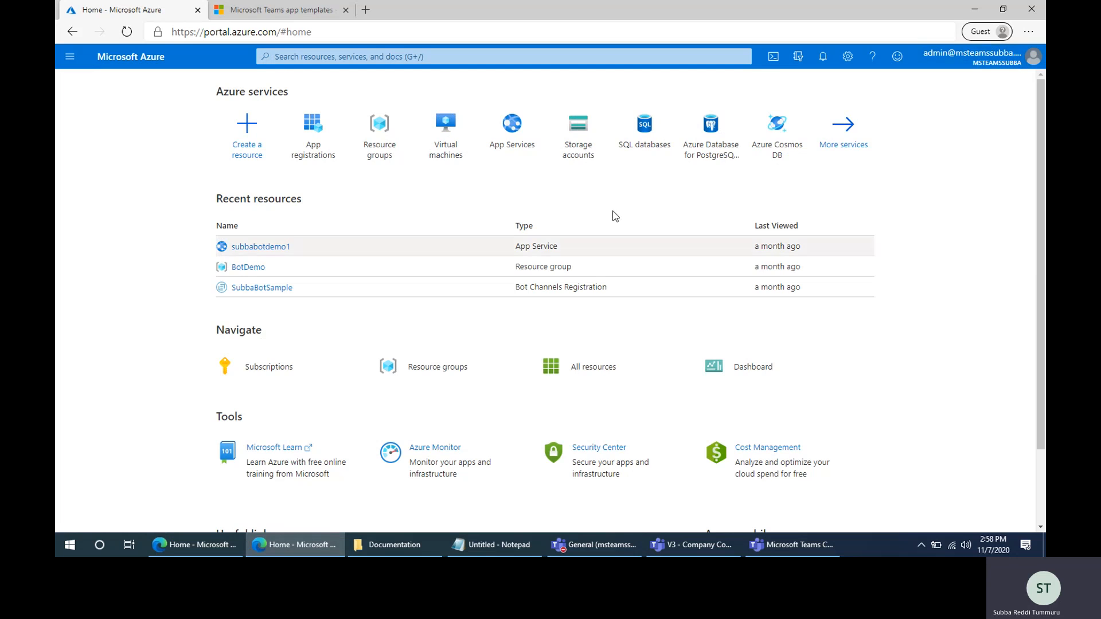
- Register an application named Company Communicator V3 for accounts in any organizational directory (Any Azure AD directory - Multitenant)
{"action": "left_click", "coordinate": [314, 123]}
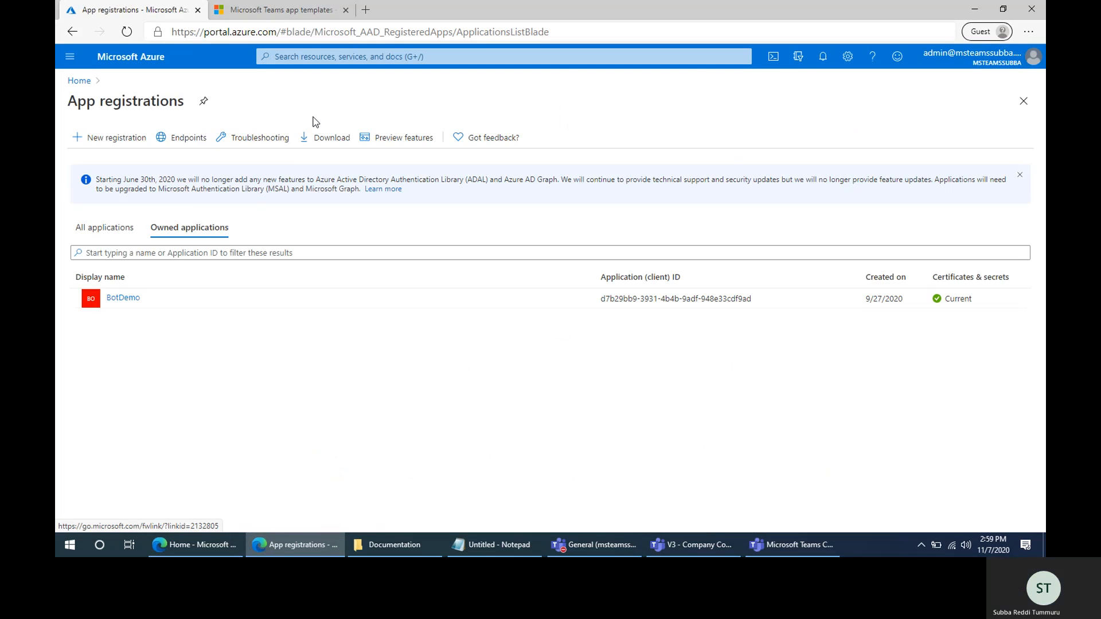
{"action": "left_click", "coordinate": [115, 144]}
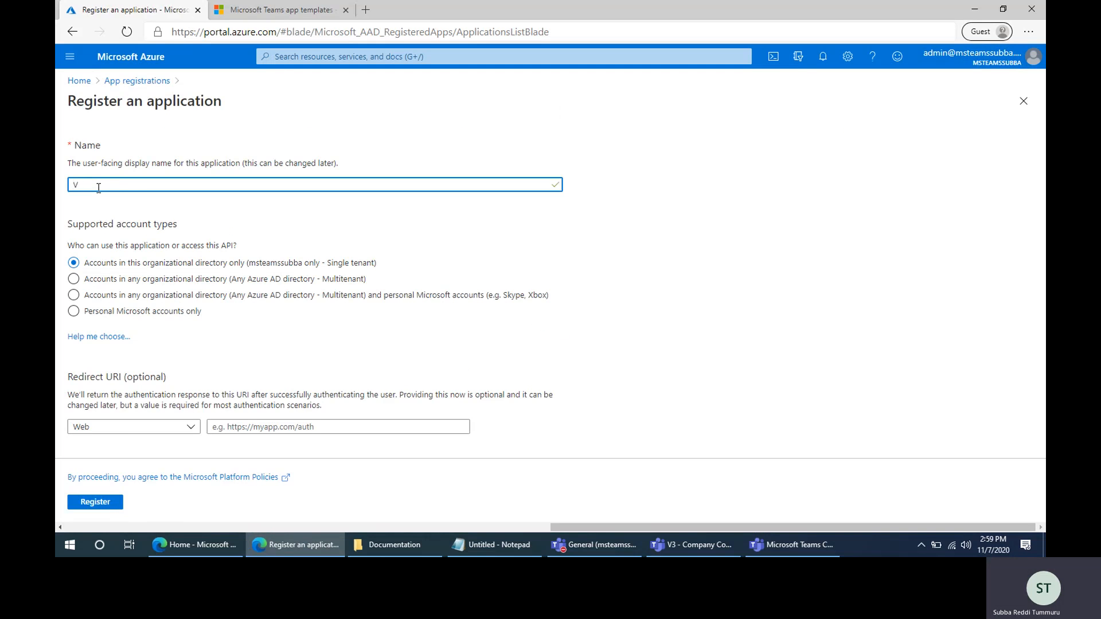
{"action": "type", "text": "Company"}
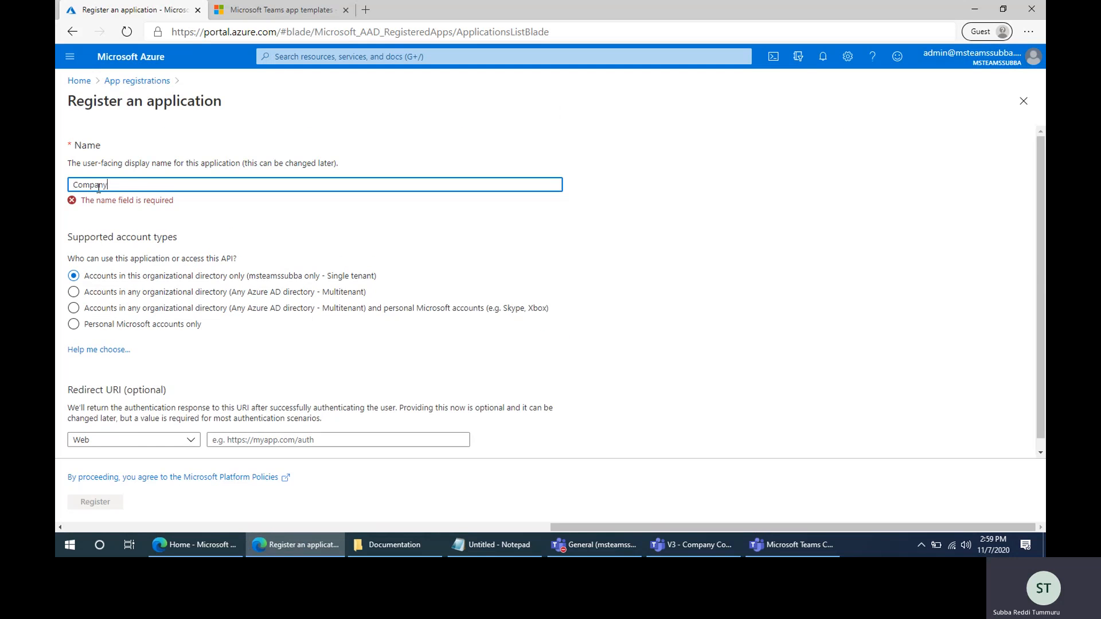
{"action": "type", "text": " Communicator "}
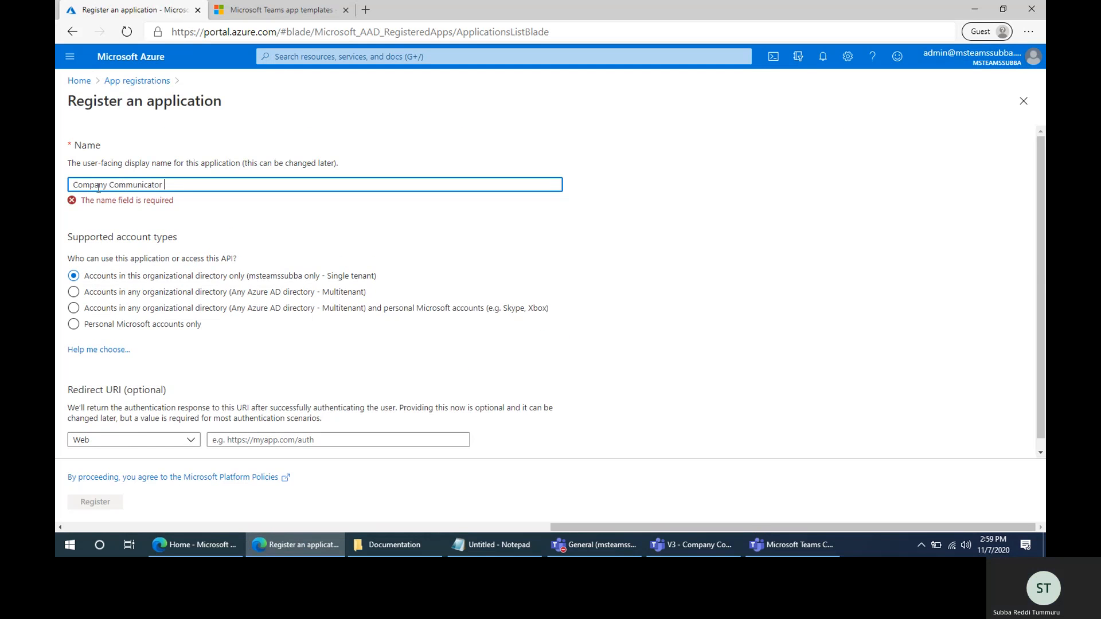
{"action": "type", "text": "V3"}
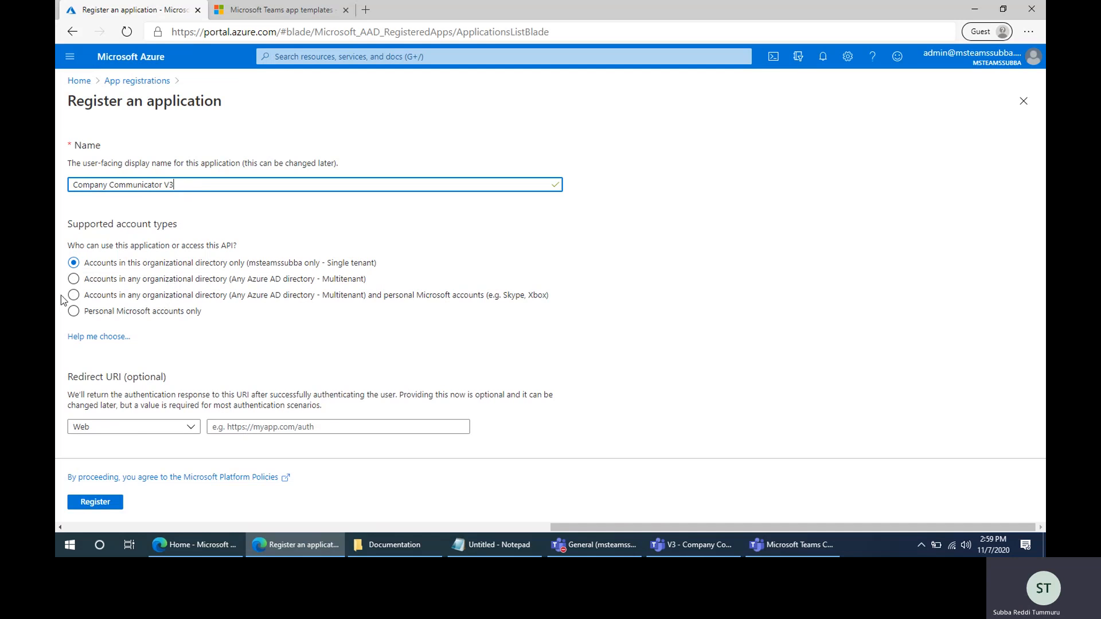
{"action": "left_click", "coordinate": [73, 280]}
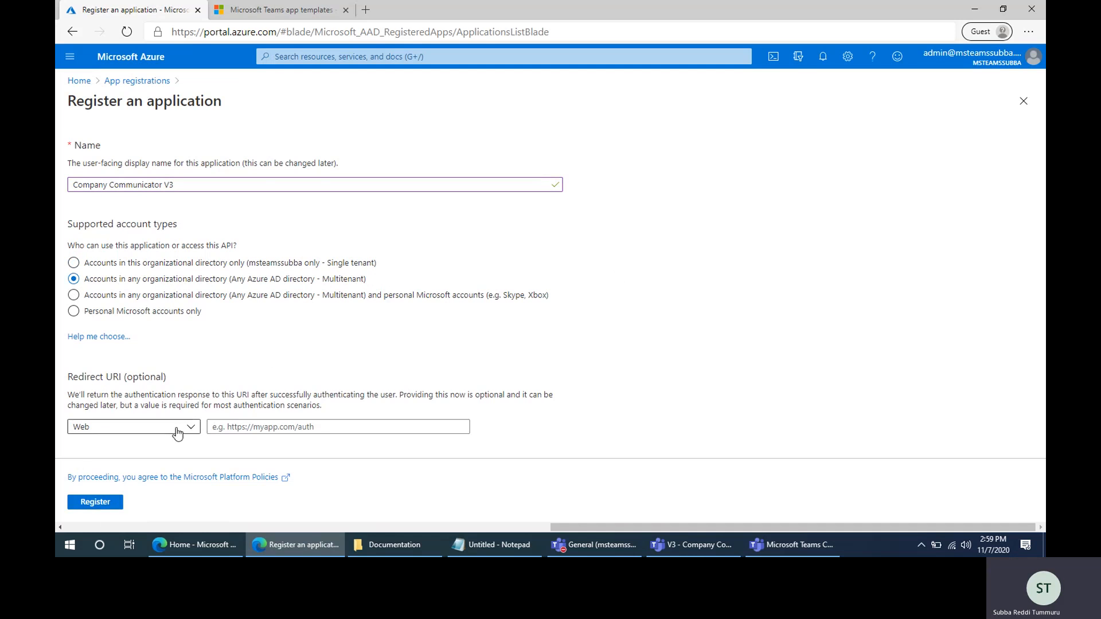
{"action": "left_click", "coordinate": [92, 503]}
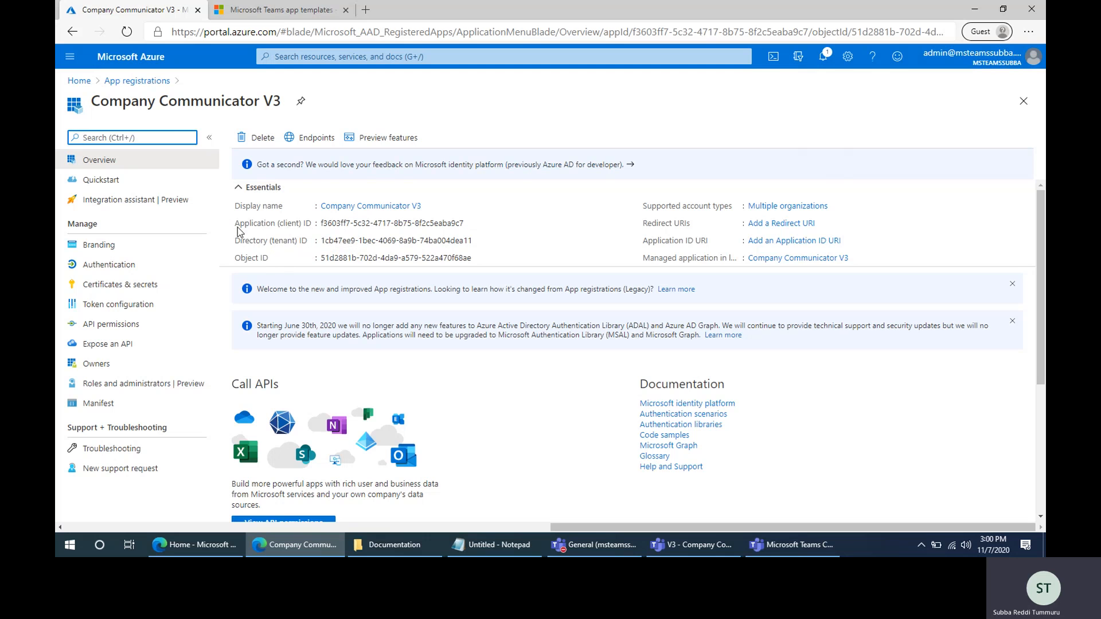
- Copy the "Application (client) ID" label from the app overview into the blank Notepad note and add a colon after it
{"action": "left_click_drag", "start_coordinate": [316, 223], "coordinate": [274, 228]}
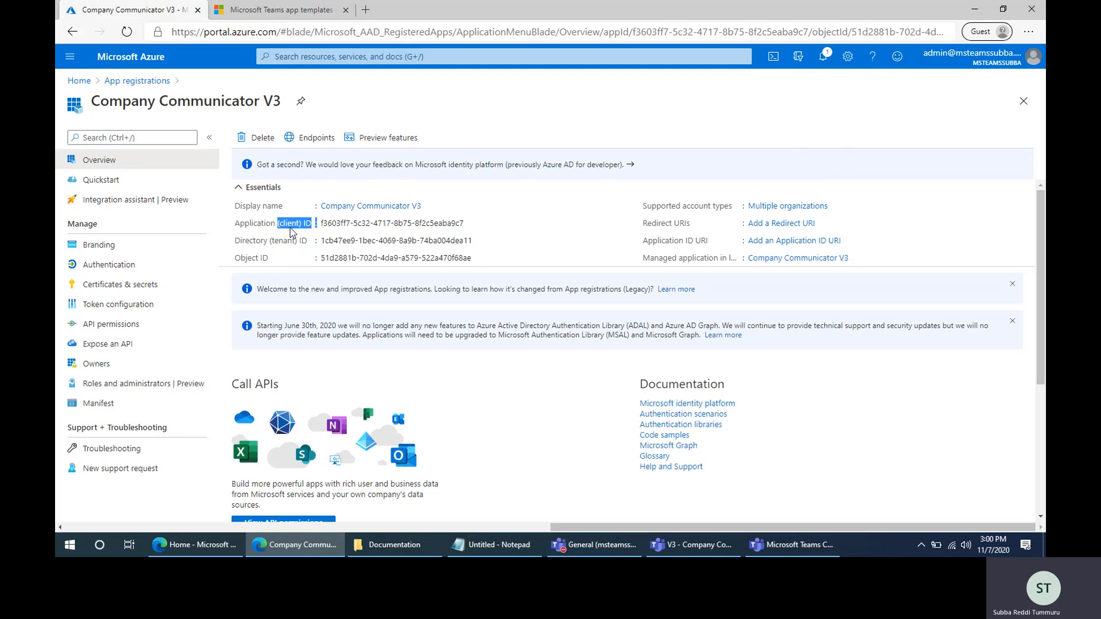
{"action": "left_click", "coordinate": [235, 231]}
{"action": "left_click_drag", "start_coordinate": [237, 229], "coordinate": [321, 229]}
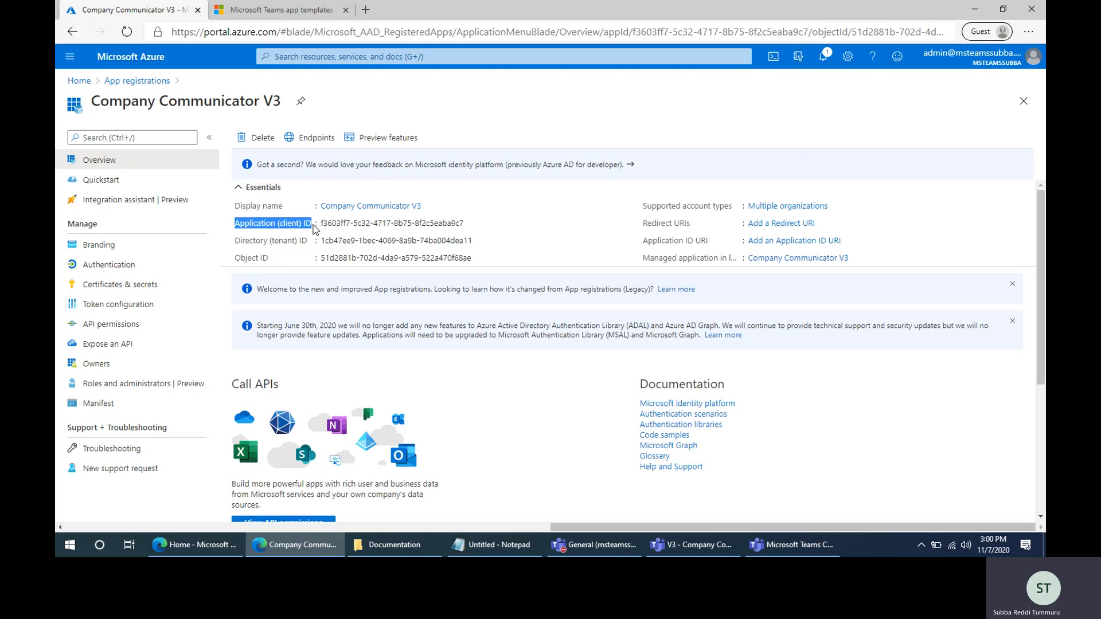
{"action": "left_click", "coordinate": [485, 545]}
{"action": "key", "text": "ctrl+v"}
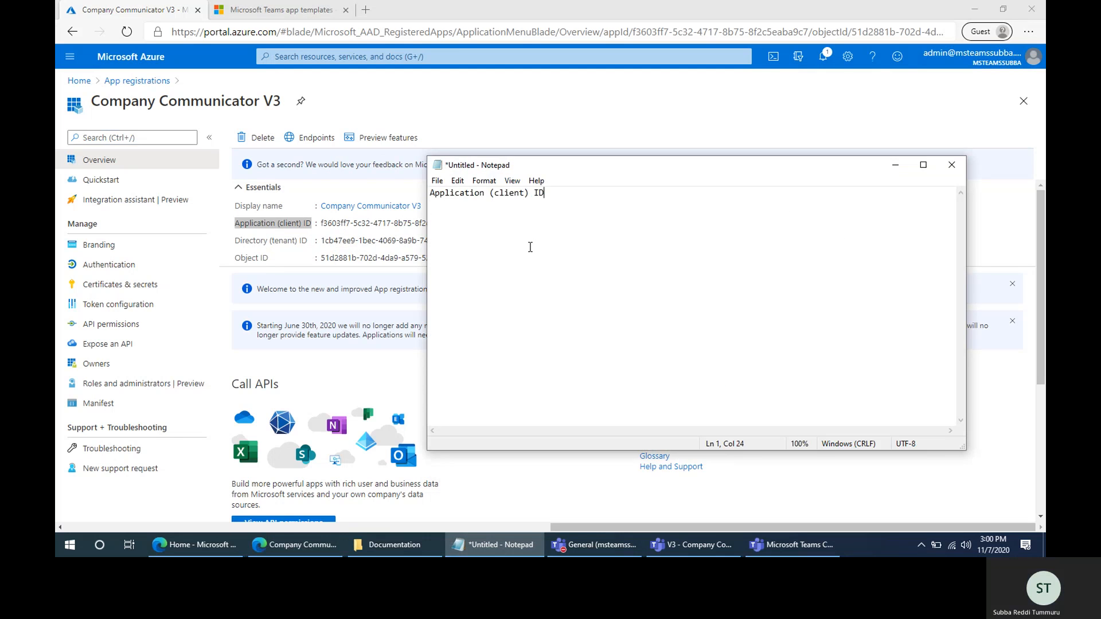
{"action": "type", "text": ":"}
- Copy the application (client) ID value from the overview into Notepad after its label and start a new line
{"action": "left_click", "coordinate": [265, 236]}
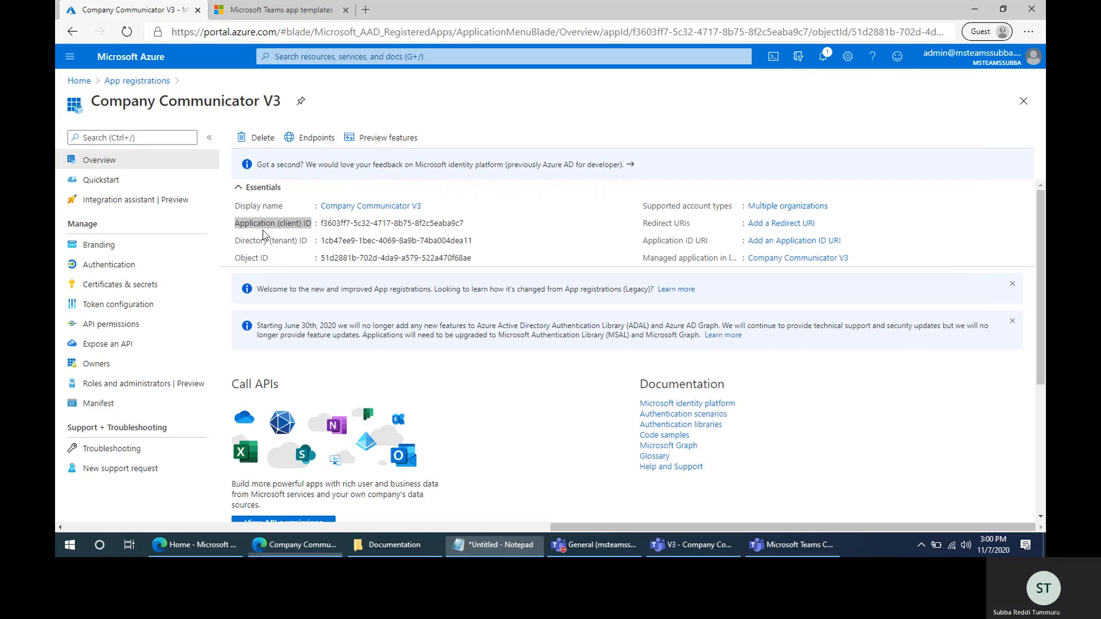
{"action": "left_click", "coordinate": [469, 225]}
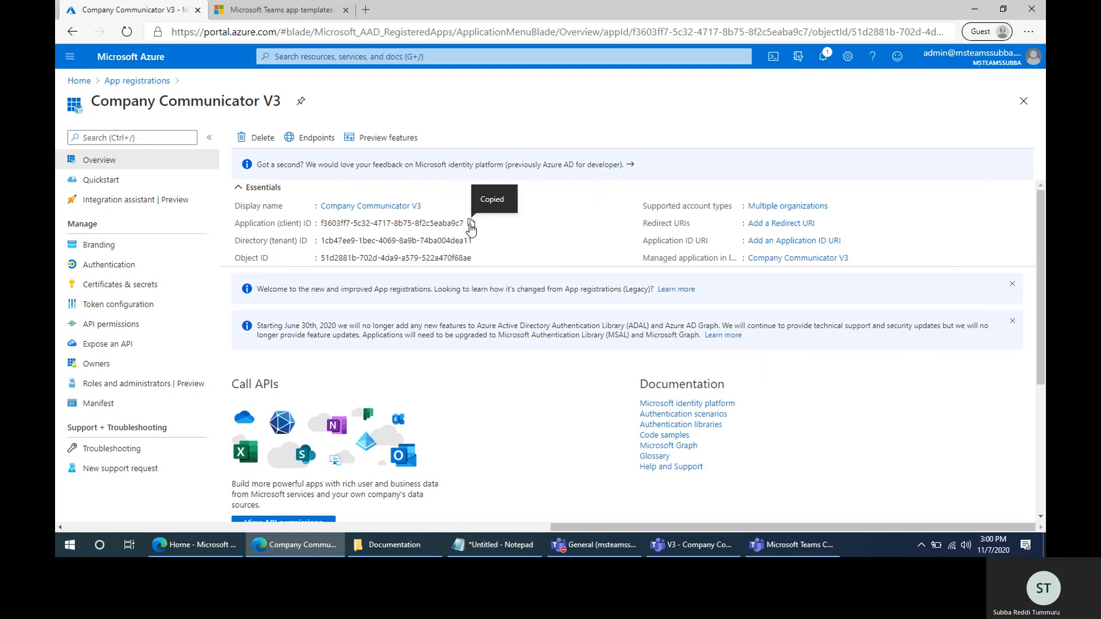
{"action": "left_click", "coordinate": [493, 544]}
{"action": "key", "text": "ctrl+v"}
{"action": "key", "text": "Return"}
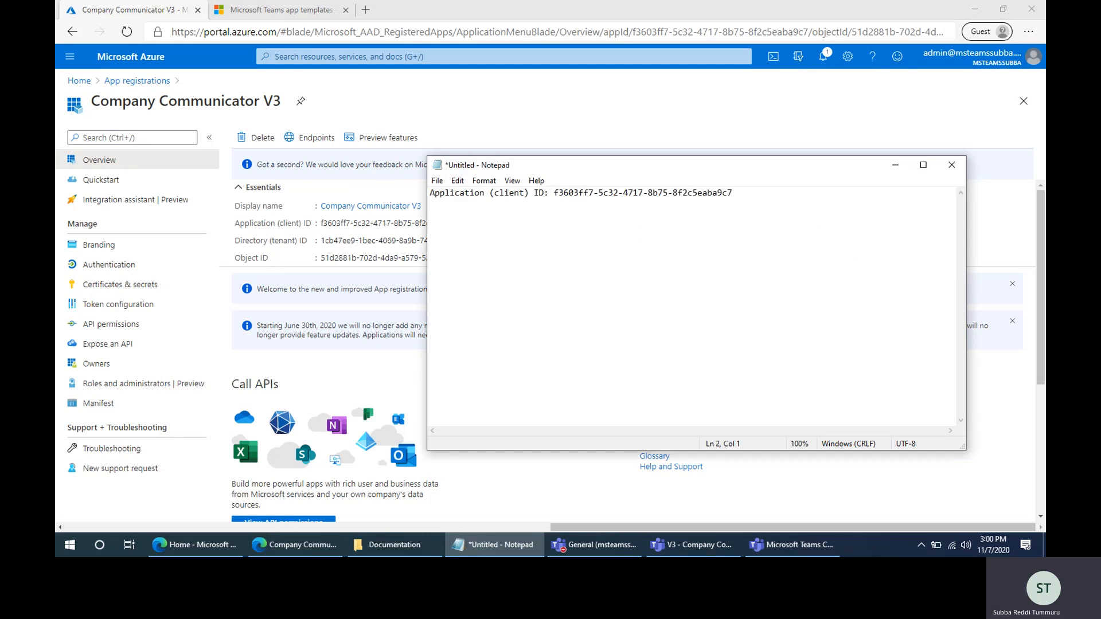
- Copy the "Directory (tenant) ID" label and its value from the overview onto the second line of the Notepad note, separated by a colon
{"action": "left_click", "coordinate": [495, 545]}
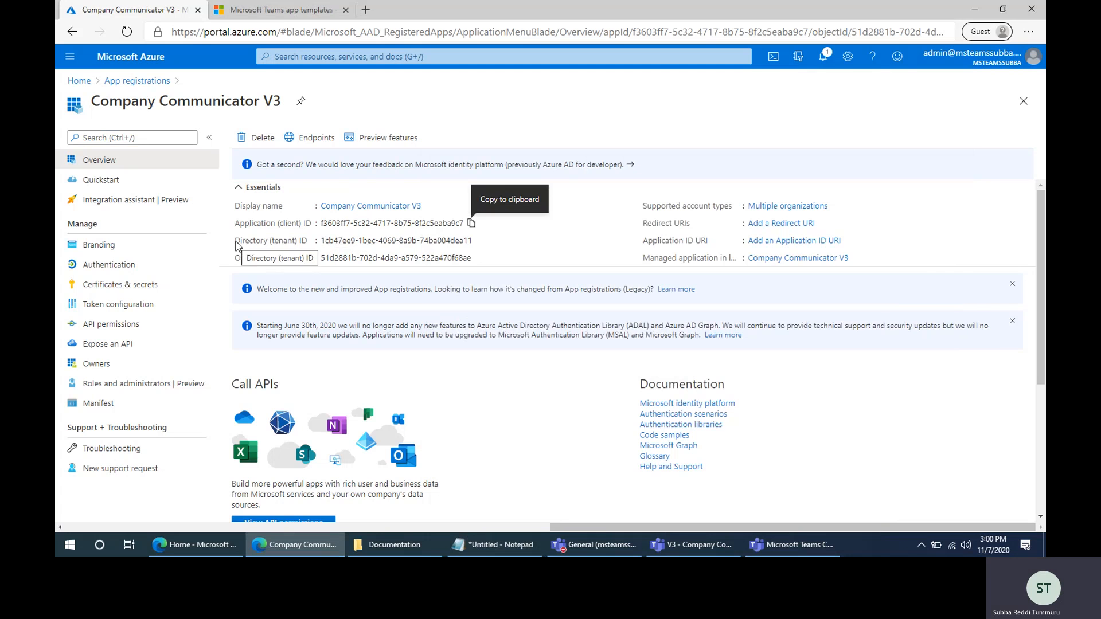
{"action": "left_click_drag", "start_coordinate": [237, 245], "coordinate": [313, 246]}
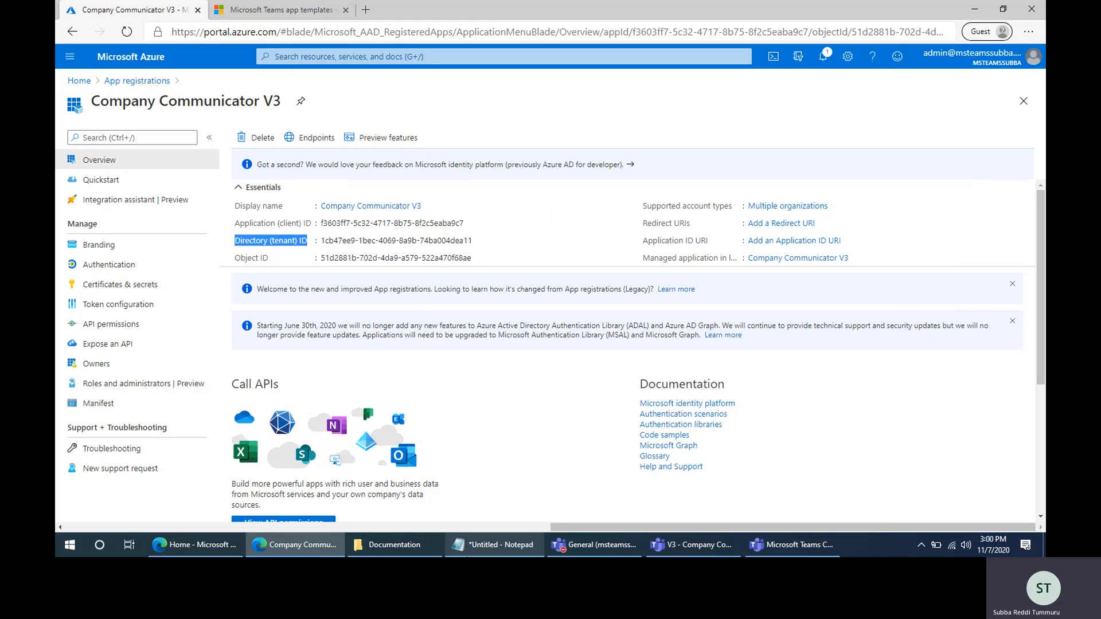
{"action": "left_click", "coordinate": [494, 545]}
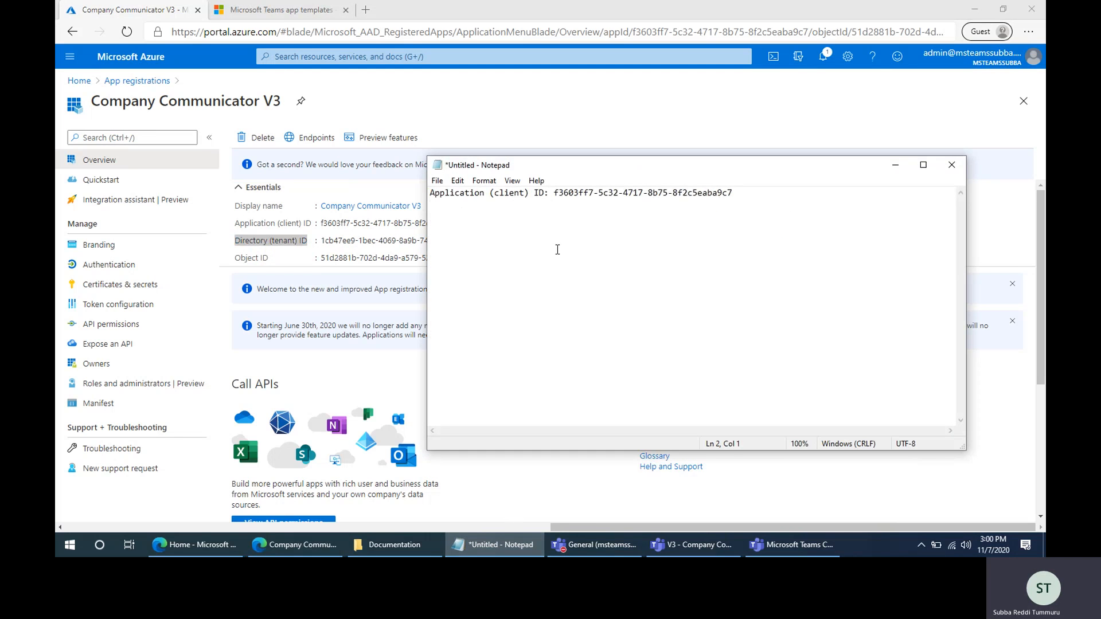
{"action": "key", "text": "ctrl+v"}
{"action": "left_click", "coordinate": [473, 546]}
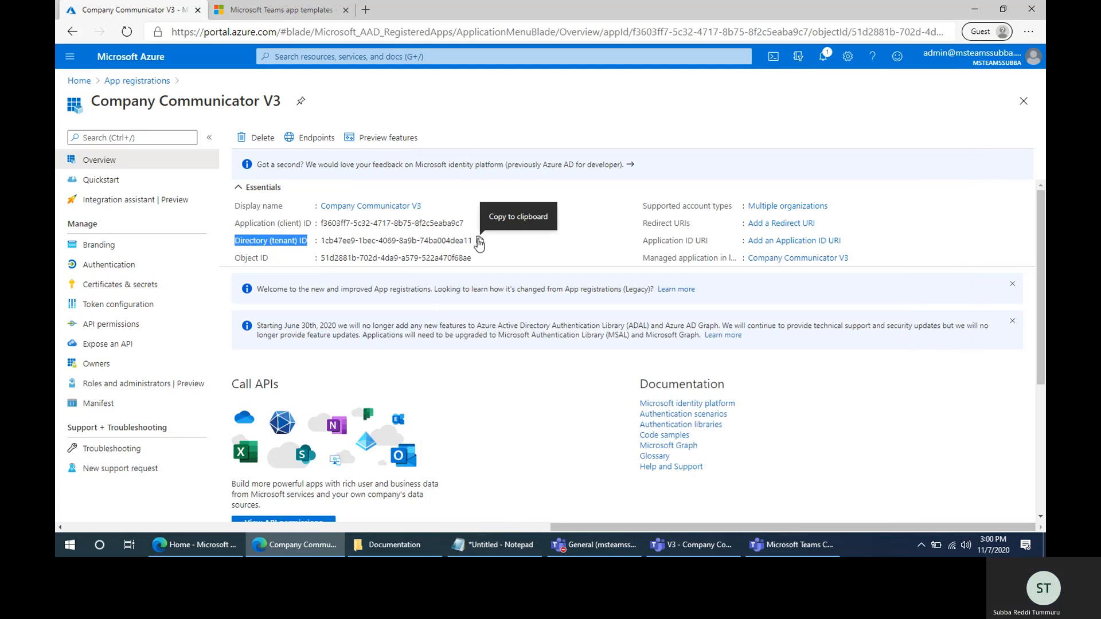
{"action": "left_click", "coordinate": [480, 241]}
{"action": "left_click", "coordinate": [494, 544]}
{"action": "type", "text": ":"}
{"action": "key", "text": "ctrl+v"}
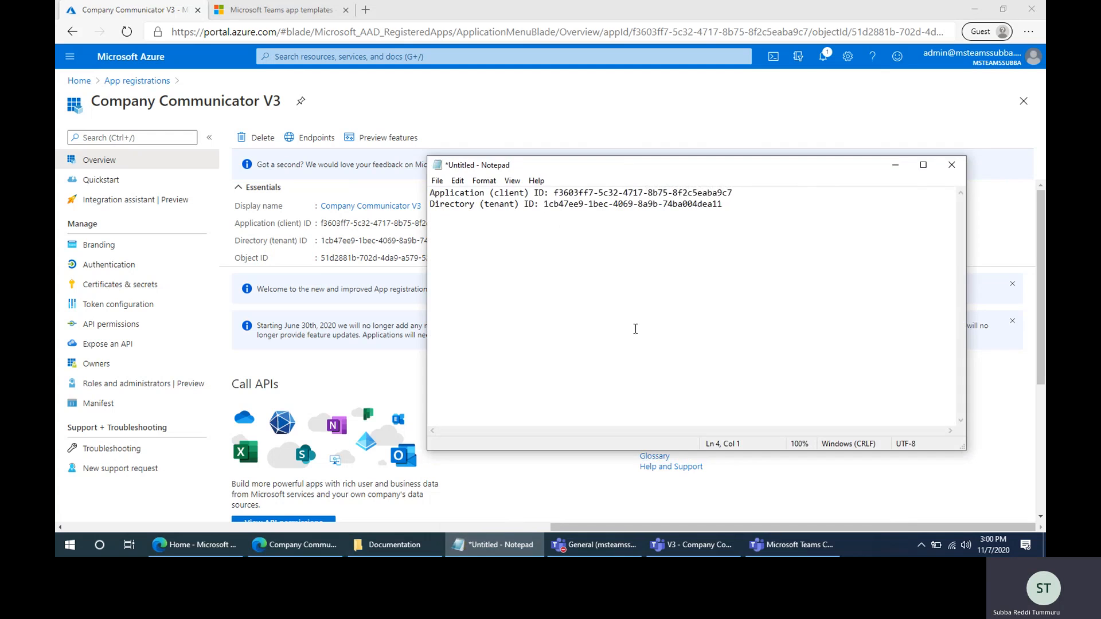
- Add a client secret to Company Communicator V3 with the description AppSecret and expiry set to Never
{"action": "left_click", "coordinate": [470, 544]}
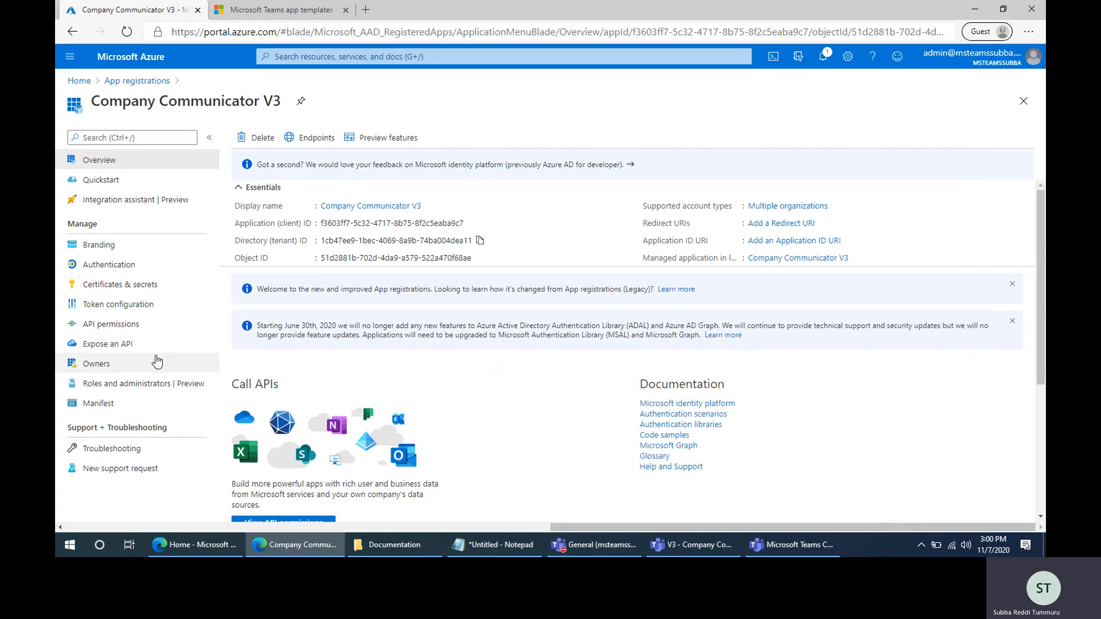
{"action": "left_click", "coordinate": [99, 290]}
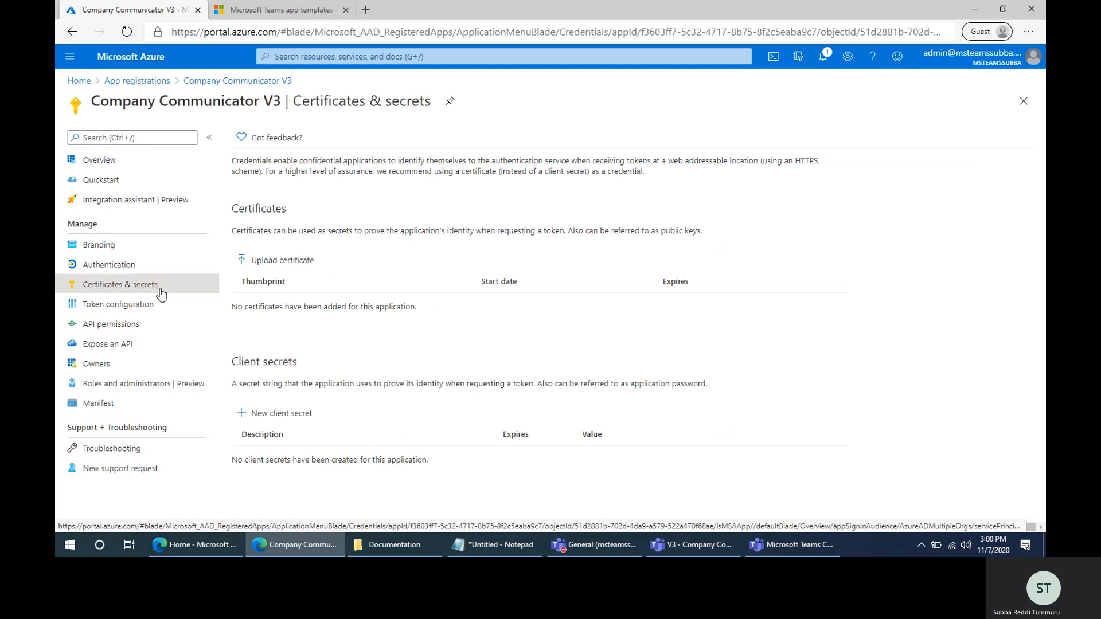
{"action": "left_click", "coordinate": [286, 415]}
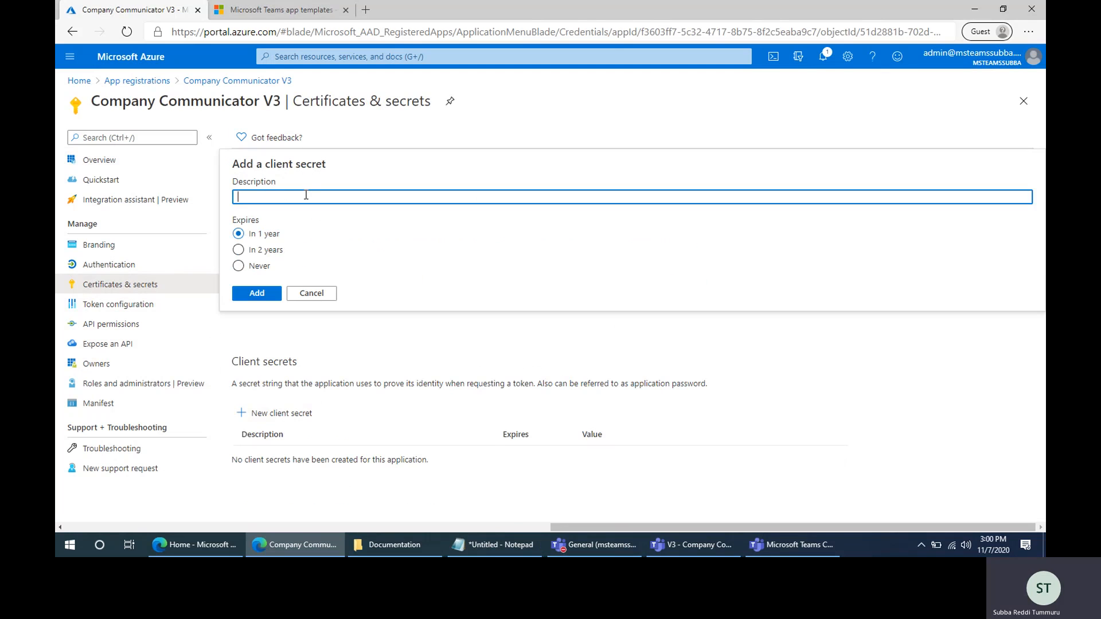
{"action": "type", "text": "AppSecret"}
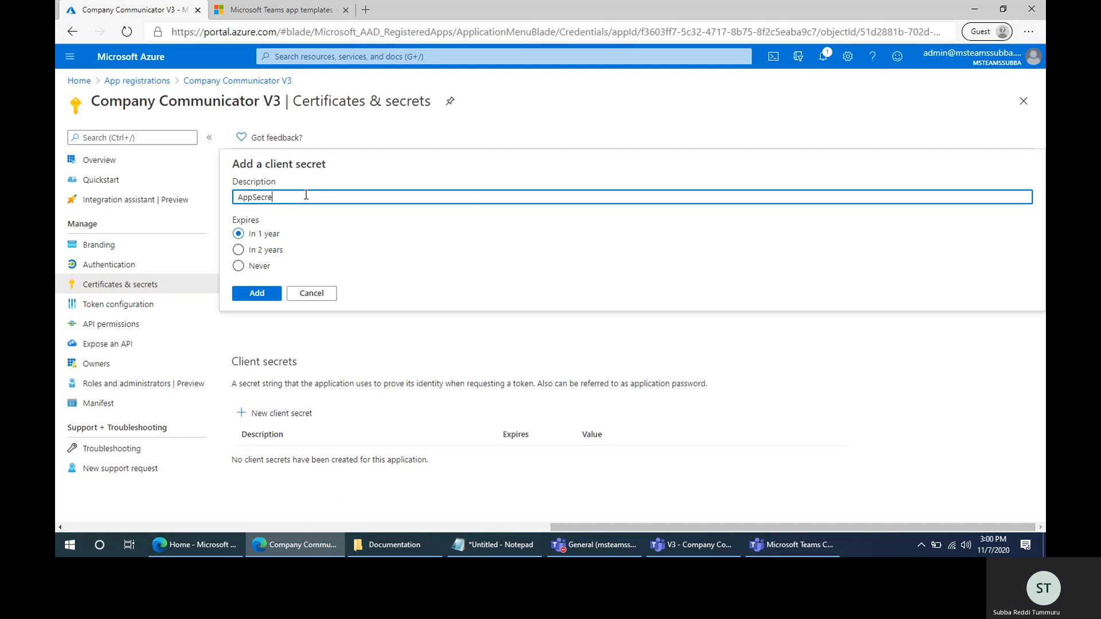
{"action": "left_click", "coordinate": [256, 268]}
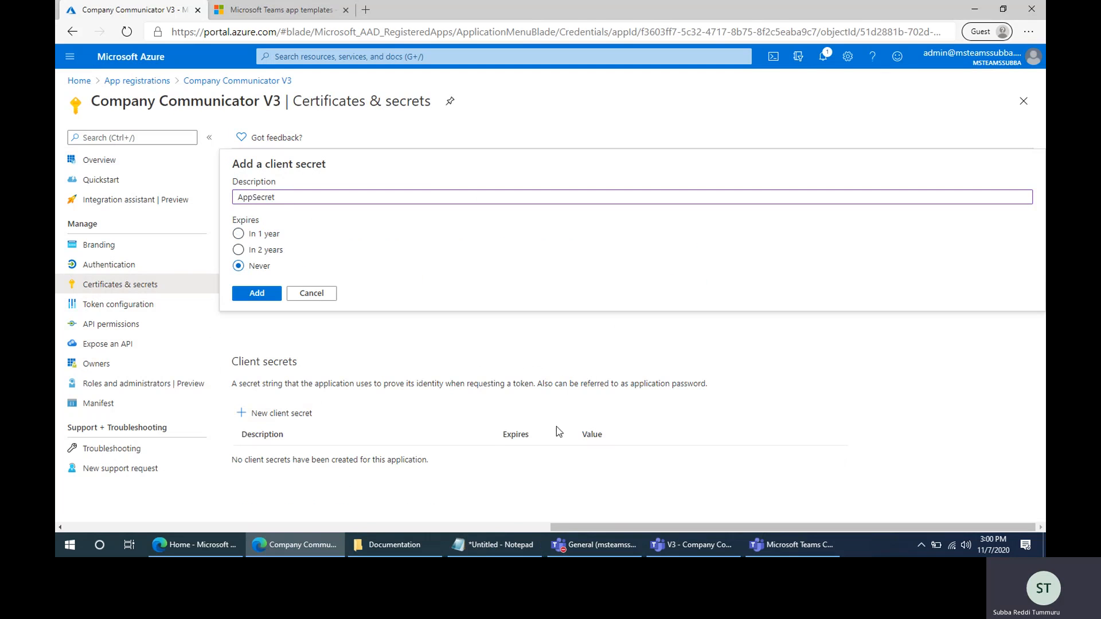
{"action": "left_click", "coordinate": [258, 296]}
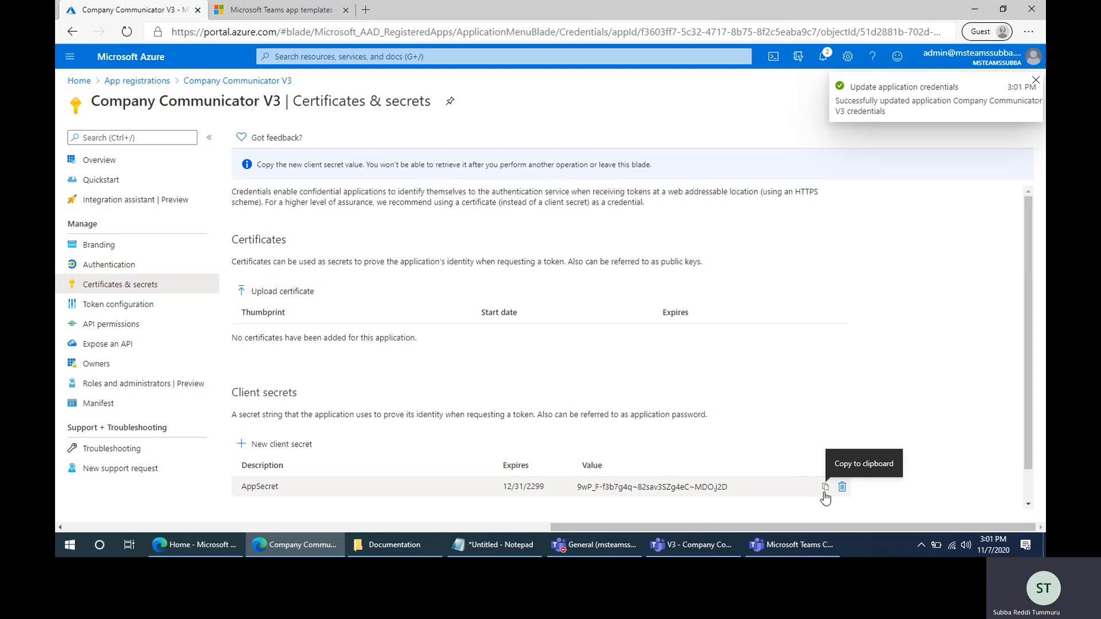
- Copy the new client secret value into the Notepad note and prefix it with the label "Secret:"
{"action": "left_click", "coordinate": [825, 488]}
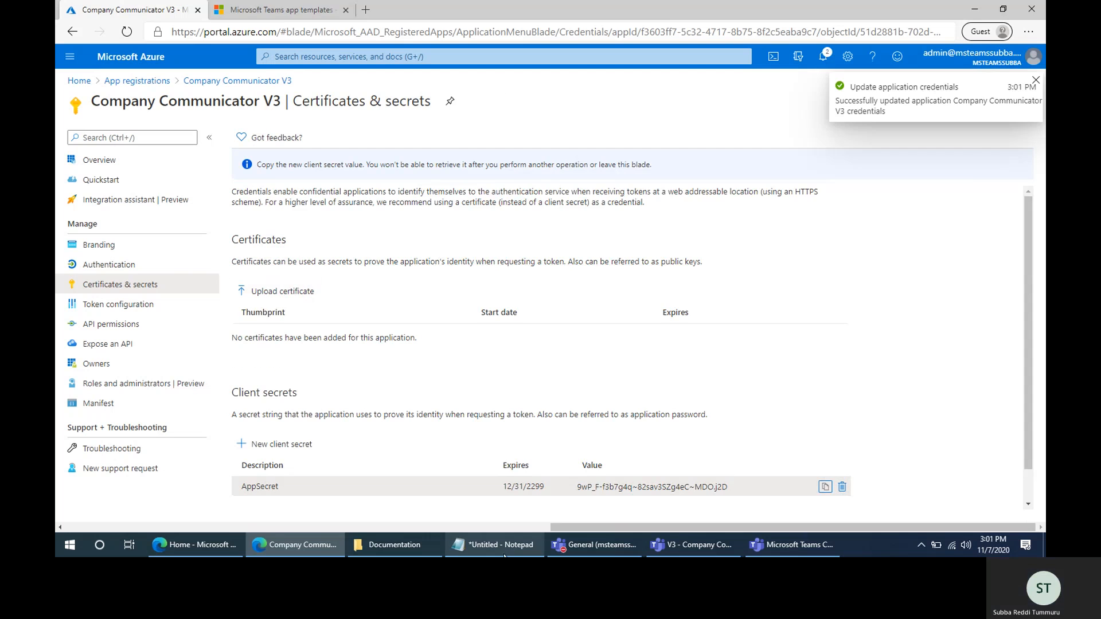
{"action": "left_click", "coordinate": [493, 545]}
{"action": "key", "text": "ctrl+v"}
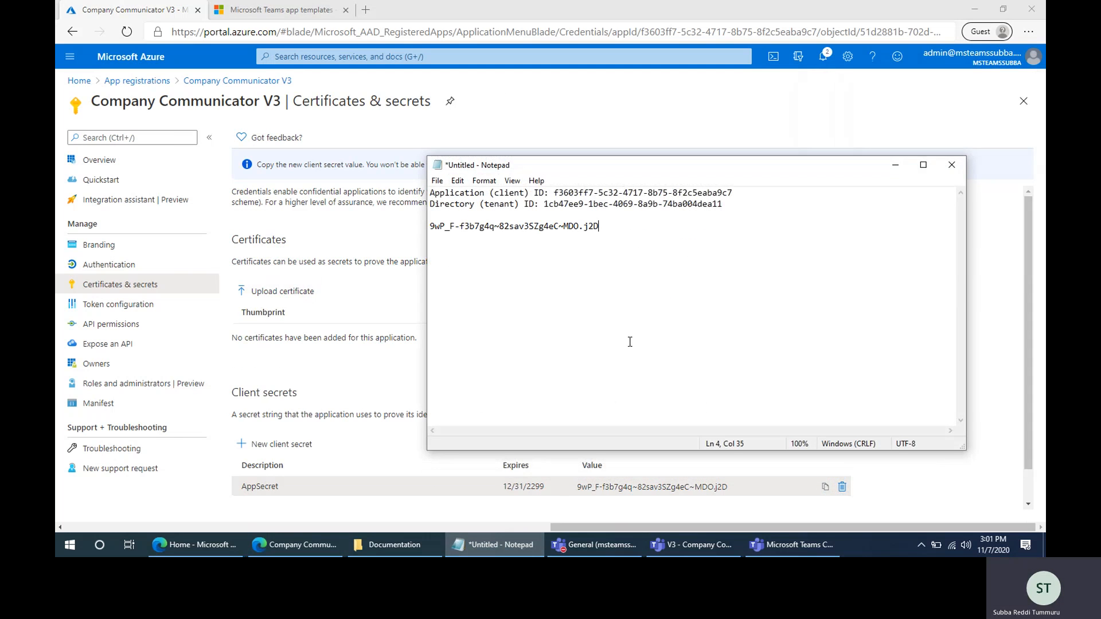
{"action": "key", "text": "Home"}
{"action": "type", "text": "Secret"}
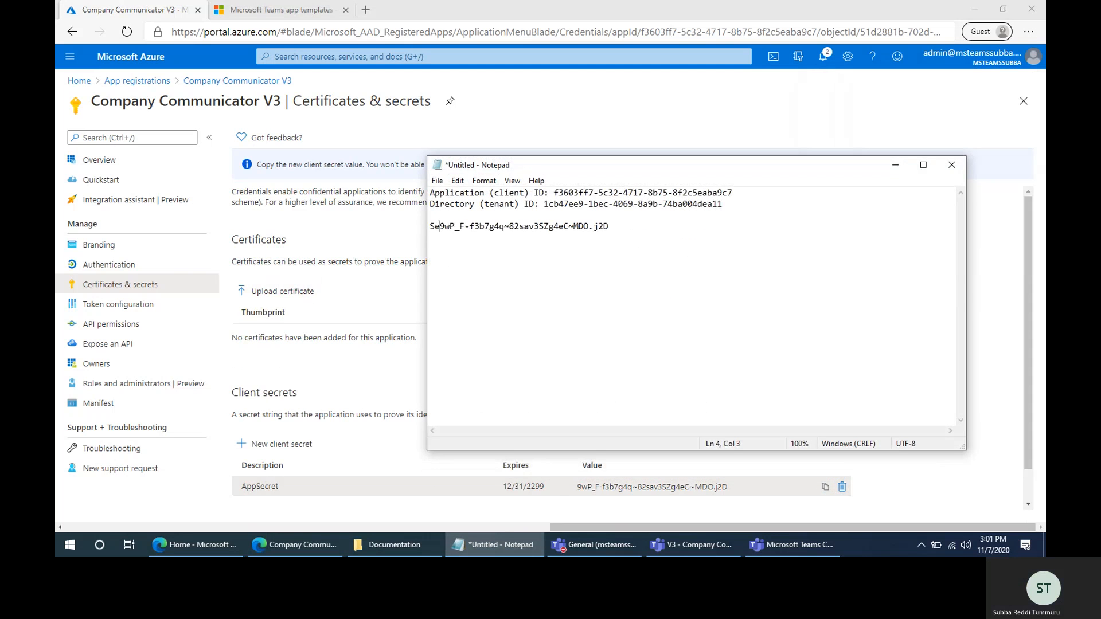
{"action": "type", "text": ":"}
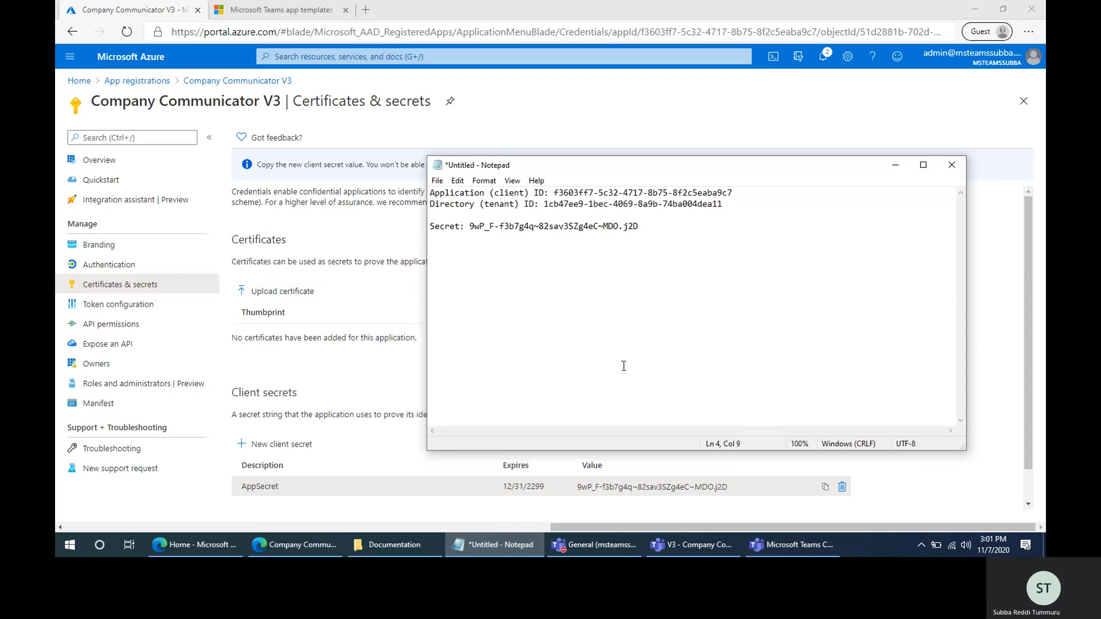
- Open the Microsoft Teams app templates page at Company Communicator in a new tab of the browser window signed in to the Azure subscription
{"action": "left_click", "coordinate": [493, 544]}
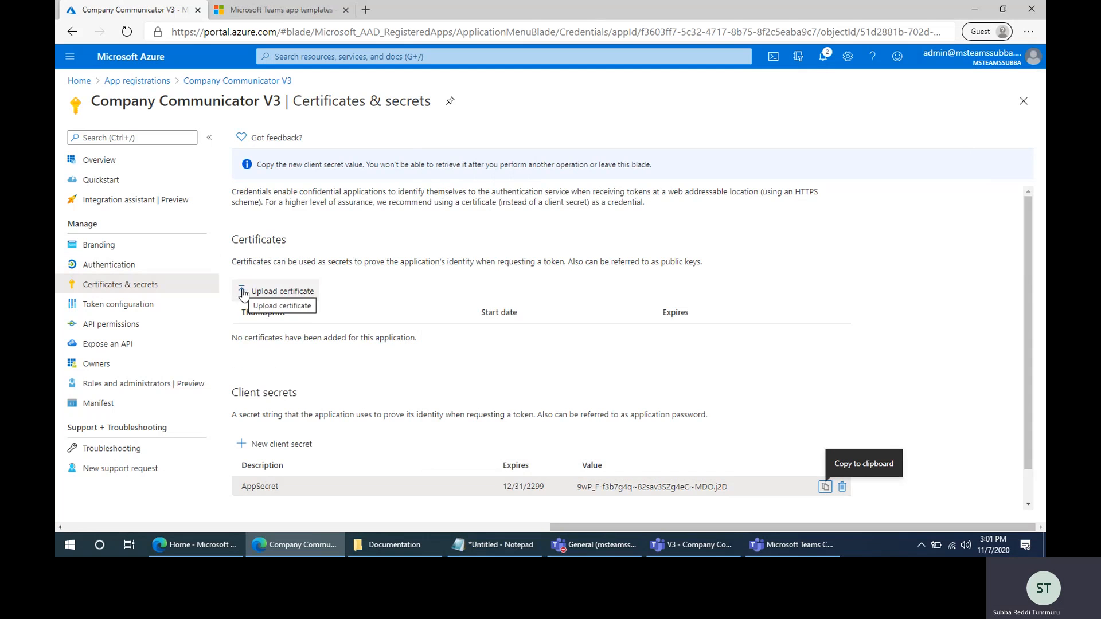
{"action": "left_click", "coordinate": [266, 16]}
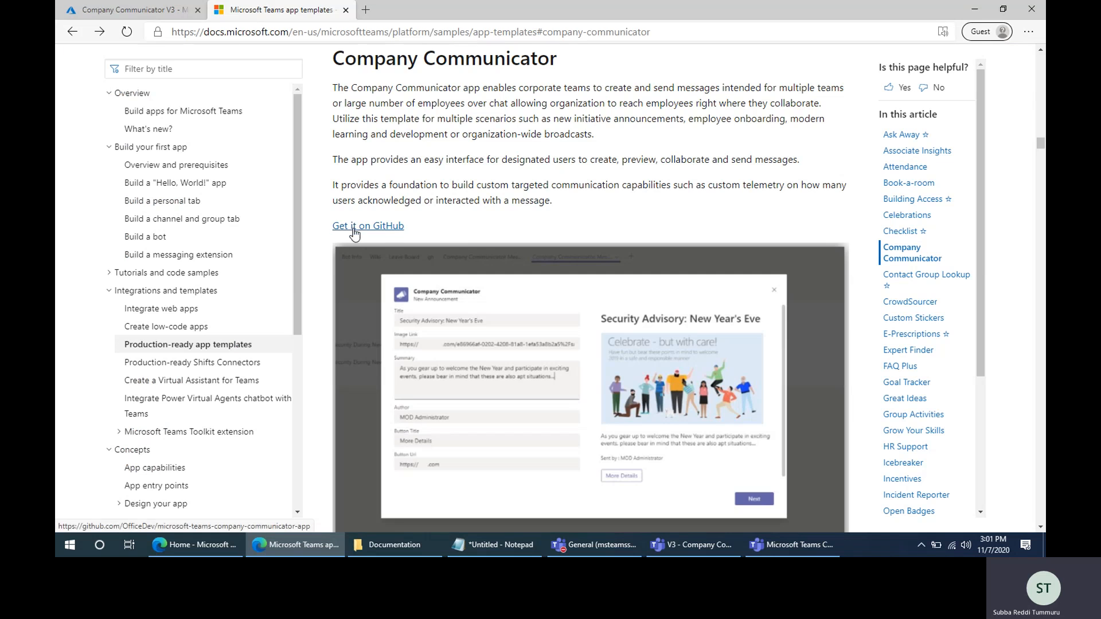
{"action": "left_click", "coordinate": [195, 545]}
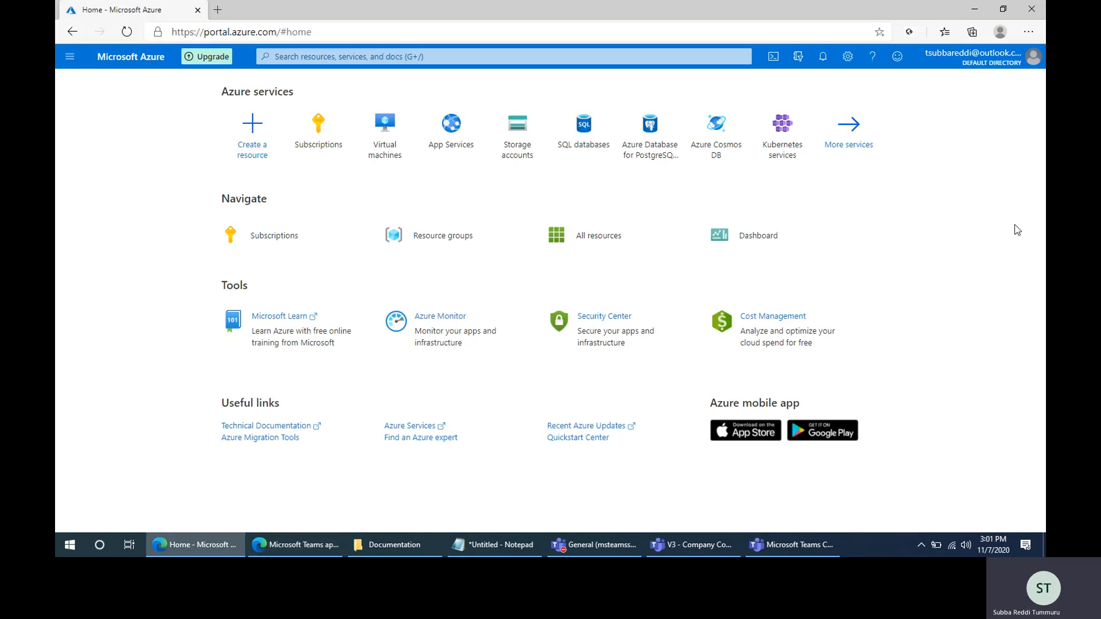
{"action": "left_click", "coordinate": [217, 10]}
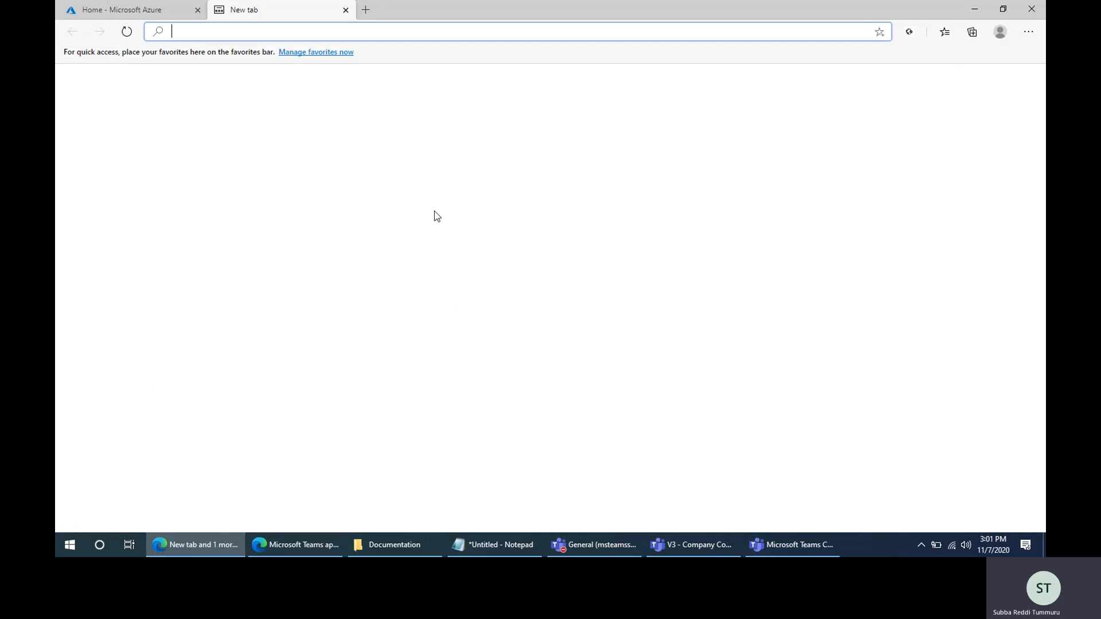
{"action": "key", "text": "ctrl+v"}
{"action": "key", "text": "Return"}
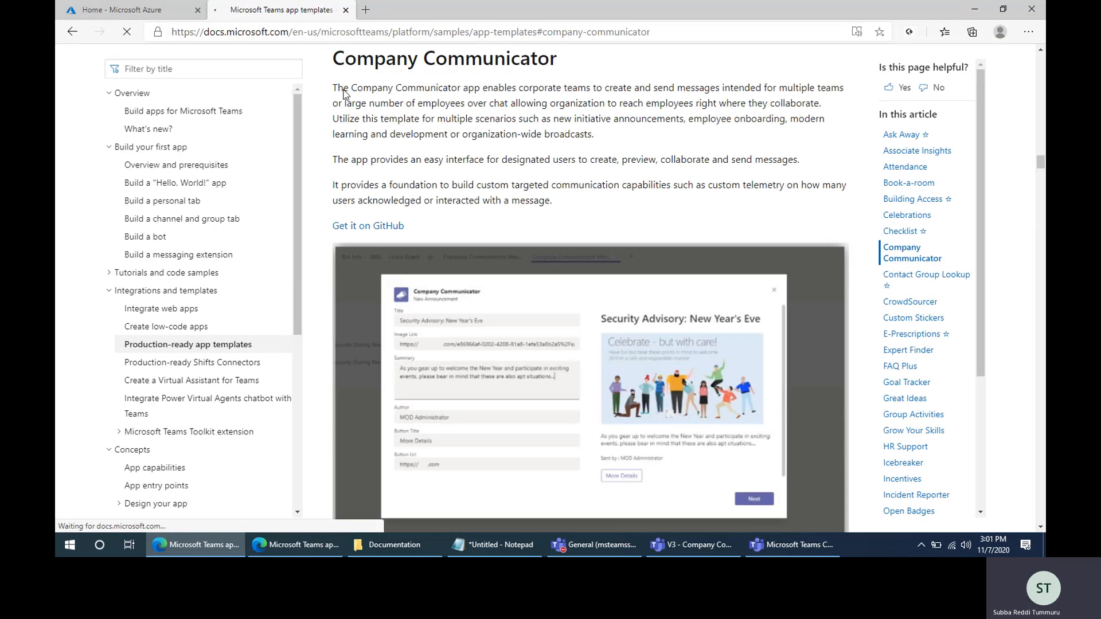
- Open the Company Communicator GitHub repository from the template page and go to its Deployment guide
{"action": "left_click", "coordinate": [360, 228]}
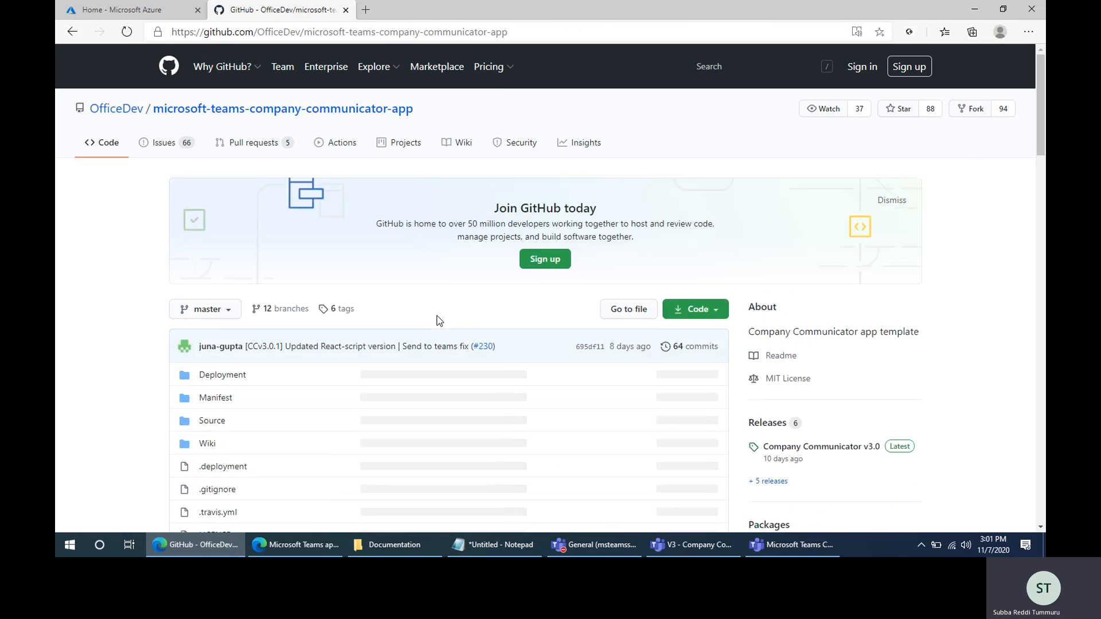
{"action": "scroll", "coordinate": [439, 319], "scroll_direction": "down", "scroll_amount": 10}
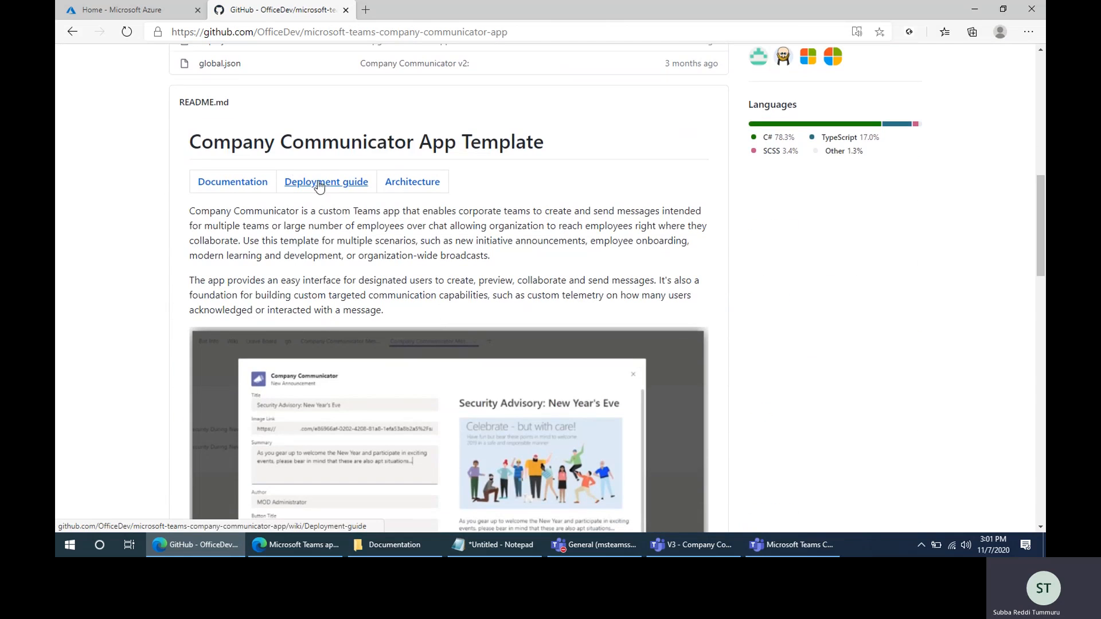
{"action": "left_click", "coordinate": [314, 184]}
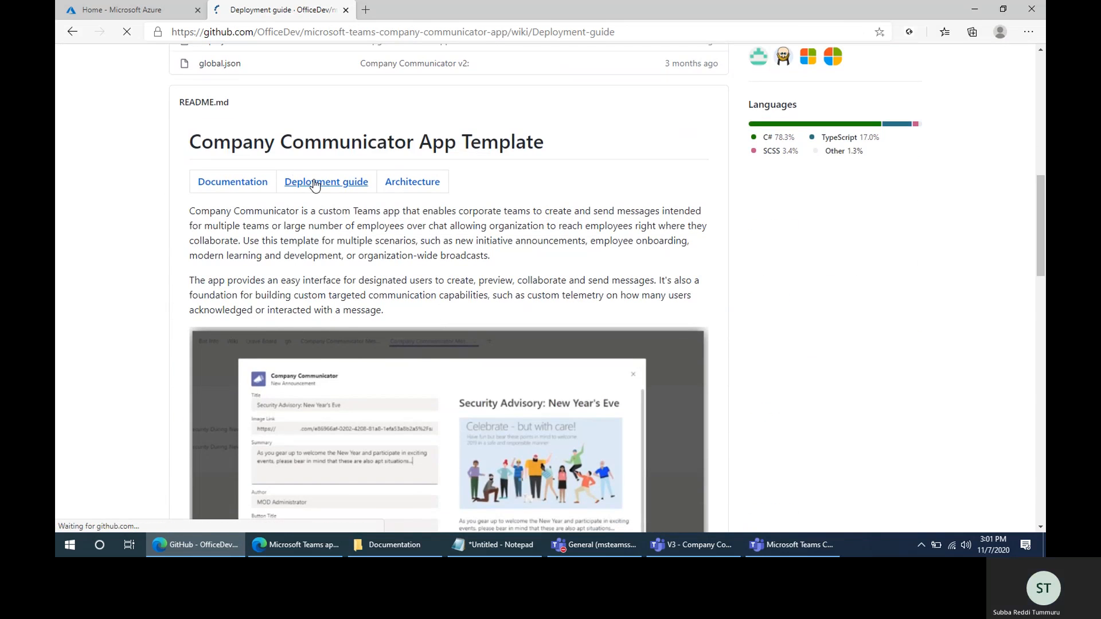
- Launch the Deploy to Azure custom deployment from section 2 of the deployment guide
{"action": "scroll", "coordinate": [484, 311], "scroll_direction": "down", "scroll_amount": 8}
{"action": "scroll", "coordinate": [301, 279], "scroll_direction": "down", "scroll_amount": 15}
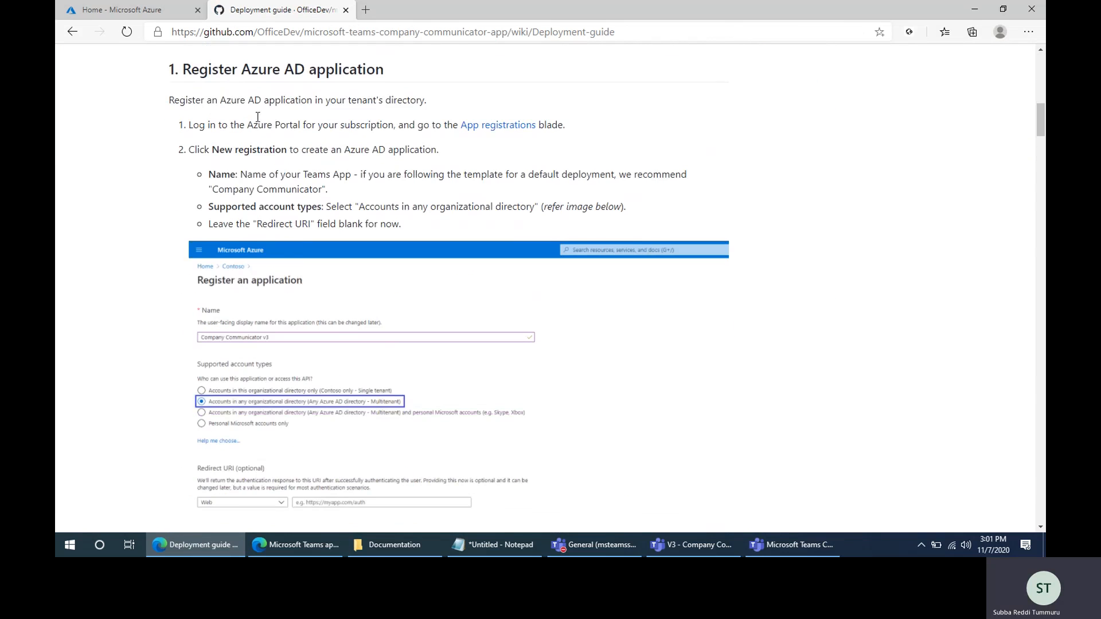
{"action": "scroll", "coordinate": [326, 405], "scroll_direction": "down", "scroll_amount": 7}
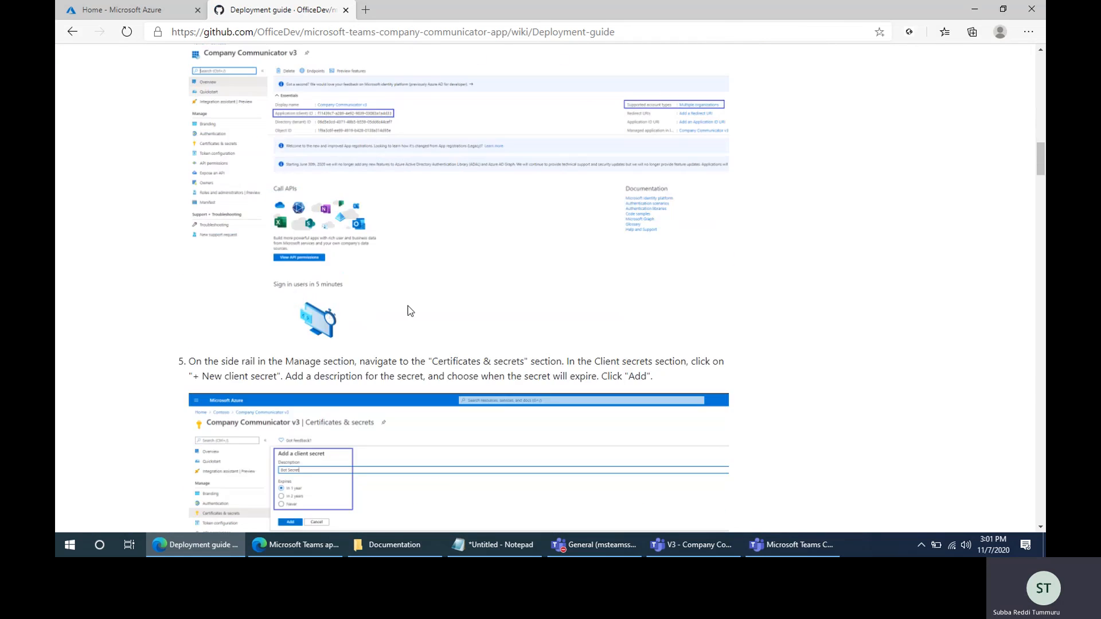
{"action": "scroll", "coordinate": [409, 383], "scroll_direction": "down", "scroll_amount": 5}
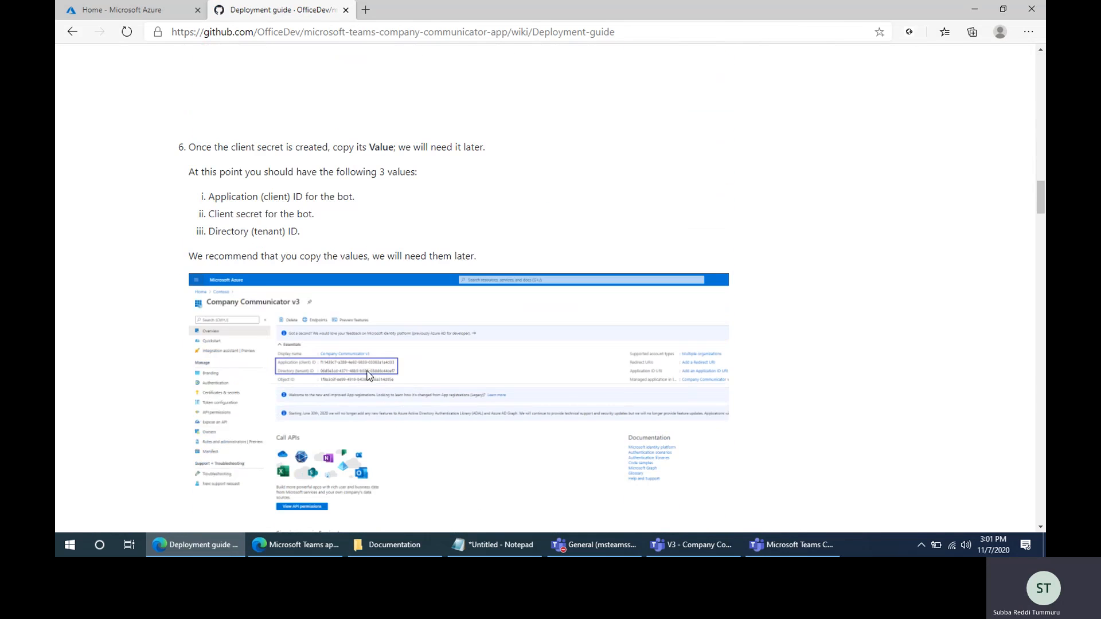
{"action": "scroll", "coordinate": [353, 380], "scroll_direction": "down", "scroll_amount": 3}
{"action": "scroll", "coordinate": [353, 376], "scroll_direction": "down", "scroll_amount": 1}
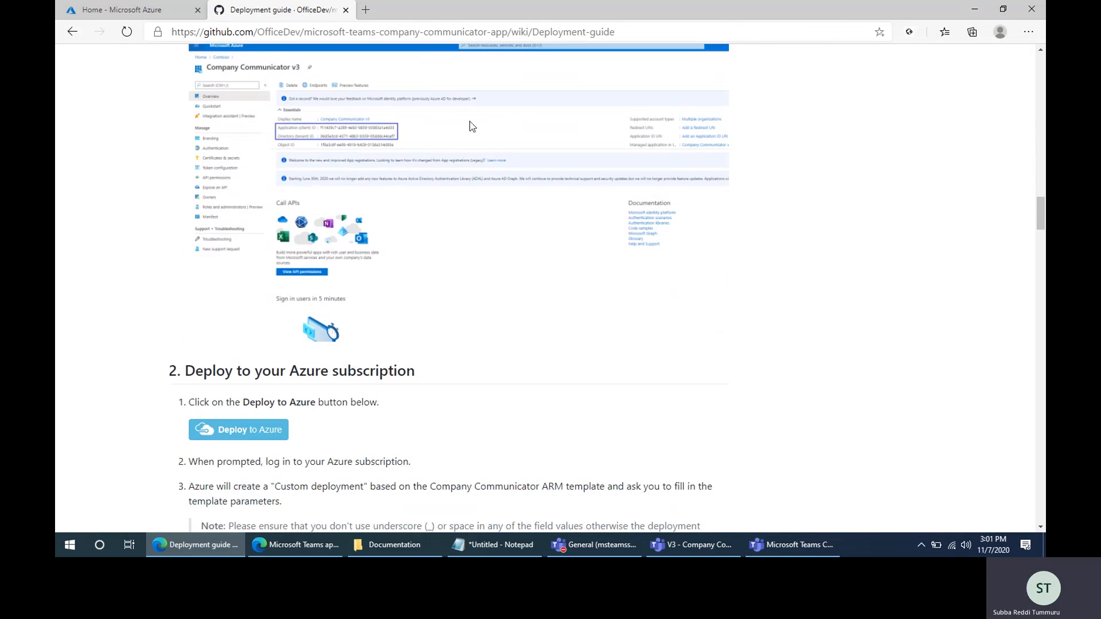
{"action": "scroll", "coordinate": [369, 312], "scroll_direction": "down", "scroll_amount": 4}
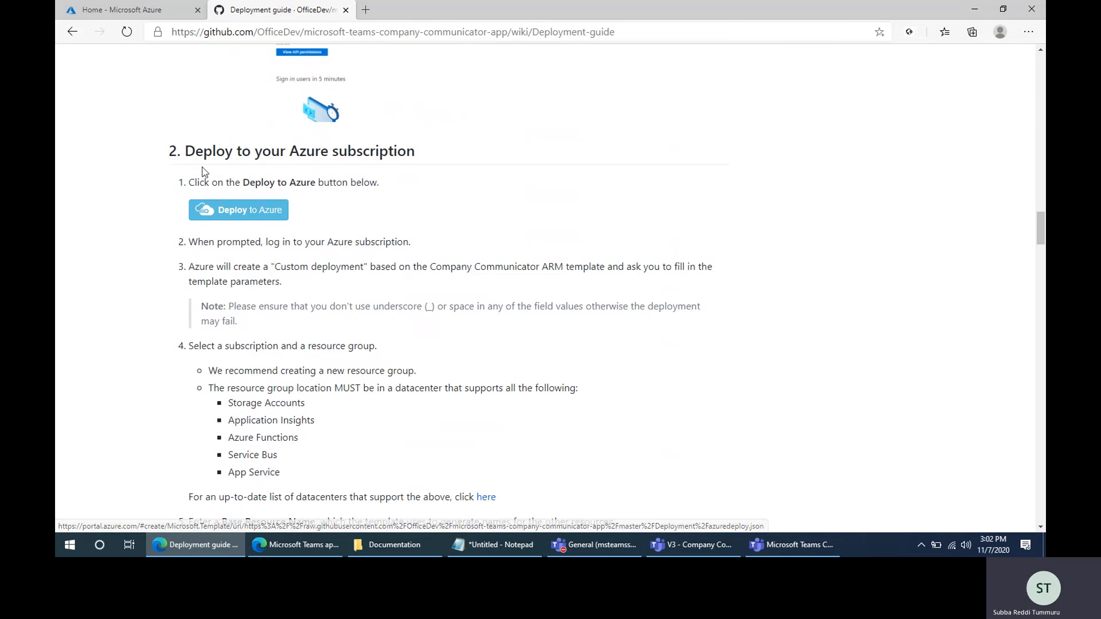
{"action": "left_click", "coordinate": [251, 213]}
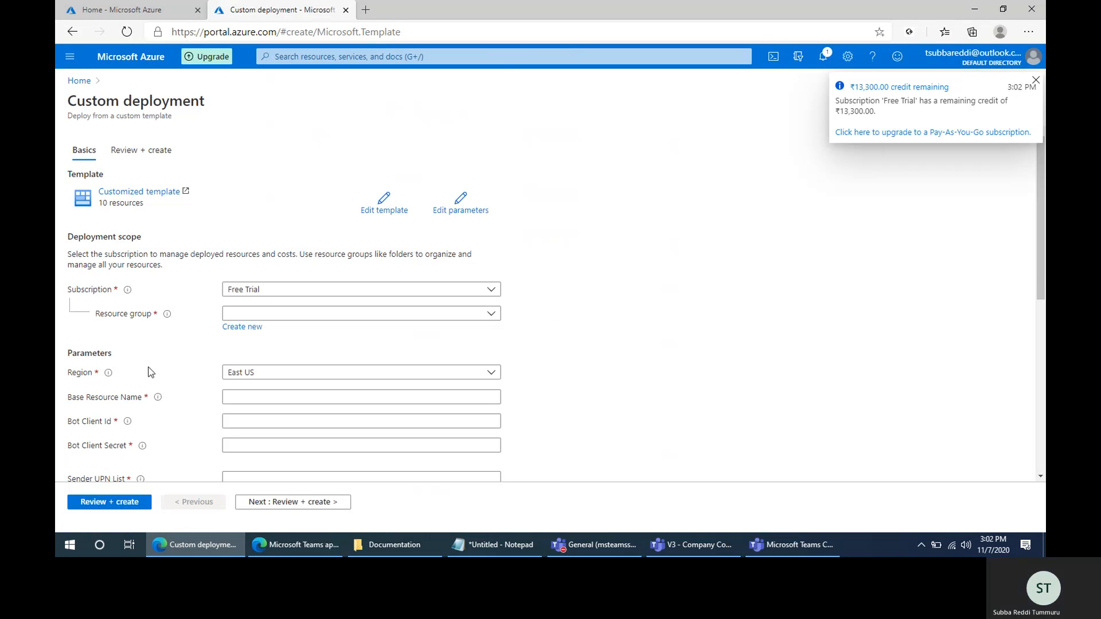
- Create a new resource group named CCAppV3 for the custom deployment under the Free Trial subscription
{"action": "scroll", "coordinate": [152, 408], "scroll_direction": "down", "scroll_amount": 2}
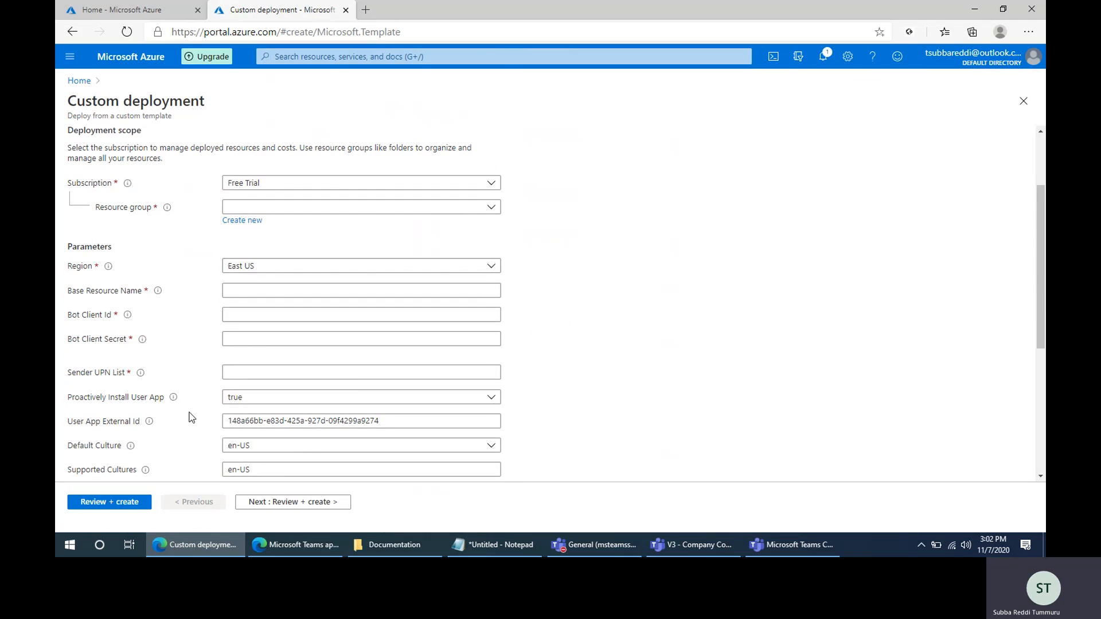
{"action": "scroll", "coordinate": [193, 417], "scroll_direction": "up", "scroll_amount": 3}
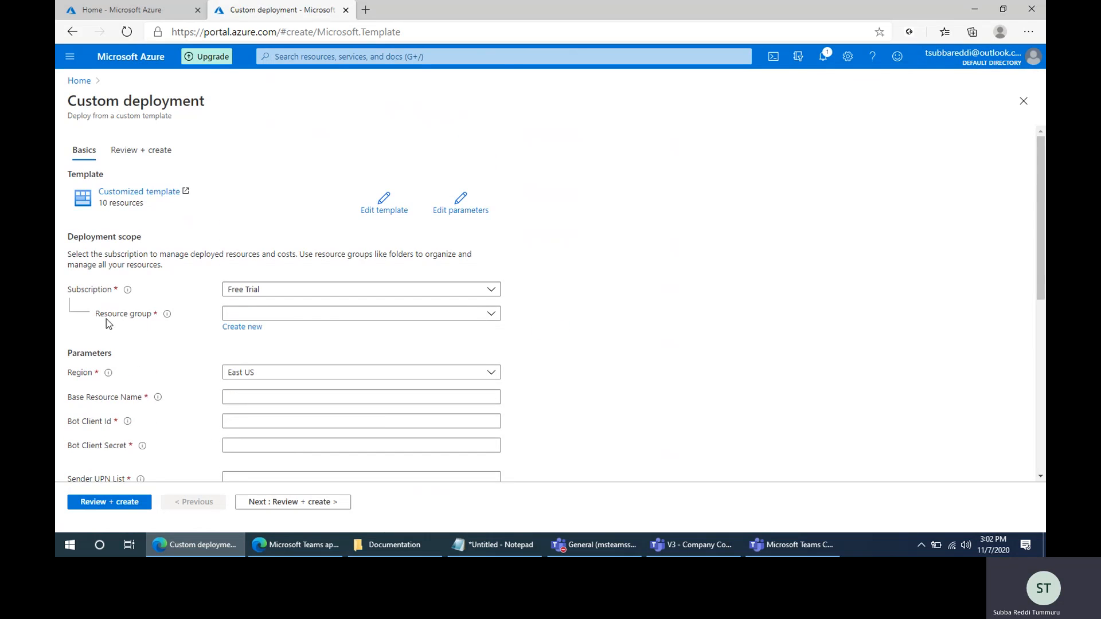
{"action": "left_click", "coordinate": [240, 330]}
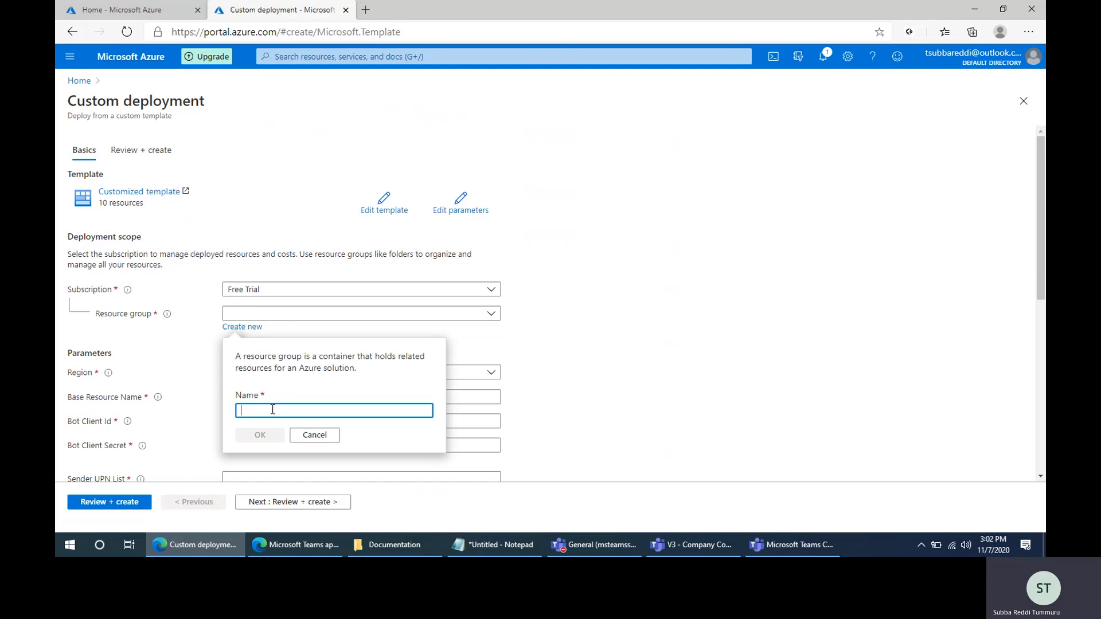
{"action": "type", "text": "V3"}
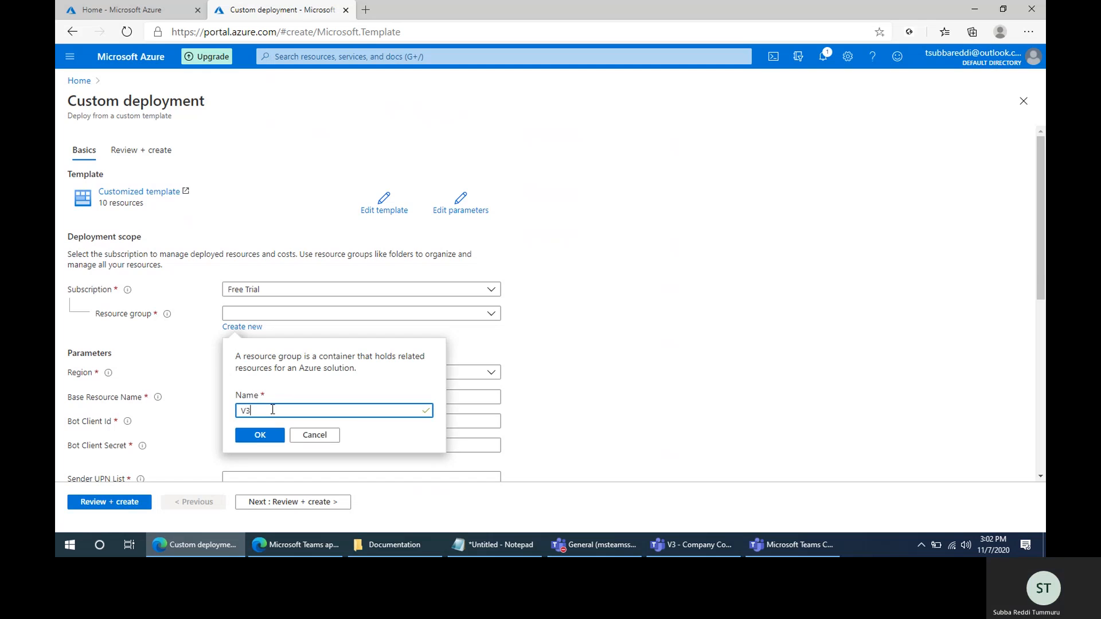
{"action": "key", "text": "BackSpace"}
{"action": "key", "text": "BackSpace"}
{"action": "type", "text": "C"}
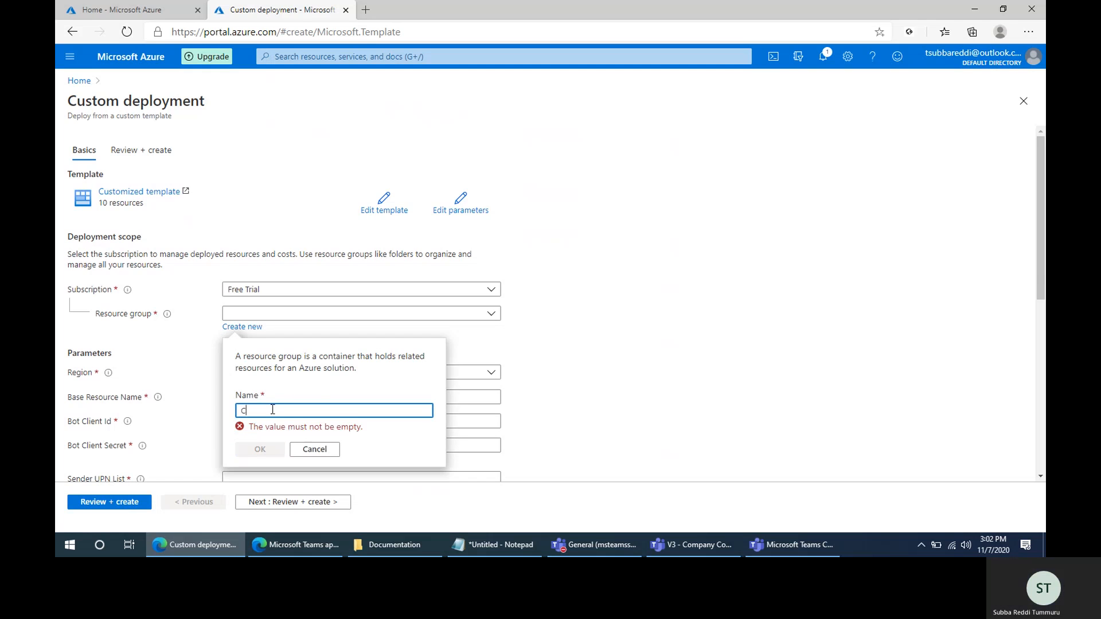
{"action": "type", "text": "CApp"}
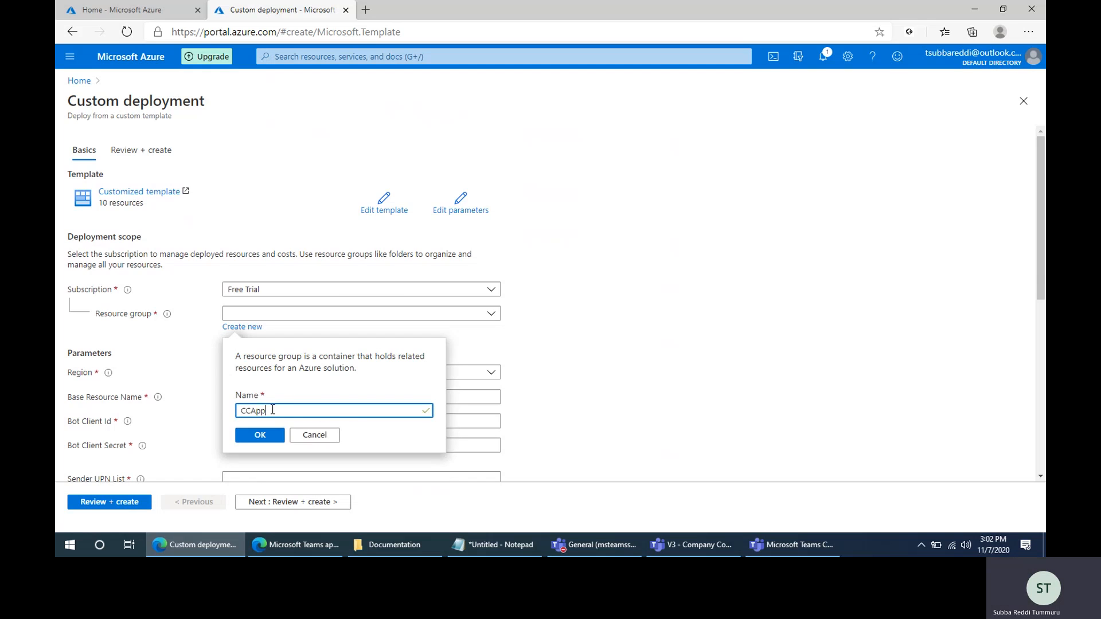
{"action": "type", "text": "V3"}
{"action": "left_click", "coordinate": [261, 434]}
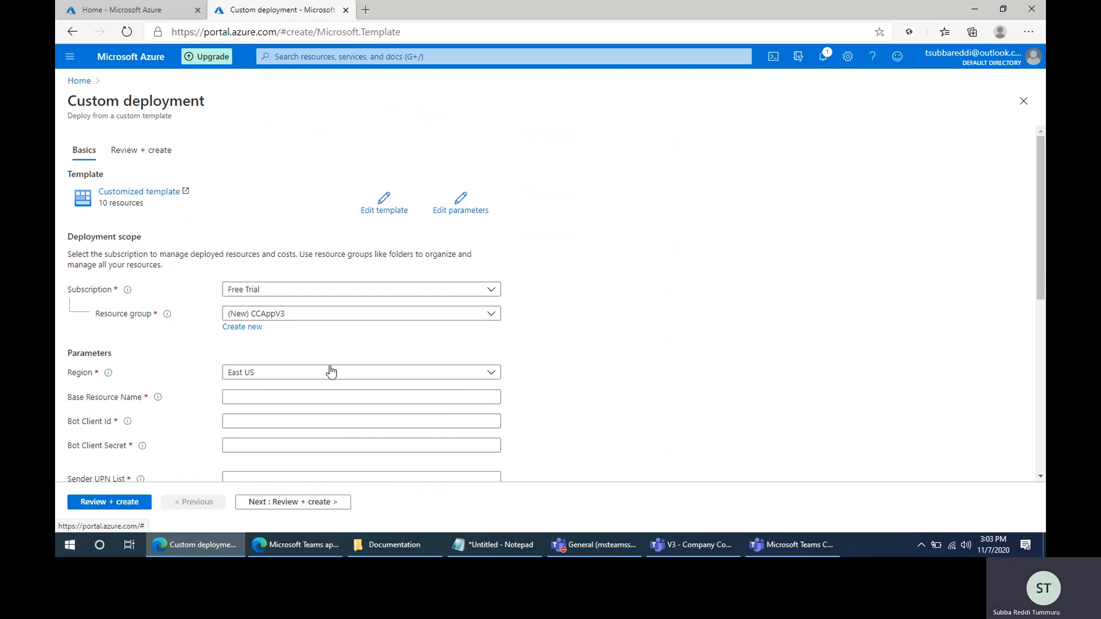
- Set the deployment's Base Resource Name to subbaccappv3
{"action": "scroll", "coordinate": [503, 352], "scroll_direction": "down", "scroll_amount": 1}
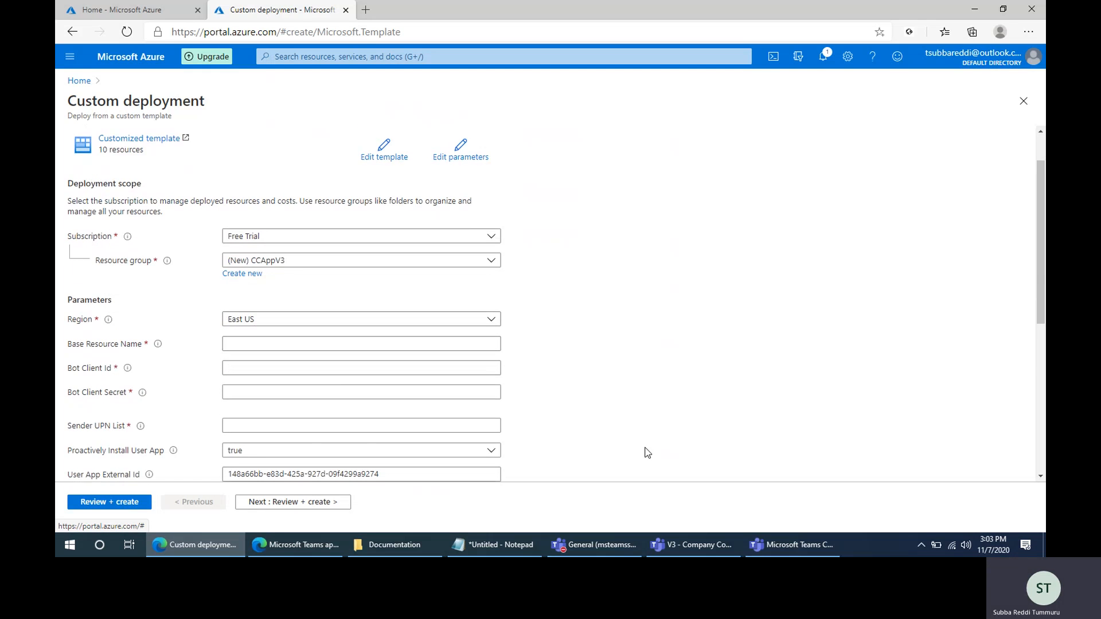
{"action": "scroll", "coordinate": [647, 453], "scroll_direction": "down", "scroll_amount": 1}
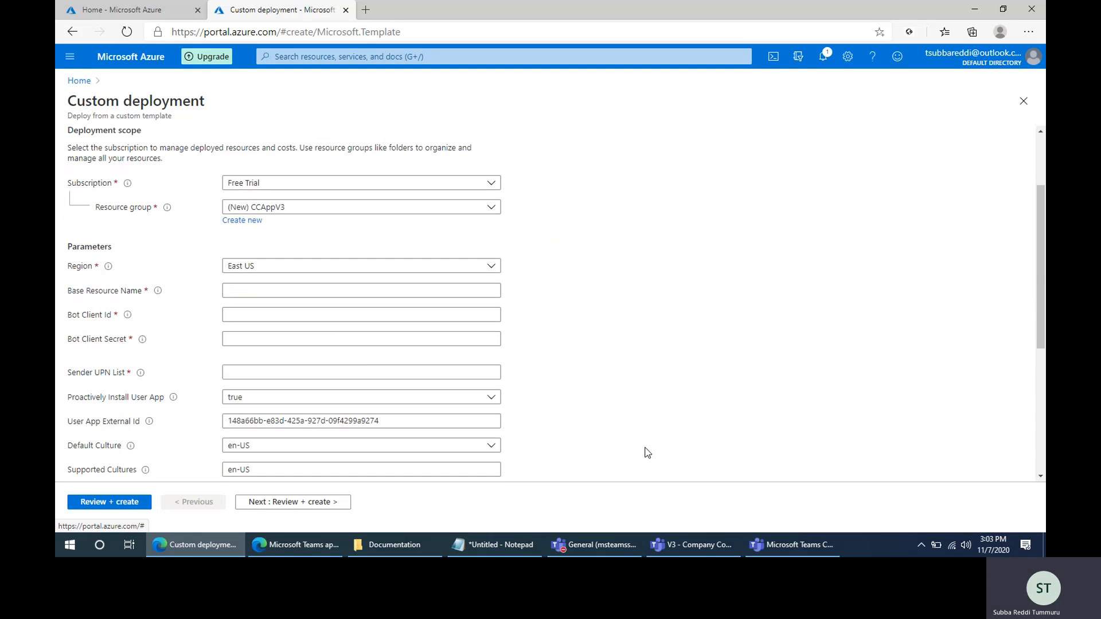
{"action": "left_click", "coordinate": [252, 290]}
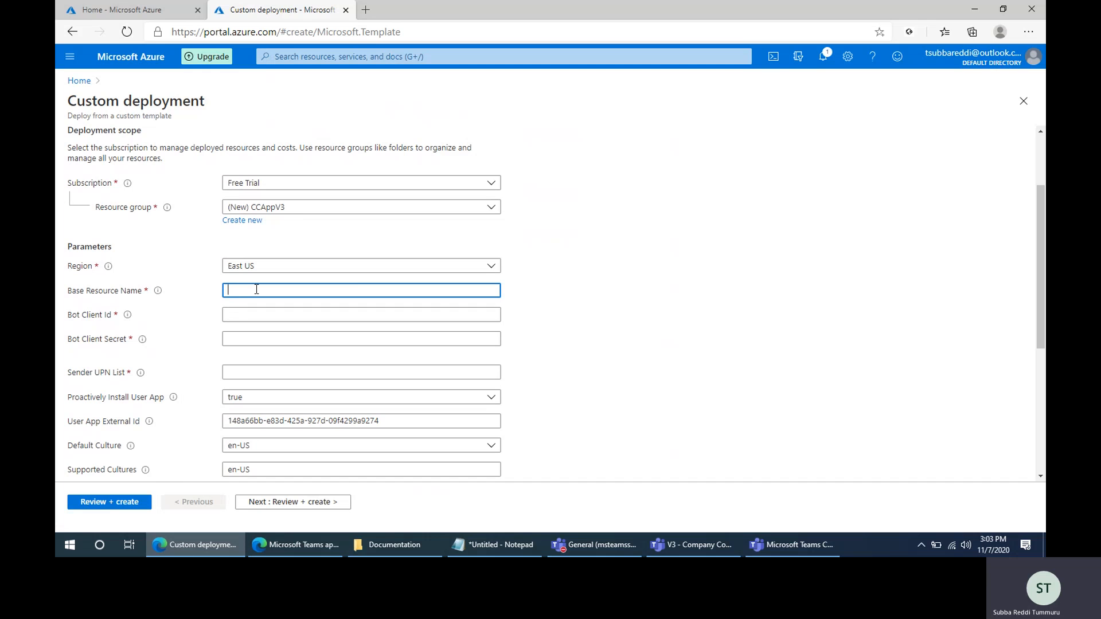
{"action": "type", "text": "subbaccappv3"}
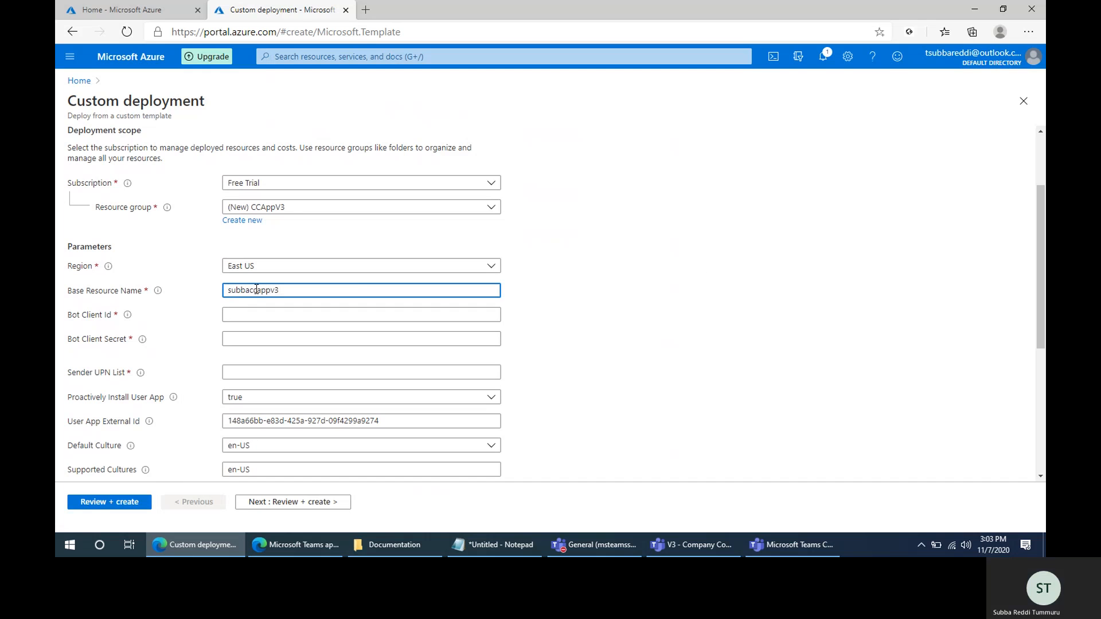
{"action": "left_click_drag", "start_coordinate": [226, 291], "coordinate": [283, 293]}
{"action": "left_click", "coordinate": [295, 290]}
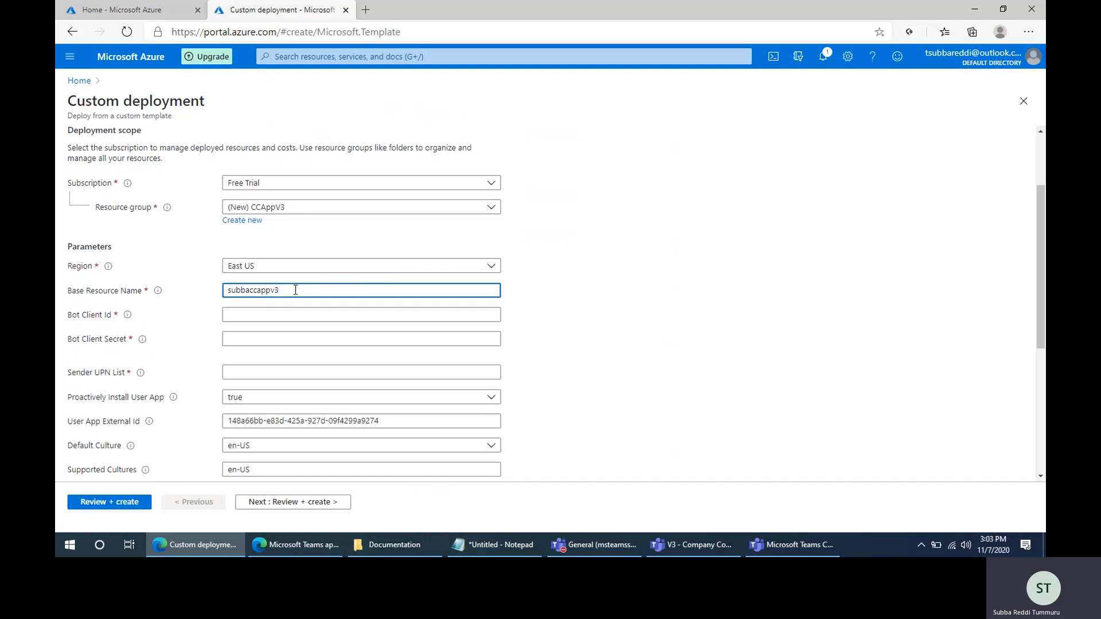
{"action": "mouse_move", "coordinate": [158, 294]}
{"action": "left_click_drag", "start_coordinate": [229, 290], "coordinate": [292, 289]}
{"action": "left_click", "coordinate": [292, 289]}
- Copy the application (client) ID from the Notepad note into the deployment's Bot Client Id parameter
{"action": "left_click", "coordinate": [254, 315]}
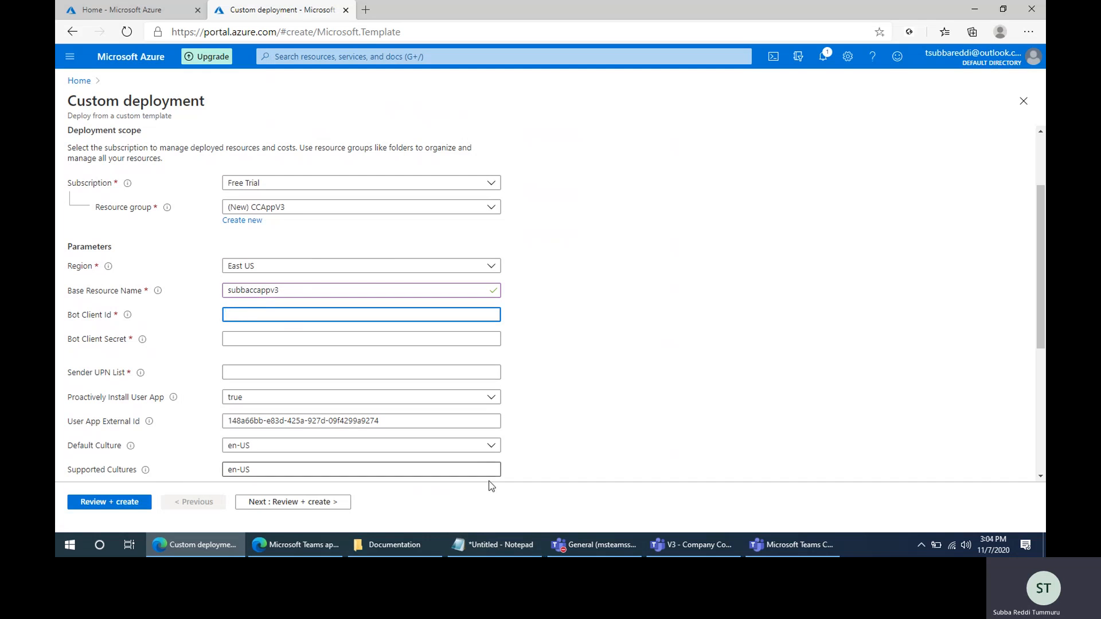
{"action": "left_click", "coordinate": [495, 554]}
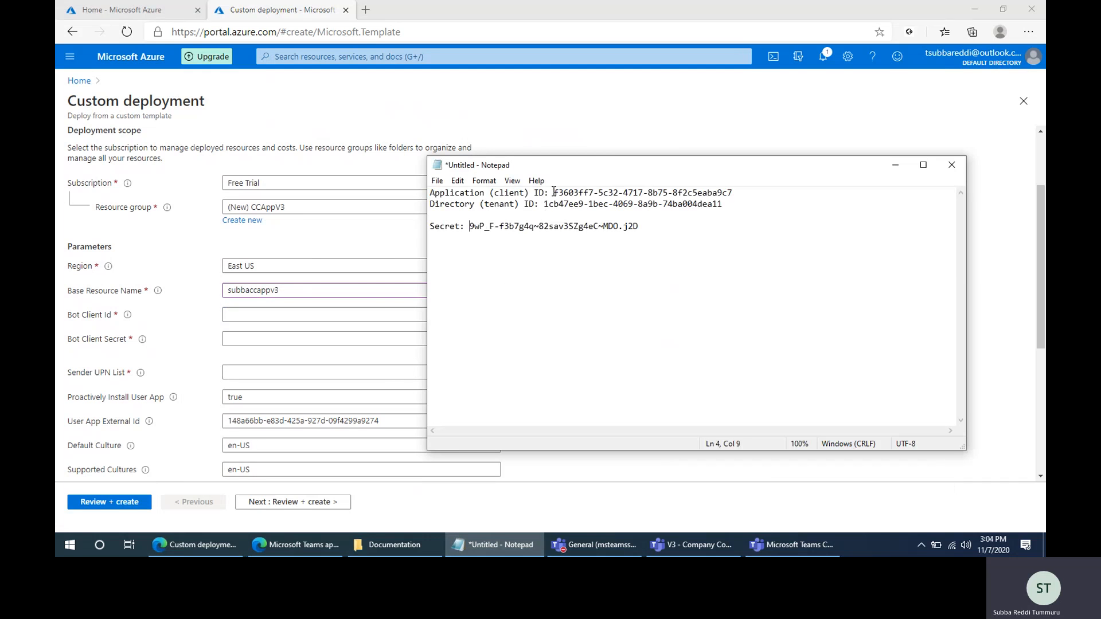
{"action": "left_click_drag", "start_coordinate": [554, 192], "coordinate": [753, 192]}
{"action": "key", "text": "ctrl+c"}
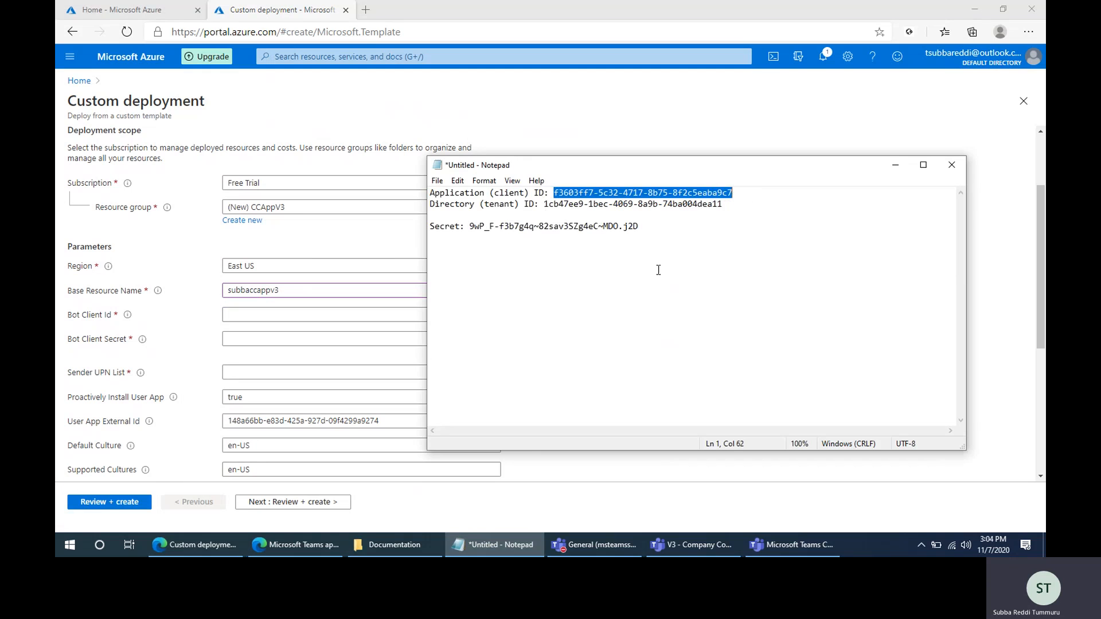
{"action": "left_click", "coordinate": [494, 545]}
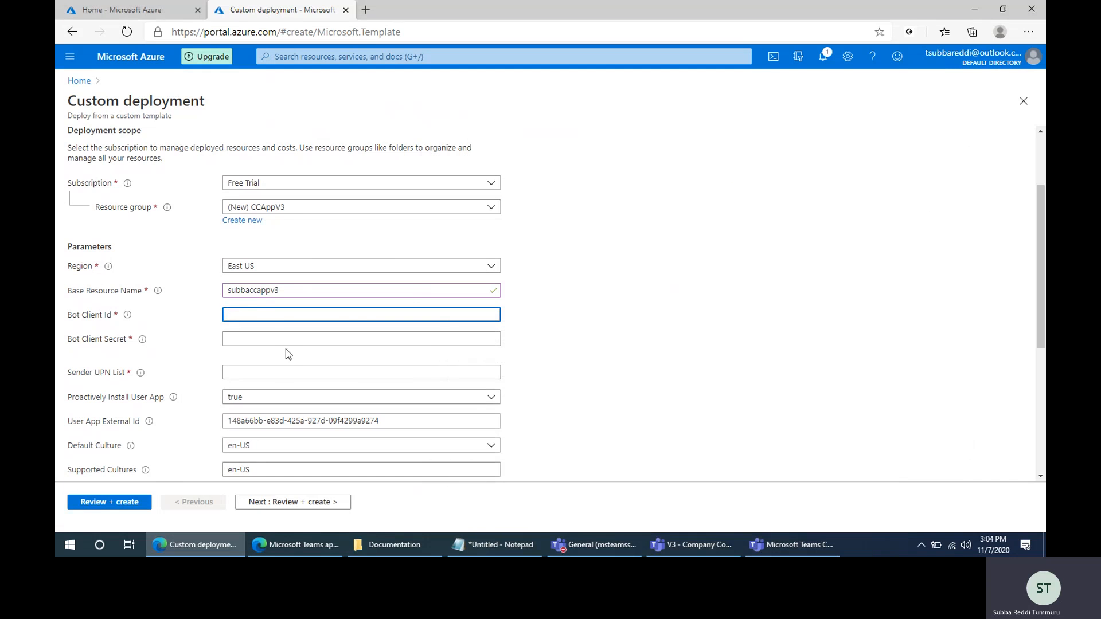
{"action": "key", "text": "ctrl+v"}
- Copy the client secret from the Notepad note into the deployment's Bot Client Secret parameter
{"action": "left_click", "coordinate": [304, 339]}
{"action": "left_click", "coordinate": [503, 554]}
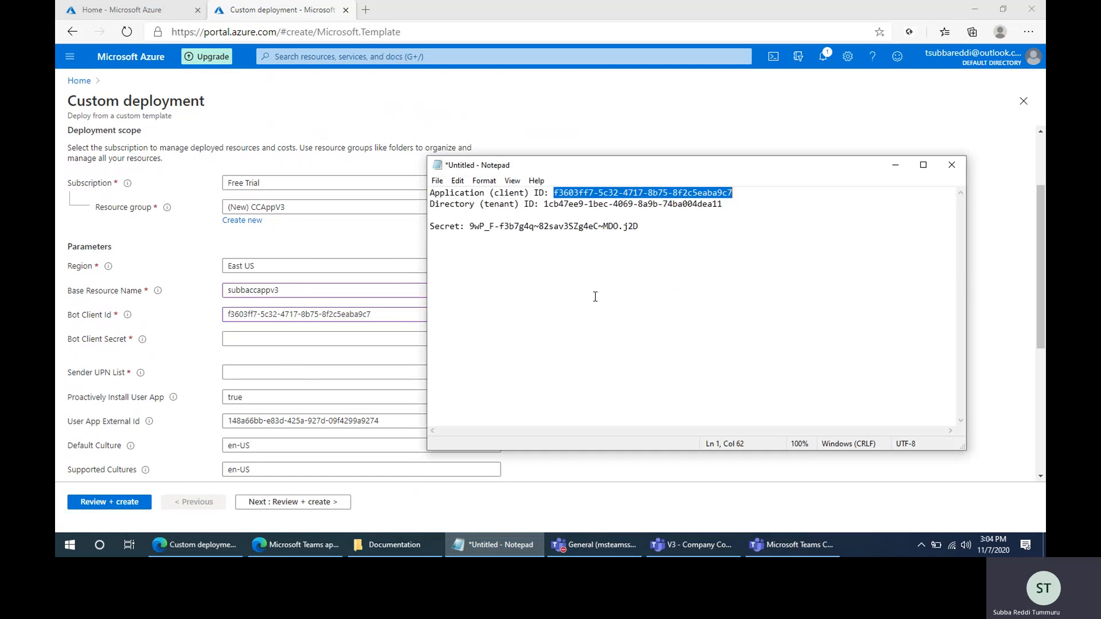
{"action": "left_click", "coordinate": [470, 226]}
{"action": "left_click_drag", "start_coordinate": [471, 227], "coordinate": [664, 226]}
{"action": "key", "text": "ctrl+c"}
{"action": "left_click", "coordinate": [480, 538]}
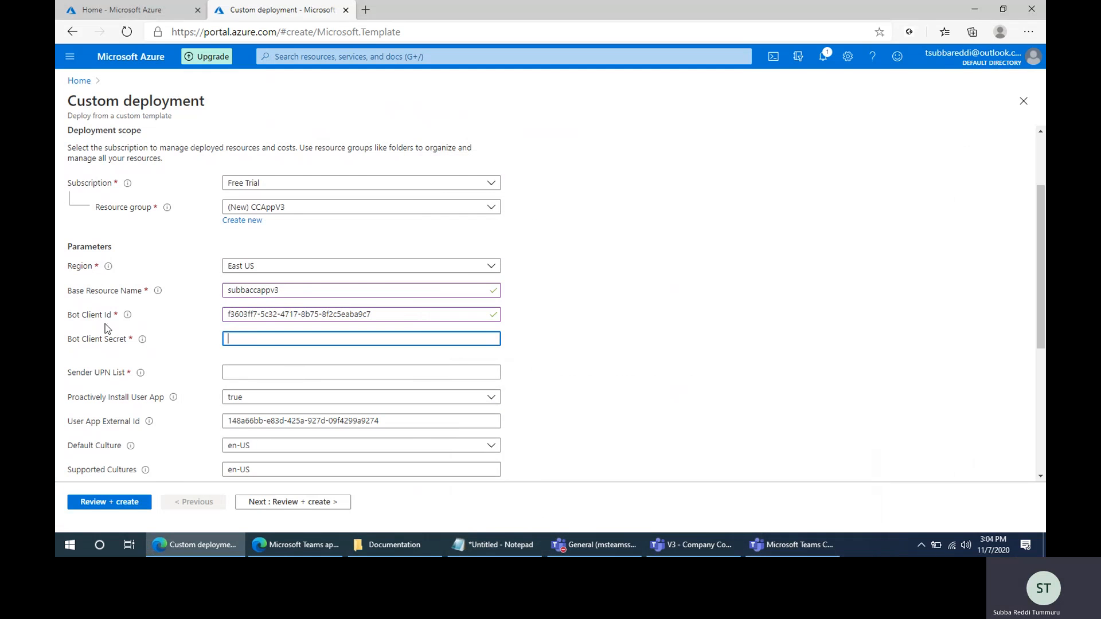
{"action": "key", "text": "ctrl+v"}
{"action": "key", "text": "Tab"}
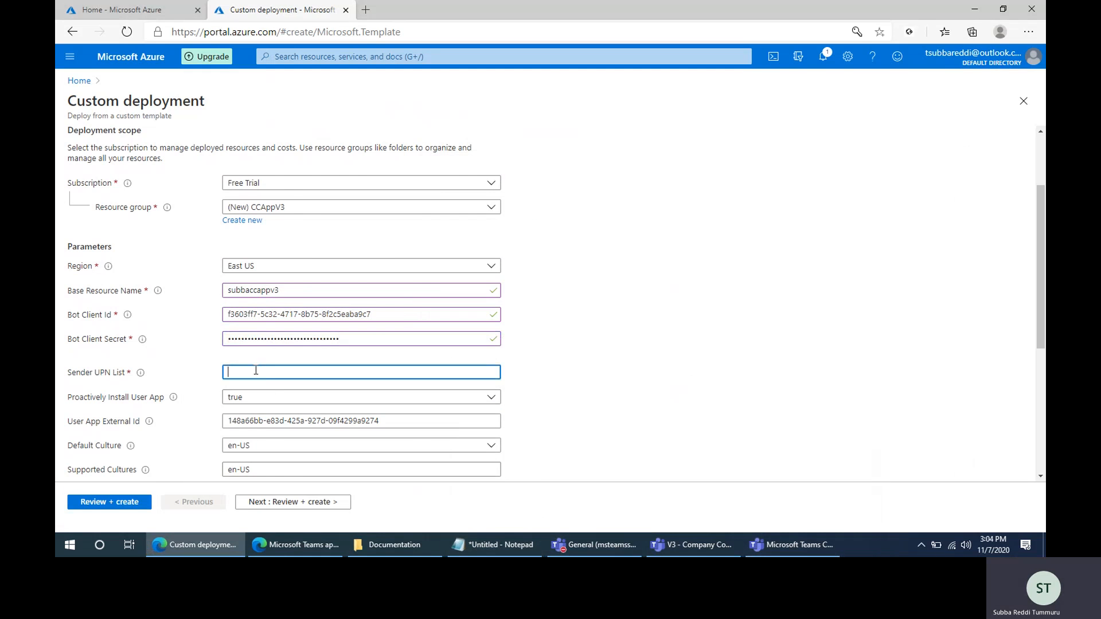
- Enter the tenant administrator's e-mail address as the Sender UPN List
{"action": "scroll", "coordinate": [376, 398], "scroll_direction": "down", "scroll_amount": 1}
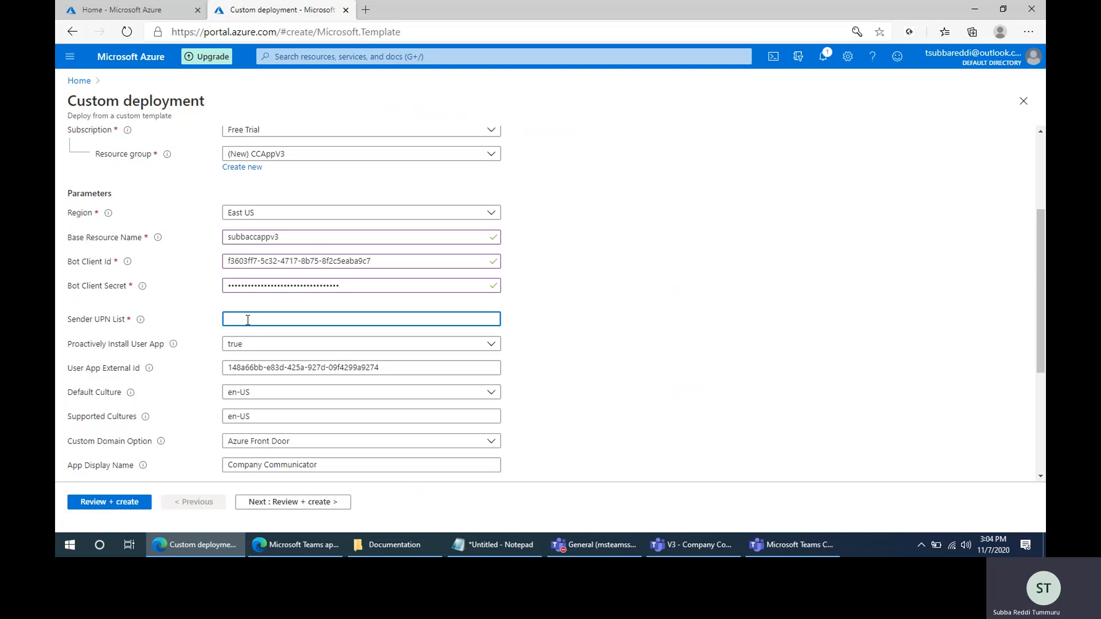
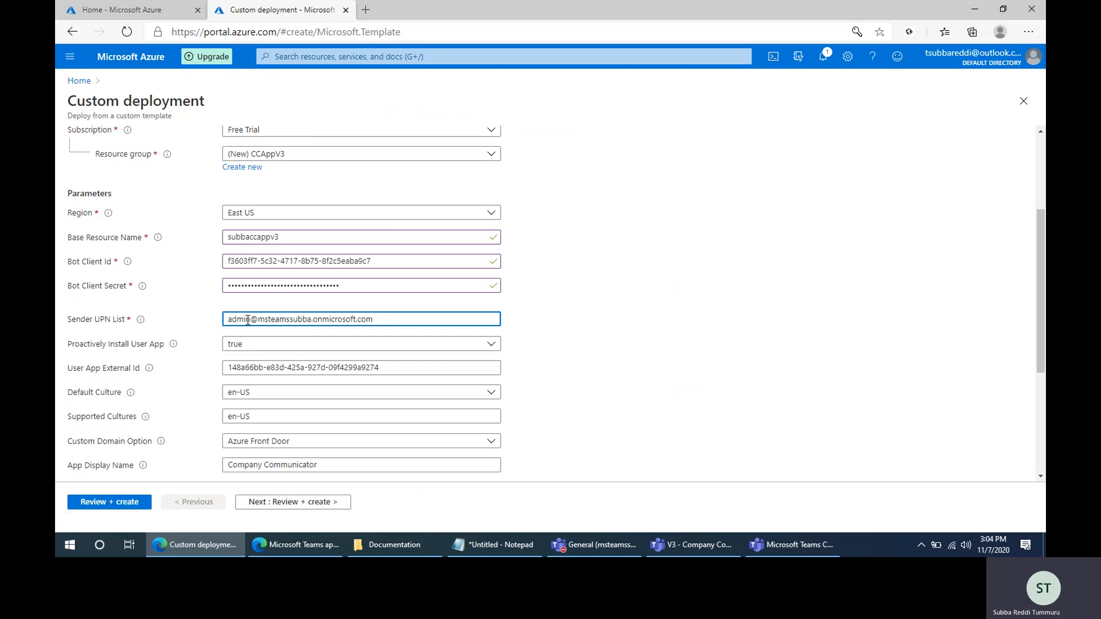
{"action": "type", "text": ";"}
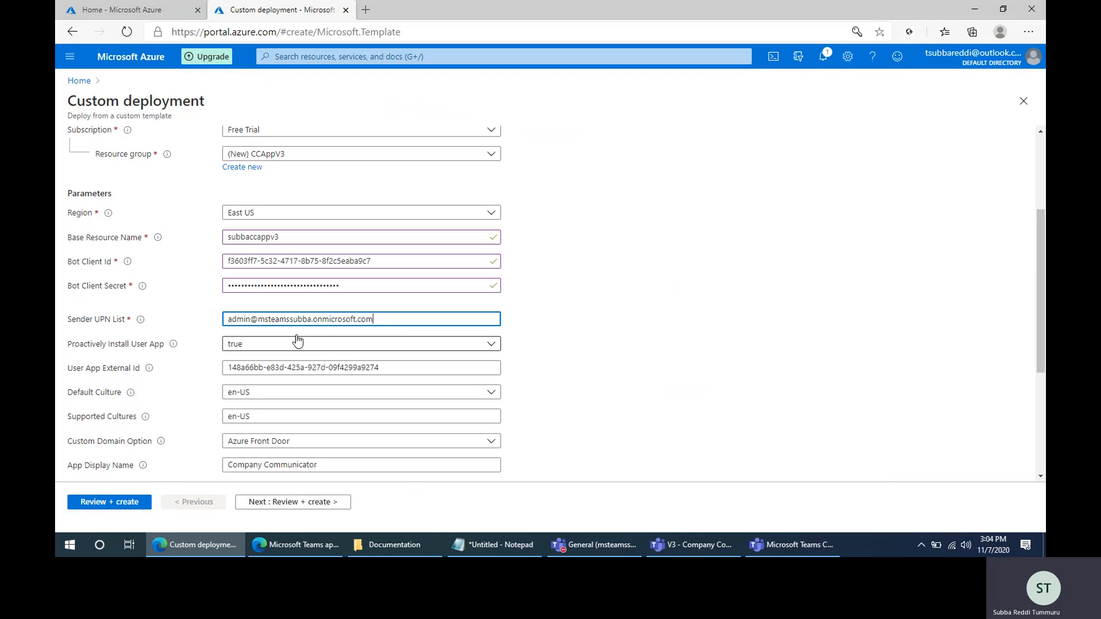
{"action": "left_click_drag", "start_coordinate": [227, 320], "coordinate": [395, 322]}
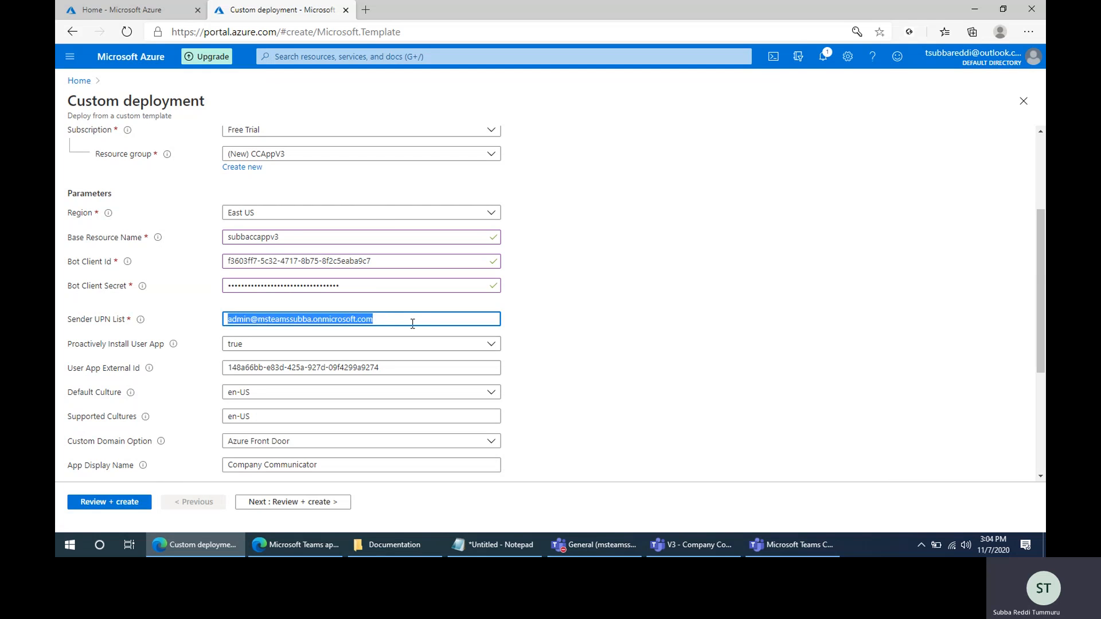
{"action": "left_click", "coordinate": [414, 320]}
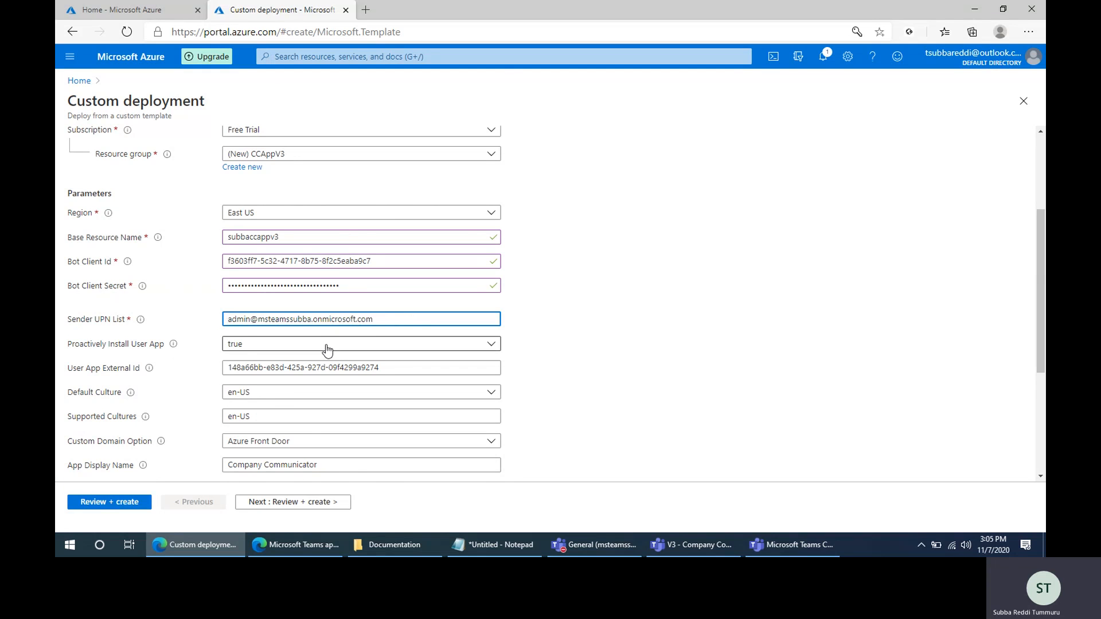
{"action": "scroll", "coordinate": [327, 350], "scroll_direction": "down", "scroll_amount": 1}
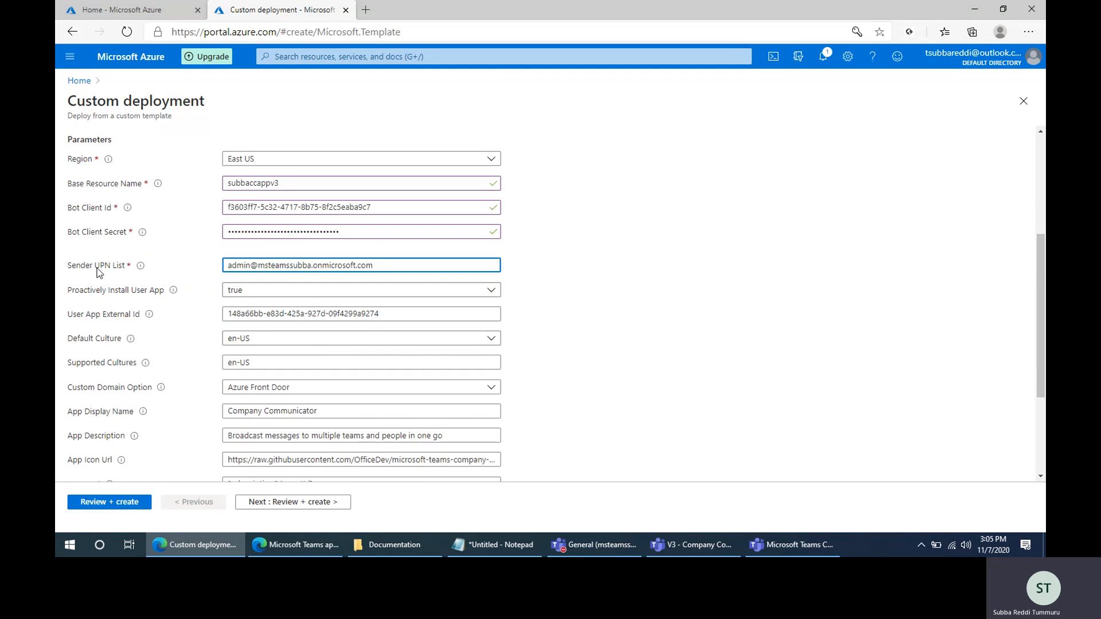
{"action": "triple_click", "coordinate": [241, 267]}
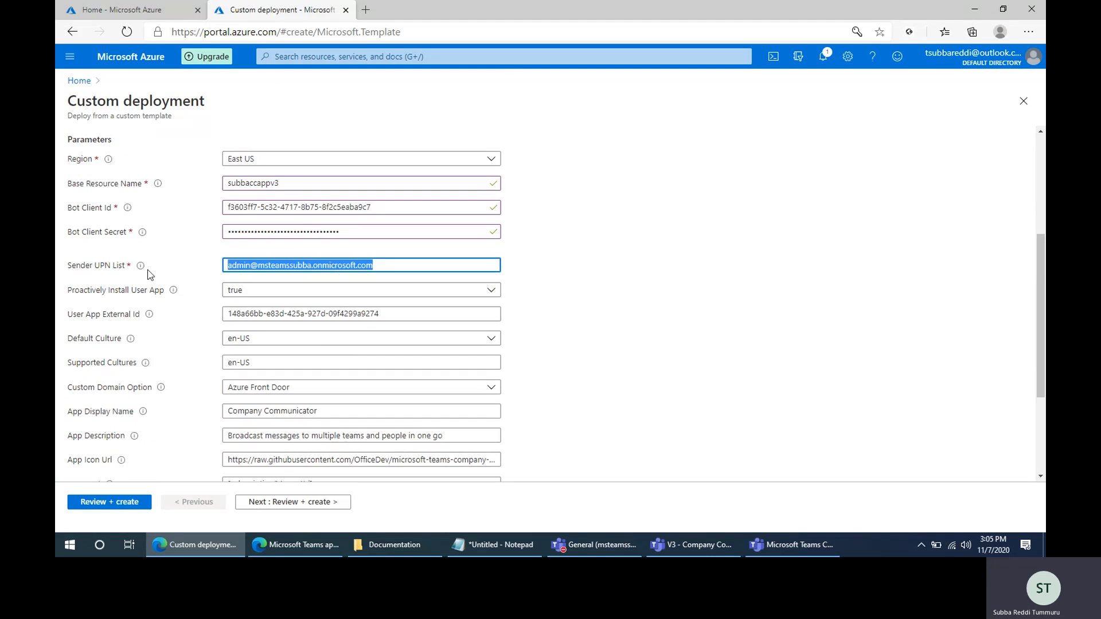
{"action": "left_click", "coordinate": [383, 267]}
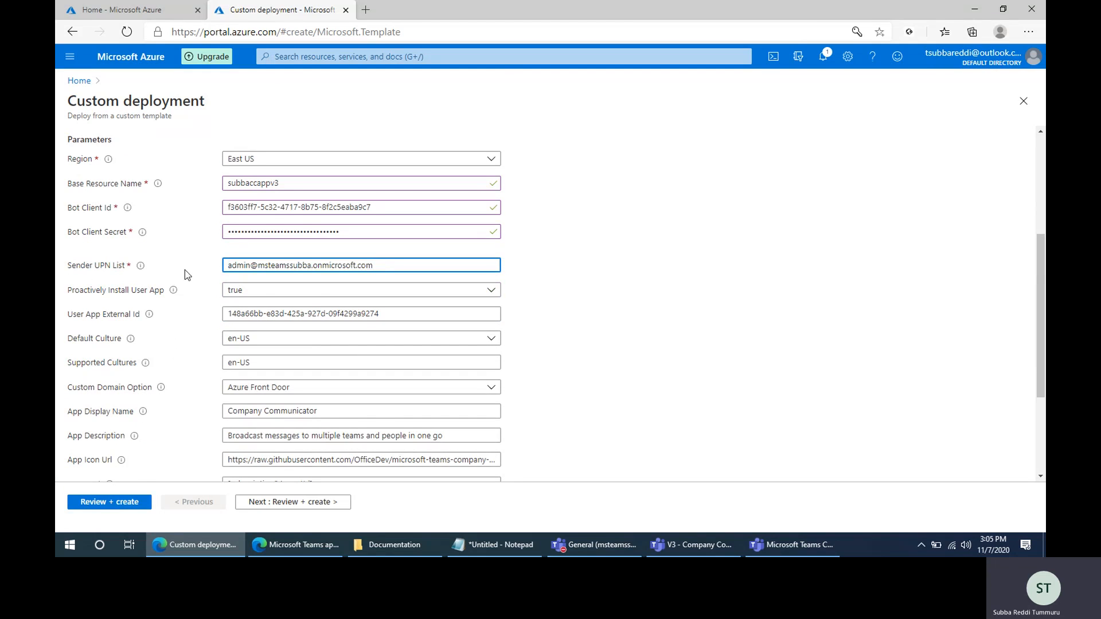
- Examine the Proactively Install User App choices, the User App External Id and the Custom Domain Option choices
{"action": "left_click", "coordinate": [261, 292]}
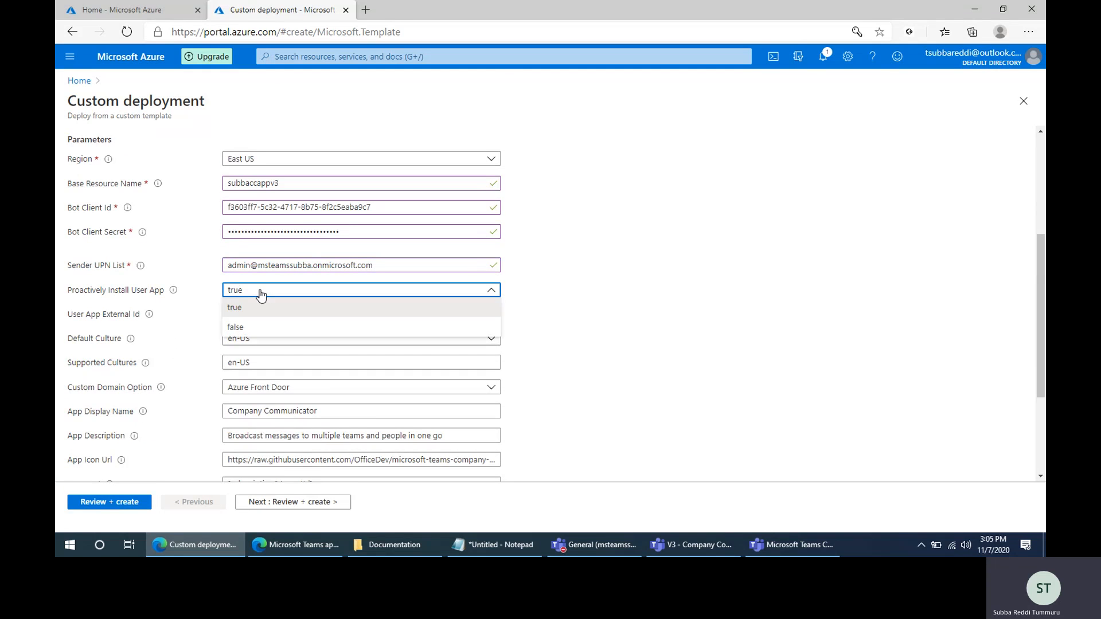
{"action": "left_click", "coordinate": [202, 289]}
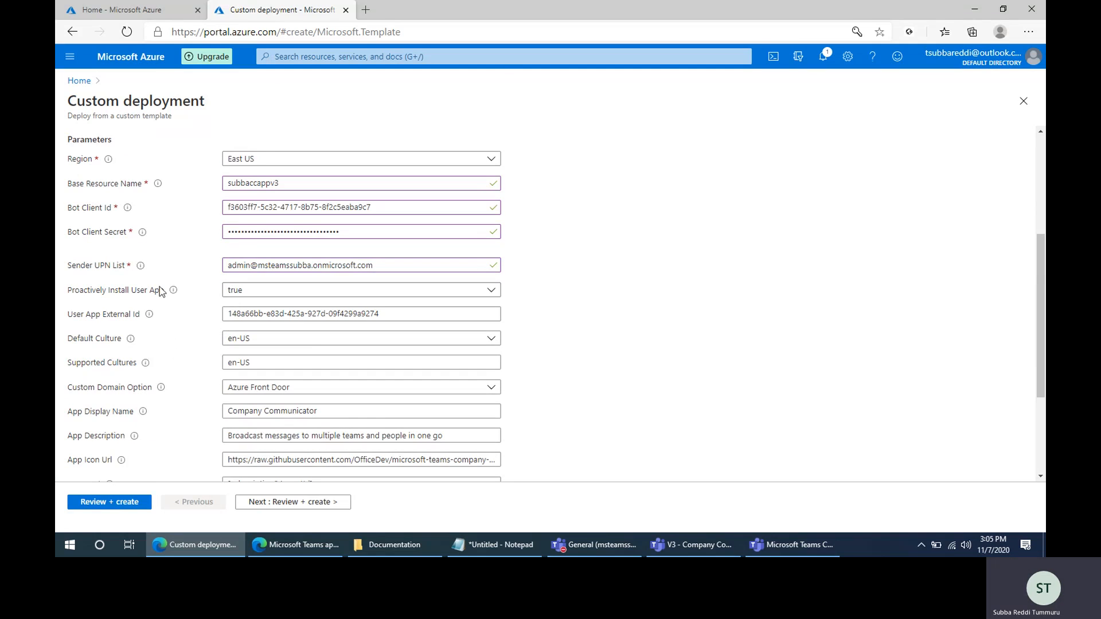
{"action": "mouse_move", "coordinate": [174, 290]}
{"action": "left_click", "coordinate": [251, 314]}
{"action": "scroll", "coordinate": [559, 339], "scroll_direction": "down", "scroll_amount": 1}
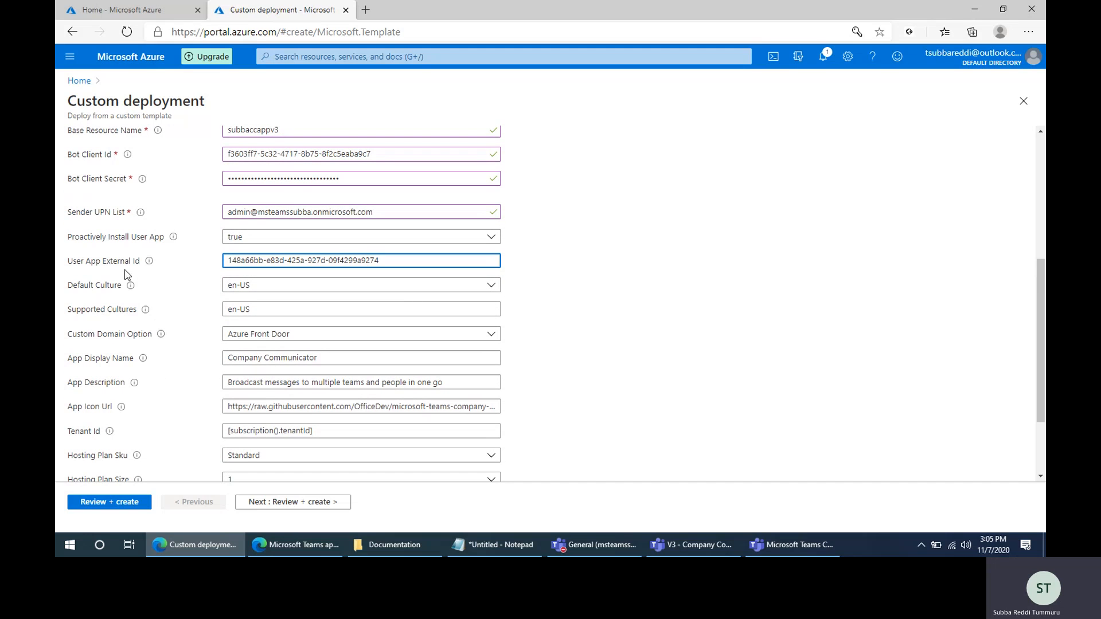
{"action": "scroll", "coordinate": [209, 345], "scroll_direction": "down", "scroll_amount": 1}
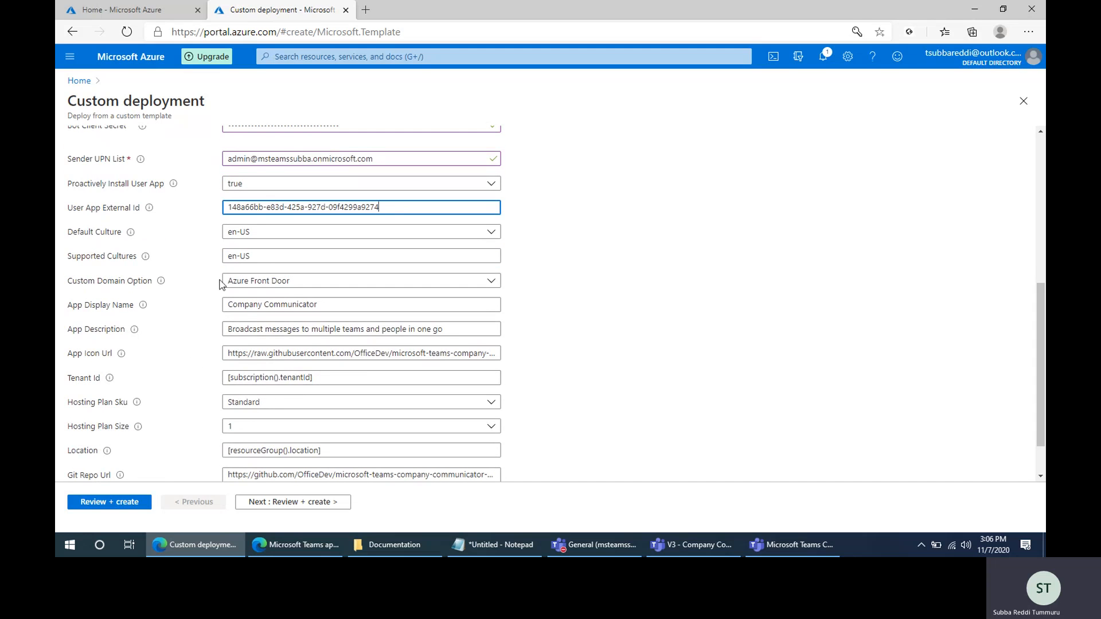
{"action": "left_click", "coordinate": [285, 281]}
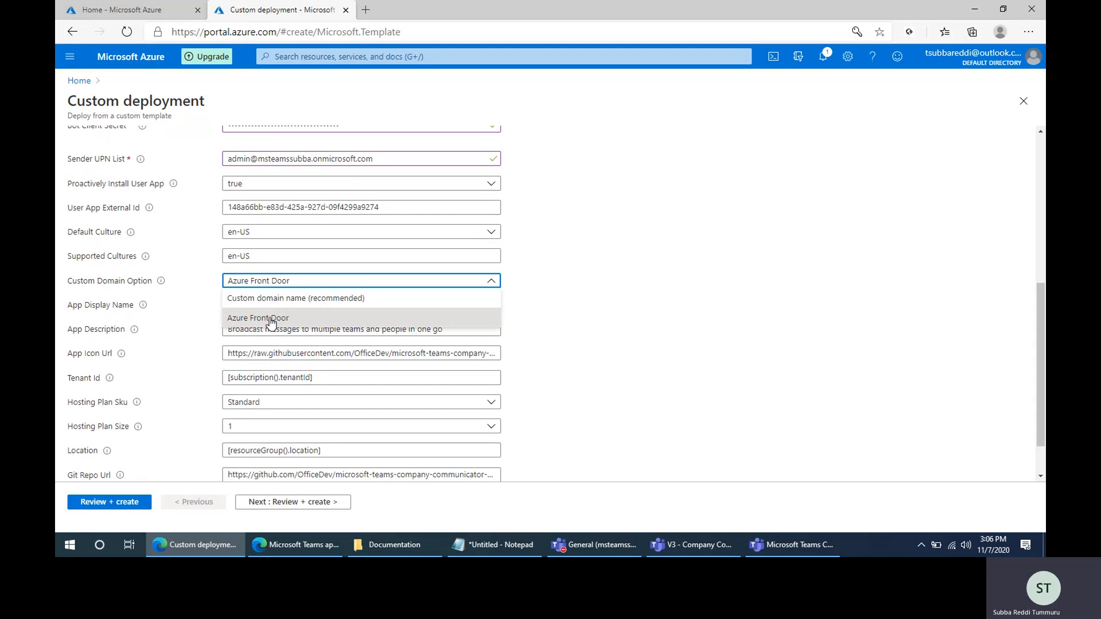
{"action": "left_click", "coordinate": [573, 301]}
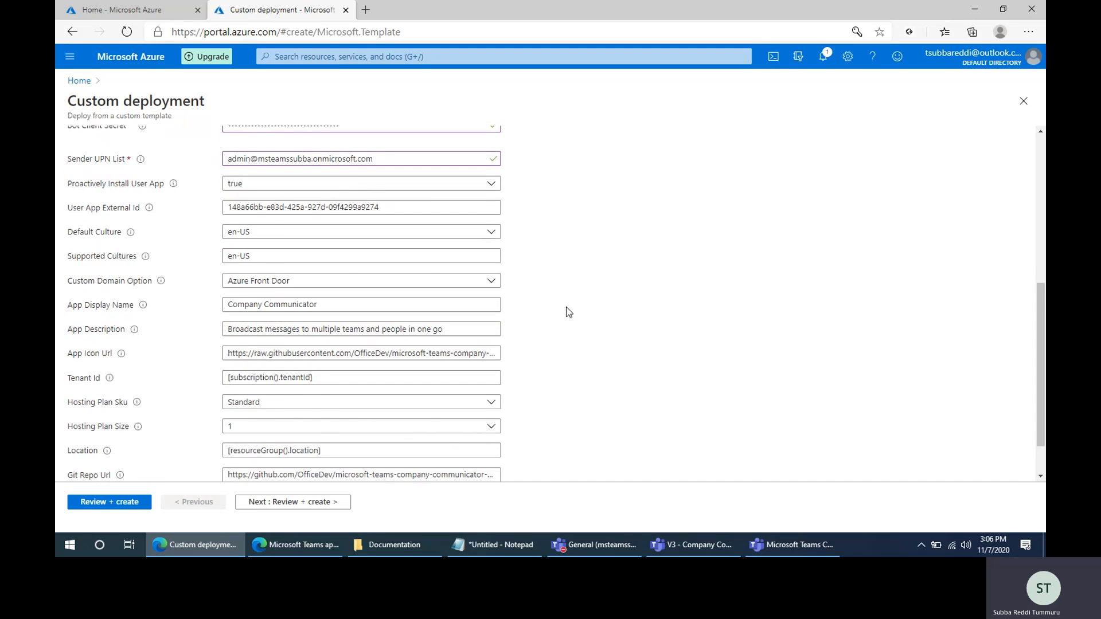
- Set the deployment's App Display Name to Company Communicator V3
{"action": "scroll", "coordinate": [570, 307], "scroll_direction": "down", "scroll_amount": 2}
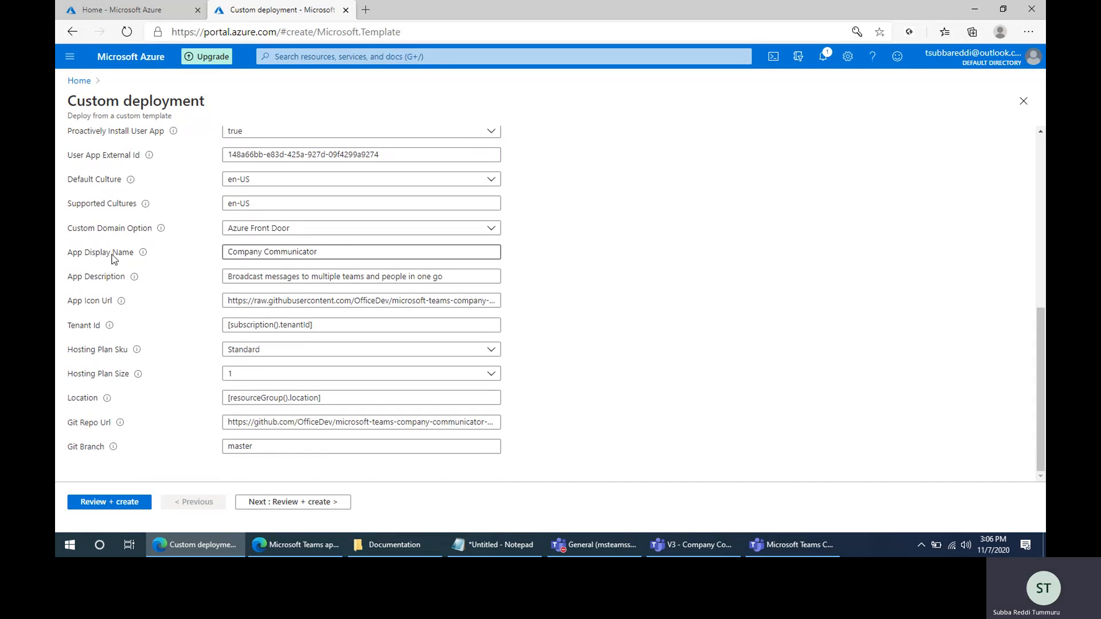
{"action": "left_click", "coordinate": [338, 252]}
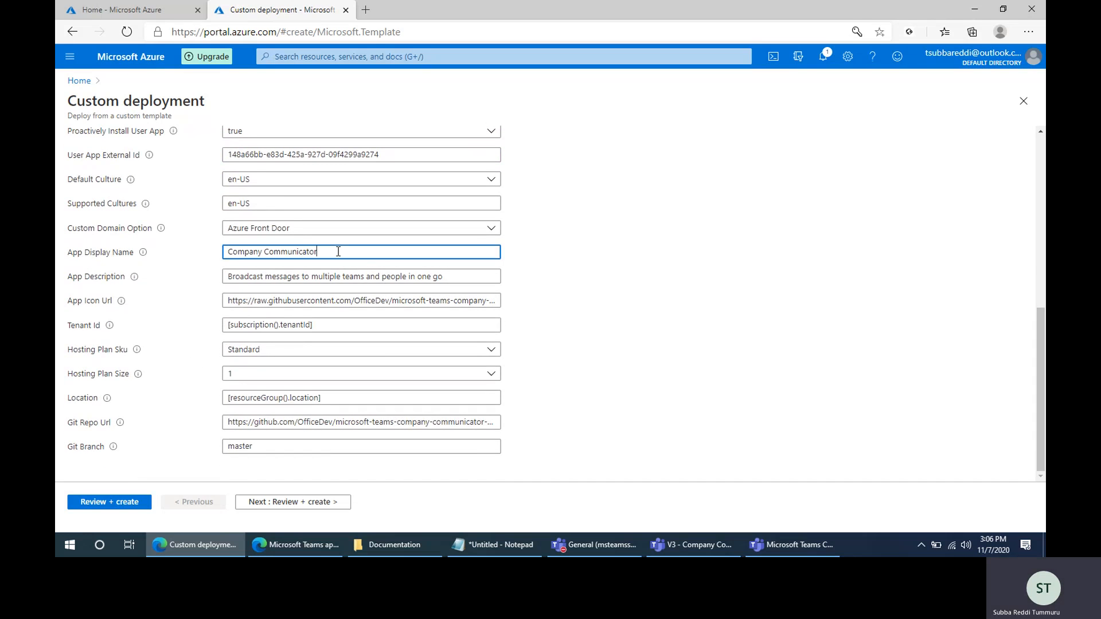
{"action": "type", "text": "V3"}
{"action": "left_click", "coordinate": [587, 283]}
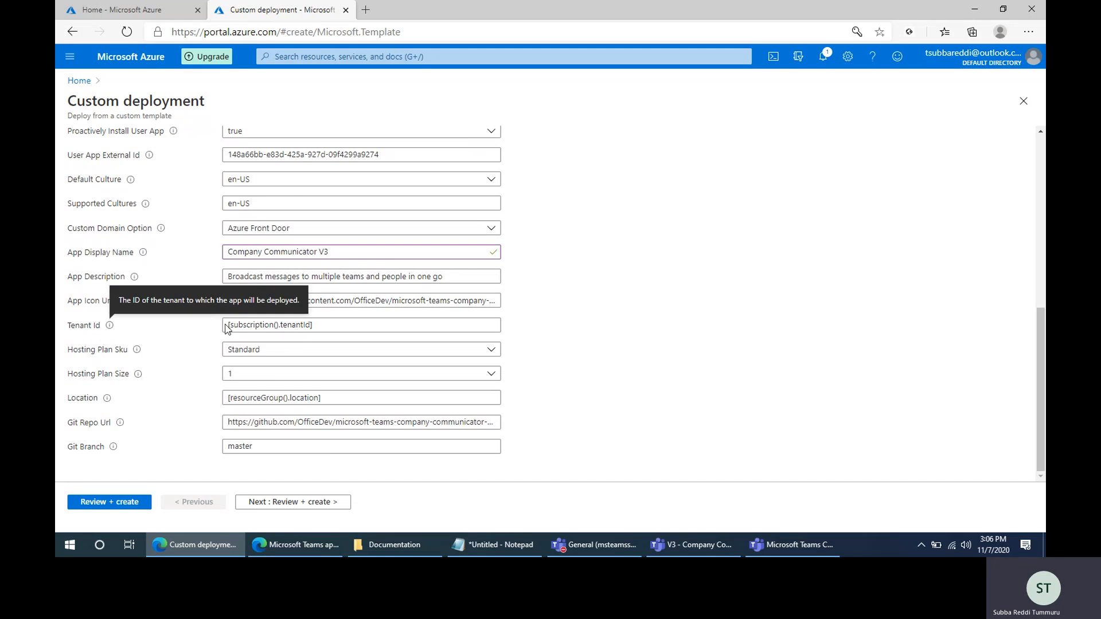
- Replace the deployment's Tenant Id value with the directory (tenant) ID copied from the Notepad note
{"action": "left_click_drag", "start_coordinate": [325, 321], "coordinate": [190, 325]}
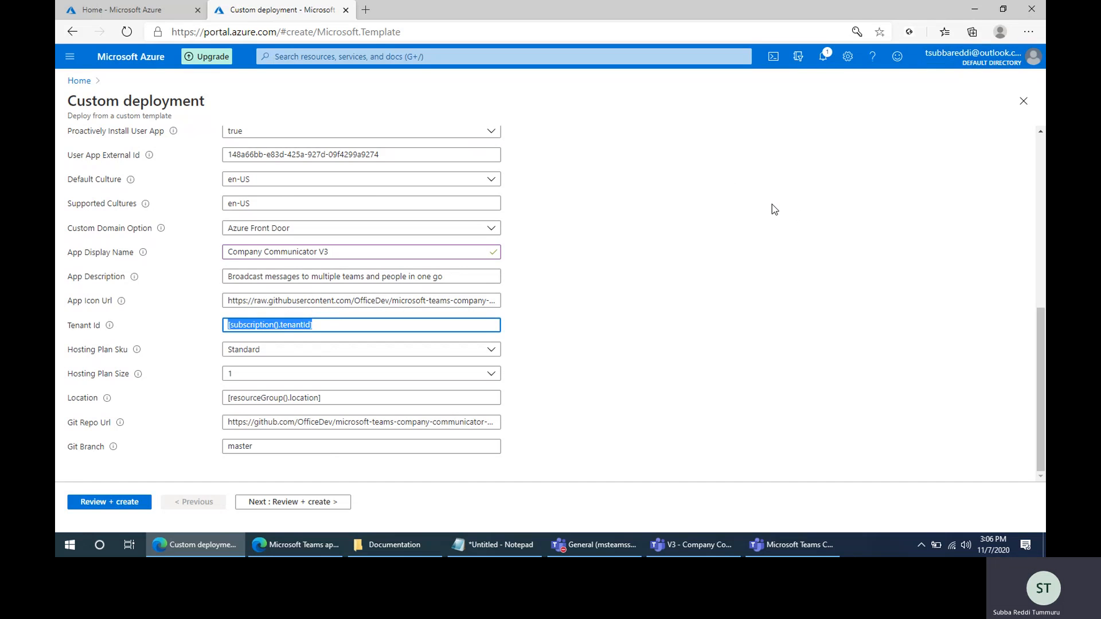
{"action": "left_click", "coordinate": [360, 326]}
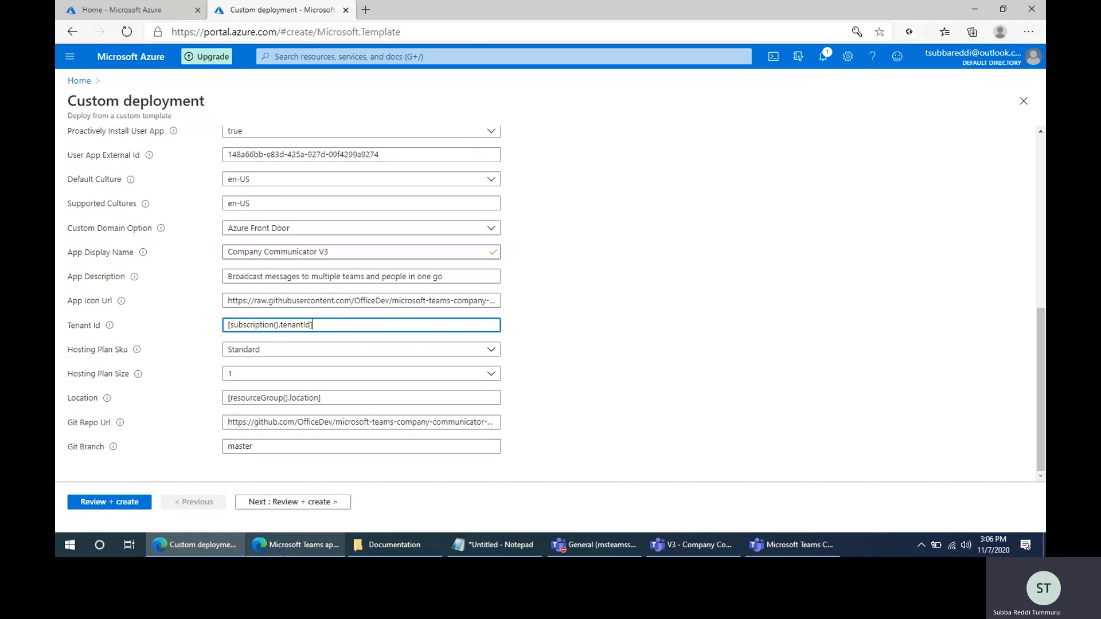
{"action": "left_click", "coordinate": [284, 554]}
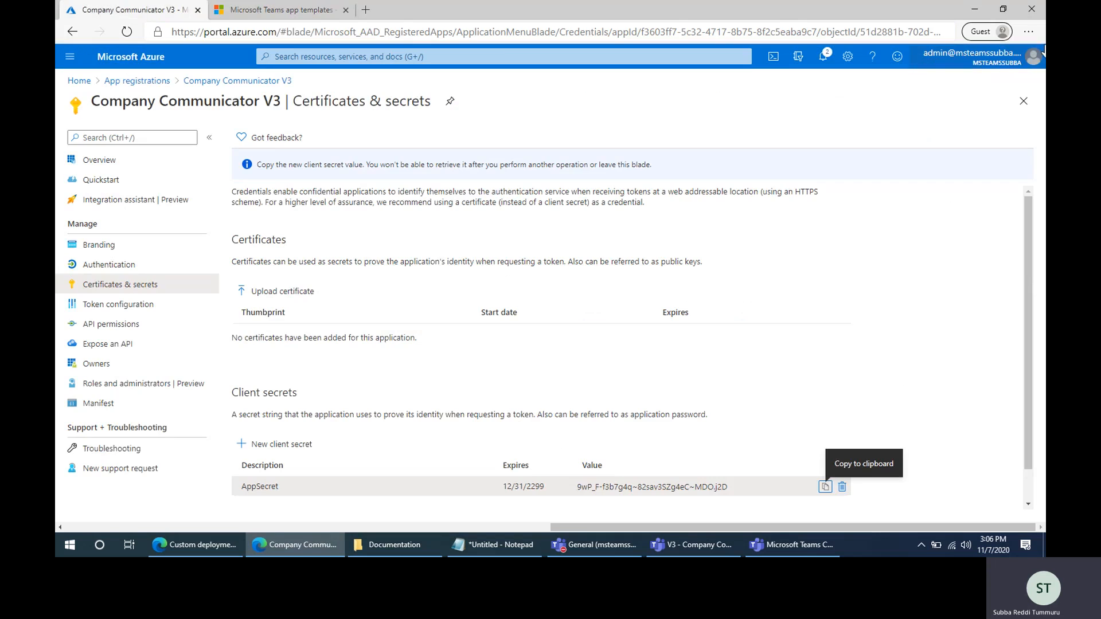
{"action": "left_click", "coordinate": [195, 545]}
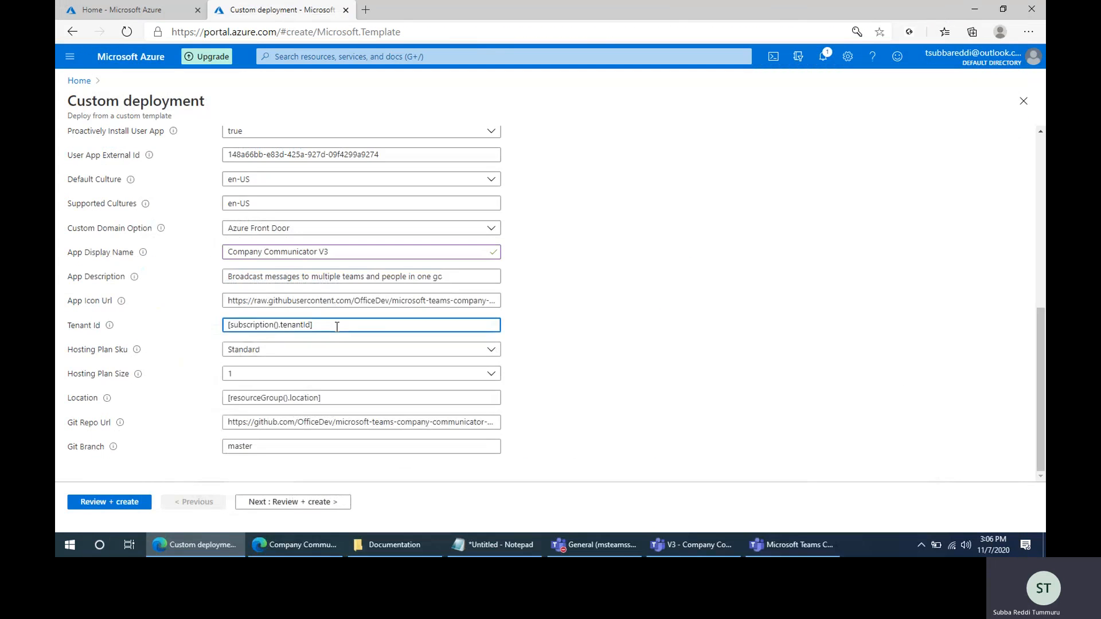
{"action": "left_click_drag", "start_coordinate": [337, 325], "coordinate": [203, 331]}
{"action": "left_click", "coordinate": [494, 545]}
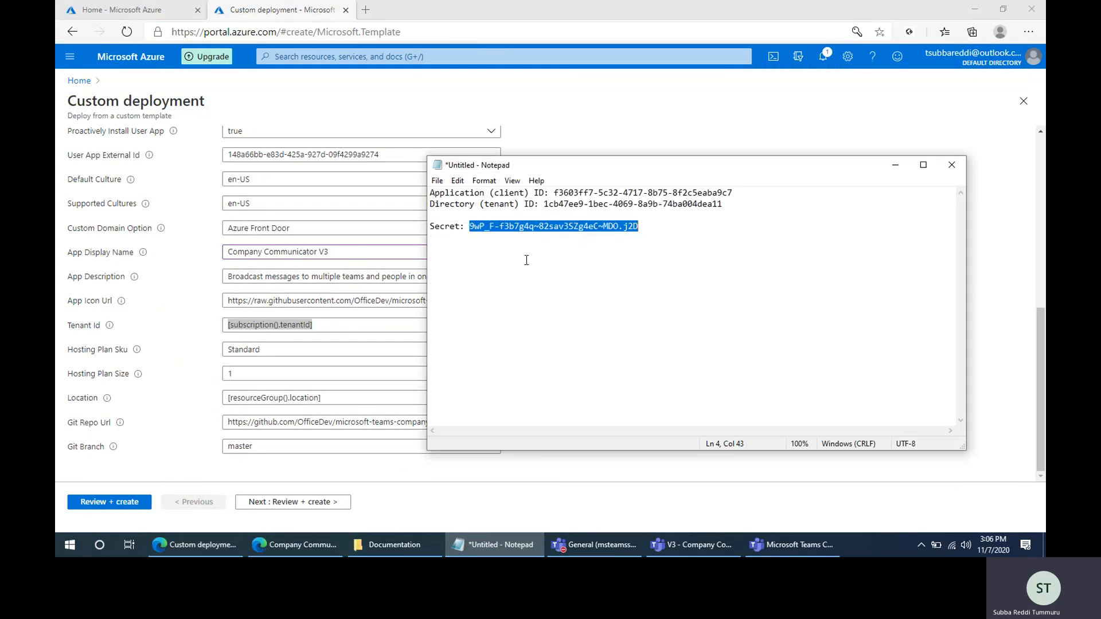
{"action": "left_click", "coordinate": [474, 245]}
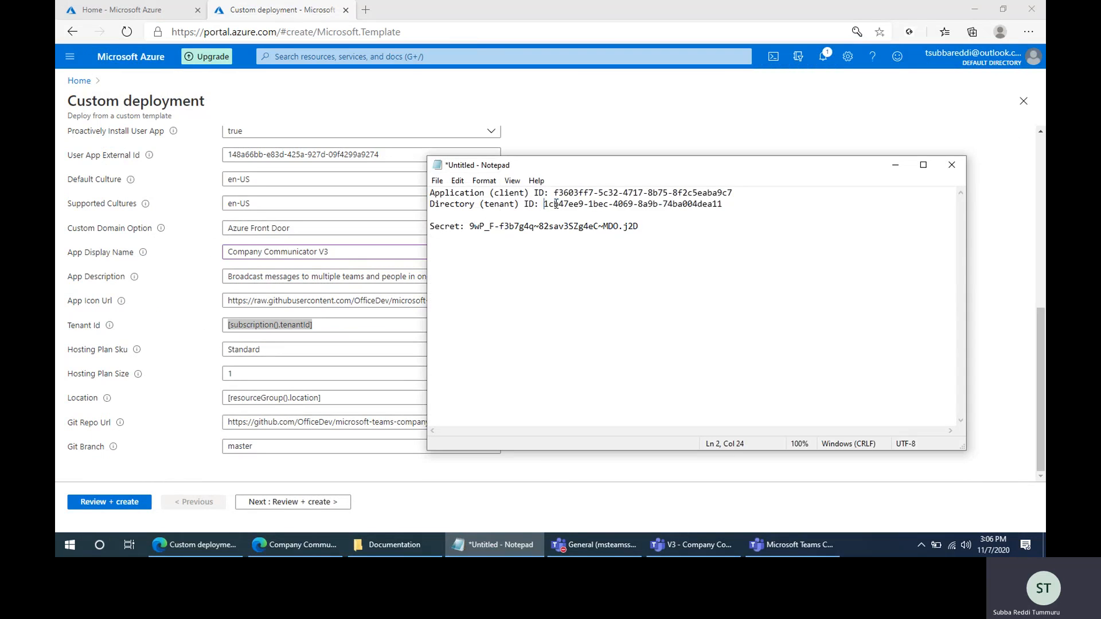
{"action": "left_click_drag", "start_coordinate": [545, 204], "coordinate": [755, 200]}
{"action": "key", "text": "ctrl+c"}
{"action": "key", "text": "alt+Tab"}
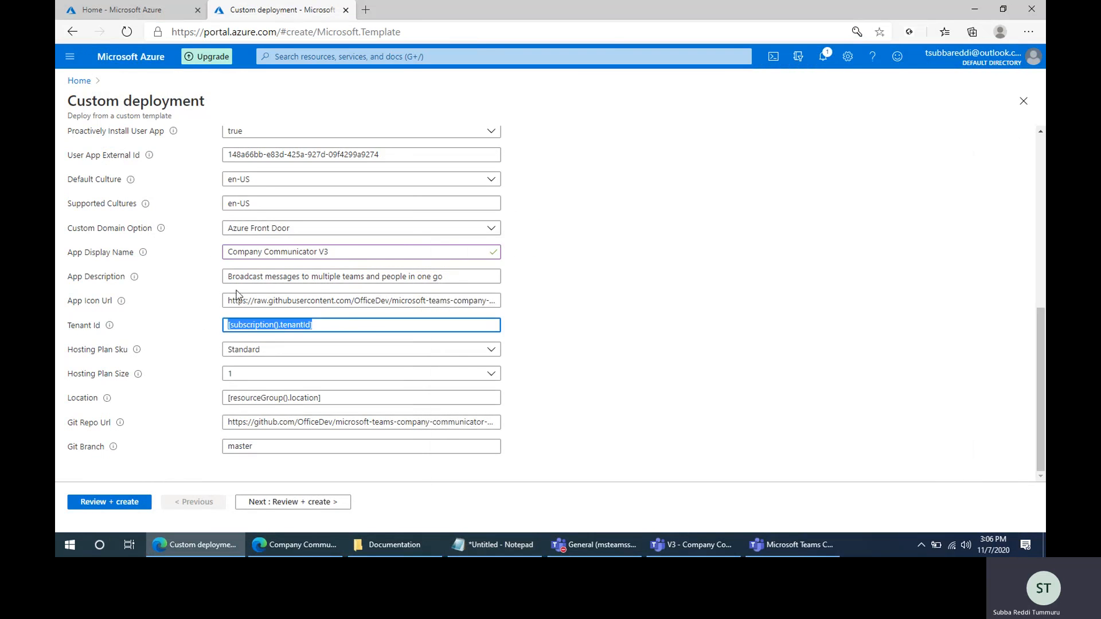
{"action": "key", "text": "ctrl+v"}
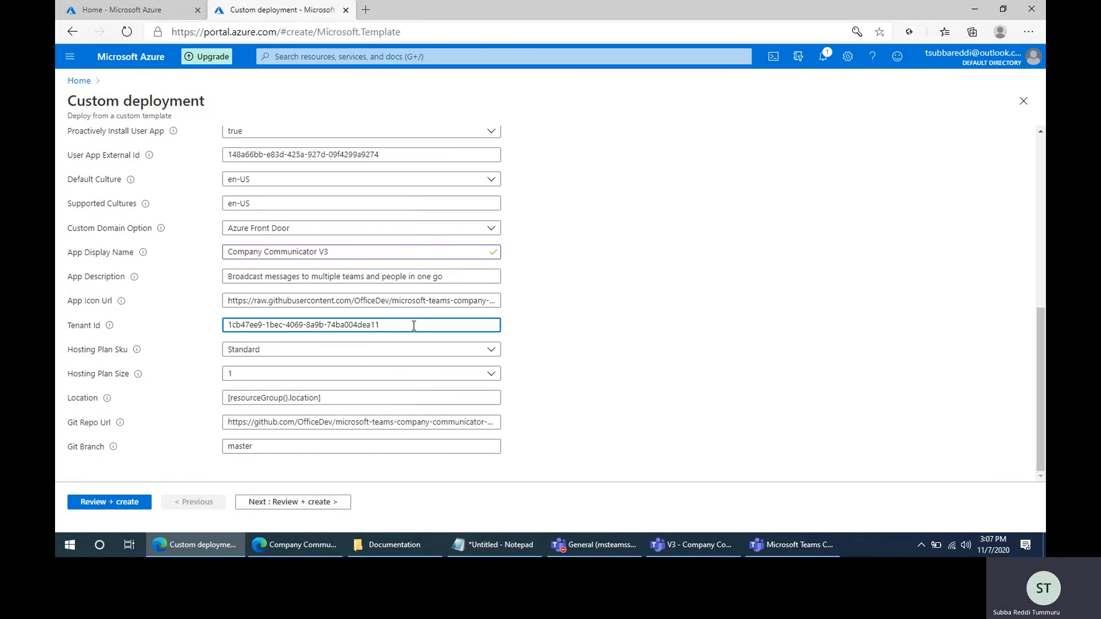
{"action": "key", "text": "ctrl+a"}
{"action": "left_click", "coordinate": [752, 338]}
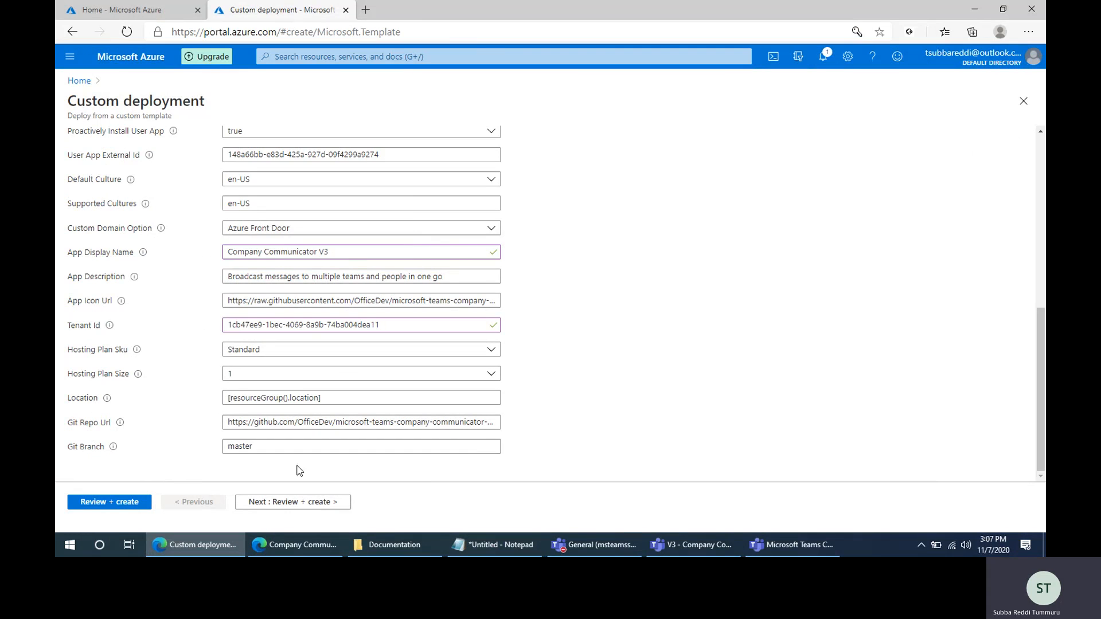
- Review the custom deployment summary without saving the password in the browser, and create the deployment
{"action": "left_click", "coordinate": [274, 503]}
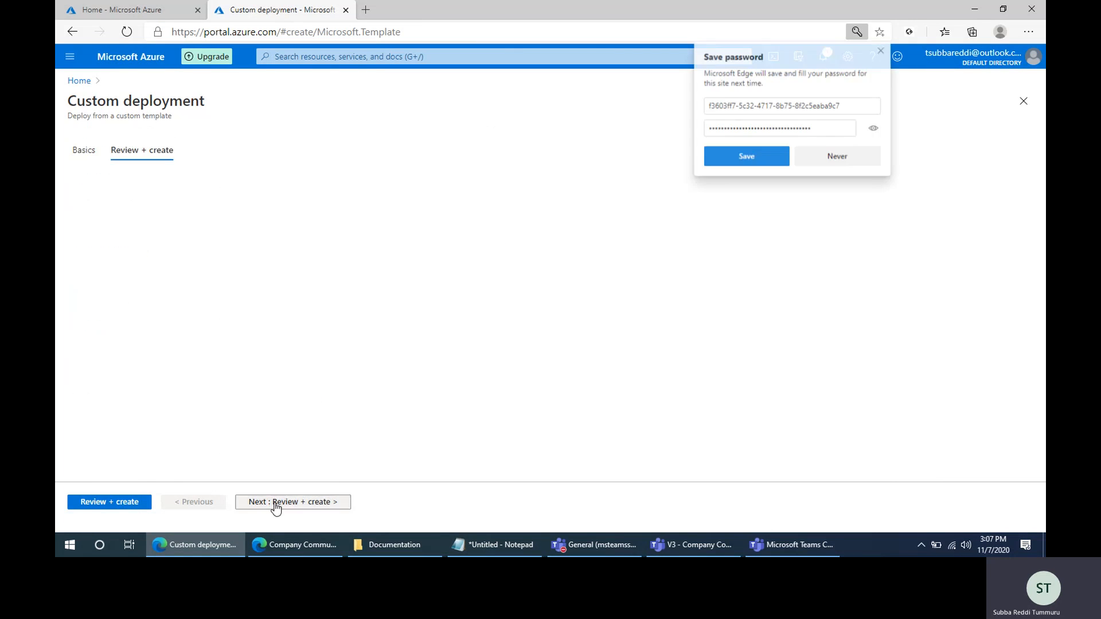
{"action": "left_click", "coordinate": [851, 161]}
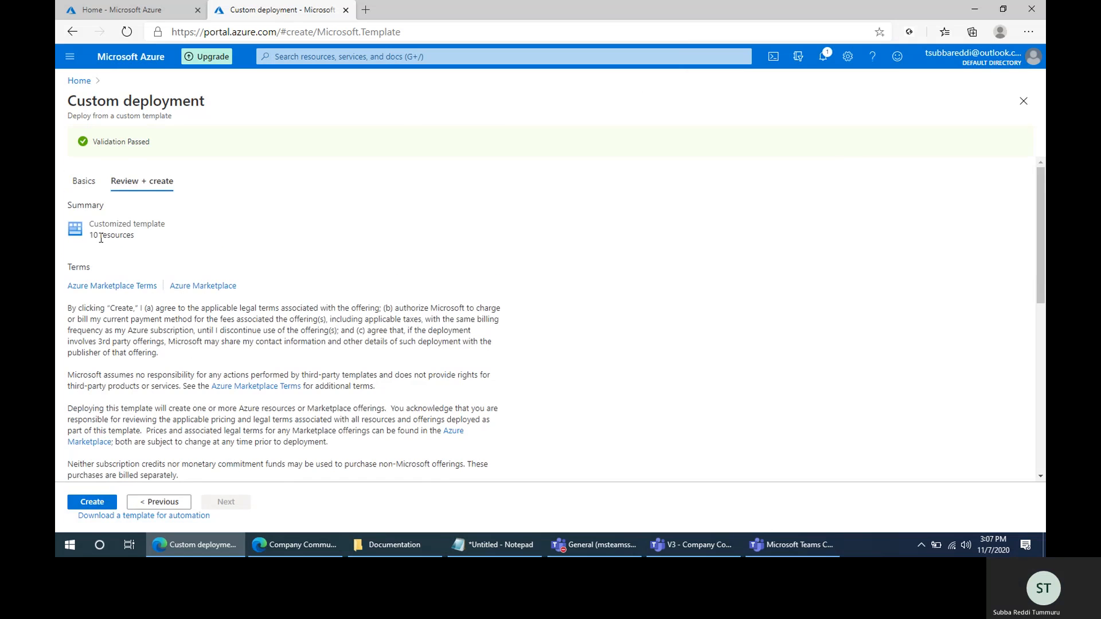
{"action": "scroll", "coordinate": [155, 387], "scroll_direction": "down", "scroll_amount": 4}
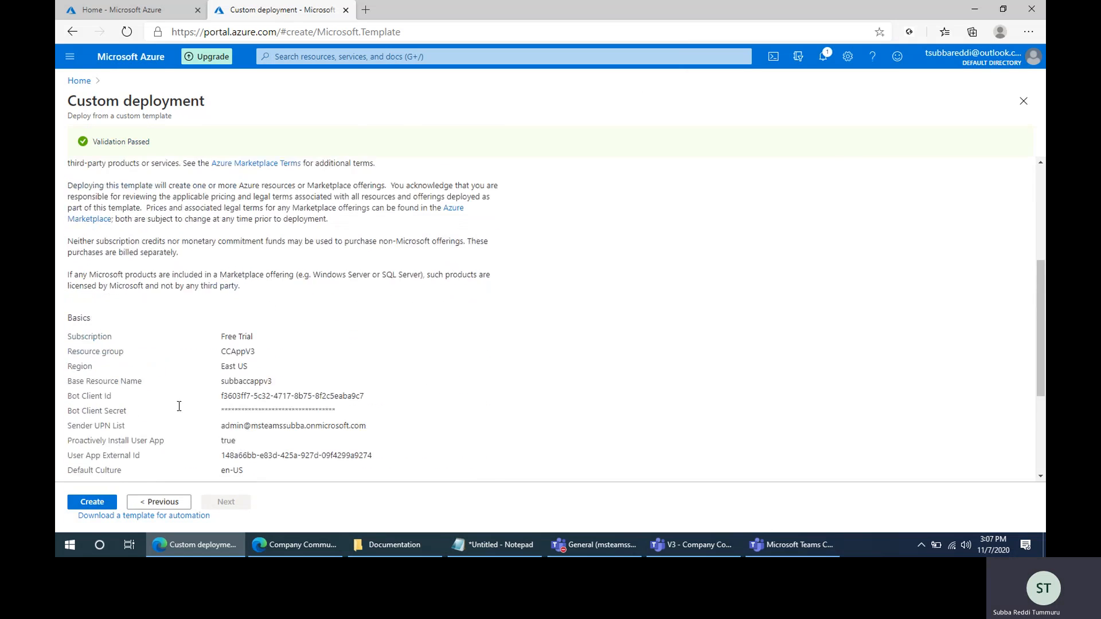
{"action": "scroll", "coordinate": [179, 406], "scroll_direction": "down", "scroll_amount": 2}
{"action": "scroll", "coordinate": [281, 426], "scroll_direction": "down", "scroll_amount": 1}
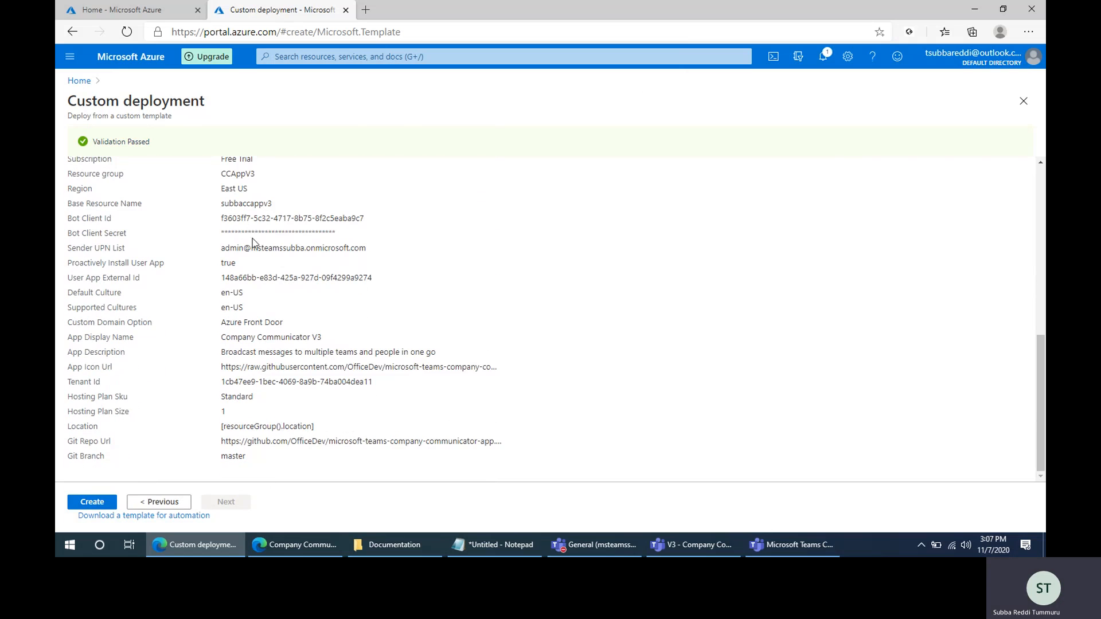
{"action": "left_click", "coordinate": [94, 502]}
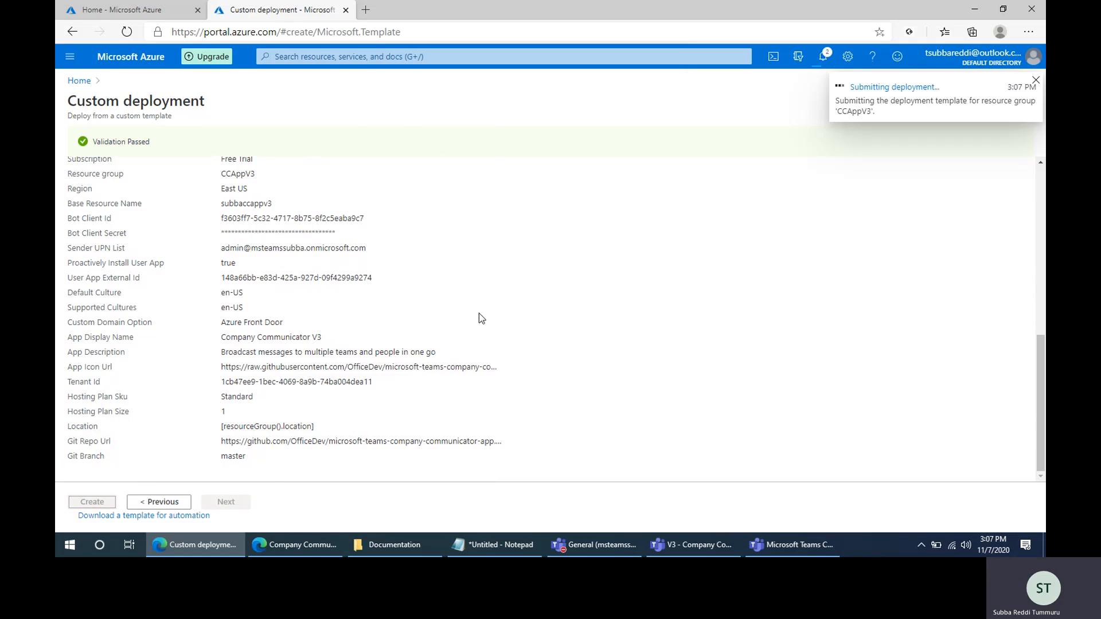
- Open the deployment guide from the Company Communicator GitHub repository and go to its Deployment Steps section
{"action": "left_click", "coordinate": [290, 548]}
{"action": "left_click", "coordinate": [247, 6]}
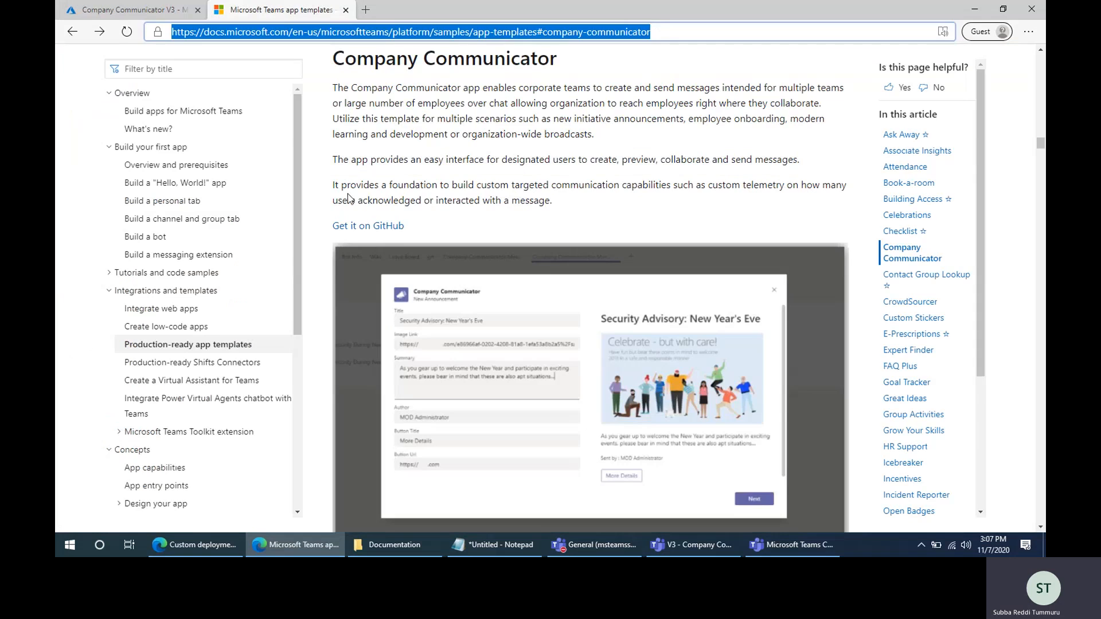
{"action": "left_click", "coordinate": [382, 227]}
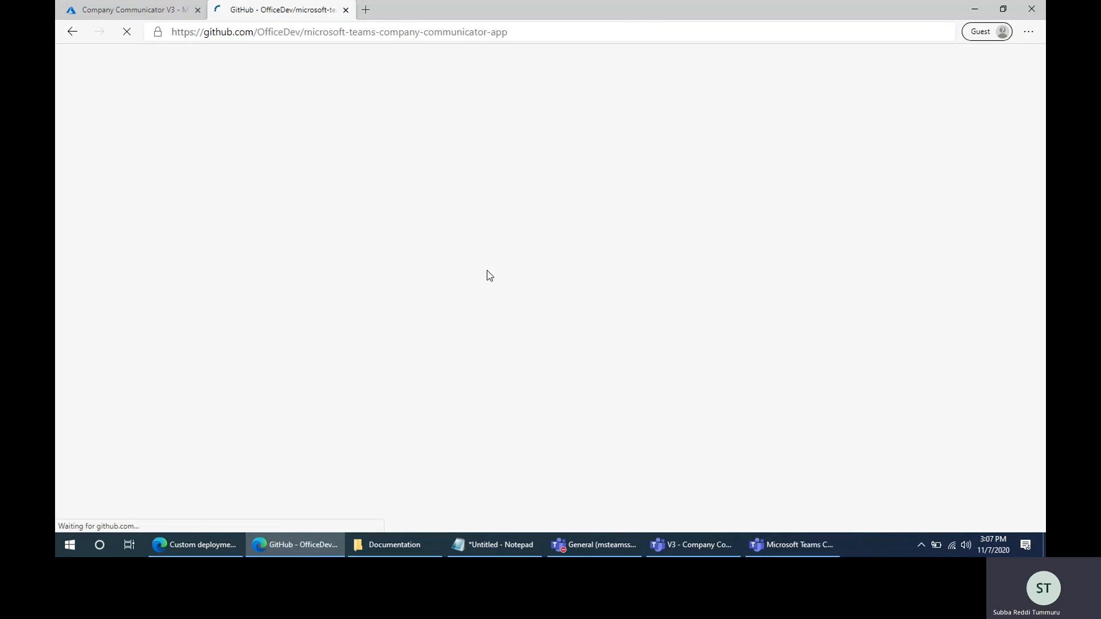
{"action": "scroll", "coordinate": [334, 258], "scroll_direction": "down", "scroll_amount": 8}
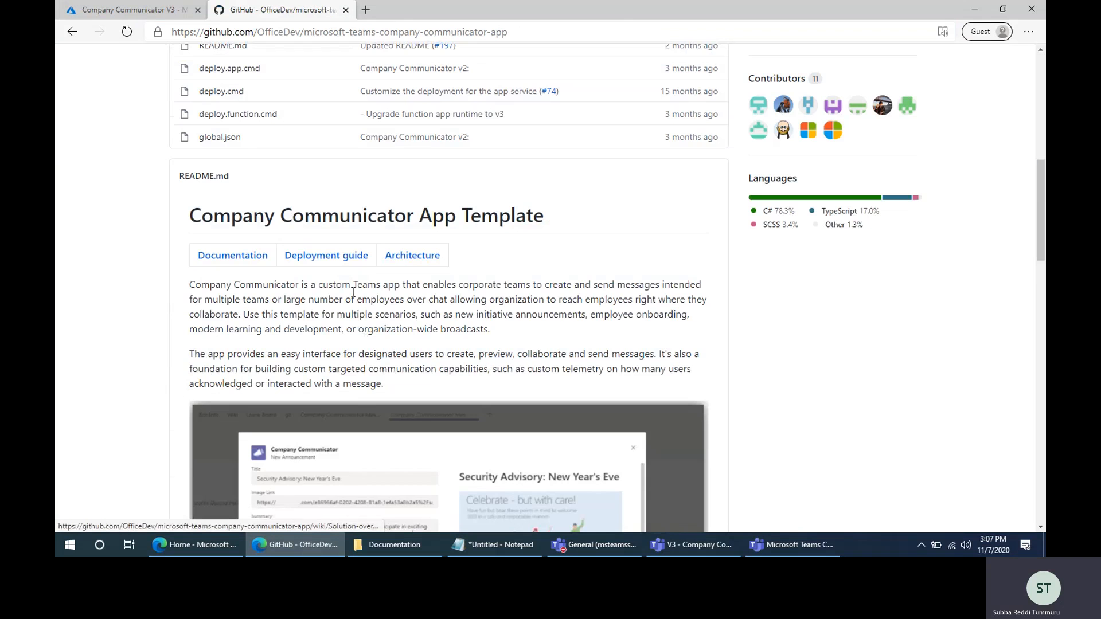
{"action": "left_click", "coordinate": [334, 256]}
{"action": "scroll", "coordinate": [484, 319], "scroll_direction": "down", "scroll_amount": 3}
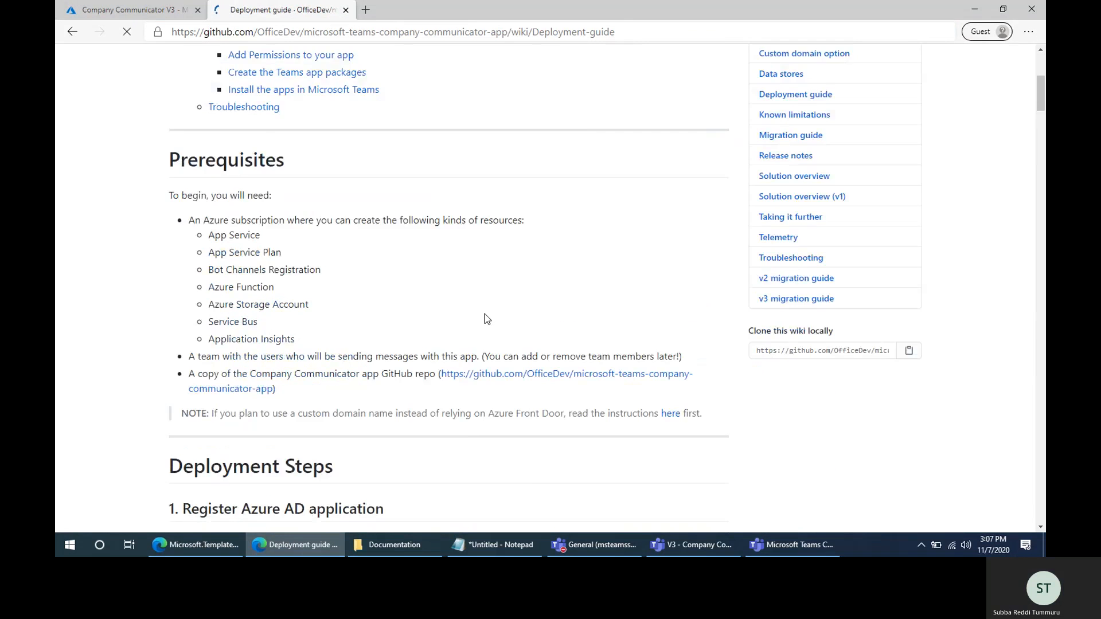
{"action": "scroll", "coordinate": [484, 314], "scroll_direction": "down", "scroll_amount": 5}
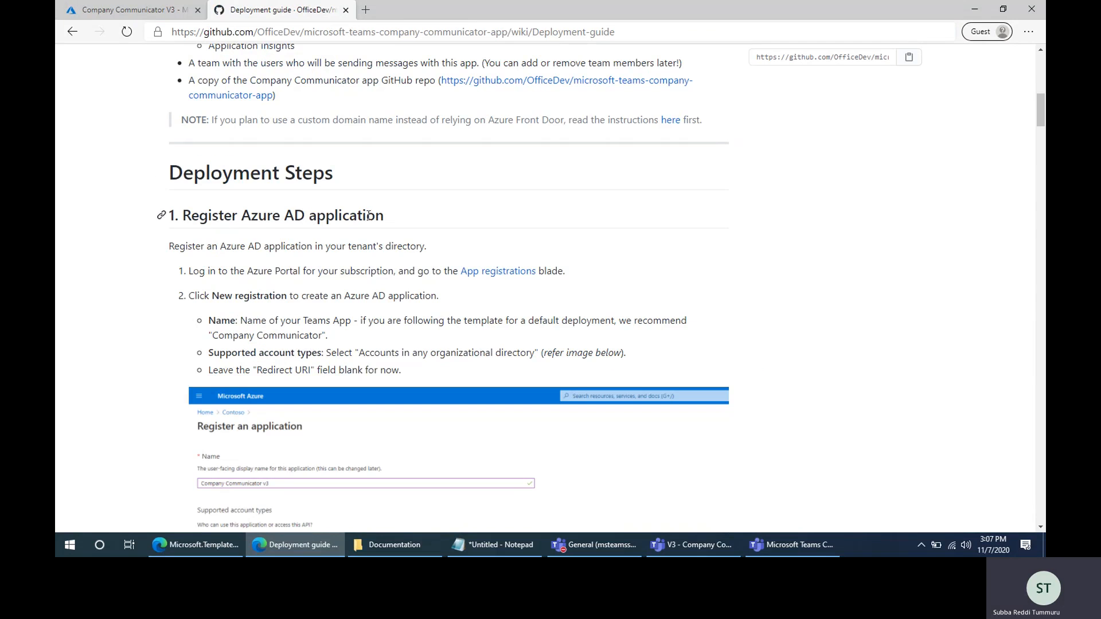
- Review the deployment guide's Register Azure AD application section, through the list of values needed for deployment
{"action": "left_click_drag", "start_coordinate": [375, 216], "coordinate": [185, 221]}
{"action": "left_click", "coordinate": [286, 225]}
{"action": "left_click_drag", "start_coordinate": [189, 214], "coordinate": [425, 205]}
{"action": "scroll", "coordinate": [480, 299], "scroll_direction": "down", "scroll_amount": 20}
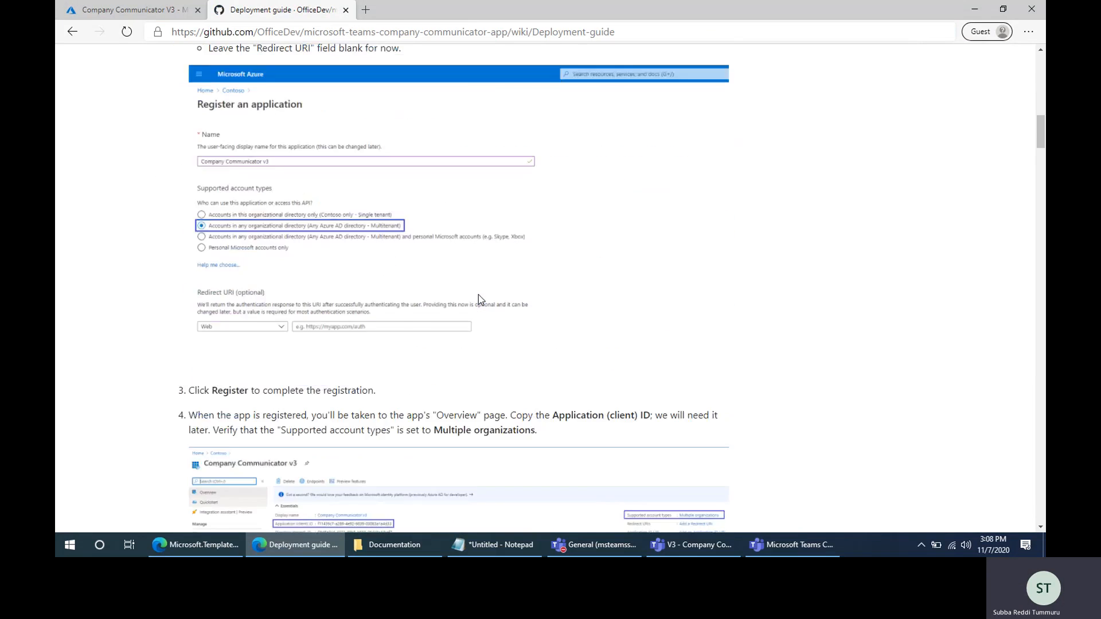
{"action": "scroll", "coordinate": [481, 299], "scroll_direction": "down", "scroll_amount": 7}
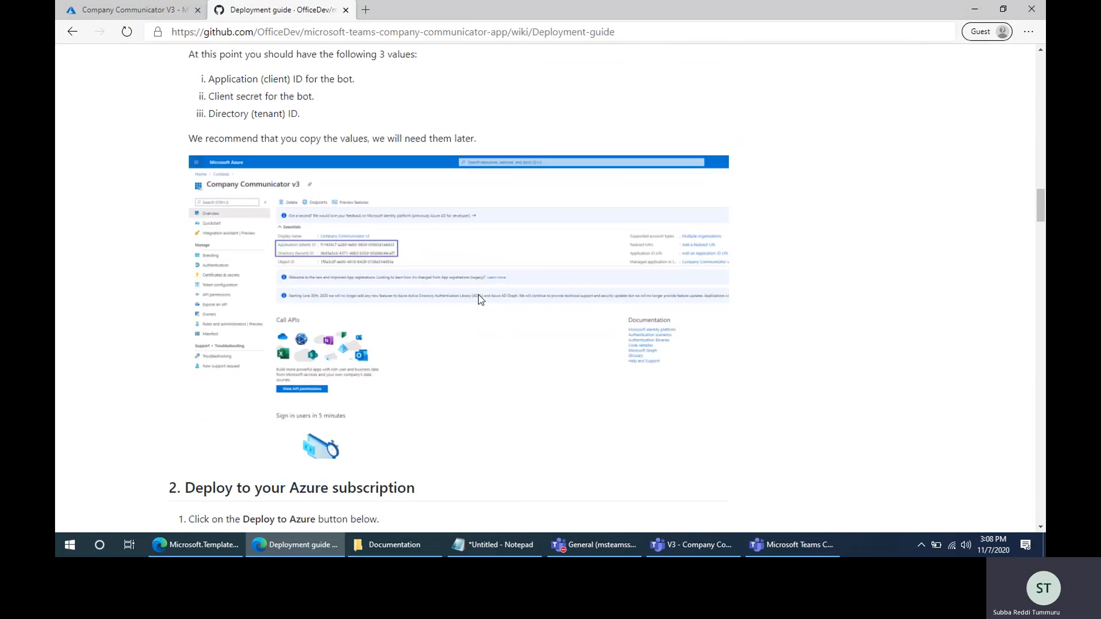
{"action": "left_click_drag", "start_coordinate": [184, 78], "coordinate": [436, 83]}
{"action": "left_click", "coordinate": [436, 83]}
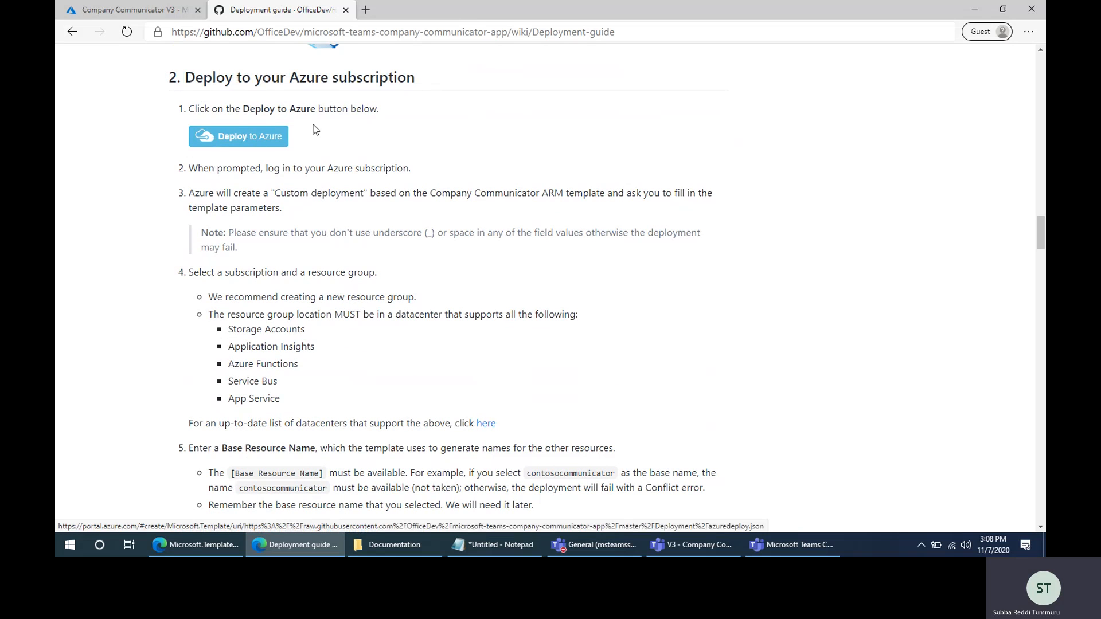
- Review the guide's Deploy to your Azure subscription and Set-up Authentication sections, and return to the deployment overview in the Azure portal
{"action": "triple_click", "coordinate": [187, 77]}
{"action": "left_click", "coordinate": [533, 251]}
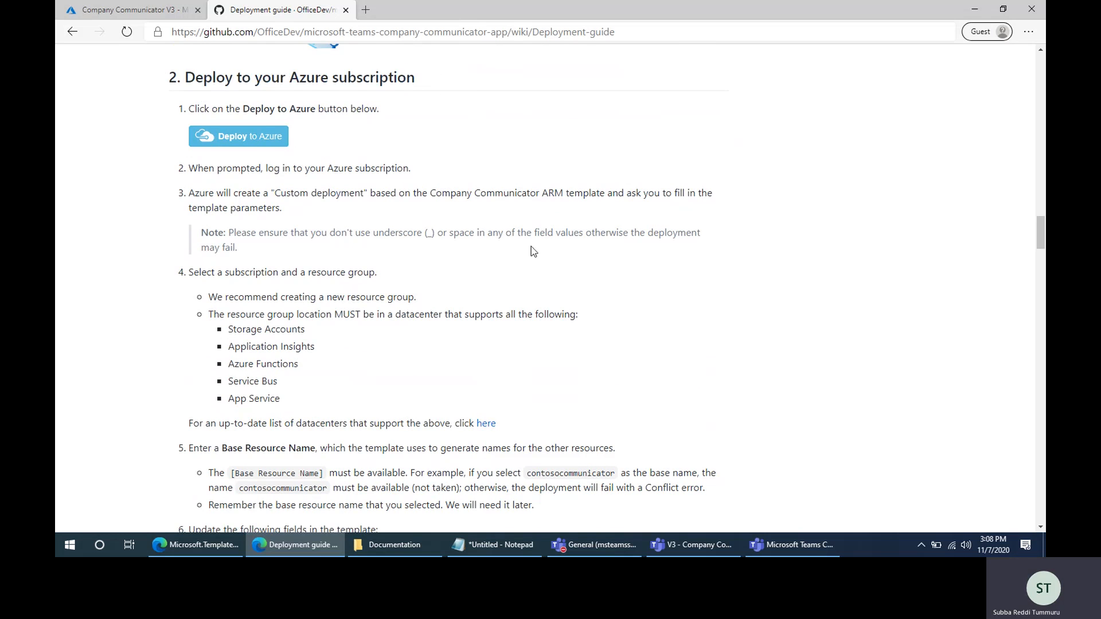
{"action": "scroll", "coordinate": [533, 251], "scroll_direction": "down", "scroll_amount": 7}
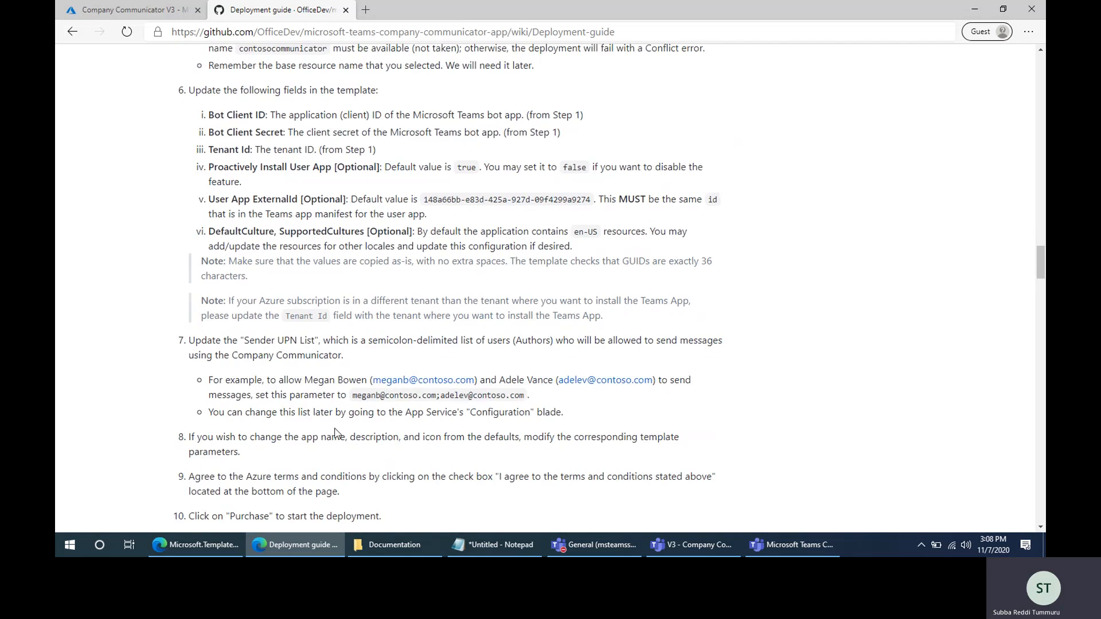
{"action": "scroll", "coordinate": [335, 433], "scroll_direction": "down", "scroll_amount": 10}
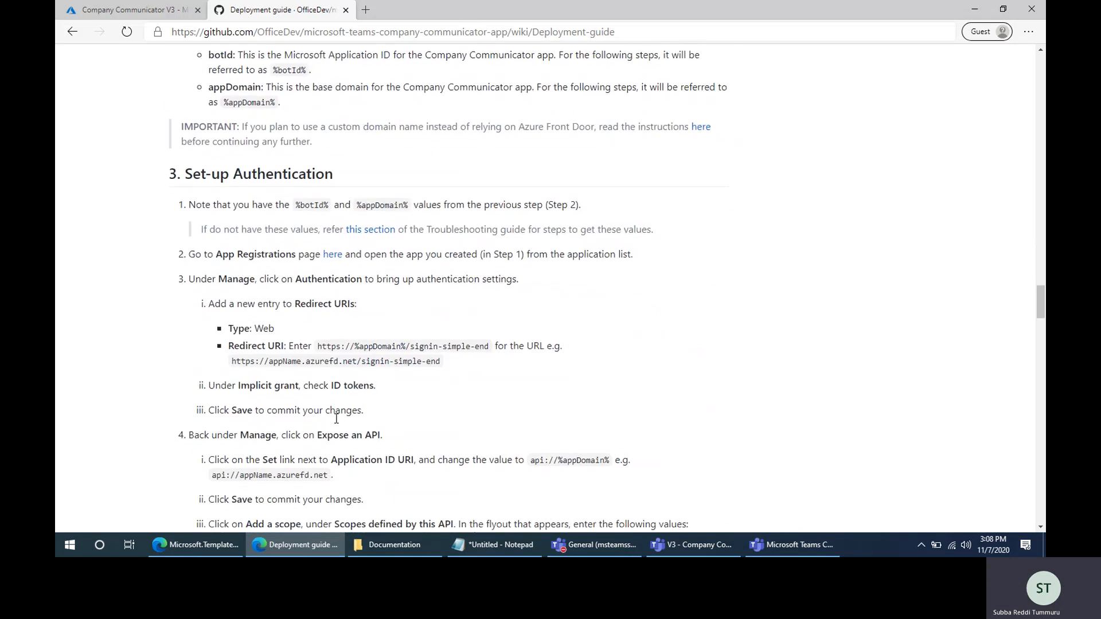
{"action": "scroll", "coordinate": [336, 418], "scroll_direction": "down", "scroll_amount": 3}
{"action": "scroll", "coordinate": [336, 419], "scroll_direction": "up", "scroll_amount": 2}
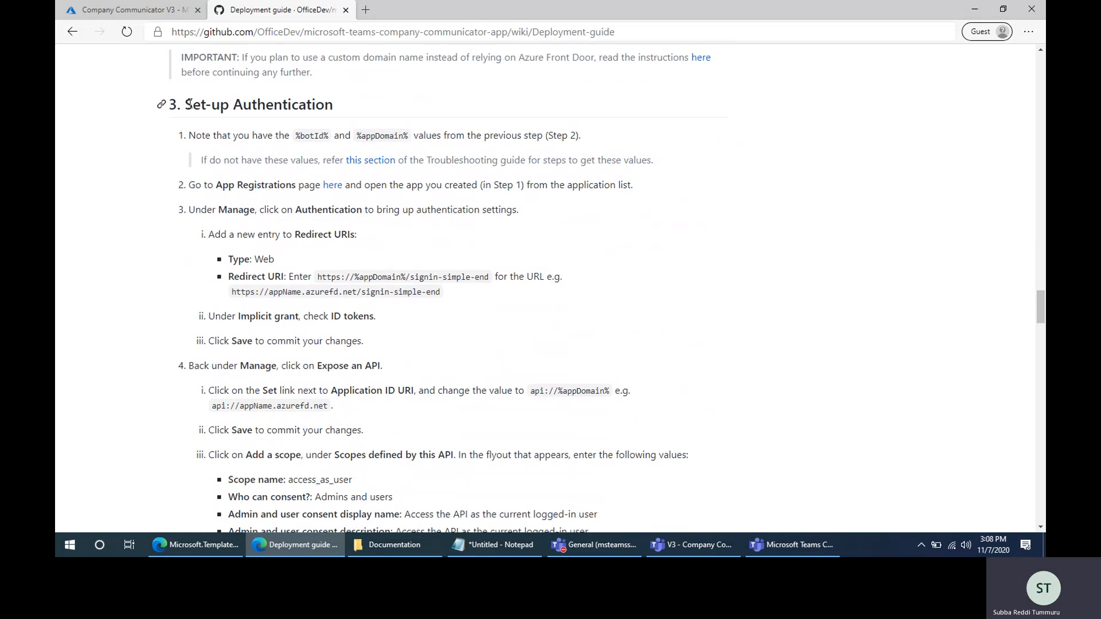
{"action": "left_click_drag", "start_coordinate": [189, 106], "coordinate": [352, 101]}
{"action": "left_click", "coordinate": [407, 107]}
{"action": "left_click", "coordinate": [202, 546]}
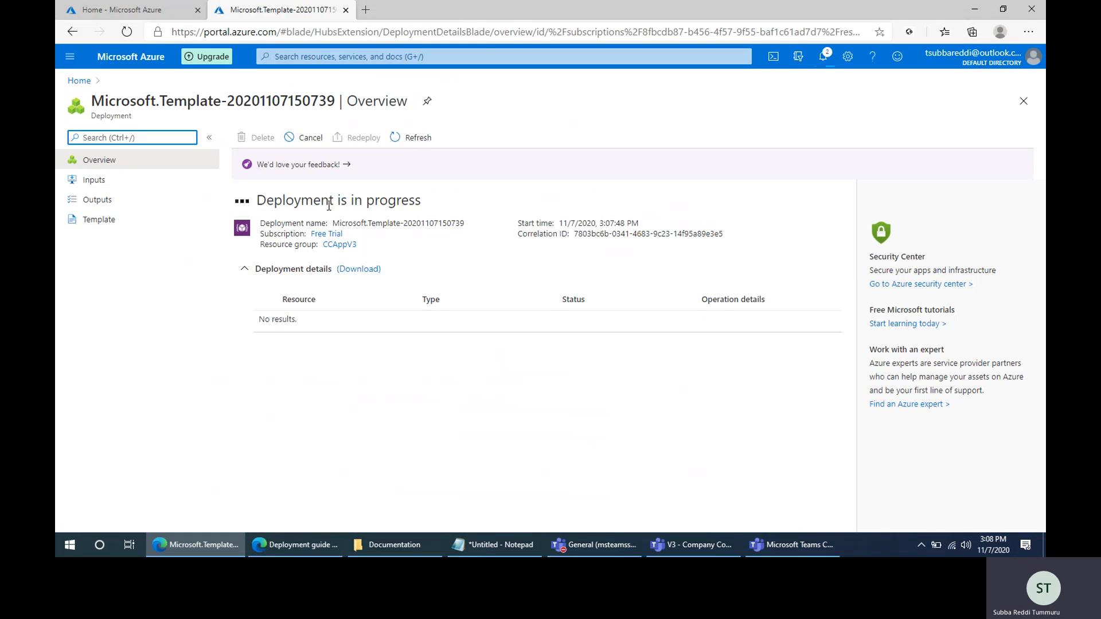
{"action": "mouse_move", "coordinate": [683, 552]}
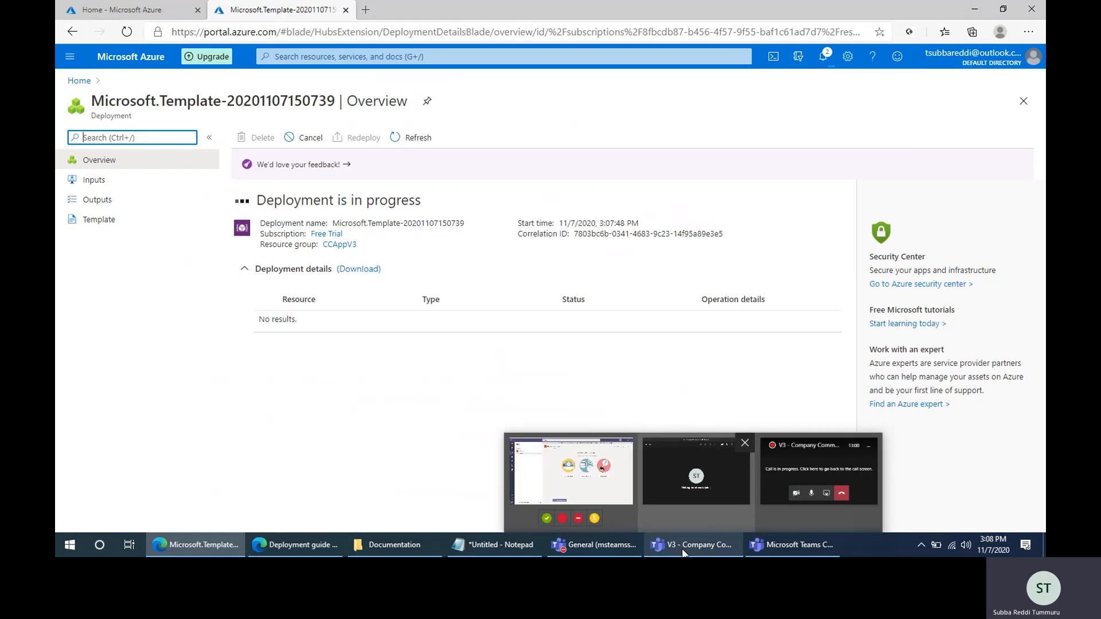
{"action": "left_click", "coordinate": [698, 473]}
{"action": "left_click", "coordinate": [666, 56]}
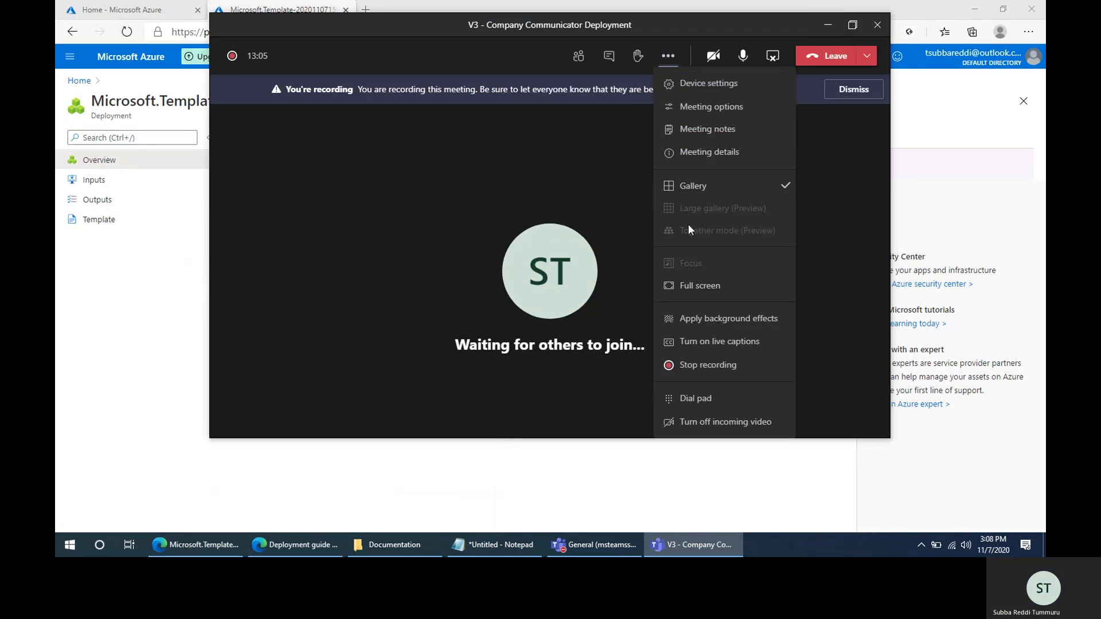
{"action": "left_click", "coordinate": [714, 363]}
{"action": "left_click", "coordinate": [611, 256]}
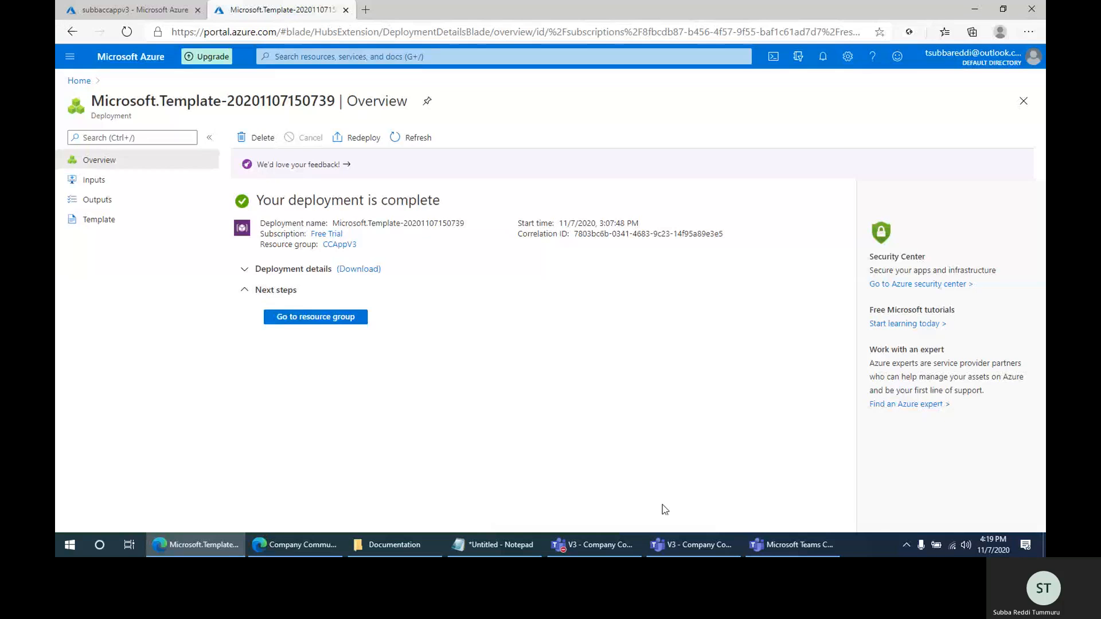
{"action": "left_click", "coordinate": [670, 547]}
{"action": "left_click", "coordinate": [669, 547]}
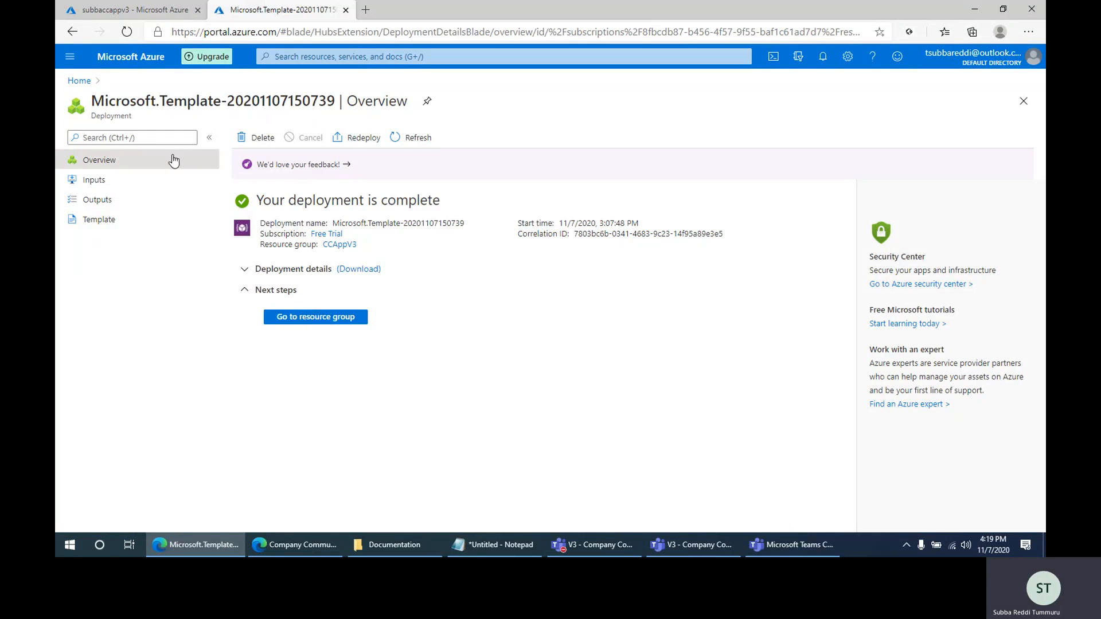
- Check the deployment's status, view its outputs, and compare the botId with the application (client) ID in the Notepad note
{"action": "left_click_drag", "start_coordinate": [260, 199], "coordinate": [531, 198]}
{"action": "left_click", "coordinate": [532, 198]}
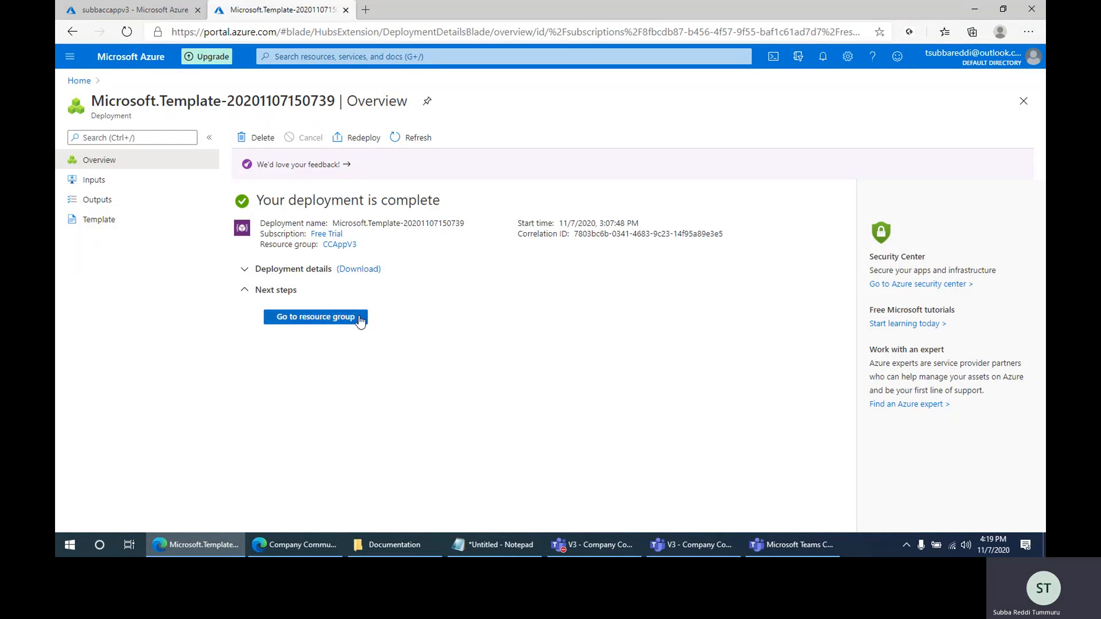
{"action": "left_click", "coordinate": [106, 207]}
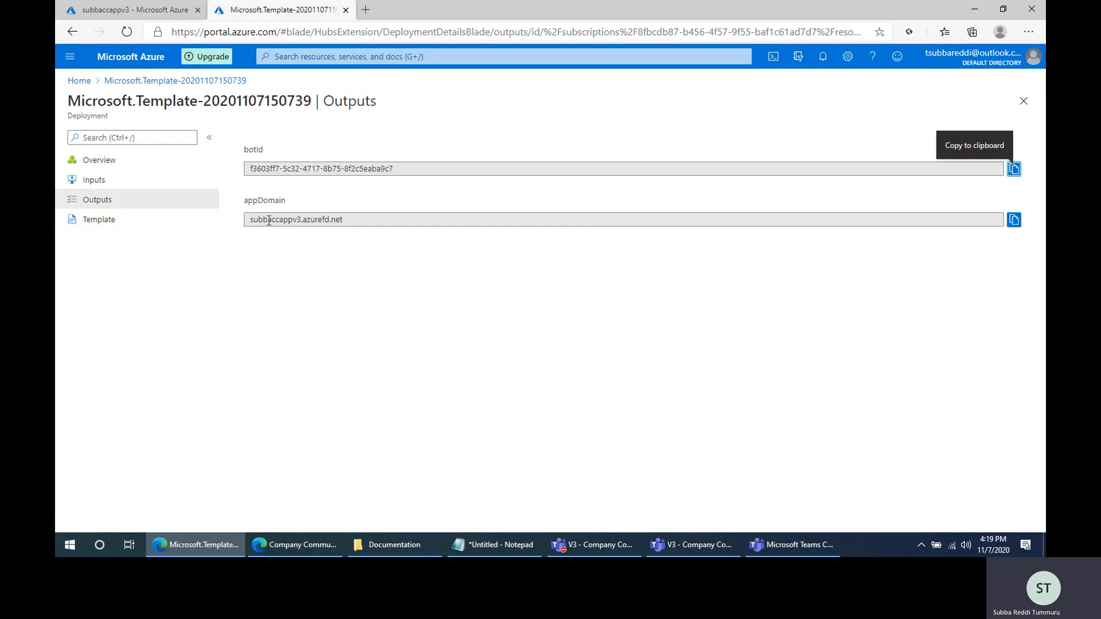
{"action": "triple_click", "coordinate": [269, 221]}
{"action": "triple_click", "coordinate": [273, 168]}
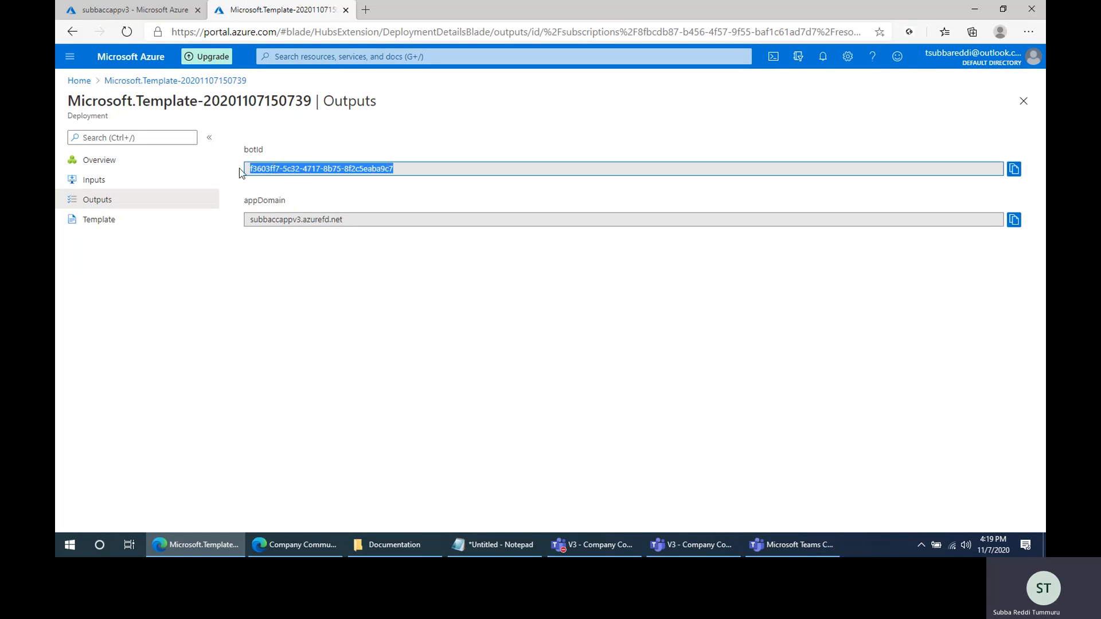
{"action": "left_click", "coordinate": [494, 545]}
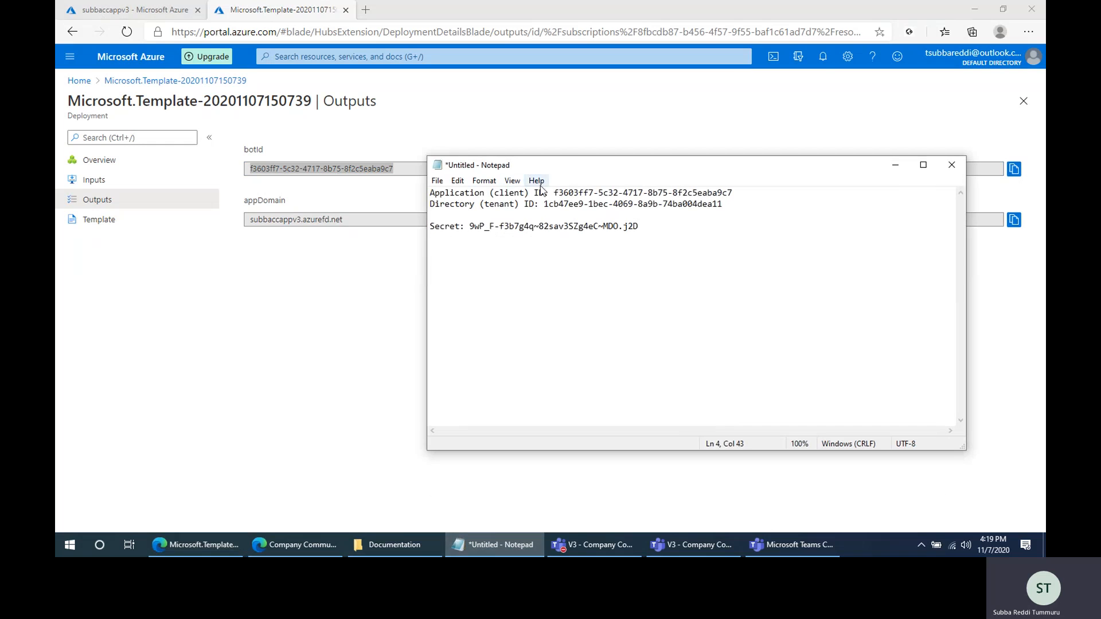
{"action": "left_click_drag", "start_coordinate": [554, 192], "coordinate": [768, 194]}
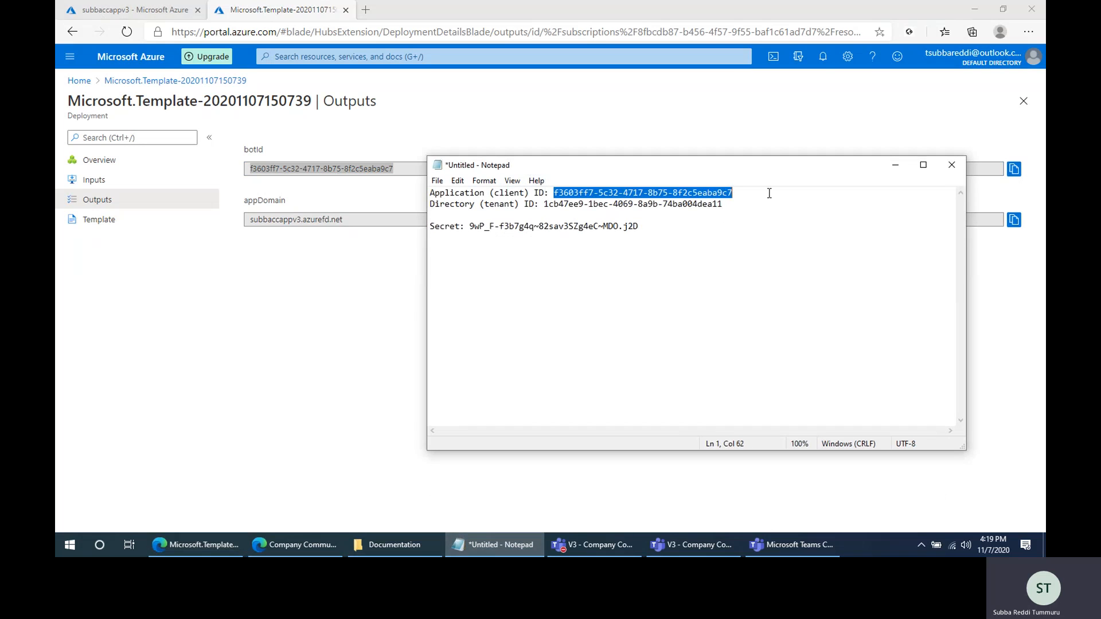
{"action": "left_click", "coordinate": [650, 296]}
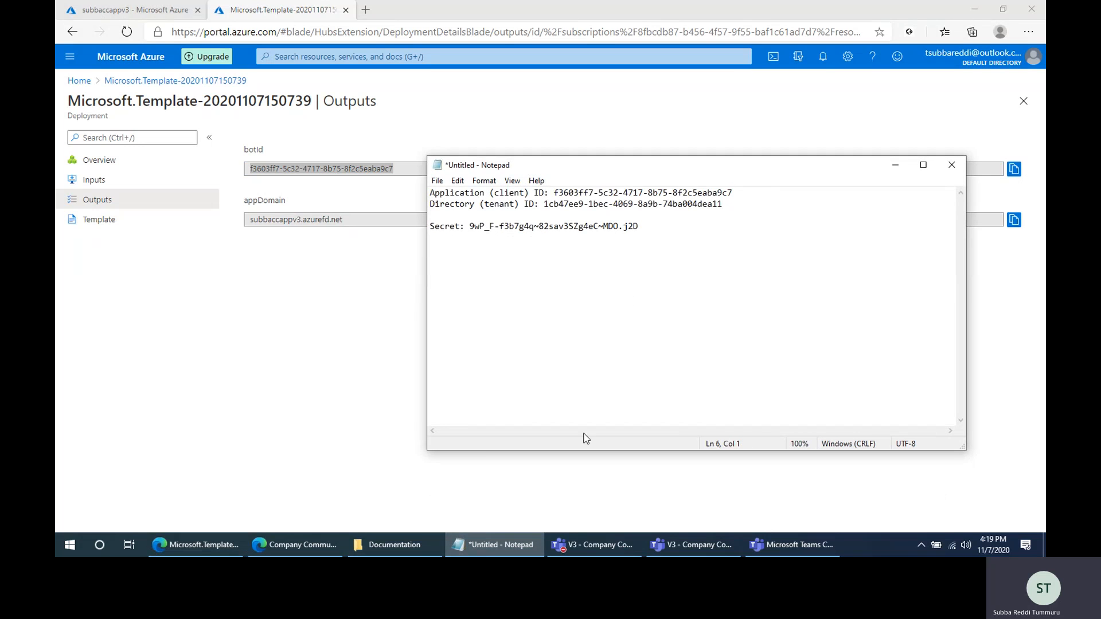
{"action": "left_click", "coordinate": [487, 546]}
- Copy the appDomain output, subbaccappv3.azurefd.net, into the Notepad note below the secret, and return to the deployment outputs
{"action": "triple_click", "coordinate": [342, 220]}
{"action": "key", "text": "ctrl+c"}
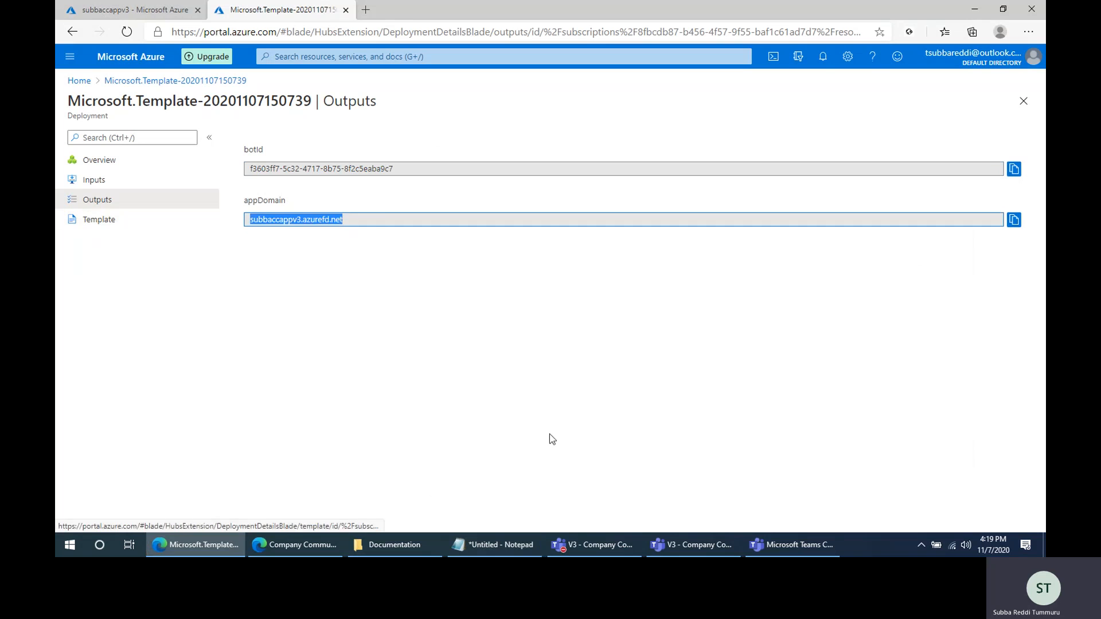
{"action": "left_click", "coordinate": [507, 550]}
{"action": "key", "text": "Return"}
{"action": "key", "text": "Return"}
{"action": "key", "text": "ctrl+v"}
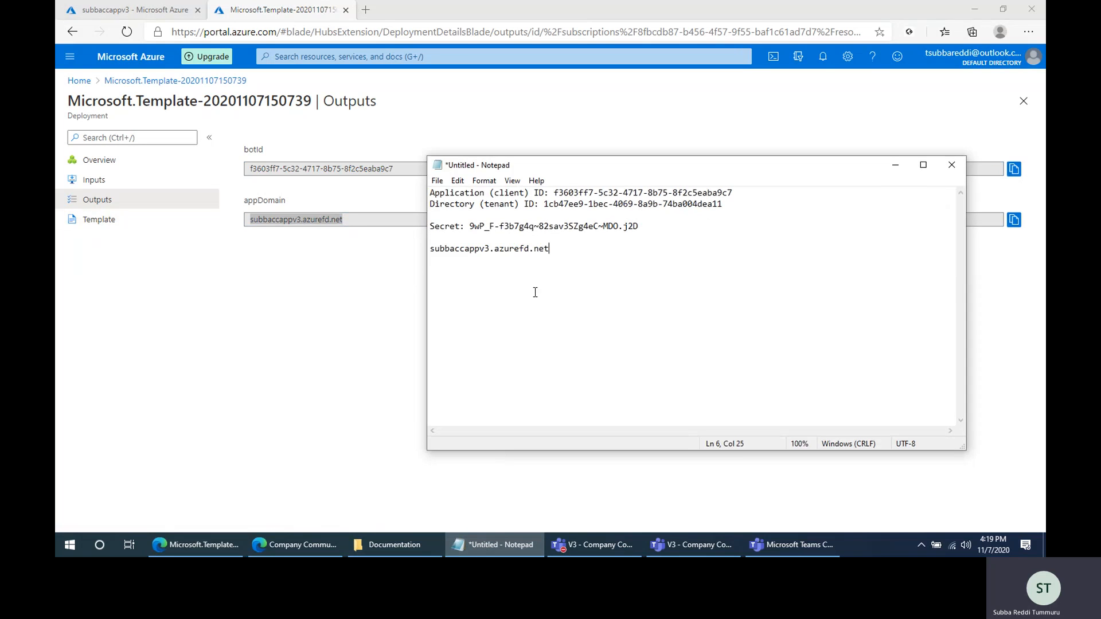
{"action": "left_click", "coordinate": [497, 545]}
{"action": "left_click", "coordinate": [338, 344]}
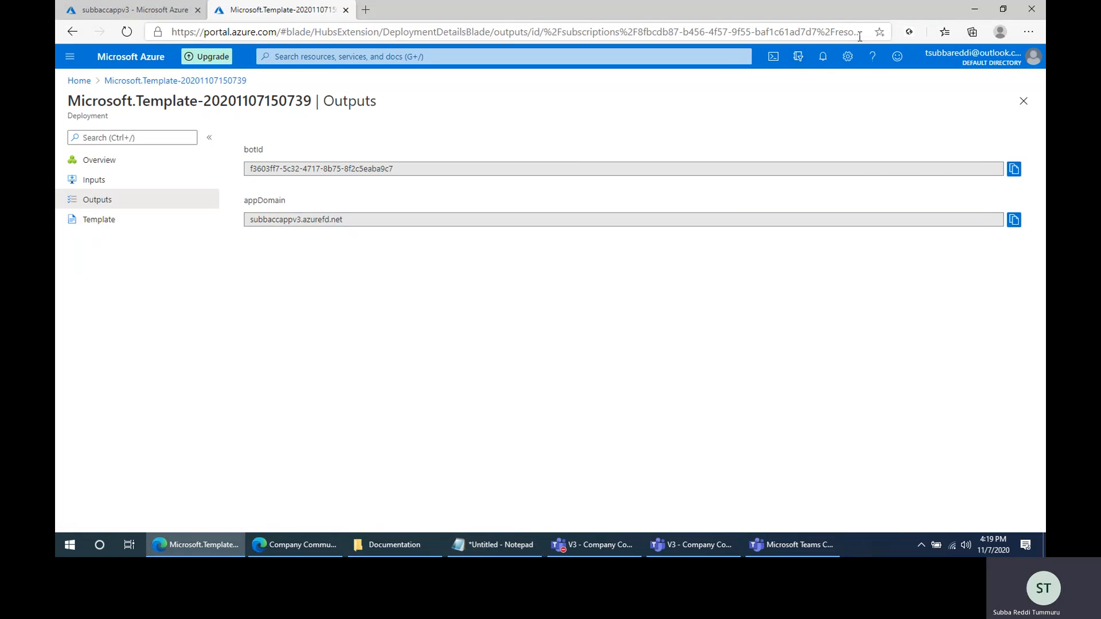
- Open the Front Door resource in the CCAppV3 resource group and compare its frontend host with the app domain in the Notepad note
{"action": "left_click", "coordinate": [824, 58]}
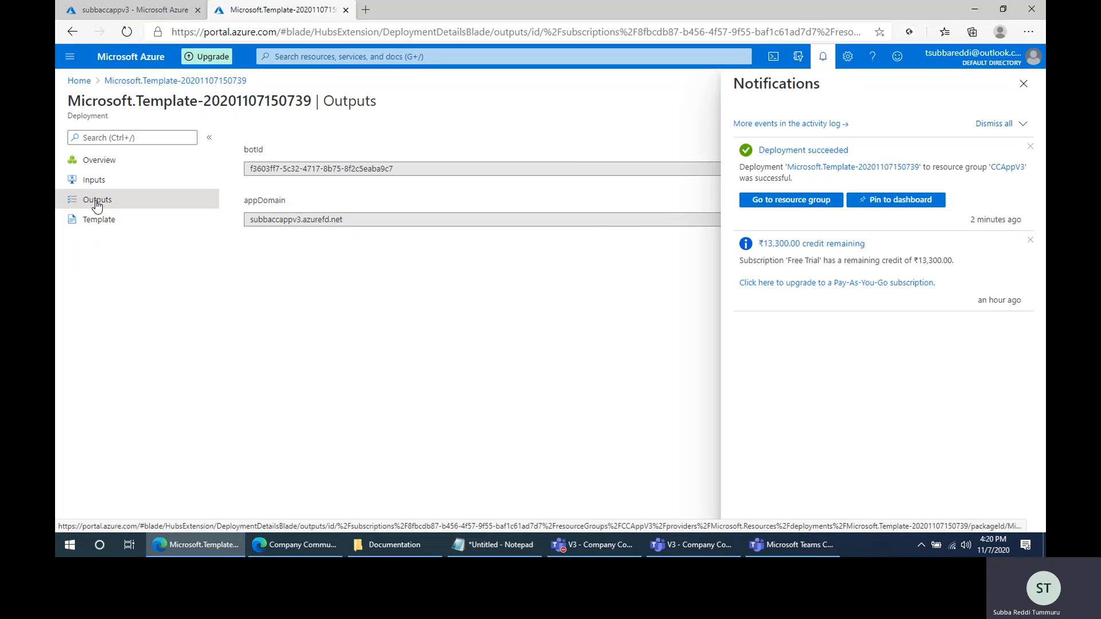
{"action": "left_click", "coordinate": [802, 201]}
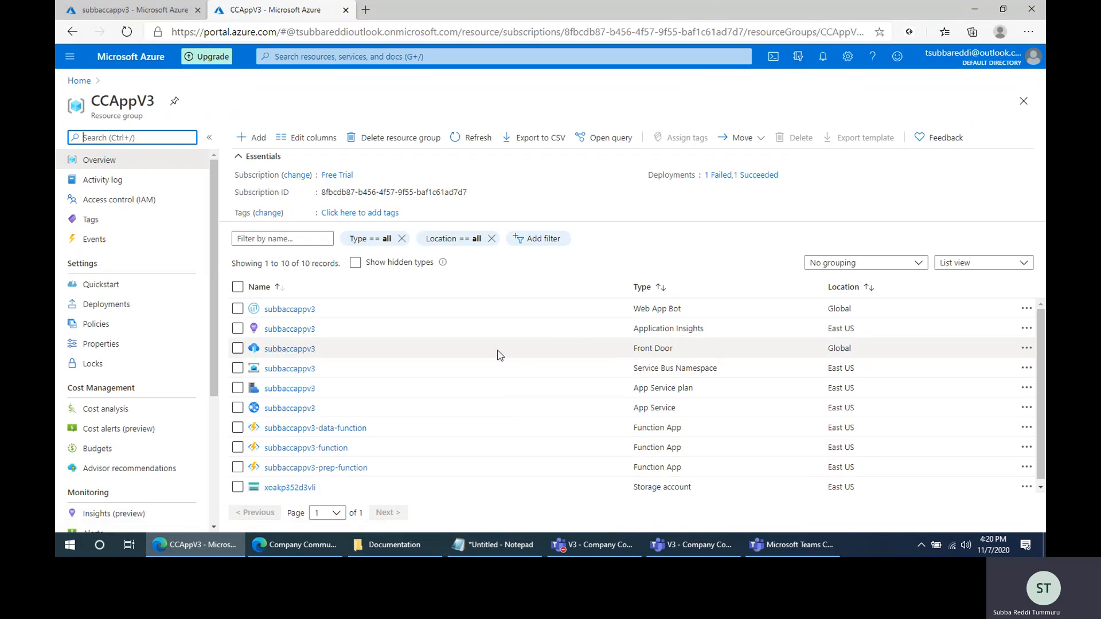
{"action": "left_click", "coordinate": [291, 350]}
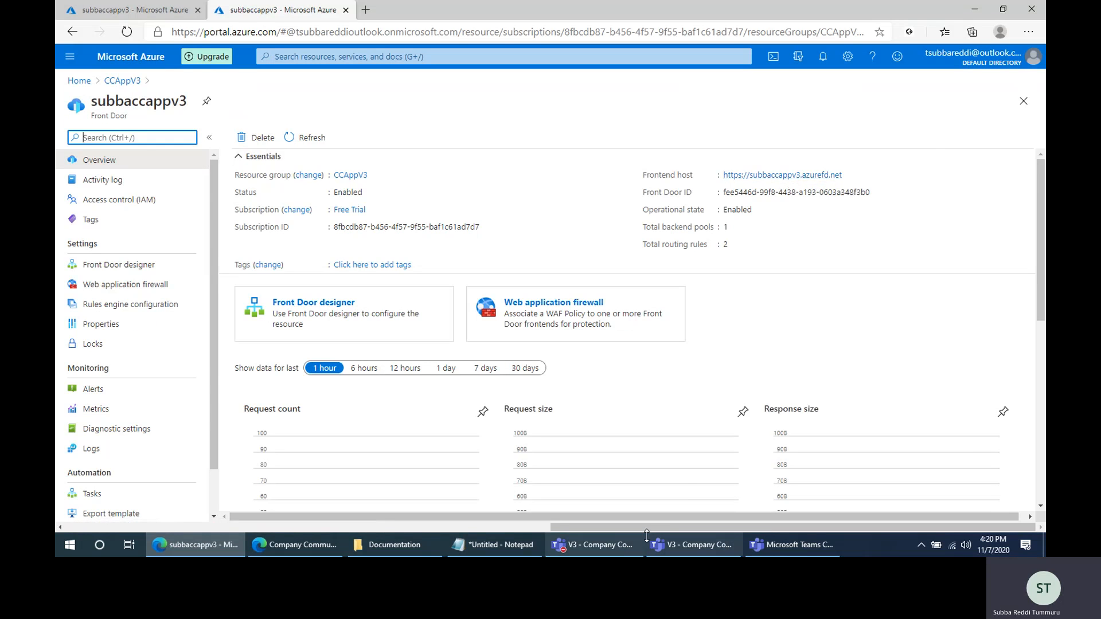
{"action": "left_click", "coordinate": [494, 545]}
{"action": "left_click_drag", "start_coordinate": [430, 249], "coordinate": [579, 255]}
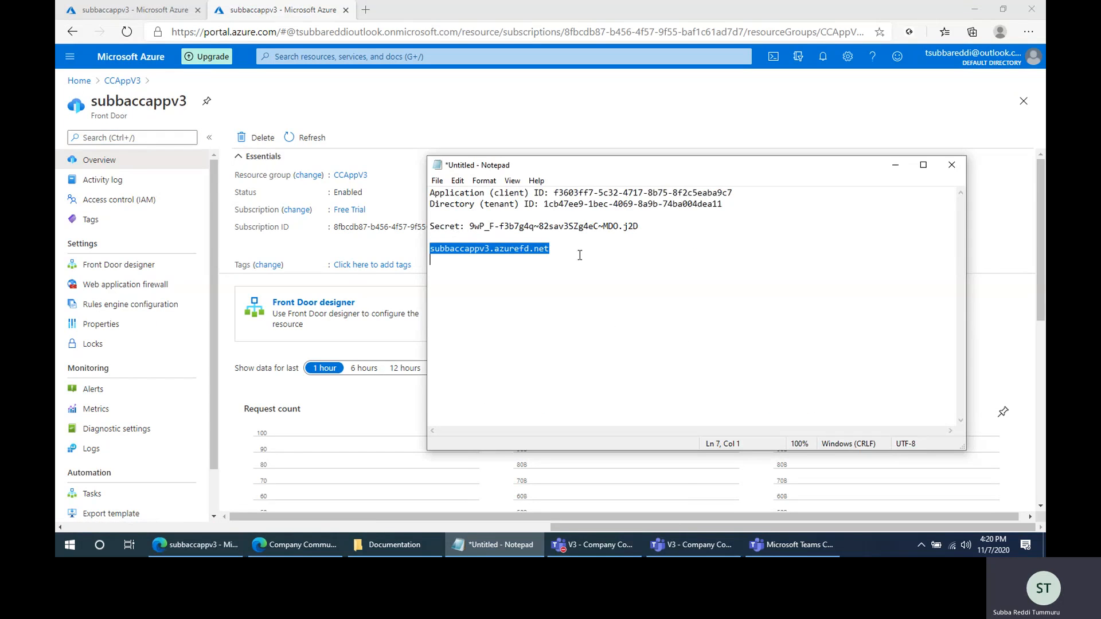
{"action": "left_click", "coordinate": [635, 270]}
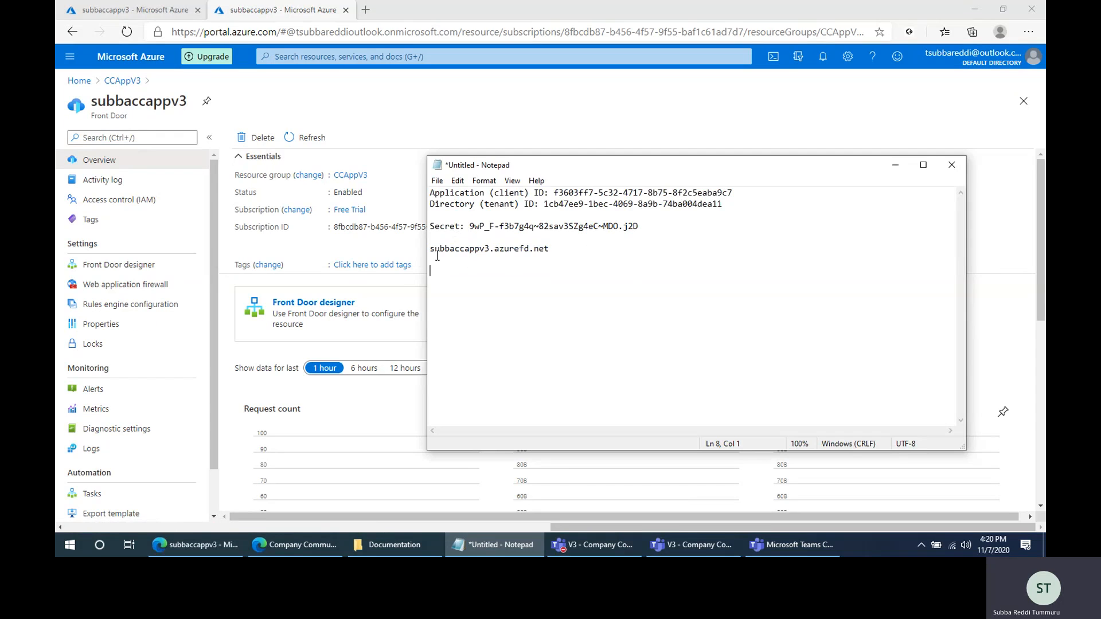
{"action": "left_click", "coordinate": [519, 545]}
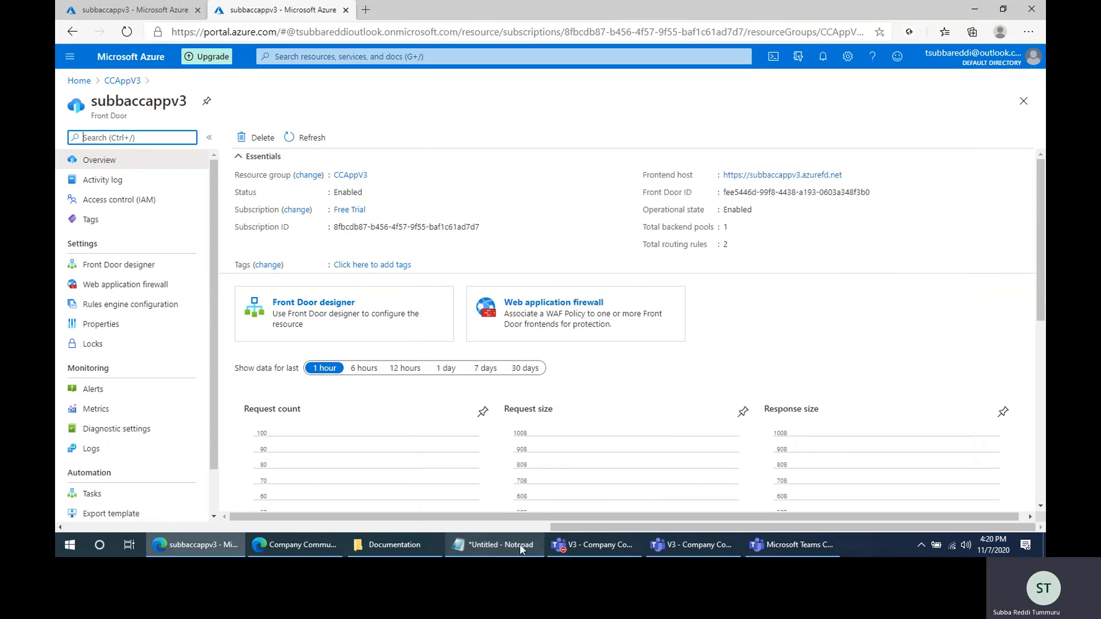
- Check the App Service's deployment status in its Deployment Center and return to the CCAppV3 resource group
{"action": "left_click", "coordinate": [123, 82]}
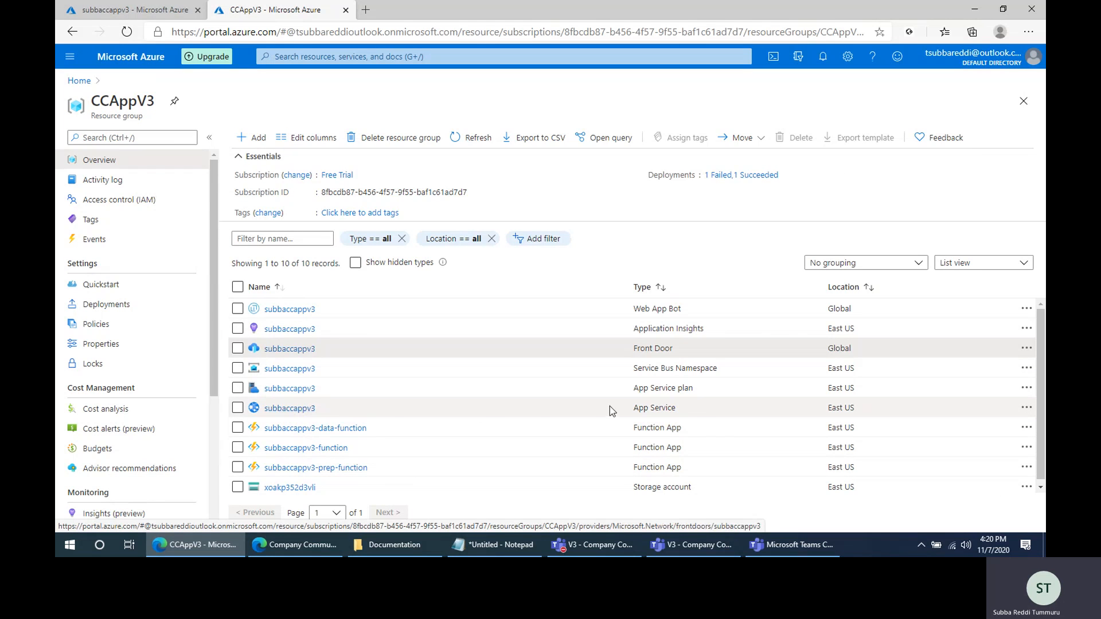
{"action": "left_click", "coordinate": [305, 411]}
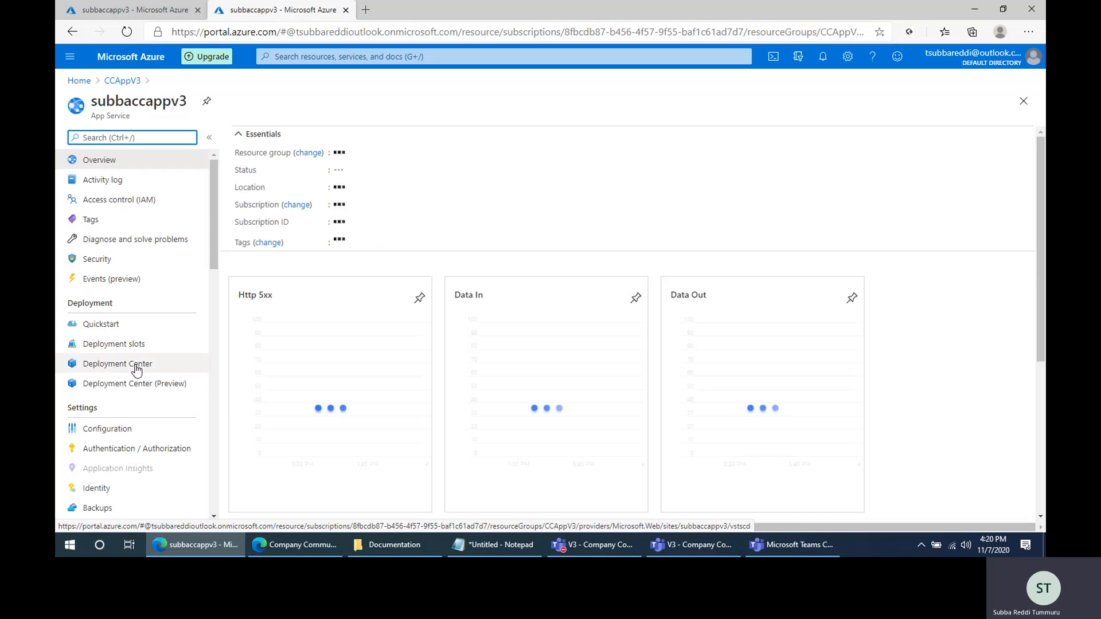
{"action": "left_click", "coordinate": [137, 367]}
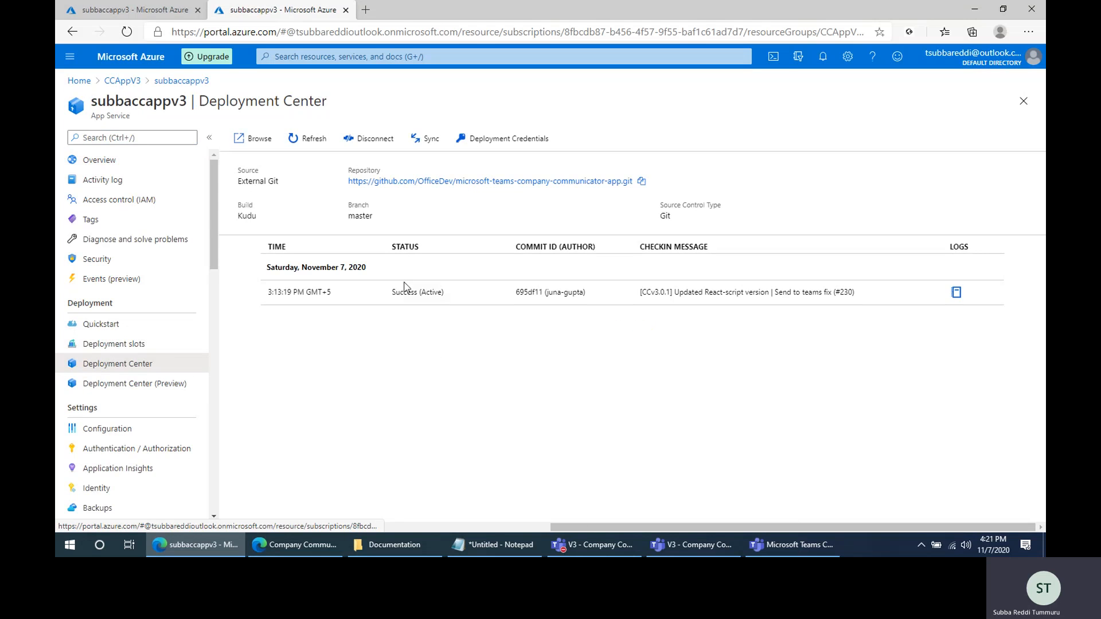
{"action": "left_click_drag", "start_coordinate": [391, 293], "coordinate": [443, 294]}
{"action": "left_click", "coordinate": [456, 294]}
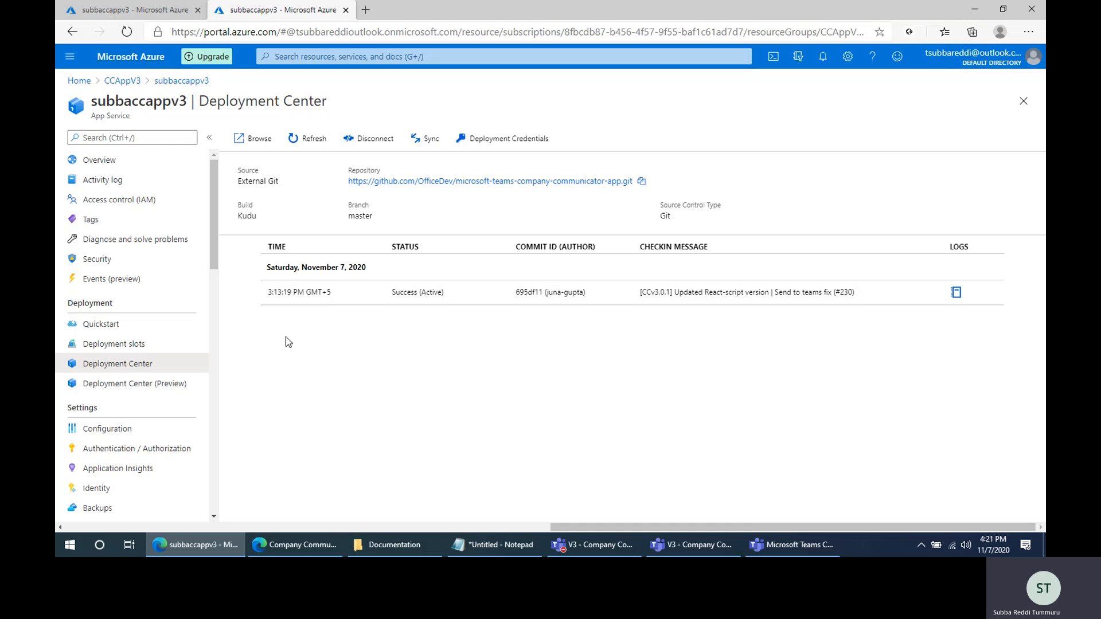
{"action": "left_click", "coordinate": [122, 81]}
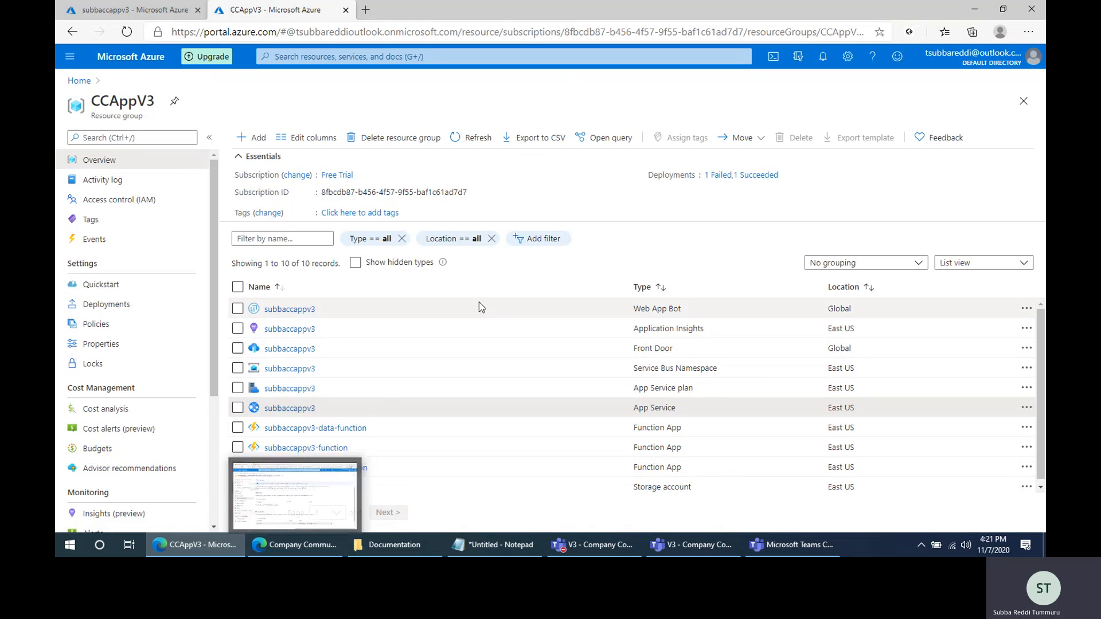
- Return to the deployment guide's Set-up Authentication section and examine its prerequisites, authentication settings and example redirect URI
{"action": "left_click", "coordinate": [296, 545]}
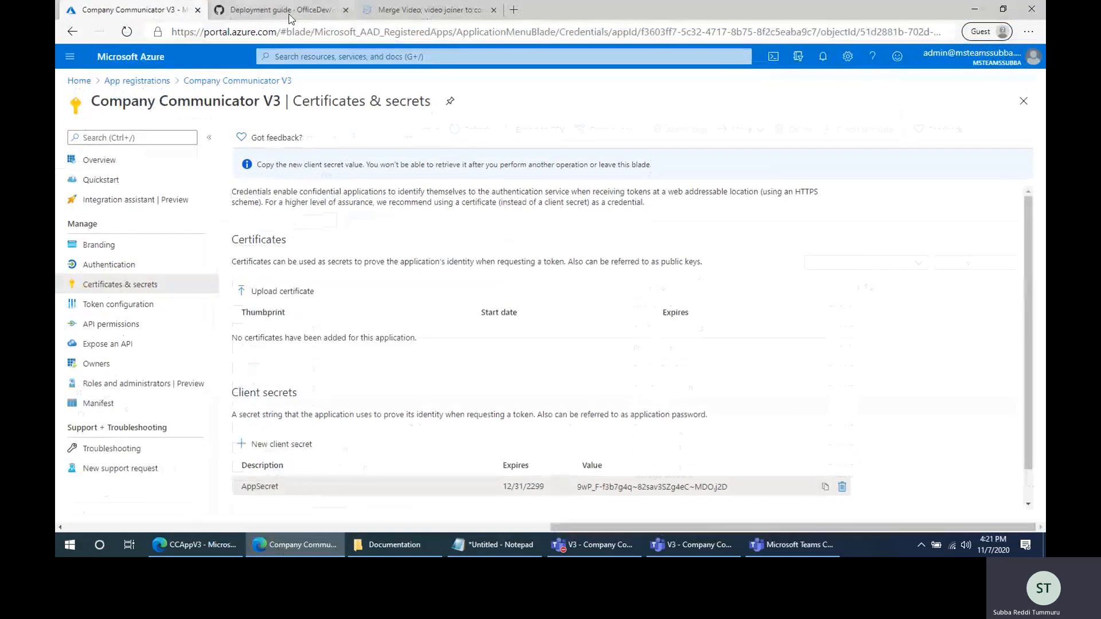
{"action": "left_click", "coordinate": [289, 16]}
{"action": "middle_click", "coordinate": [411, 12]}
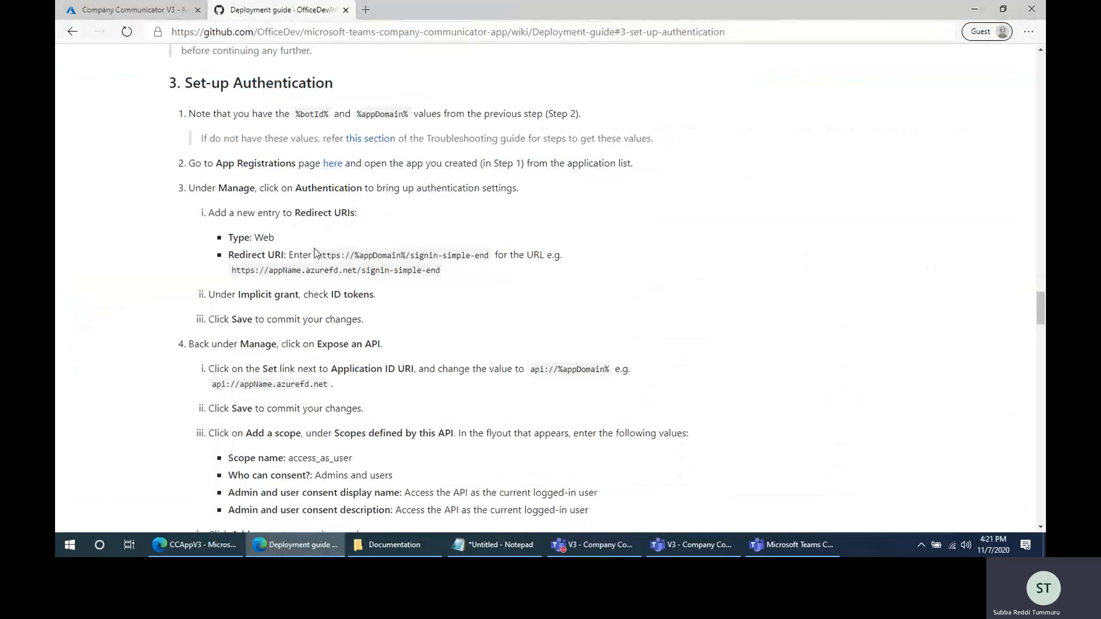
{"action": "left_click_drag", "start_coordinate": [185, 83], "coordinate": [344, 87]}
{"action": "left_click_drag", "start_coordinate": [287, 113], "coordinate": [449, 111]}
{"action": "left_click_drag", "start_coordinate": [265, 188], "coordinate": [356, 189]}
{"action": "left_click", "coordinate": [256, 267]}
{"action": "left_click_drag", "start_coordinate": [247, 270], "coordinate": [442, 270]}
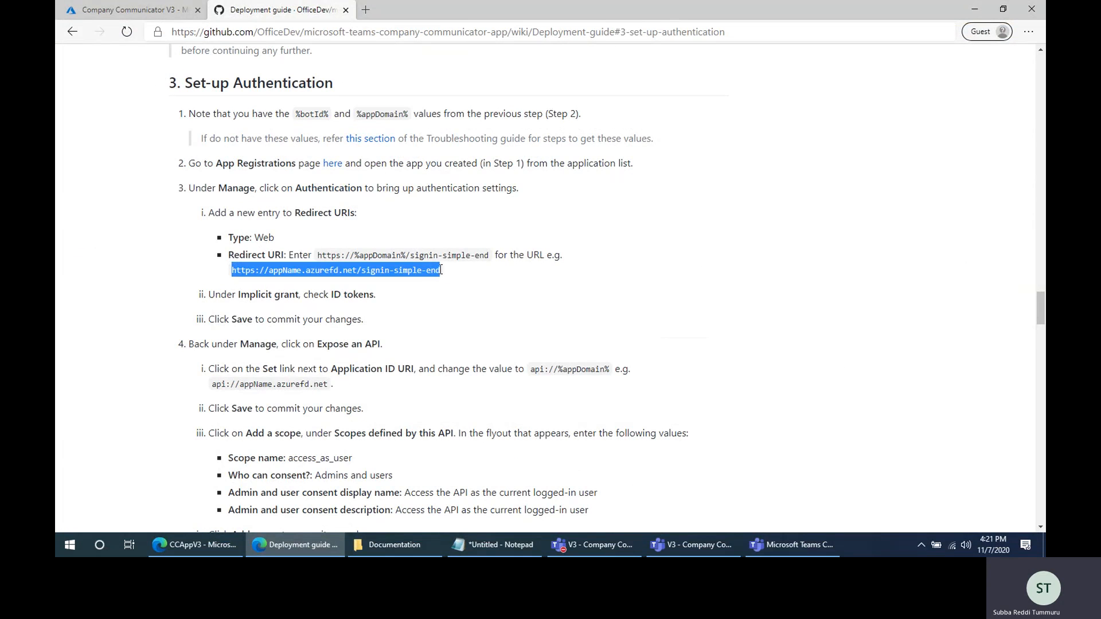
{"action": "right_click", "coordinate": [400, 270]}
{"action": "left_click", "coordinate": [325, 265]}
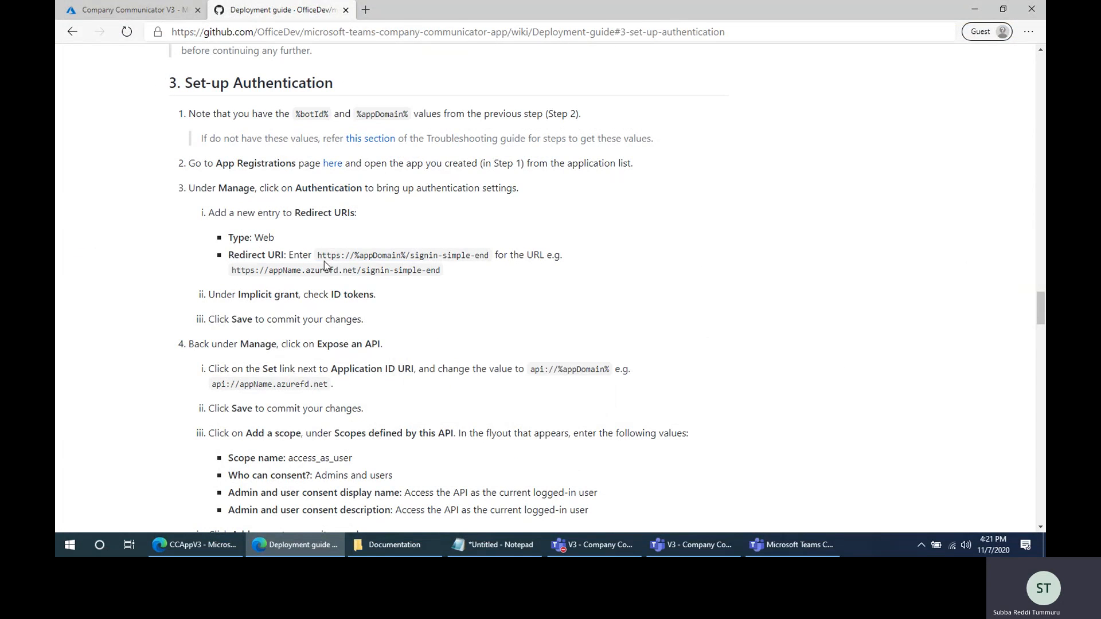
{"action": "left_click_drag", "start_coordinate": [319, 256], "coordinate": [491, 265]}
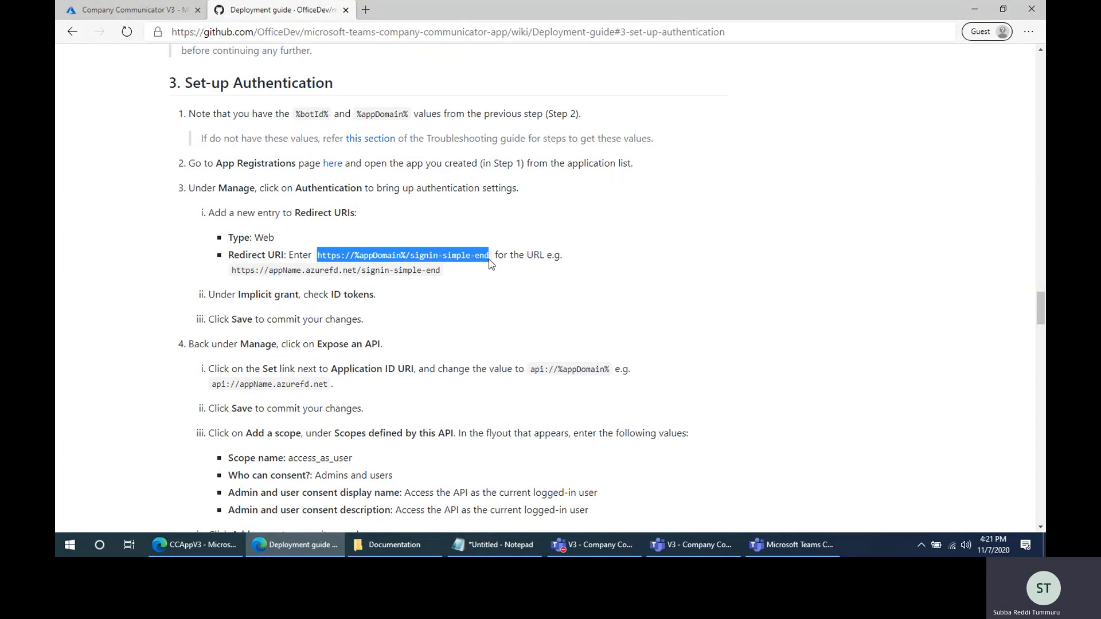
{"action": "left_click", "coordinate": [501, 266]}
{"action": "left_click", "coordinate": [494, 544]}
{"action": "key", "text": "ctrl+v"}
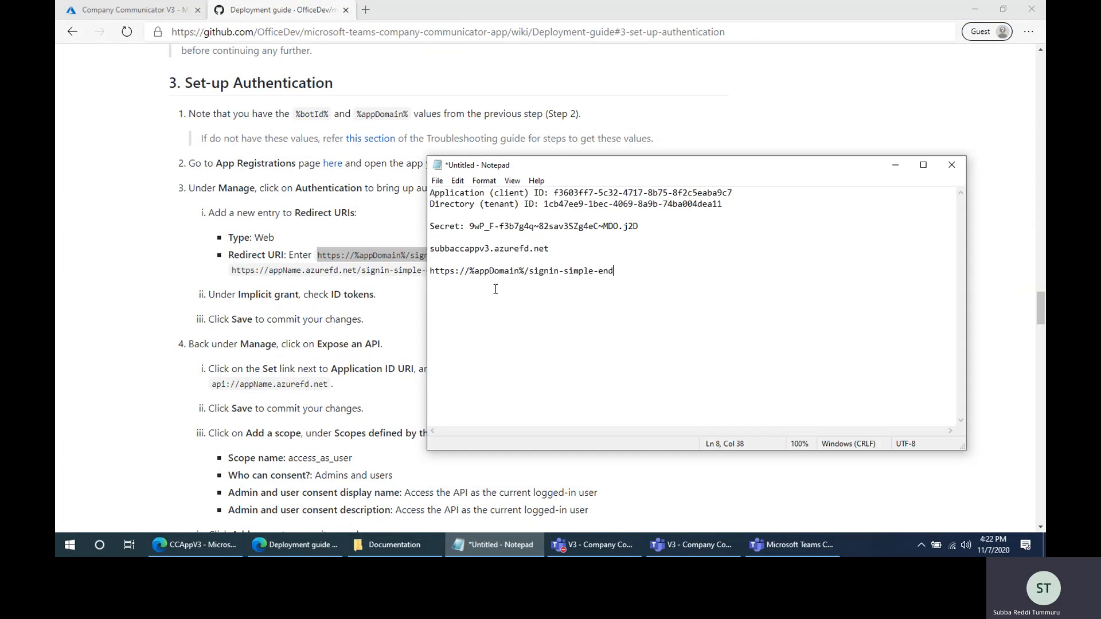
- Replace the %appDomain% placeholder in the note with subbaccappv3.azurefd.net and copy the completed redirect URI
{"action": "left_click_drag", "start_coordinate": [430, 249], "coordinate": [564, 255]}
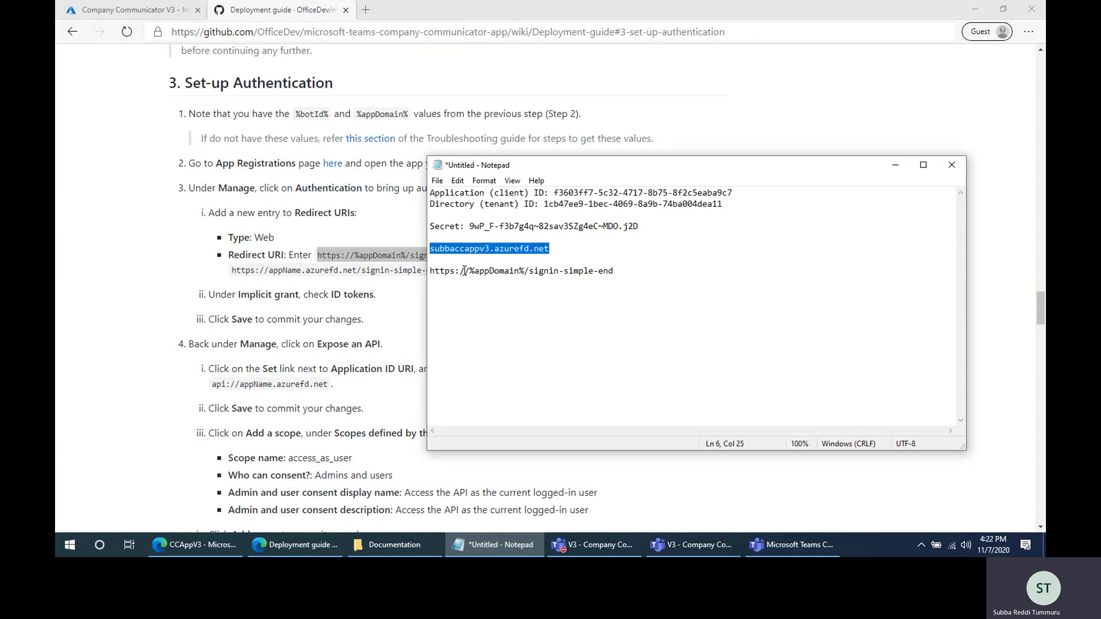
{"action": "left_click_drag", "start_coordinate": [469, 270], "coordinate": [521, 270]}
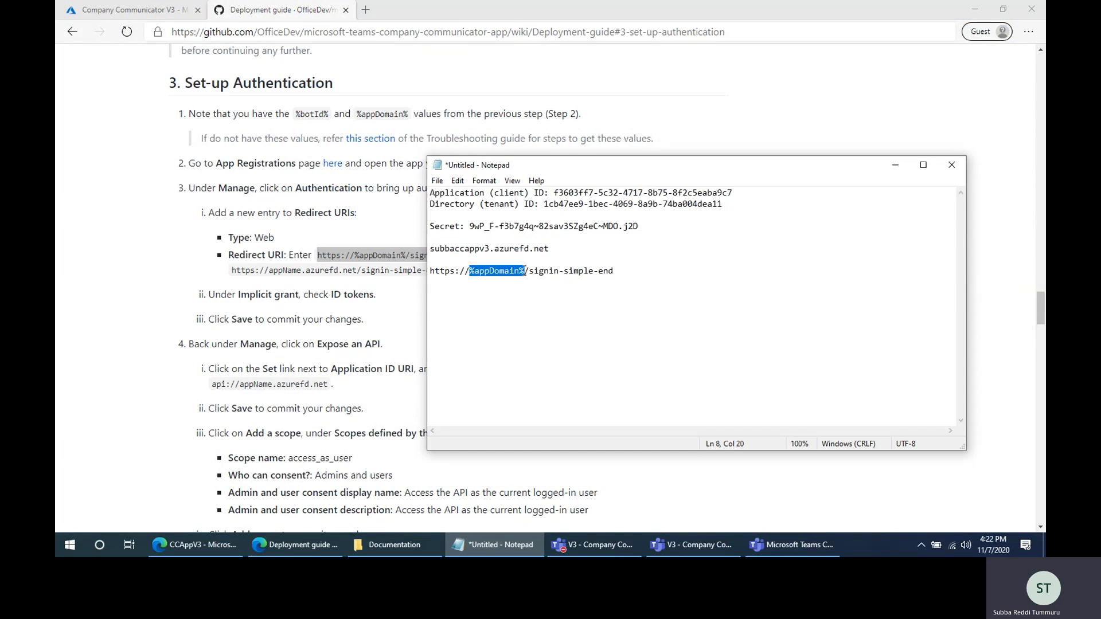
{"action": "key", "text": "ctrl+v"}
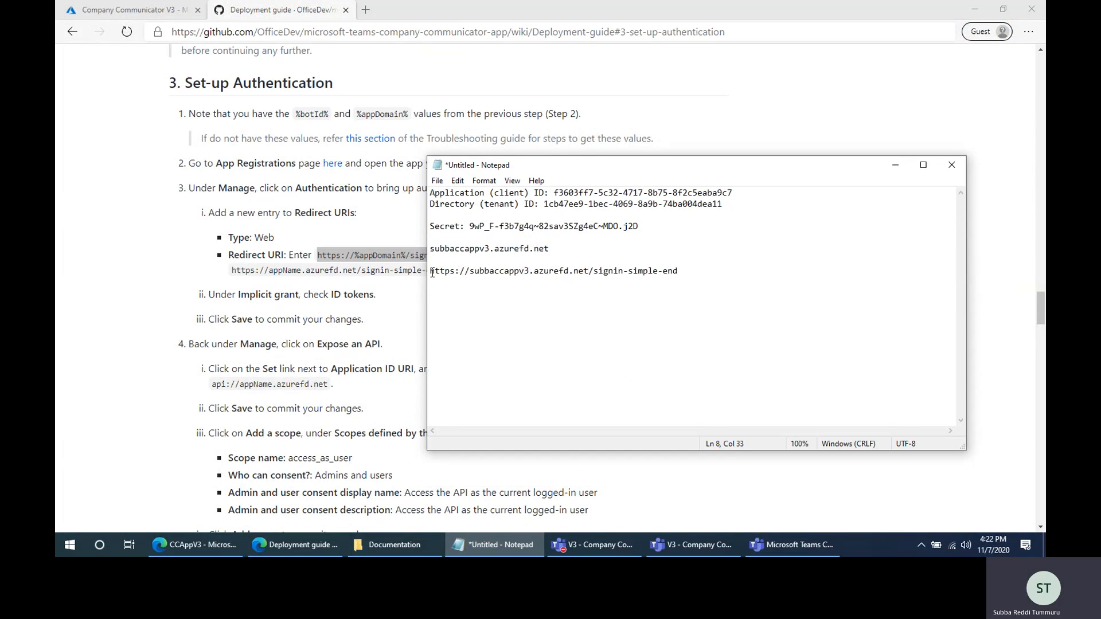
{"action": "mouse_move", "coordinate": [433, 273]}
{"action": "left_mouse_down"}
{"action": "mouse_move", "coordinate": [725, 264]}
{"action": "mouse_move", "coordinate": [432, 278]}
{"action": "left_mouse_up"}
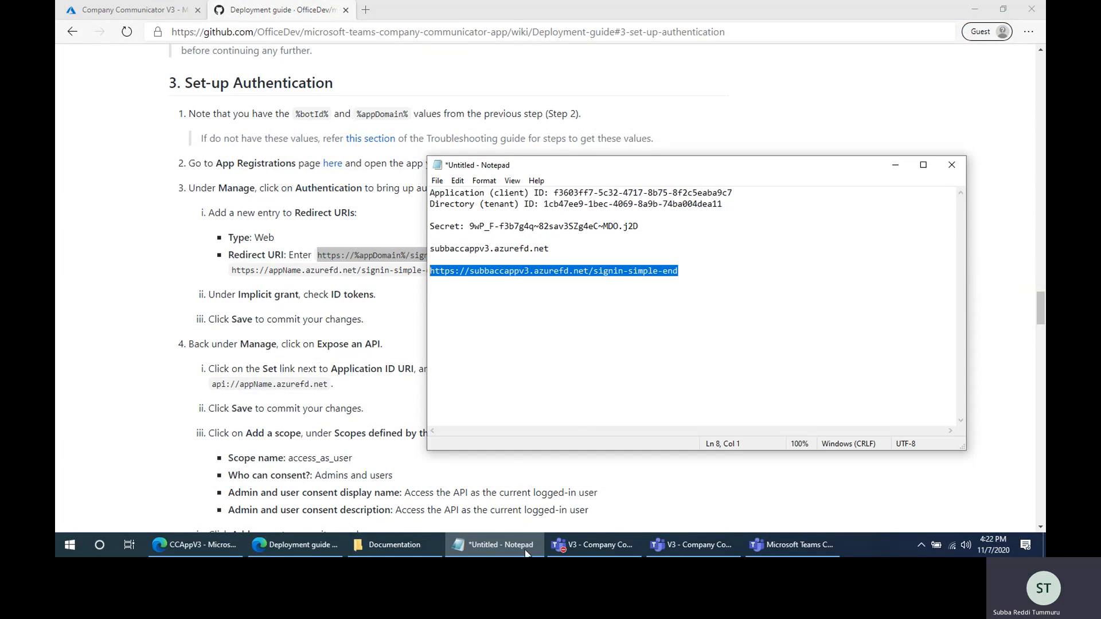
{"action": "left_click", "coordinate": [499, 545]}
{"action": "left_click", "coordinate": [127, 10]}
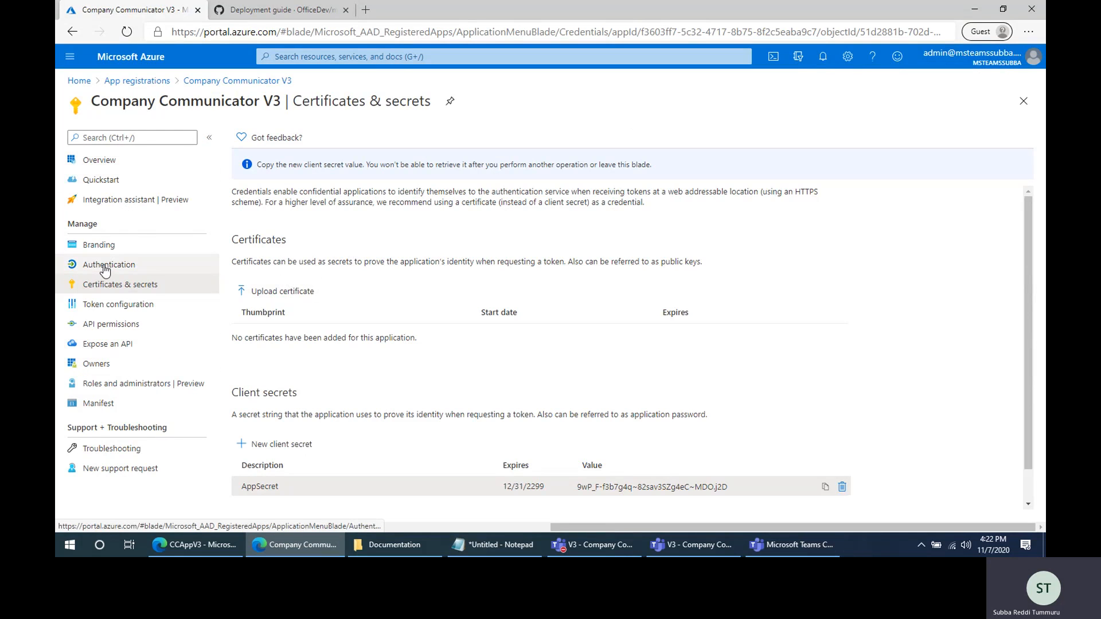
{"action": "left_click", "coordinate": [118, 265]}
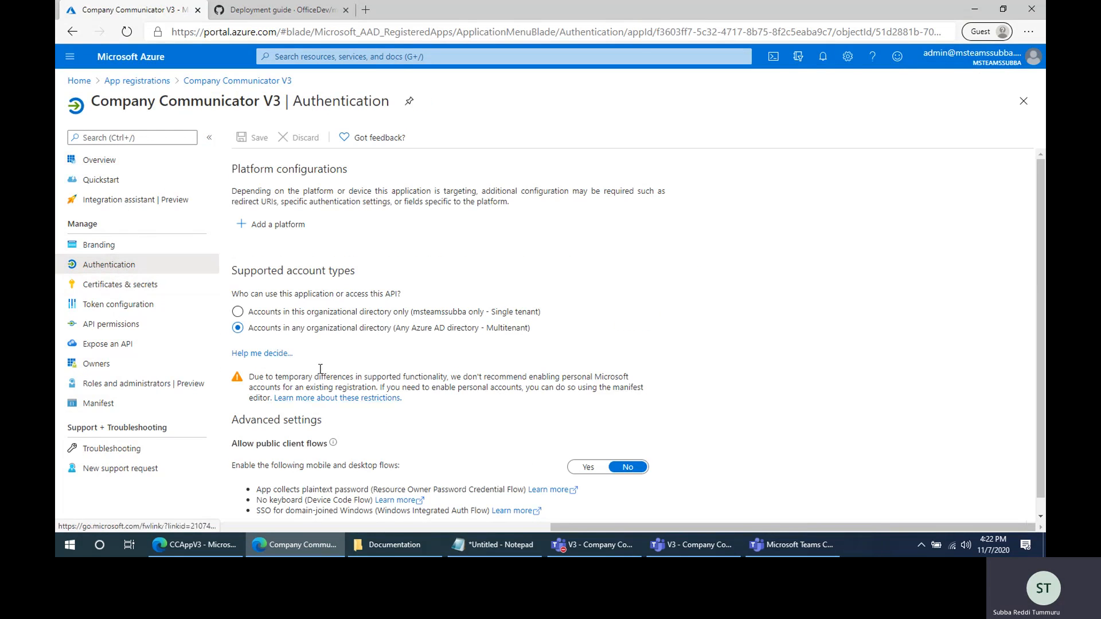
{"action": "left_click", "coordinate": [264, 226]}
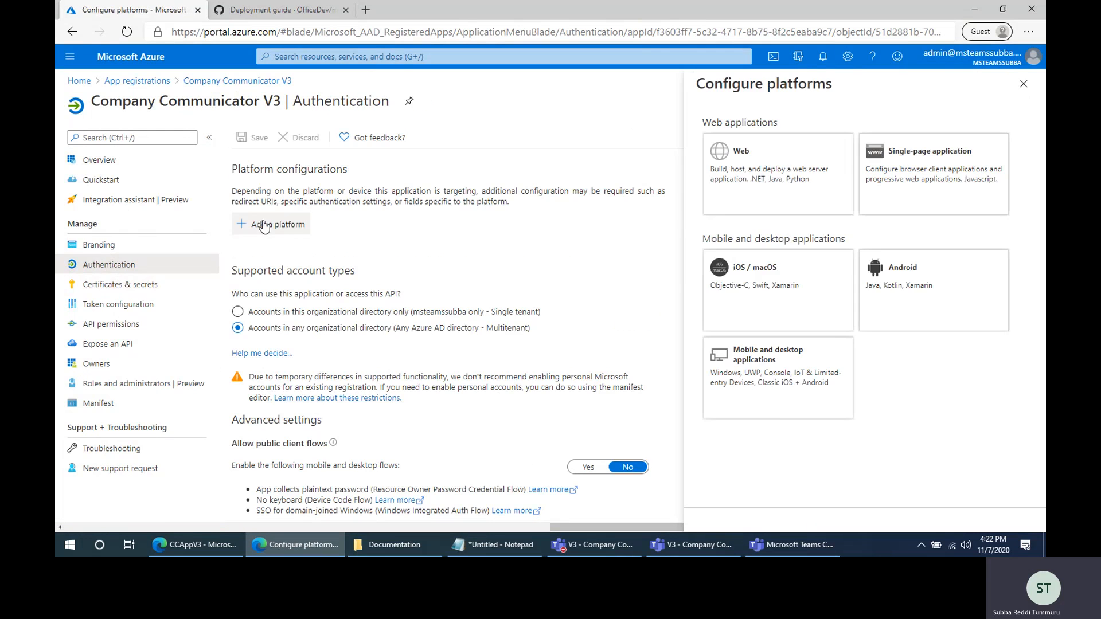
{"action": "left_click", "coordinate": [771, 166]}
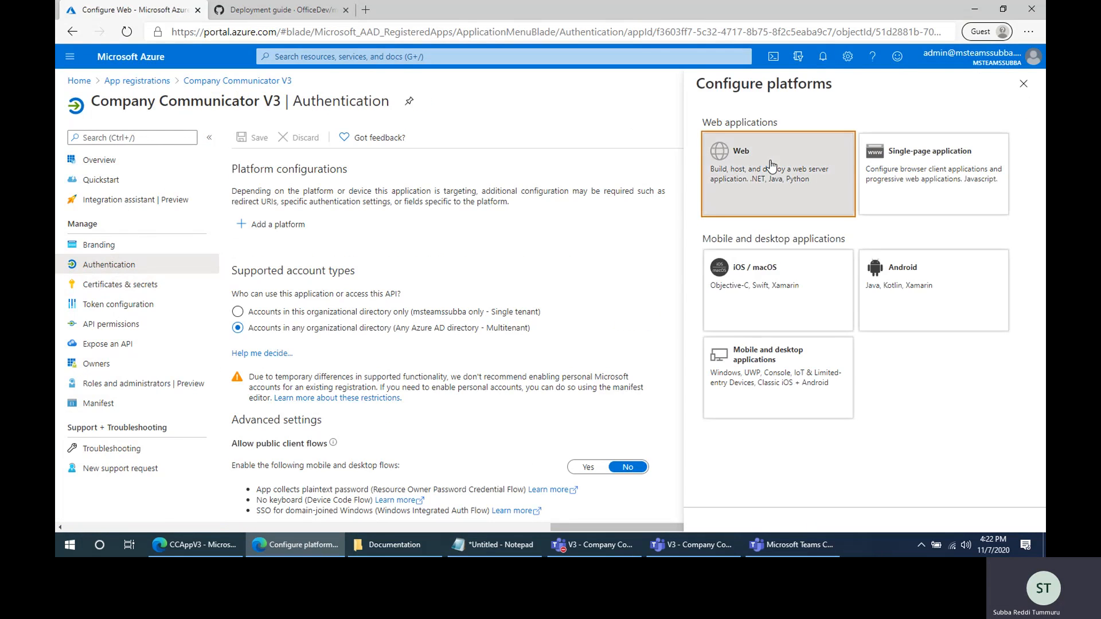
{"action": "left_click", "coordinate": [782, 209]}
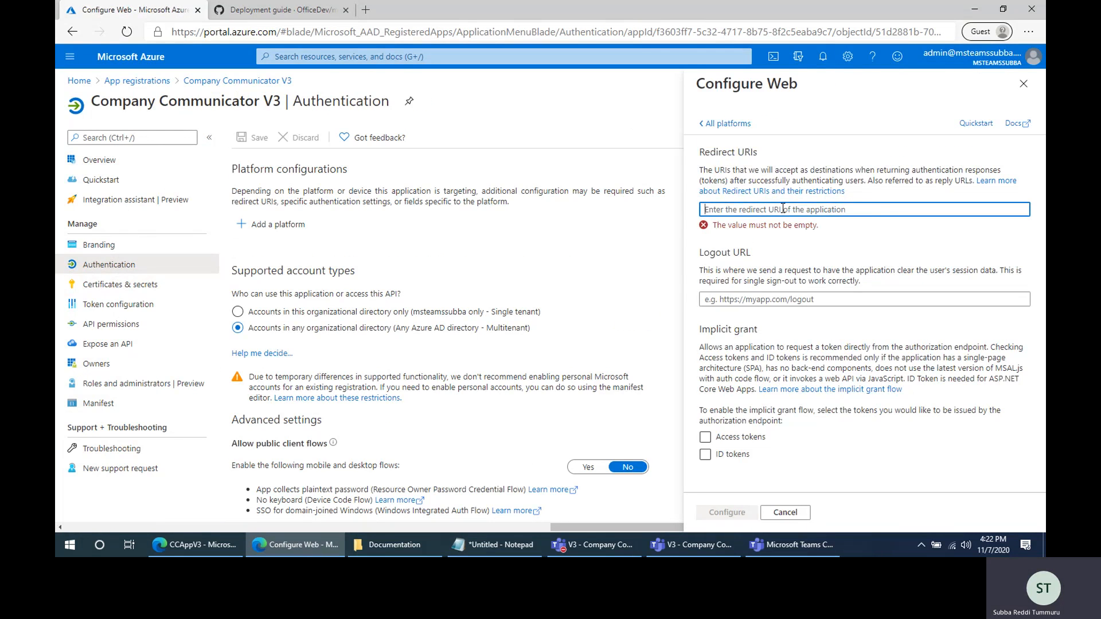
{"action": "key", "text": "ctrl+v"}
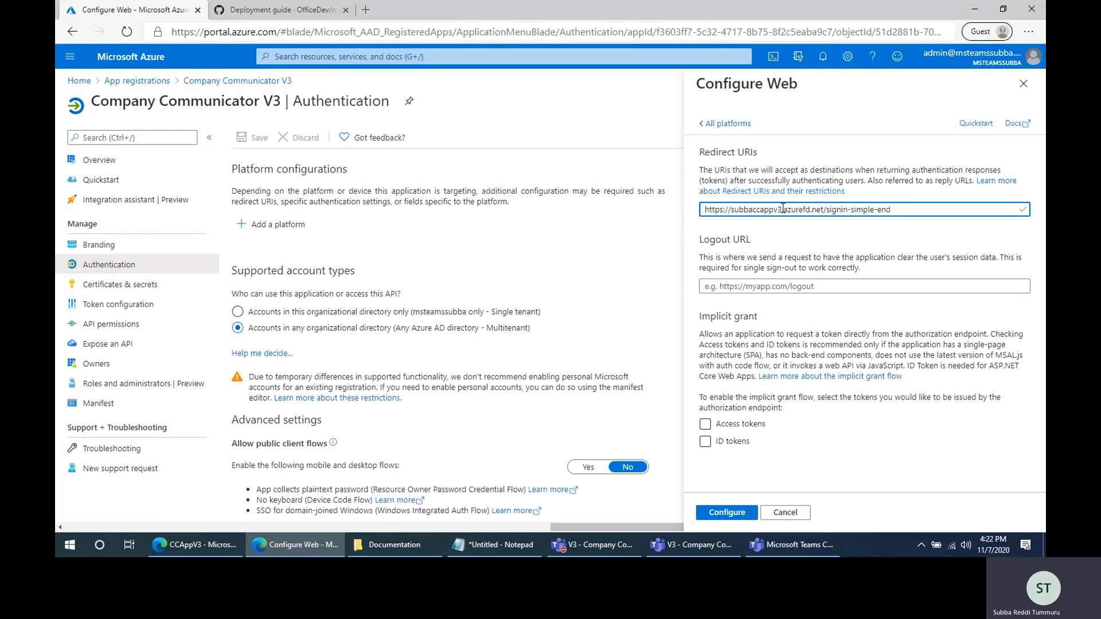
- Enable ID tokens under implicit grant, apply the Web configuration, and review the saved authentication settings
{"action": "left_click", "coordinate": [705, 442]}
{"action": "left_click", "coordinate": [705, 445]}
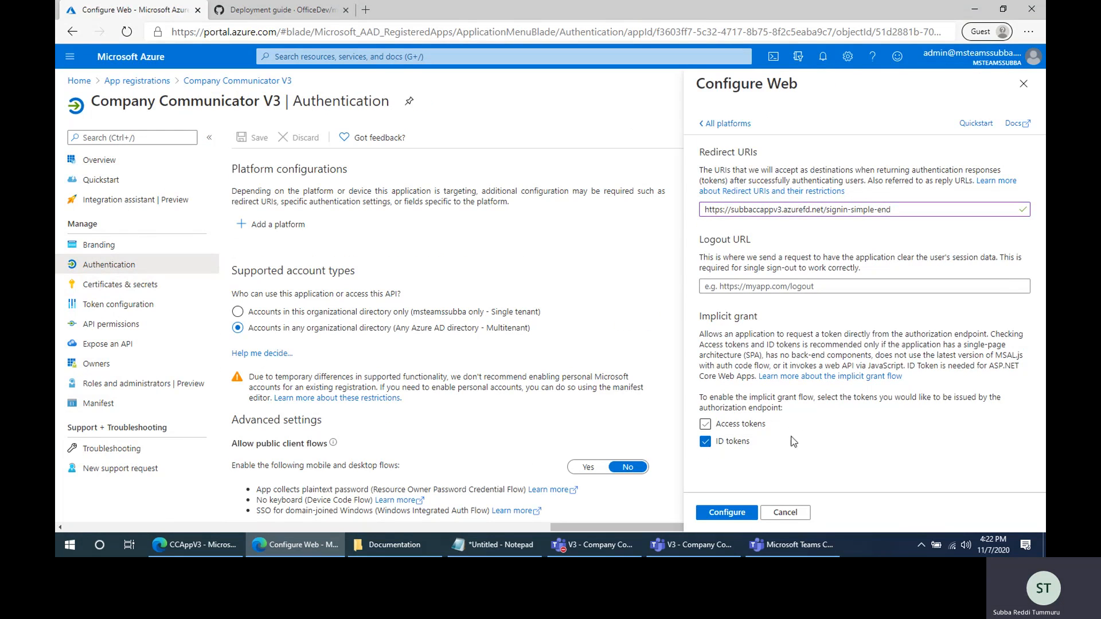
{"action": "left_click", "coordinate": [728, 512]}
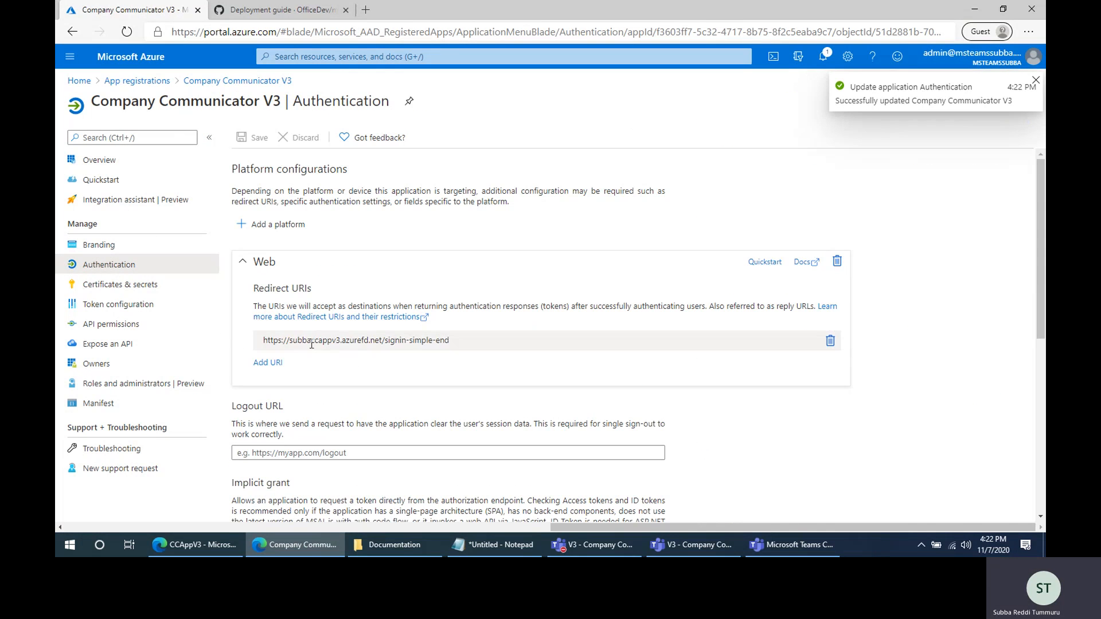
{"action": "left_click", "coordinate": [311, 343]}
{"action": "scroll", "coordinate": [441, 348], "scroll_direction": "down", "scroll_amount": 4}
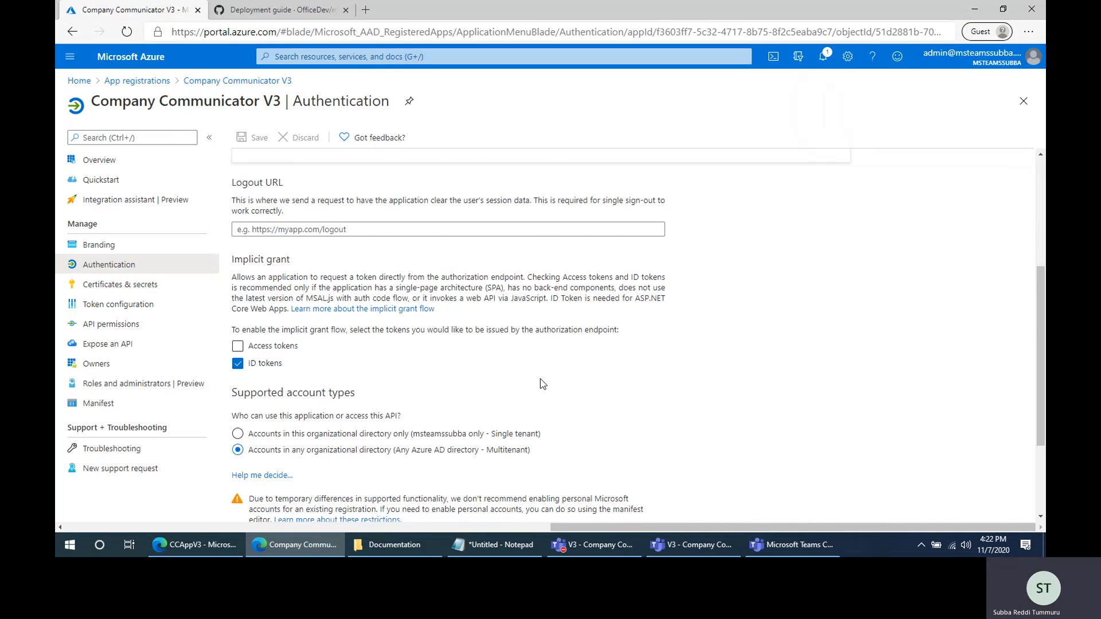
{"action": "scroll", "coordinate": [389, 401], "scroll_direction": "down", "scroll_amount": 2}
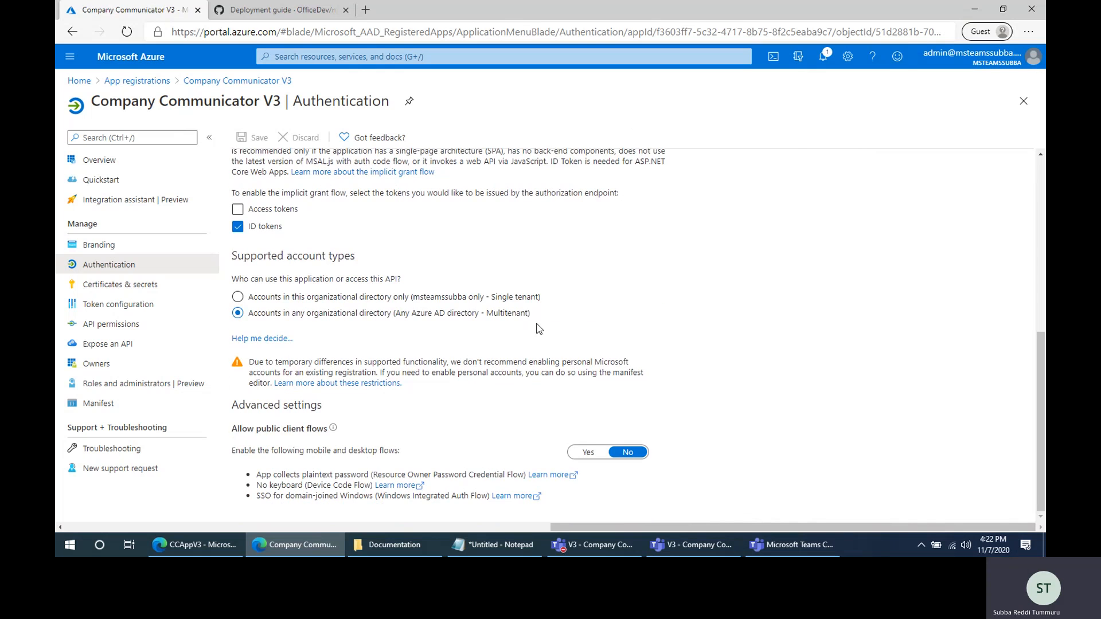
- Open the app's Expose an API page, and replace the redirect URI in the Notepad note with the guide's api://%appDomain% template
{"action": "left_click", "coordinate": [106, 347]}
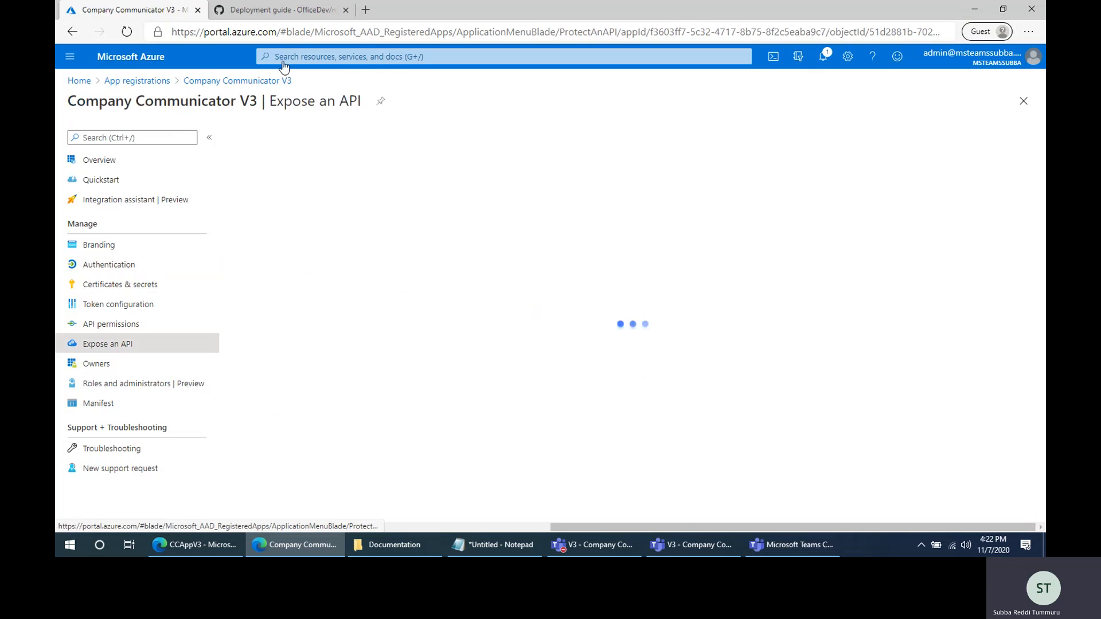
{"action": "left_click", "coordinate": [286, 12]}
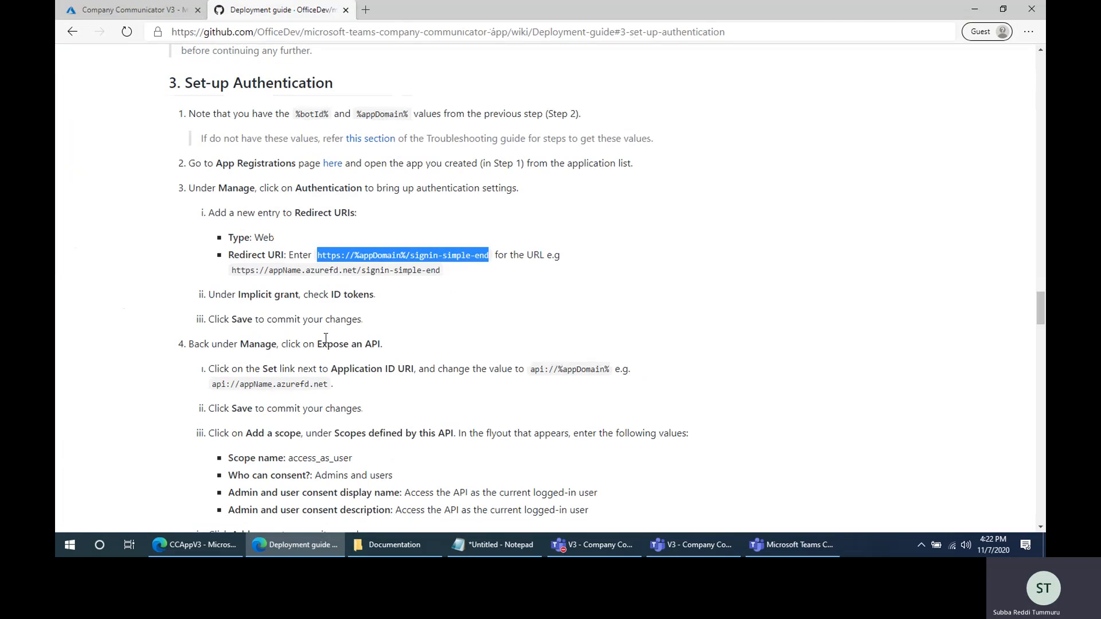
{"action": "left_click_drag", "start_coordinate": [333, 344], "coordinate": [383, 345]}
{"action": "scroll", "coordinate": [216, 325], "scroll_direction": "down", "scroll_amount": 2}
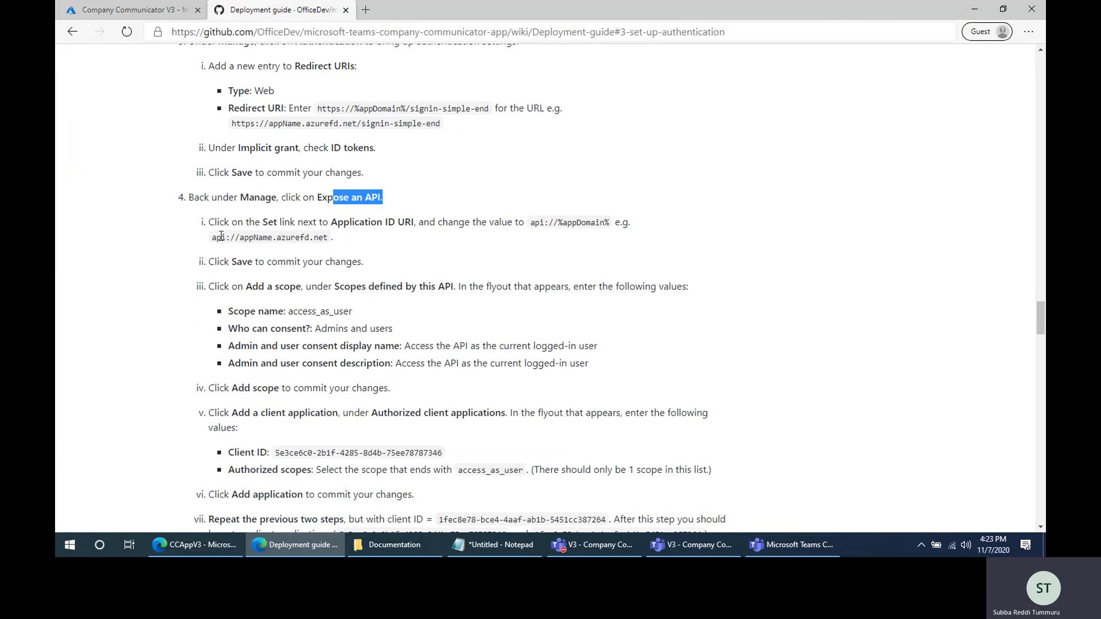
{"action": "left_click_drag", "start_coordinate": [211, 237], "coordinate": [216, 236]}
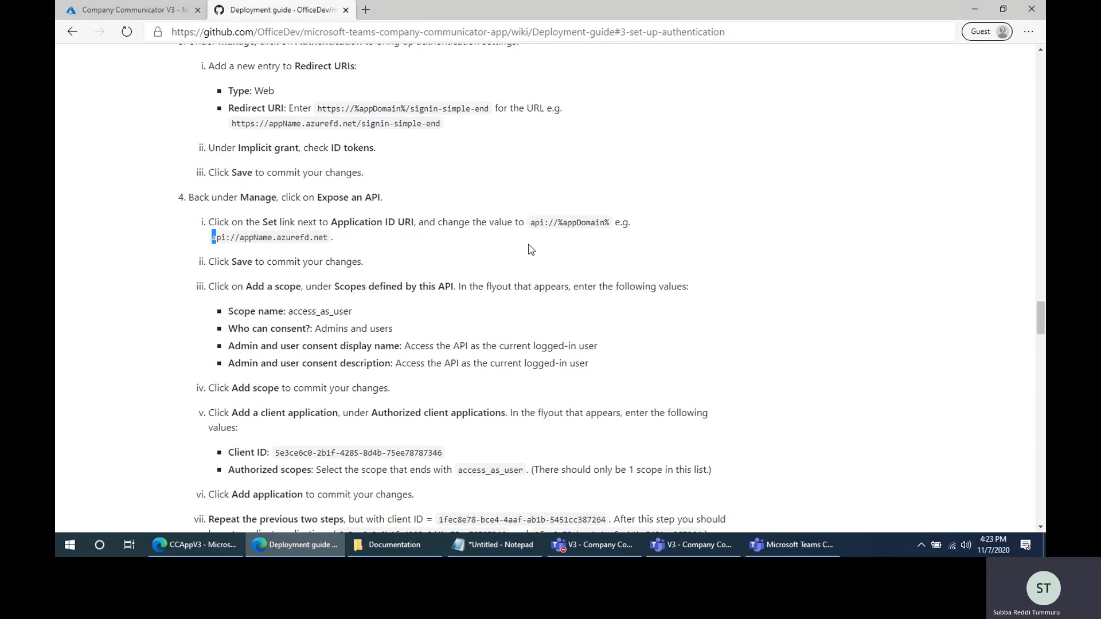
{"action": "left_click_drag", "start_coordinate": [531, 223], "coordinate": [612, 229]}
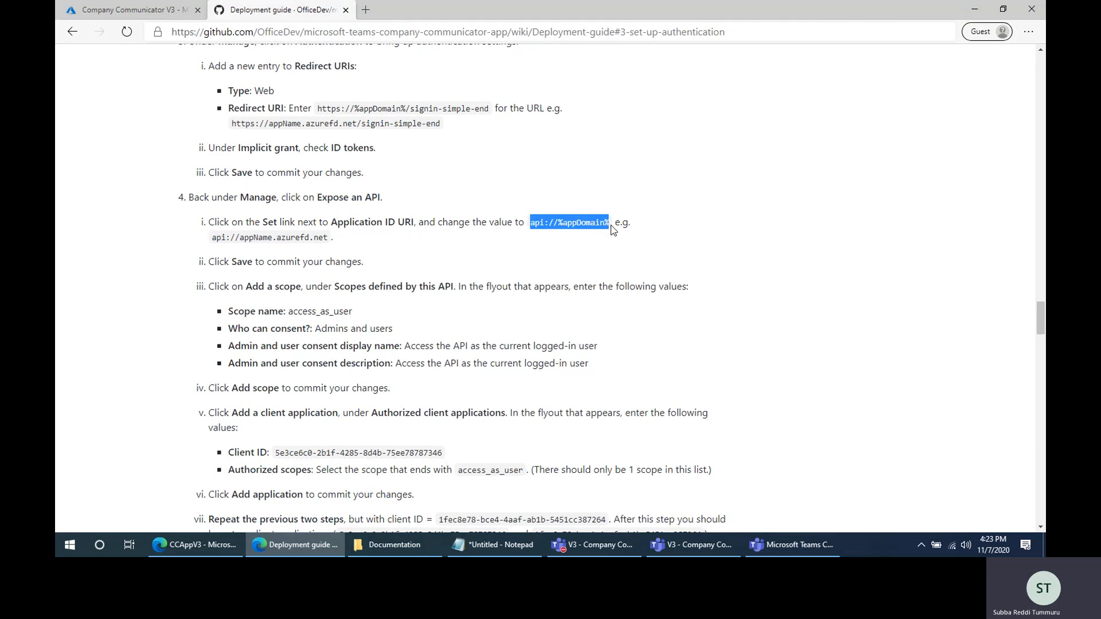
{"action": "key", "text": "ctrl+c"}
{"action": "left_click", "coordinate": [494, 545]}
{"action": "key", "text": "ctrl+v"}
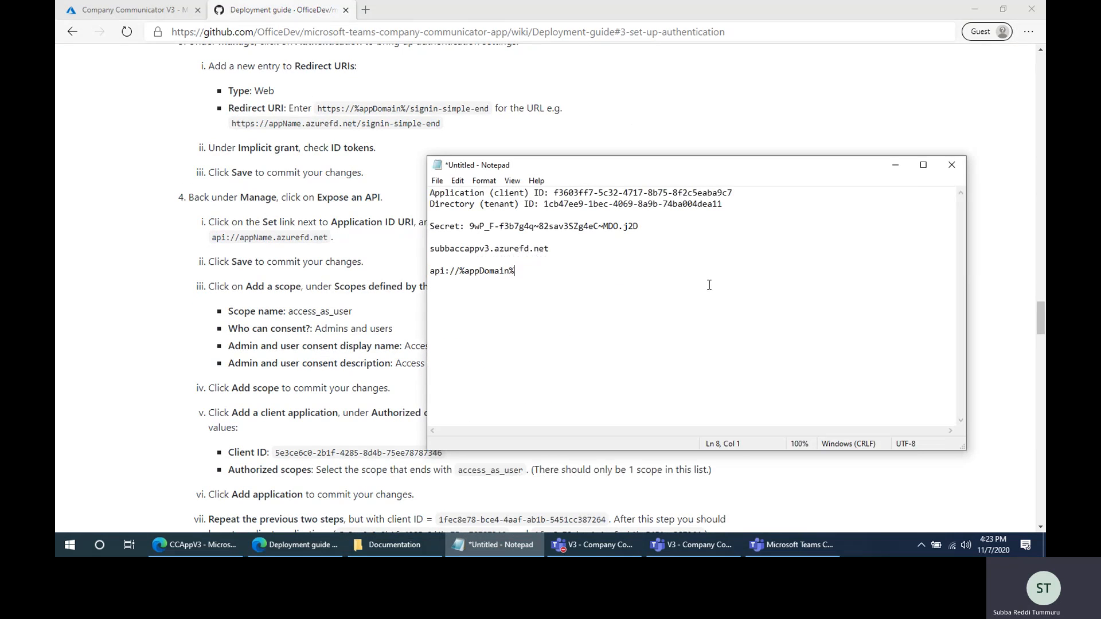
- Fill the app domain into the template in the note to form api://subbaccappv3.azurefd.net, and copy the result
{"action": "left_click_drag", "start_coordinate": [430, 249], "coordinate": [612, 246]}
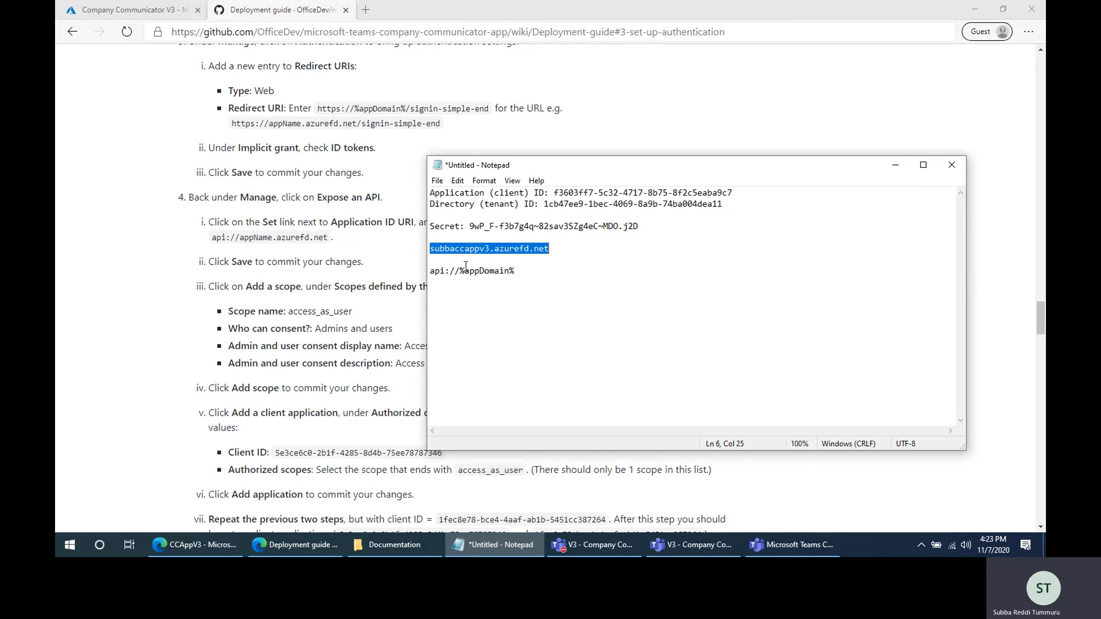
{"action": "key", "text": "ctrl+c"}
{"action": "left_click_drag", "start_coordinate": [461, 272], "coordinate": [418, 270]}
{"action": "key", "text": "ctrl+v"}
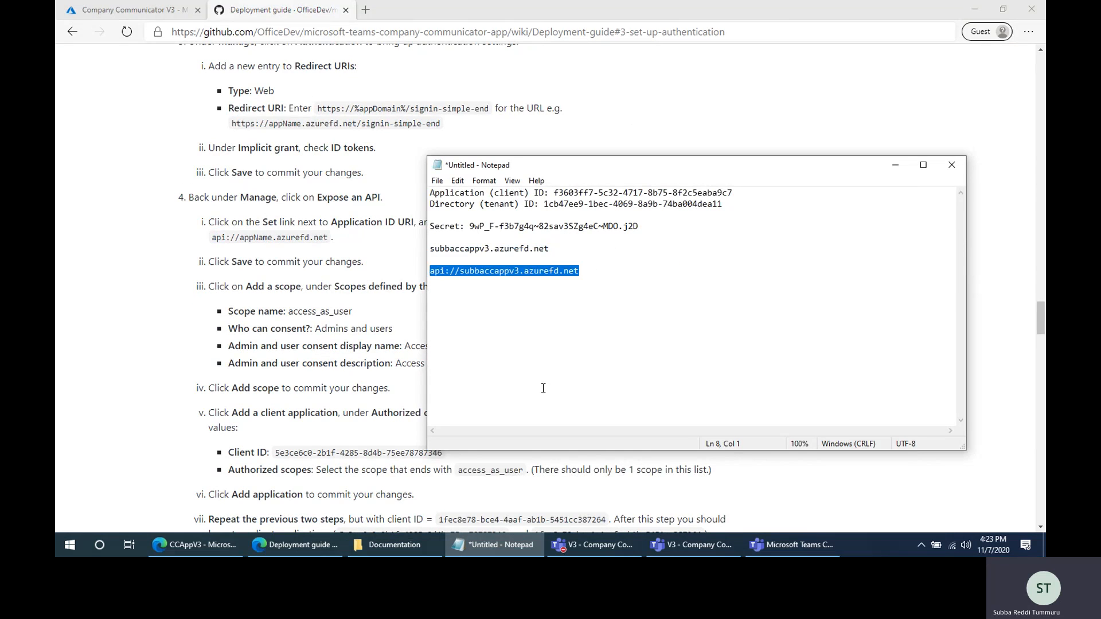
{"action": "left_click", "coordinate": [482, 546]}
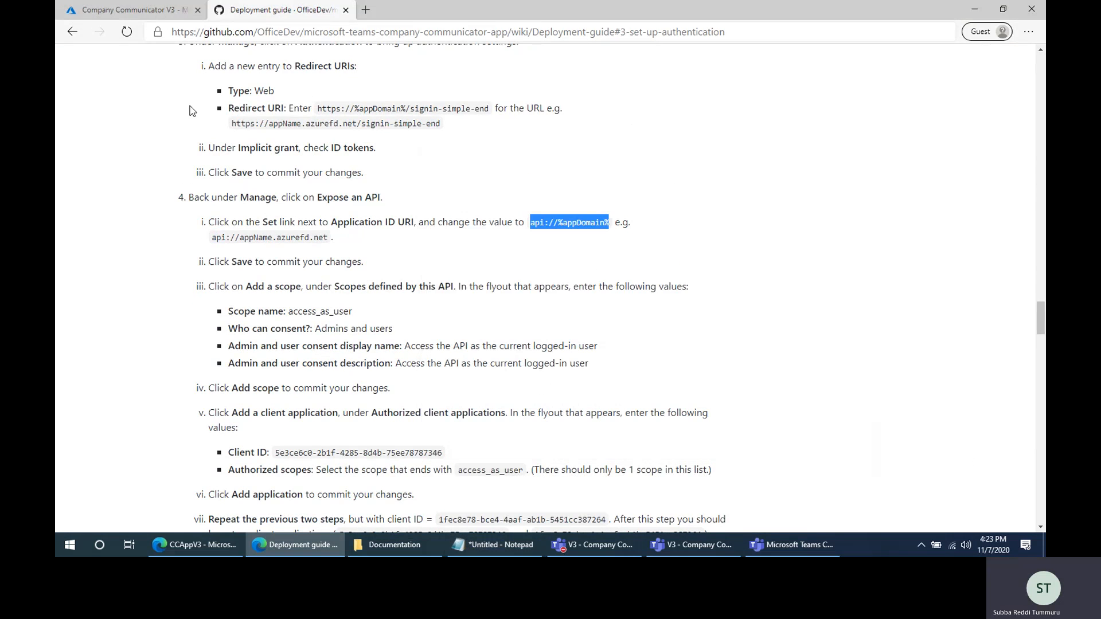
- Set the app registration's Application ID URI to api://subbaccappv3.azurefd.net and save it
{"action": "left_click", "coordinate": [144, 11]}
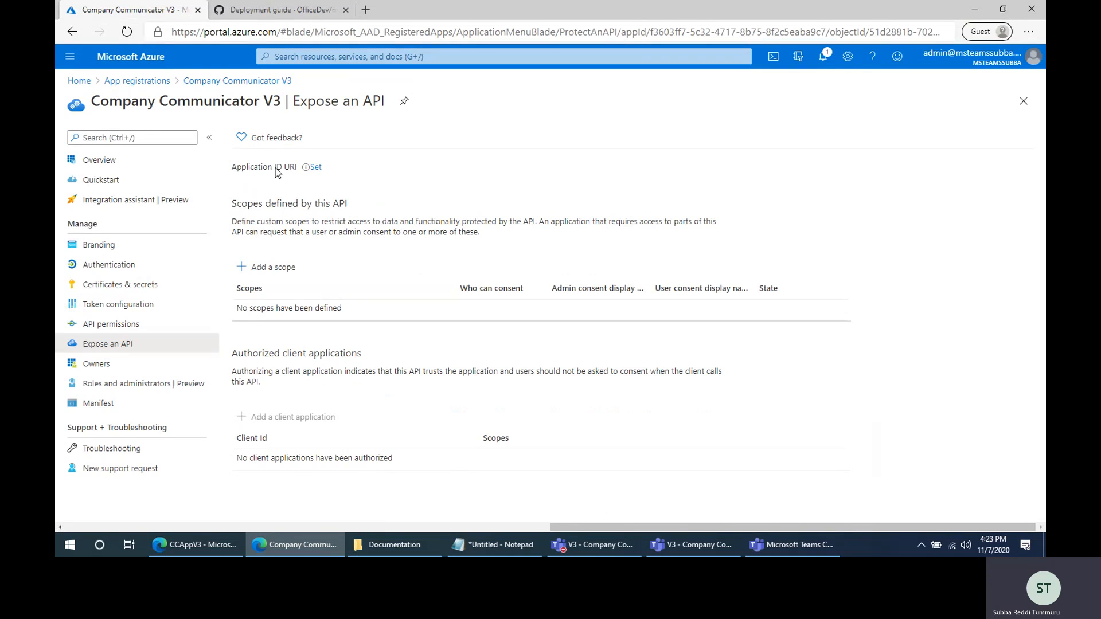
{"action": "left_click", "coordinate": [314, 168]}
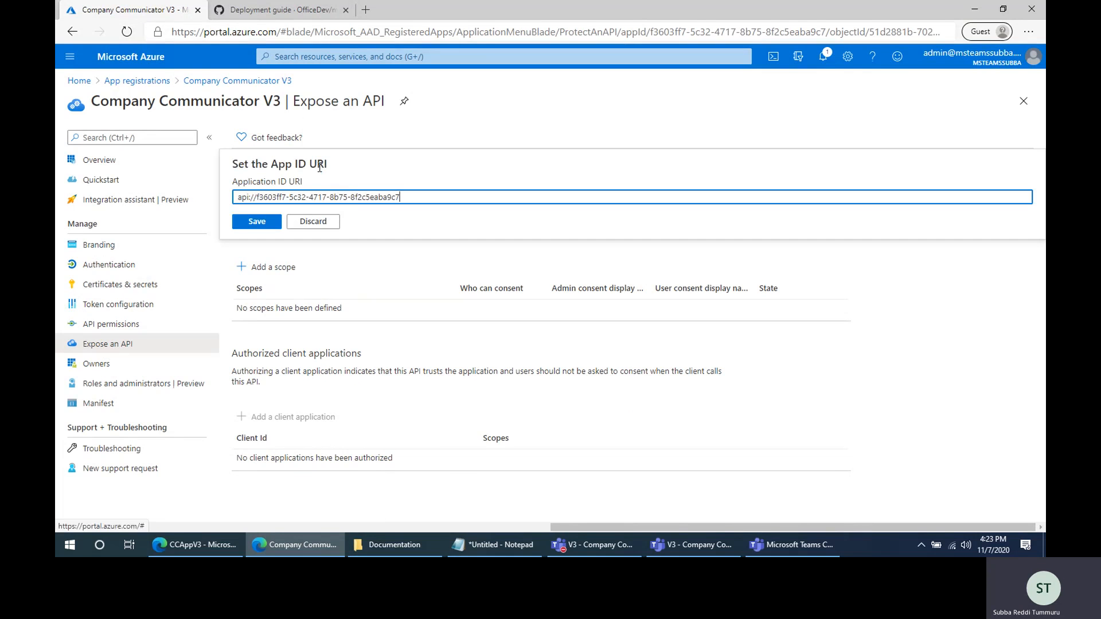
{"action": "key", "text": "ctrl+v"}
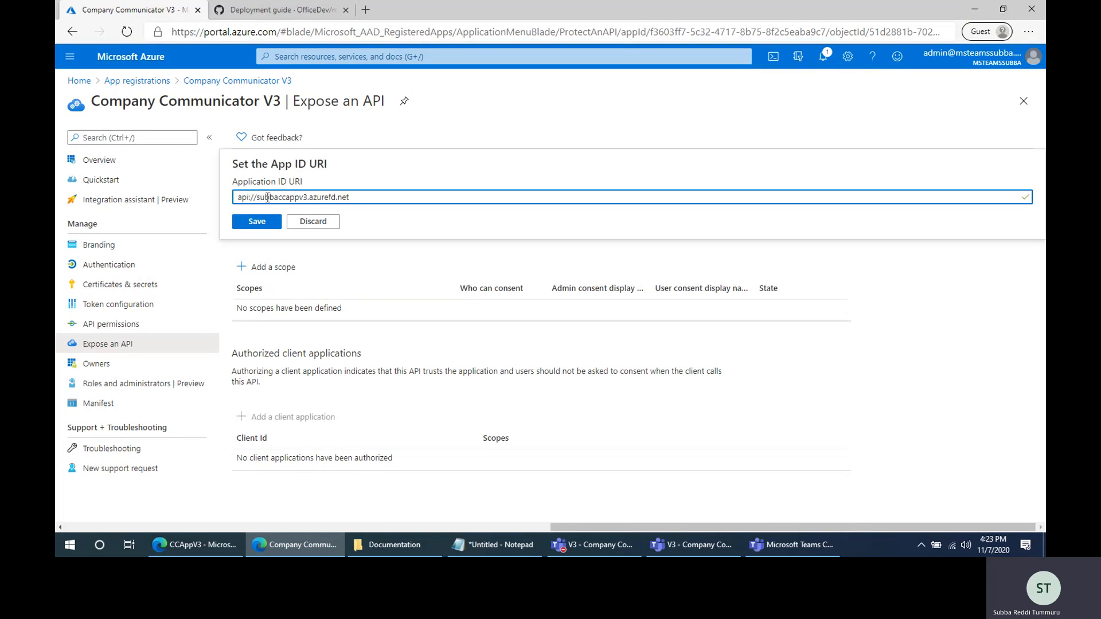
{"action": "left_click", "coordinate": [254, 222]}
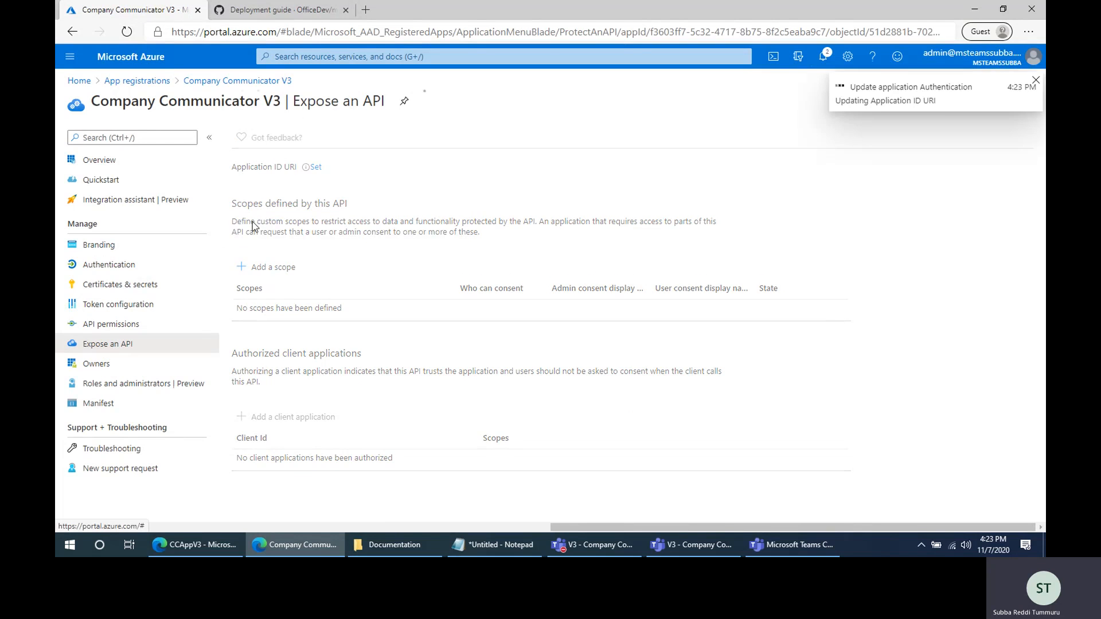
- Start a new API scope with the guide's scope name, access_as_user, and allow Admins and users to consent
{"action": "left_click", "coordinate": [264, 278]}
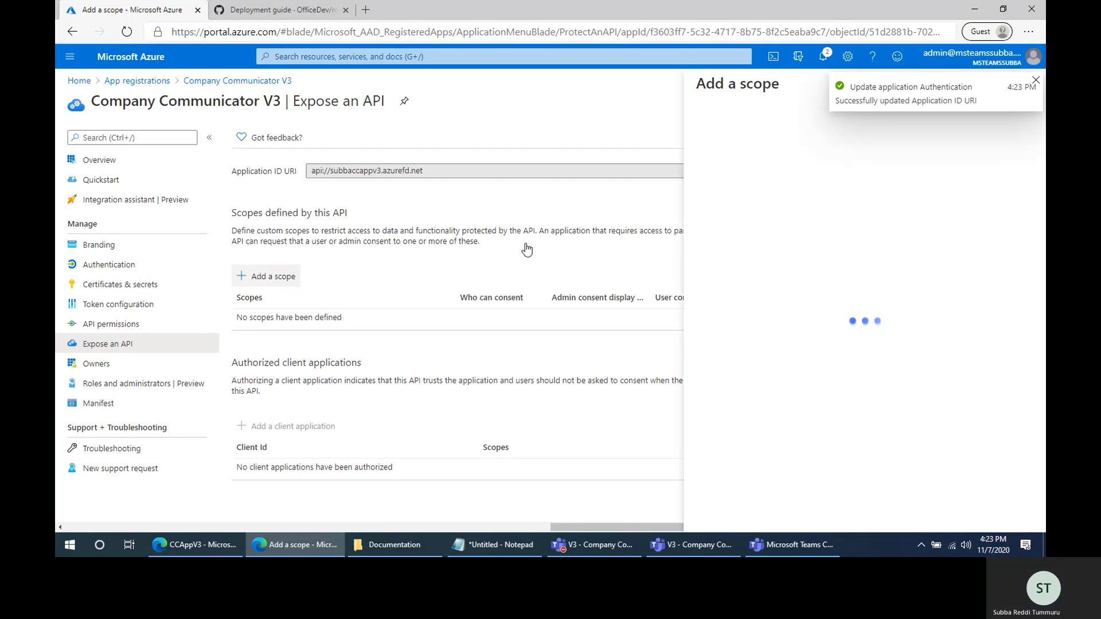
{"action": "left_click", "coordinate": [274, 12]}
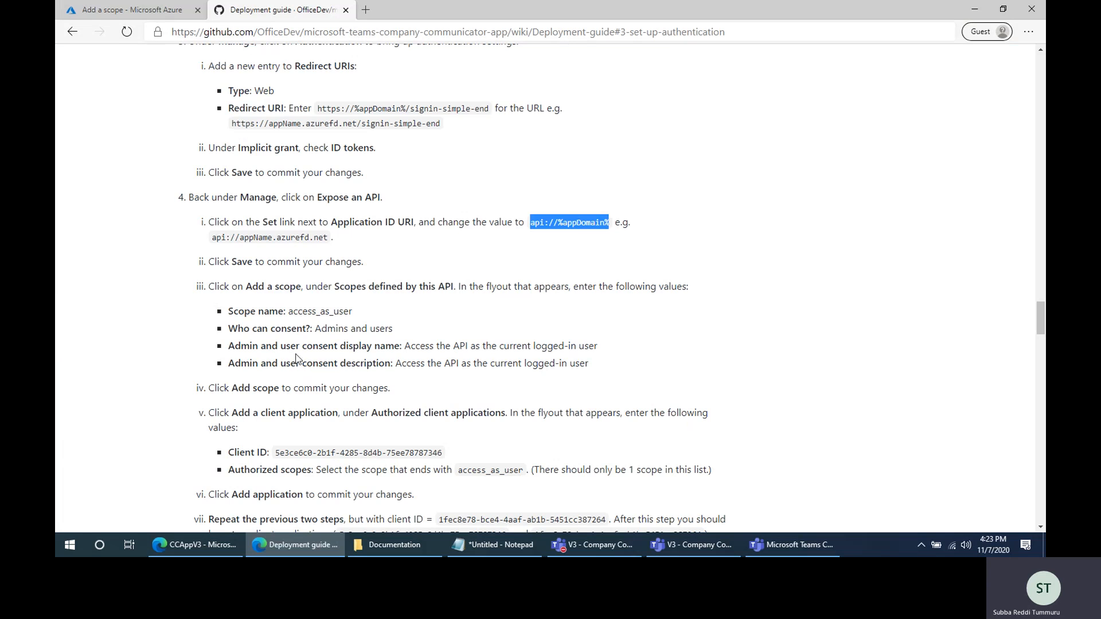
{"action": "left_click_drag", "start_coordinate": [288, 311], "coordinate": [362, 307]}
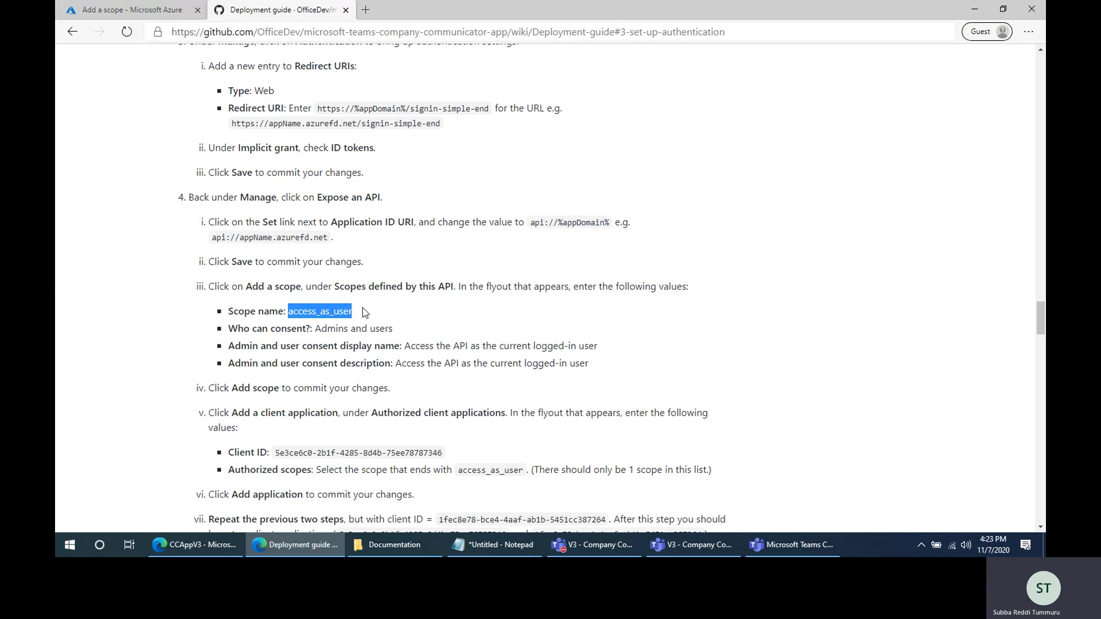
{"action": "key", "text": "ctrl+c"}
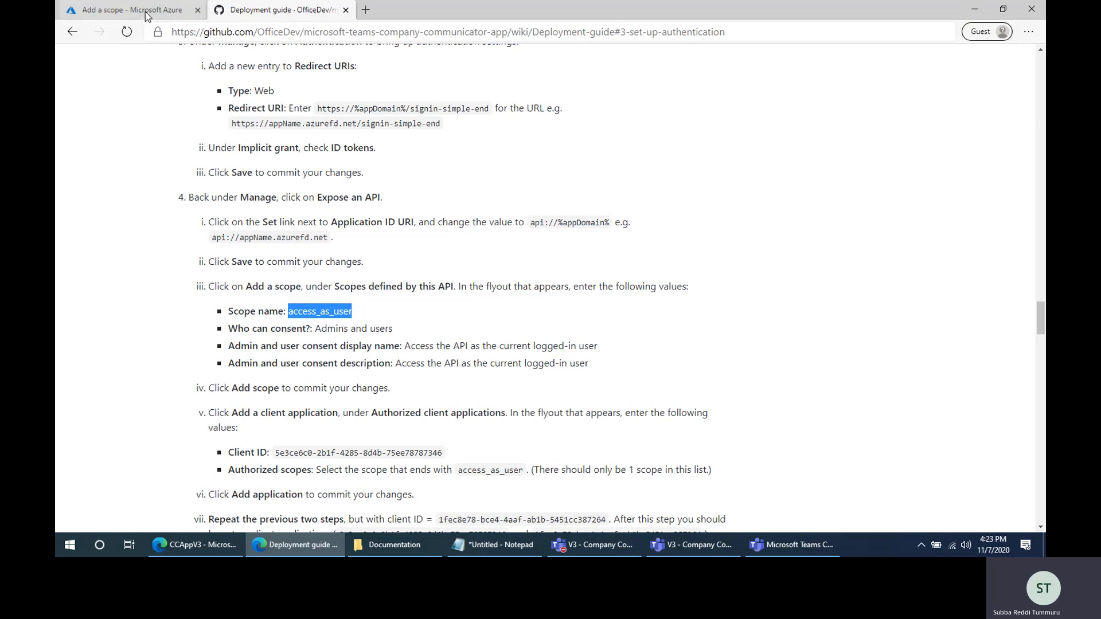
{"action": "left_click", "coordinate": [132, 9]}
{"action": "key", "text": "ctrl+v"}
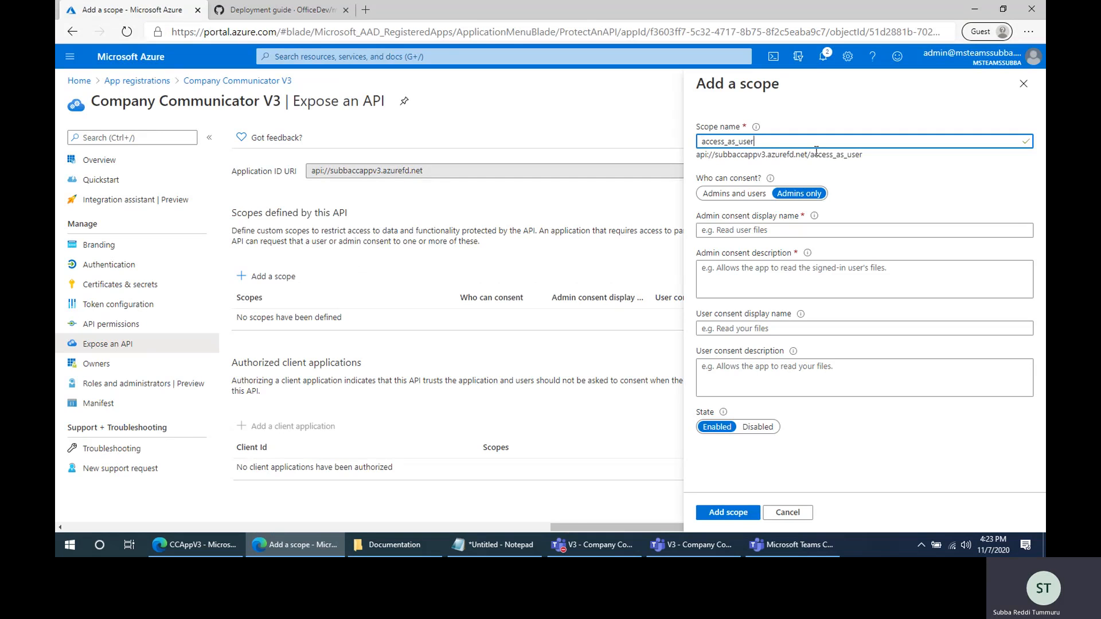
{"action": "left_click", "coordinate": [736, 194]}
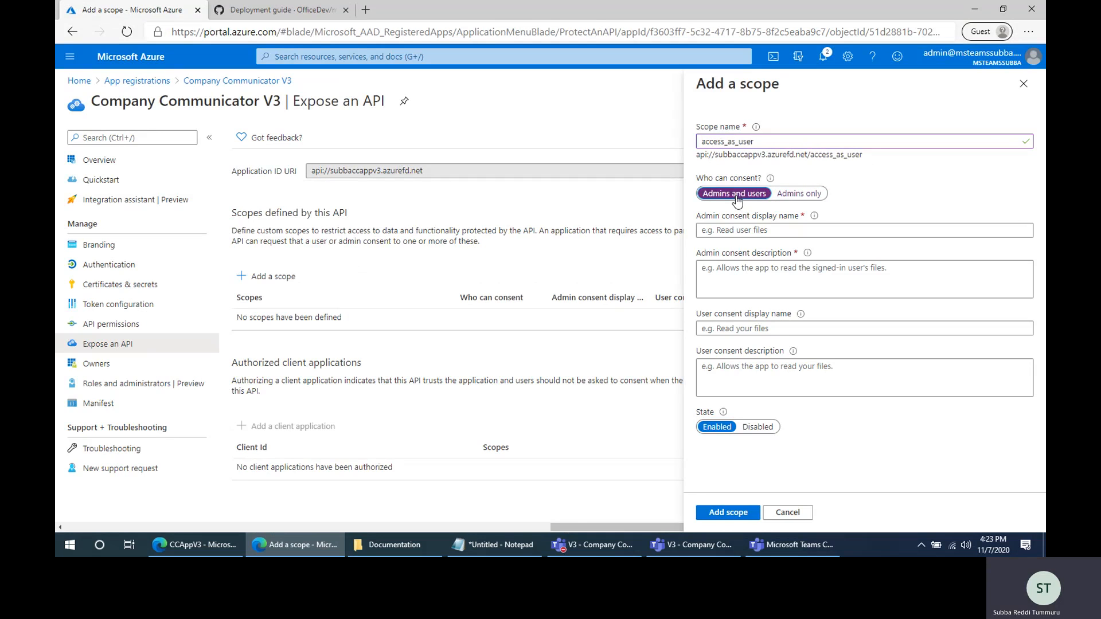
- Fill the new scope's admin consent display name and description with the guide's text, Access the API as the current logged-in user
{"action": "left_click", "coordinate": [735, 235]}
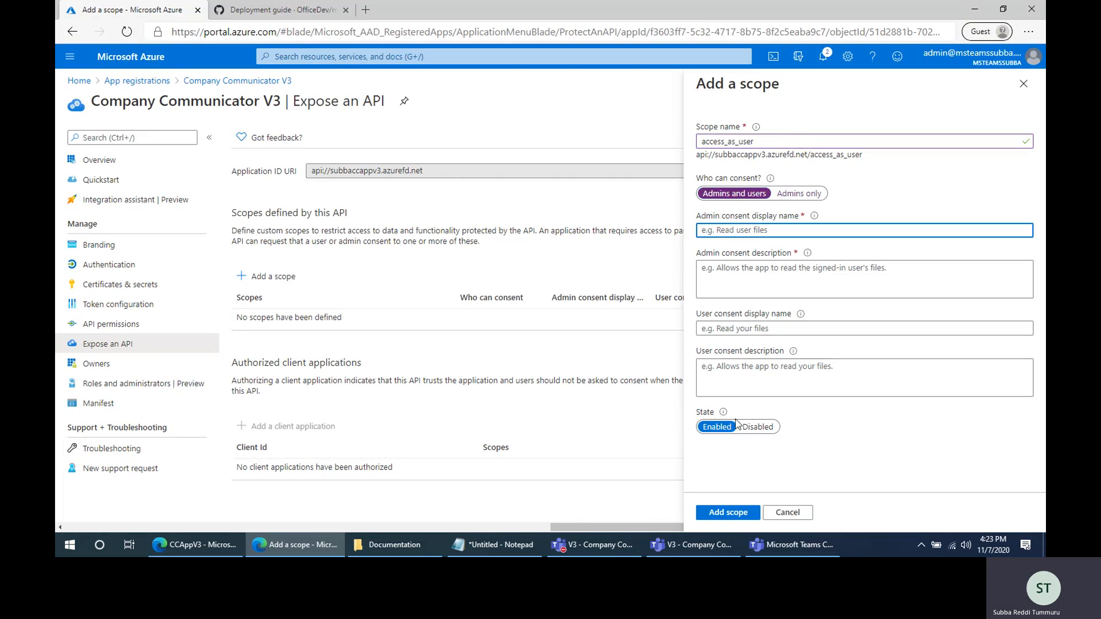
{"action": "left_click", "coordinate": [265, 12]}
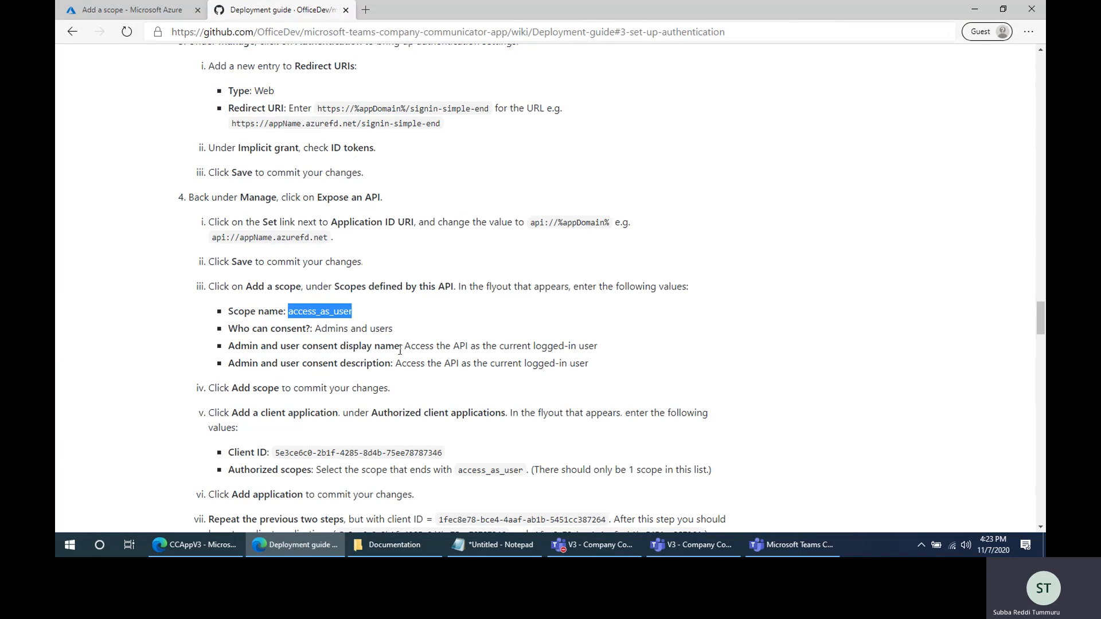
{"action": "left_click_drag", "start_coordinate": [405, 347], "coordinate": [559, 344]}
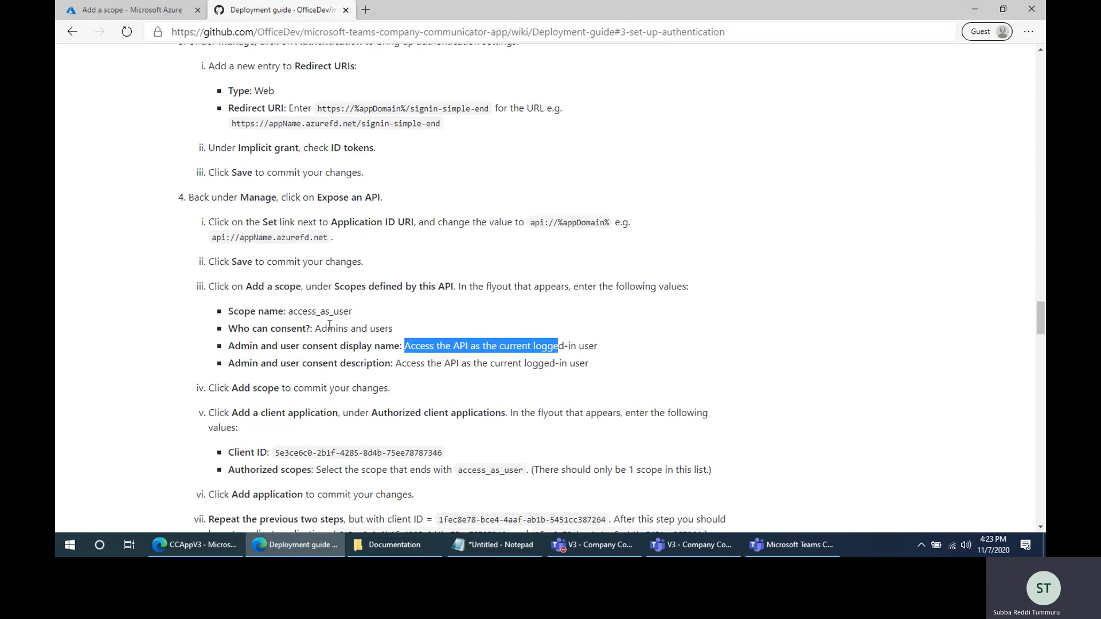
{"action": "left_click_drag", "start_coordinate": [315, 328], "coordinate": [622, 357]}
{"action": "left_click", "coordinate": [122, 5]}
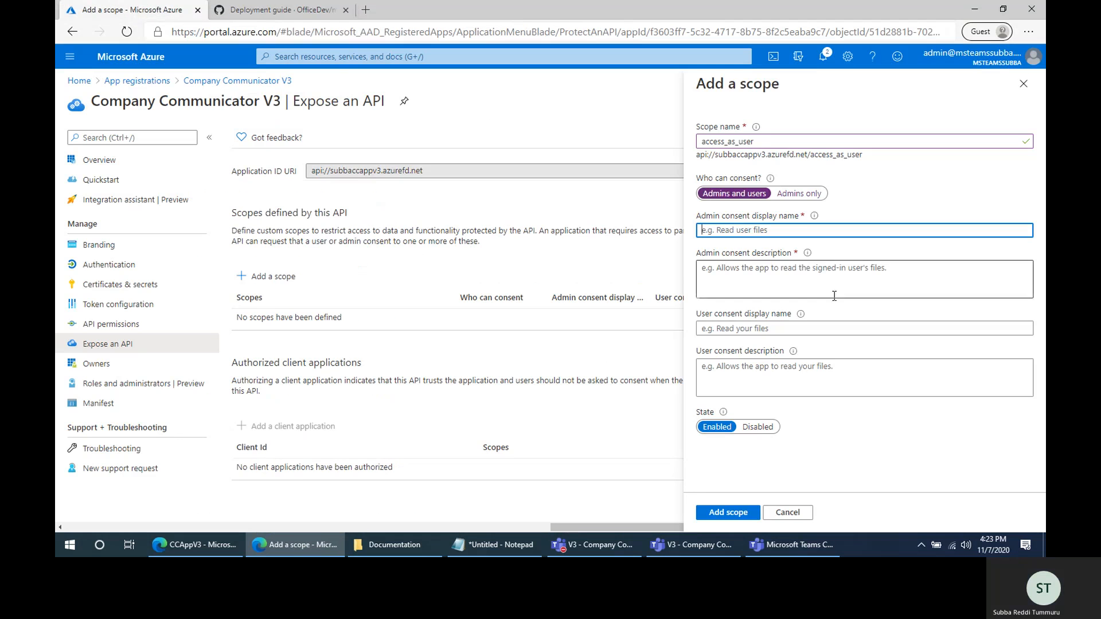
{"action": "key", "text": "ctrl+v"}
{"action": "left_click", "coordinate": [756, 270]}
{"action": "key", "text": "ctrl+v"}
- Use Access the API as the current logged-in user for the user consent display name and description too, and add the scope
{"action": "left_click", "coordinate": [741, 328]}
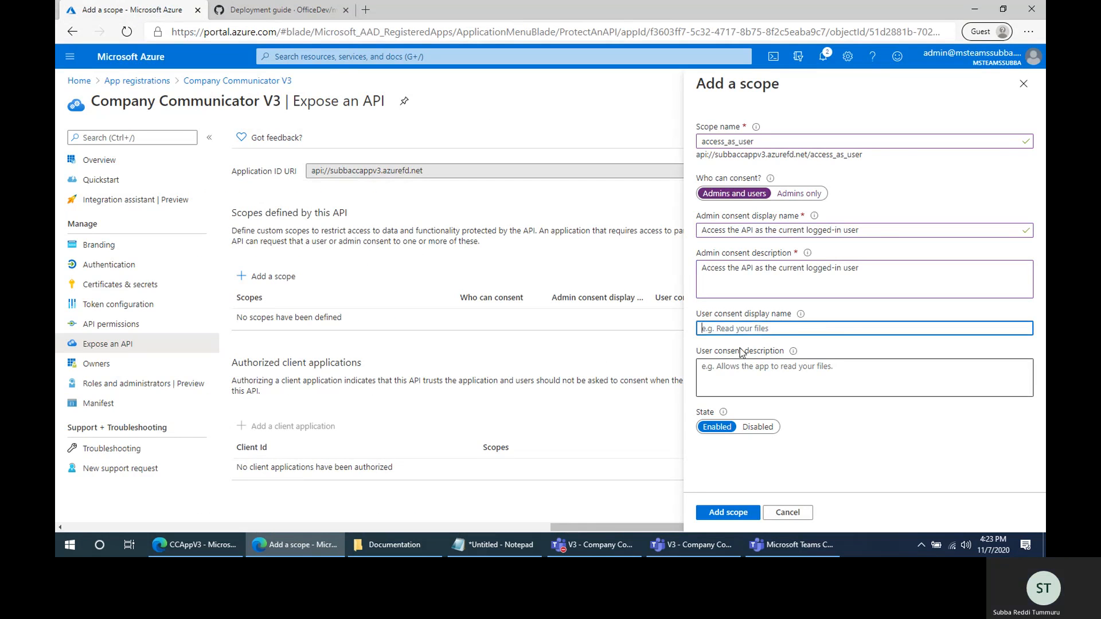
{"action": "key", "text": "ctrl+v"}
{"action": "left_click", "coordinate": [737, 370]}
{"action": "key", "text": "ctrl+v"}
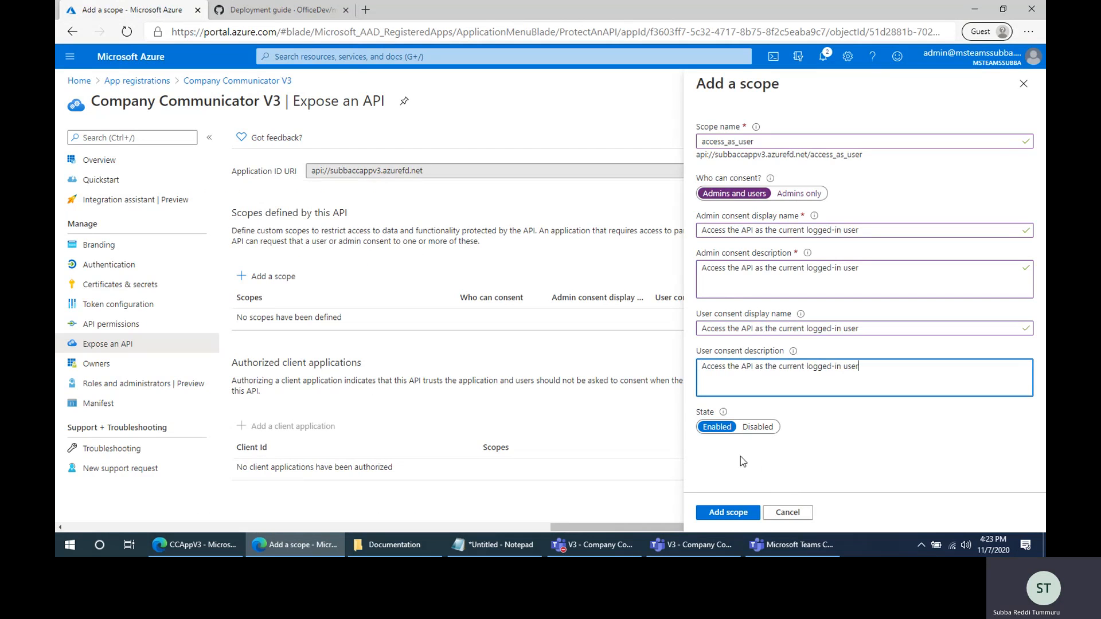
{"action": "left_click", "coordinate": [737, 516]}
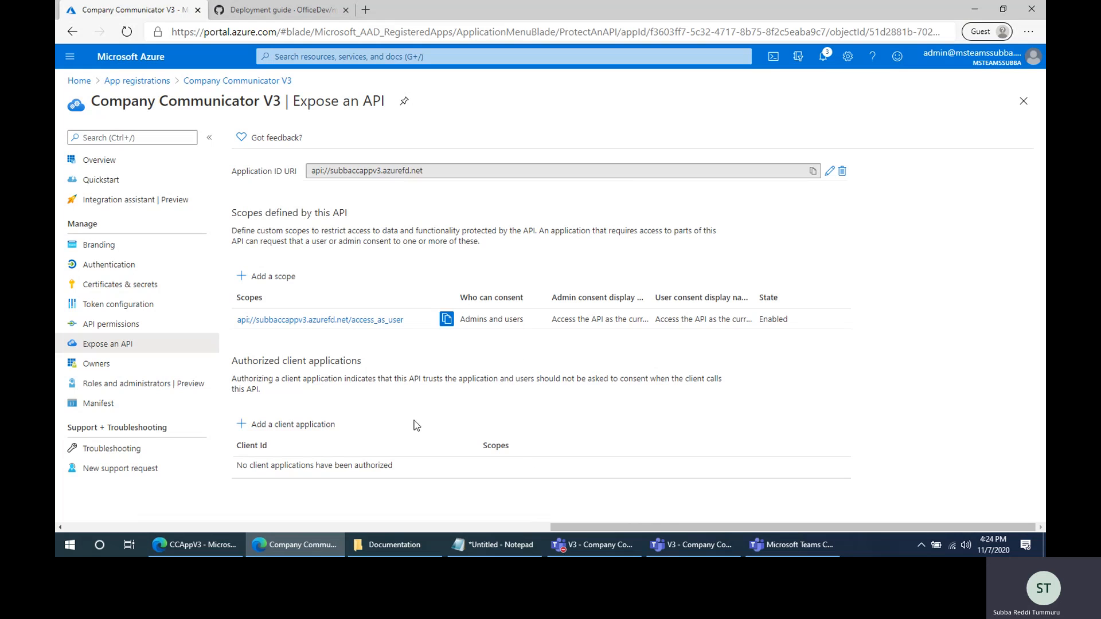
- Copy the first client ID, 5e3ce6c0-2b1f-4285-8d4b-75ee78787346, from the guide's authorized client applications instructions
{"action": "left_click", "coordinate": [277, 12]}
{"action": "scroll", "coordinate": [515, 410], "scroll_direction": "down", "scroll_amount": 4}
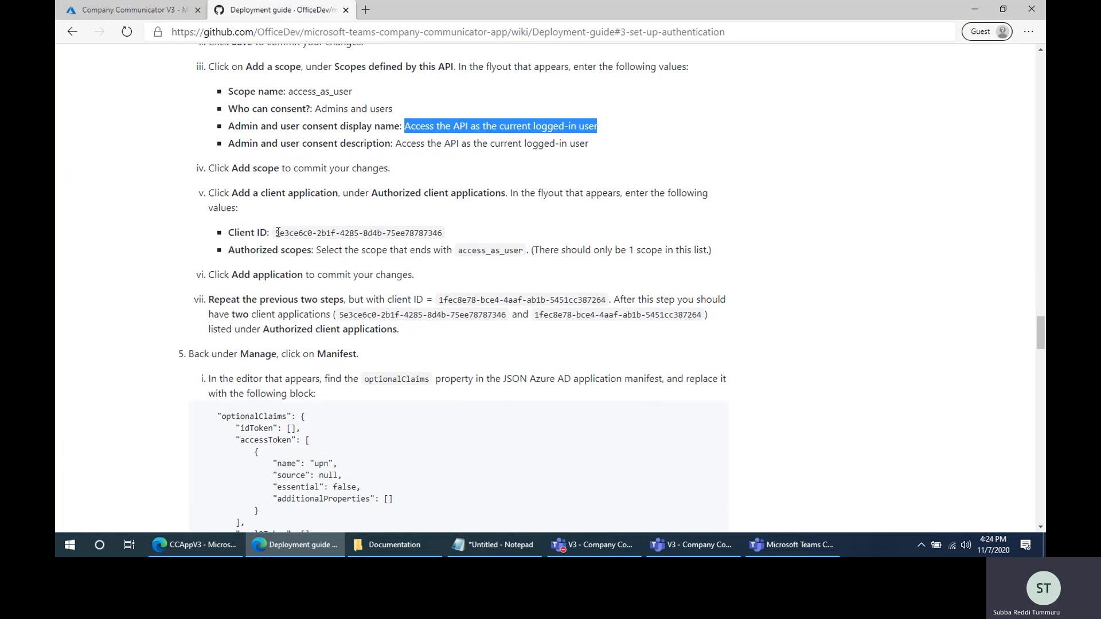
{"action": "left_click_drag", "start_coordinate": [277, 233], "coordinate": [443, 233]}
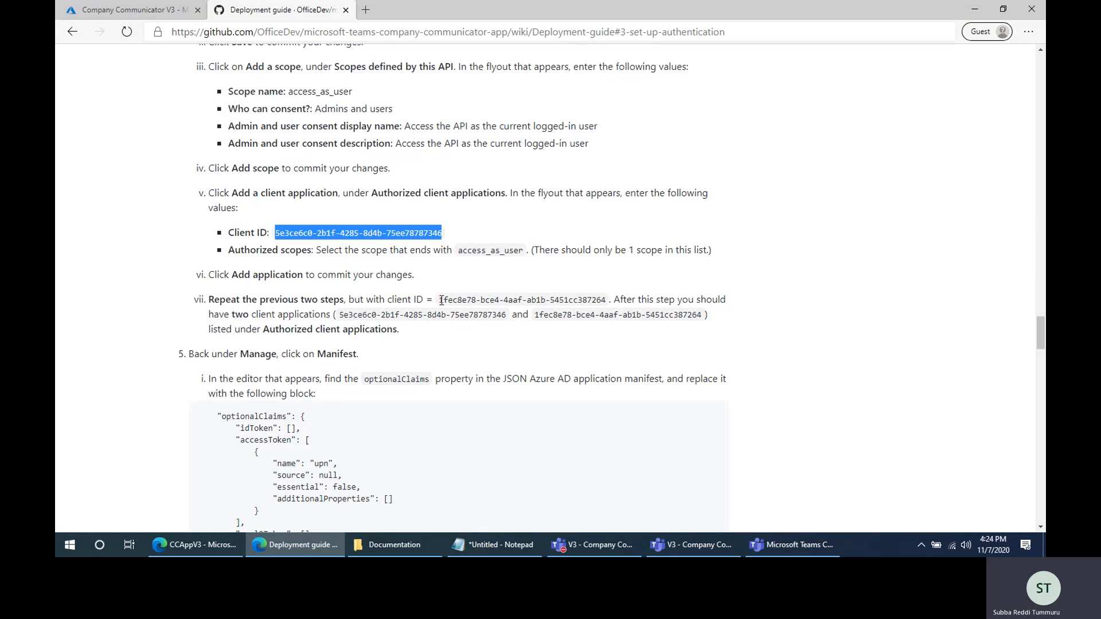
{"action": "left_click_drag", "start_coordinate": [441, 299], "coordinate": [586, 299]}
{"action": "double_click", "coordinate": [413, 317]}
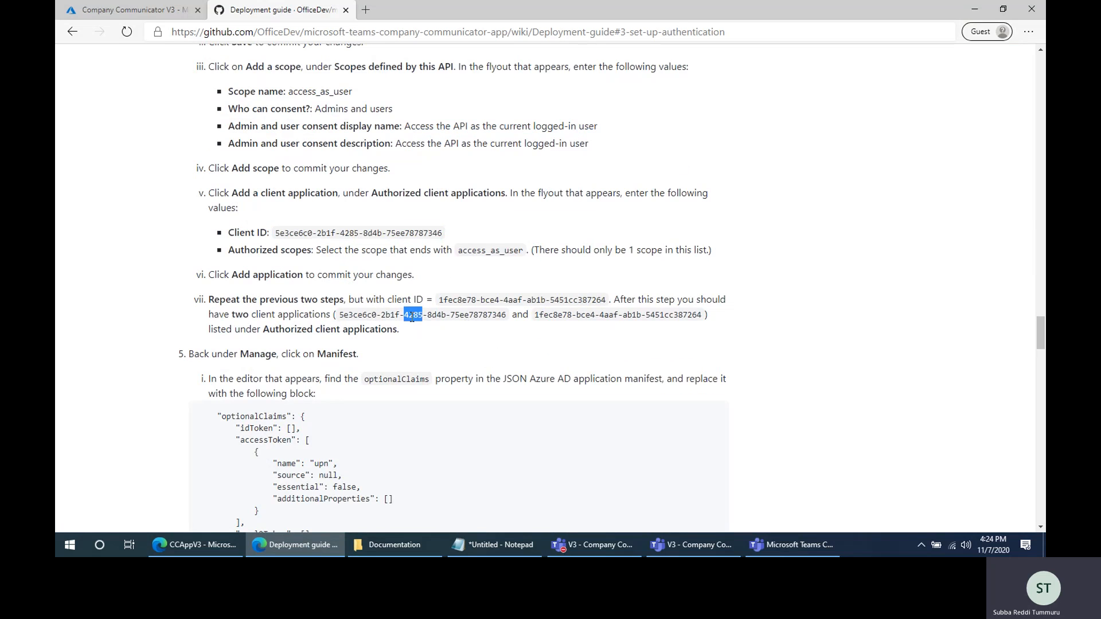
{"action": "left_click", "coordinate": [477, 304]}
{"action": "left_click_drag", "start_coordinate": [277, 233], "coordinate": [442, 232]}
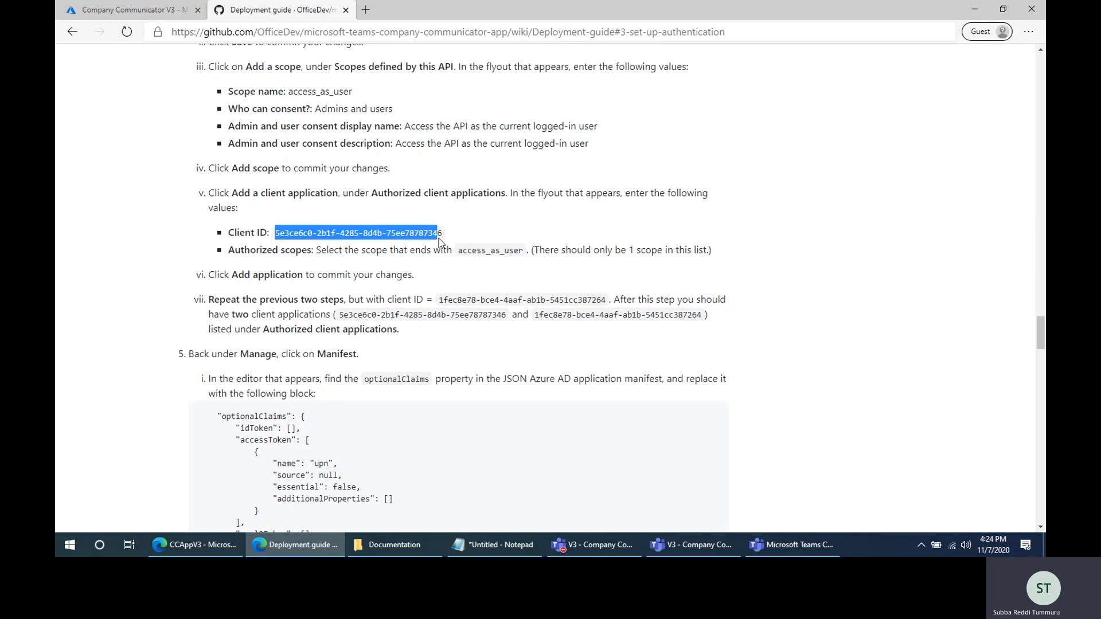
- Add an authorized client application with the copied client ID 5e3ce6c0-2b1f-4285-8d4b-75ee78787346 and the access_as_user scope
{"action": "left_click", "coordinate": [143, 17]}
{"action": "left_click", "coordinate": [316, 424]}
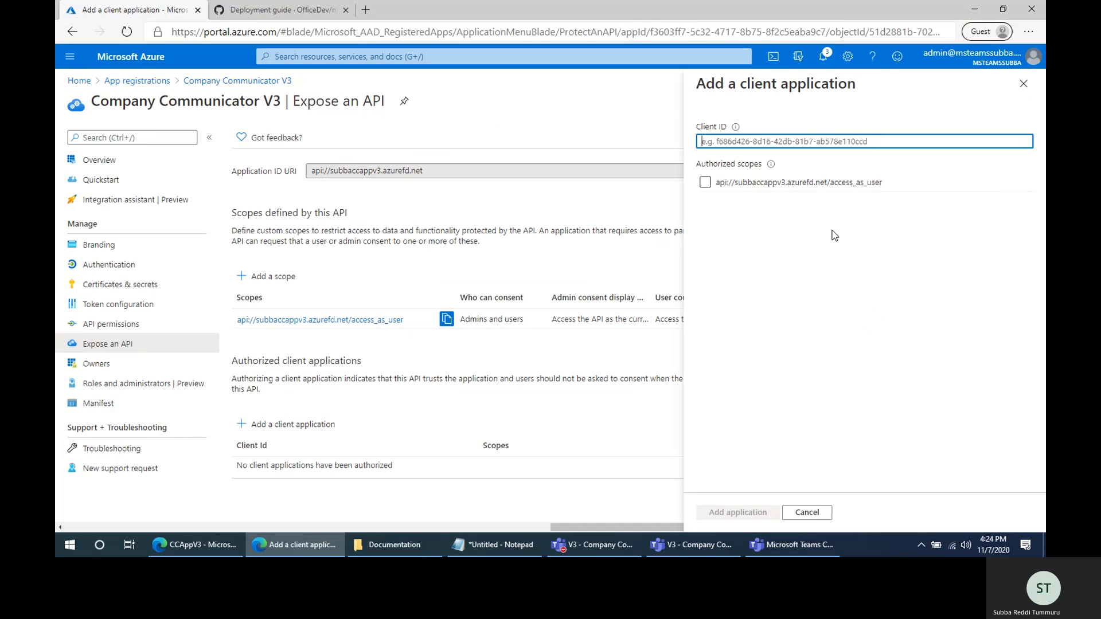
{"action": "key", "text": "ctrl+v"}
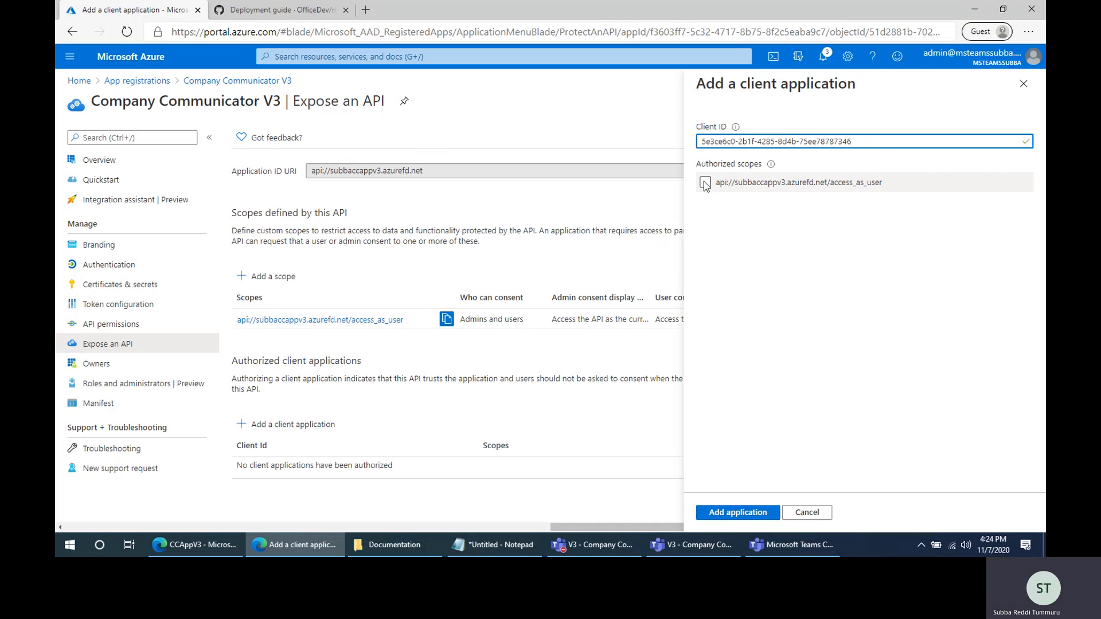
{"action": "left_click", "coordinate": [705, 182]}
{"action": "left_click", "coordinate": [745, 512]}
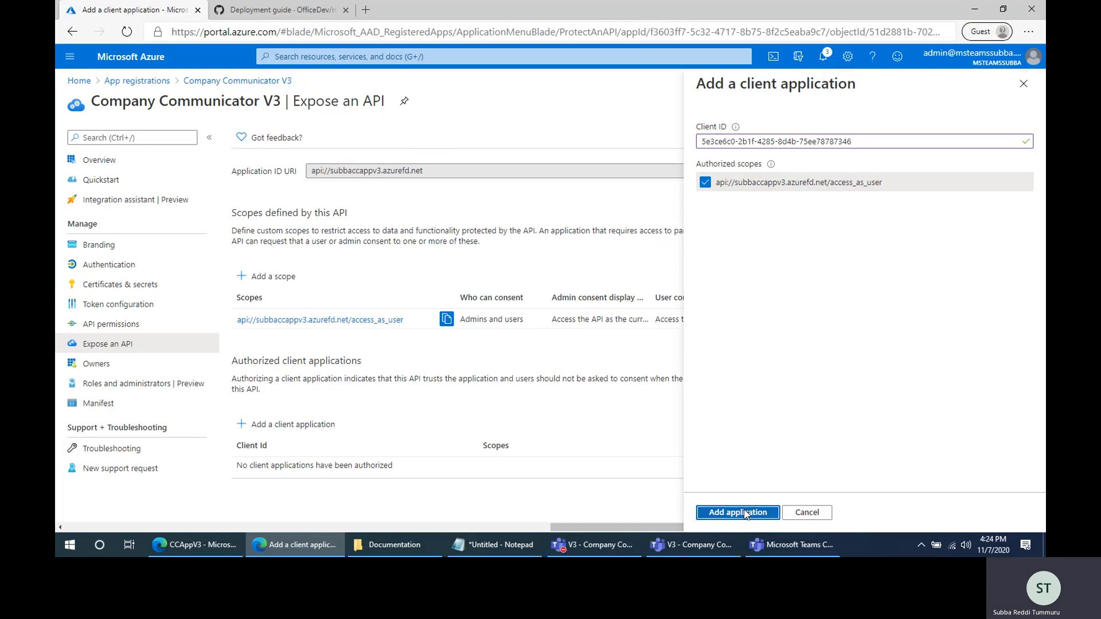
- Authorize the guide's second client application, 1fec8e78-bce4-4aaf-ab1b-5451cc387264, for the access_as_user scope
{"action": "left_click", "coordinate": [267, 12]}
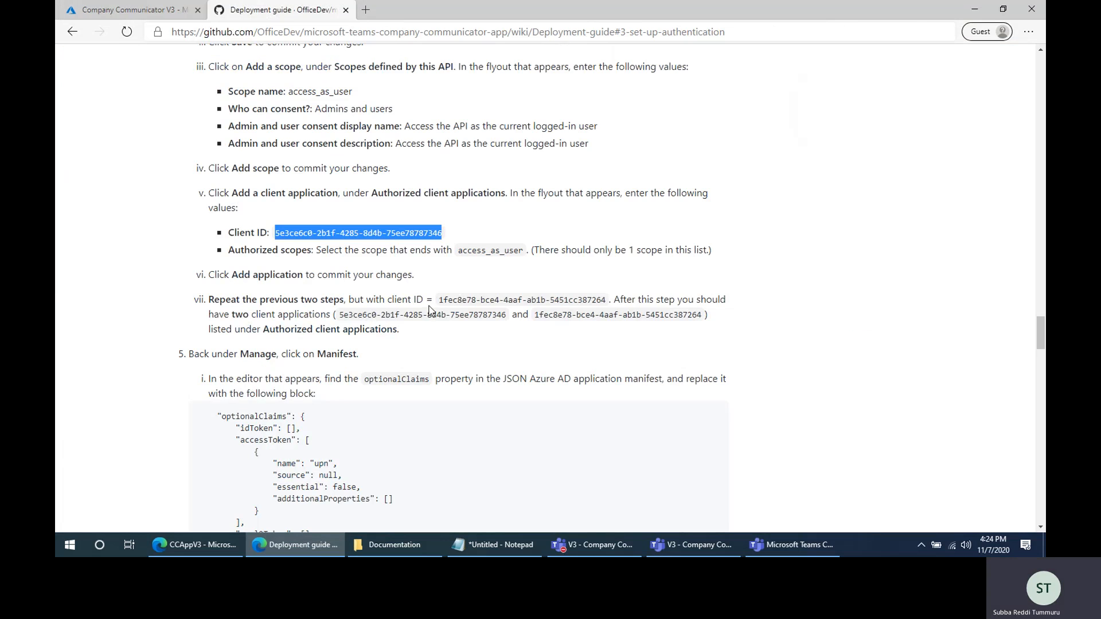
{"action": "left_click_drag", "start_coordinate": [440, 300], "coordinate": [607, 299]}
{"action": "key", "text": "ctrl+c"}
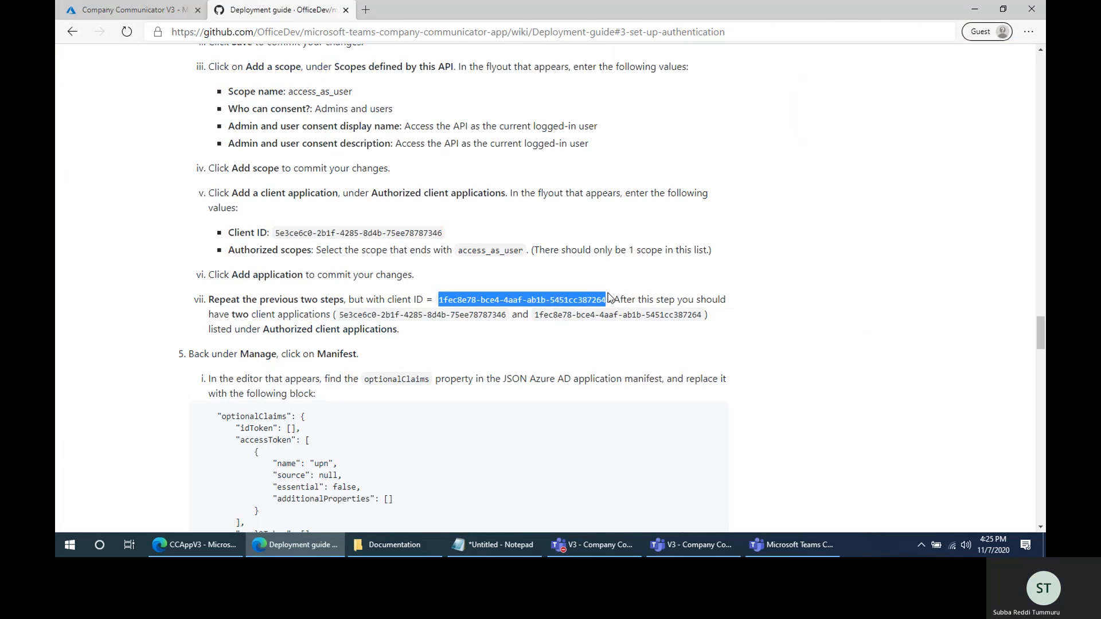
{"action": "left_click", "coordinate": [152, 12]}
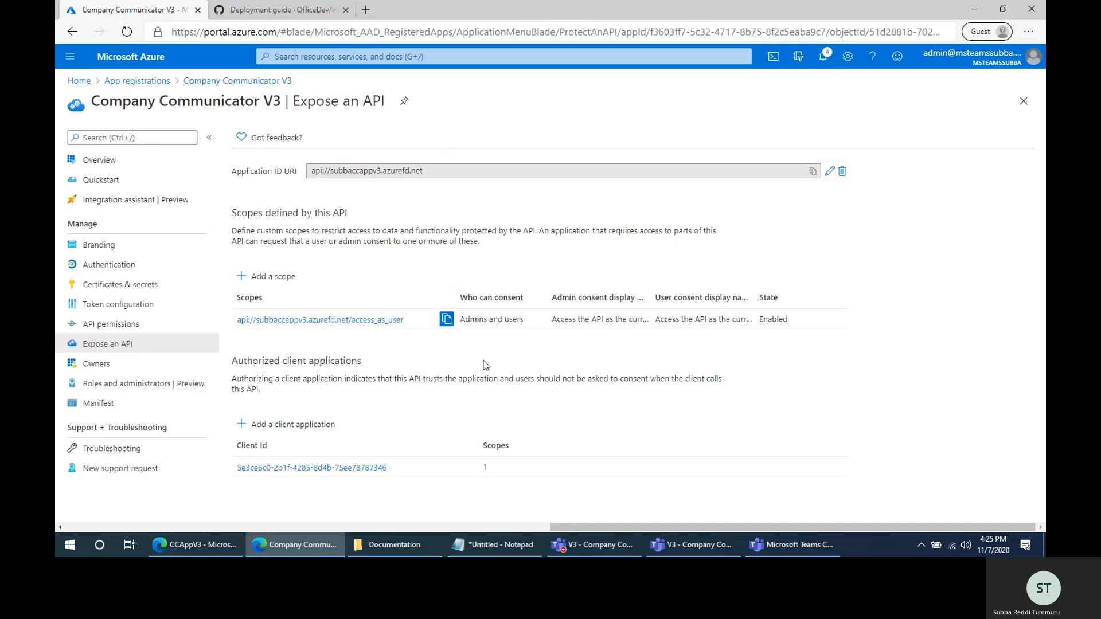
{"action": "left_click", "coordinate": [305, 431]}
{"action": "key", "text": "ctrl+v"}
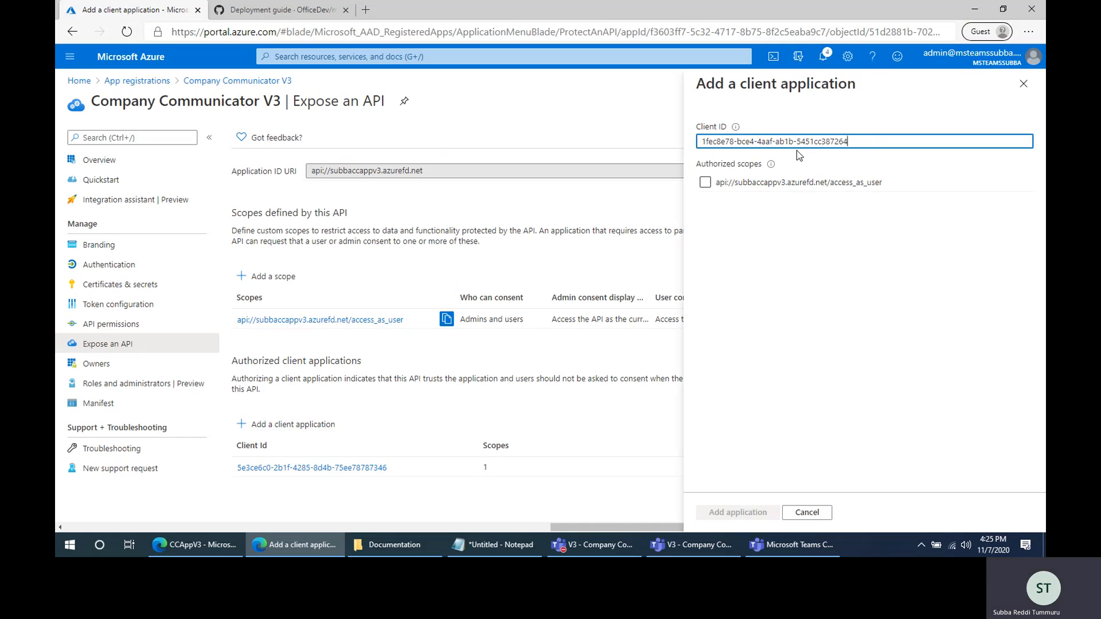
{"action": "left_click", "coordinate": [705, 182]}
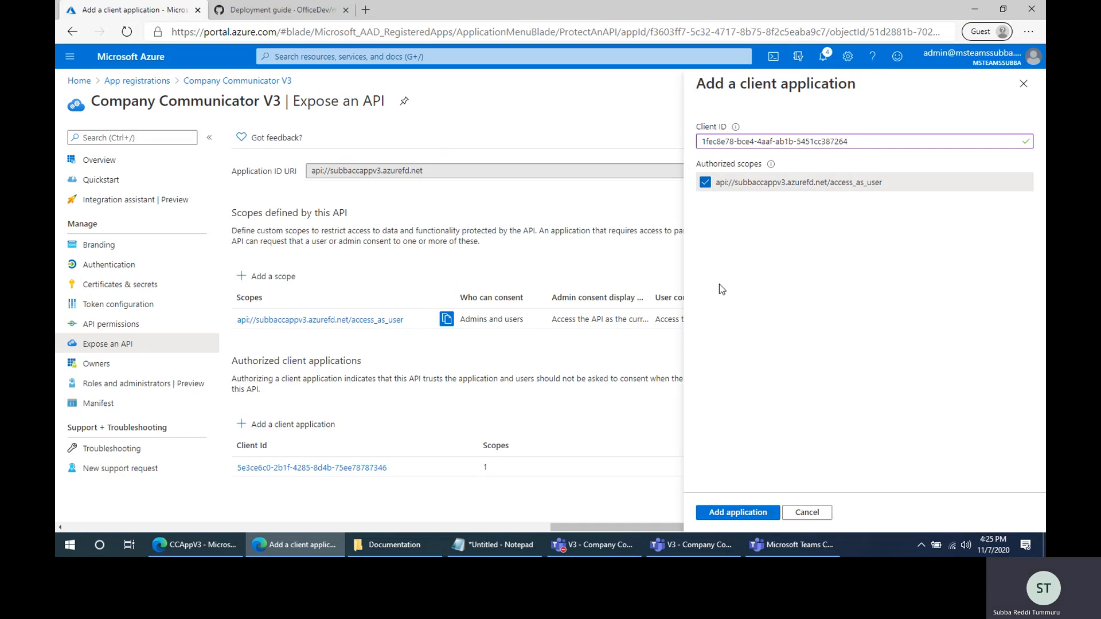
{"action": "left_click", "coordinate": [730, 516]}
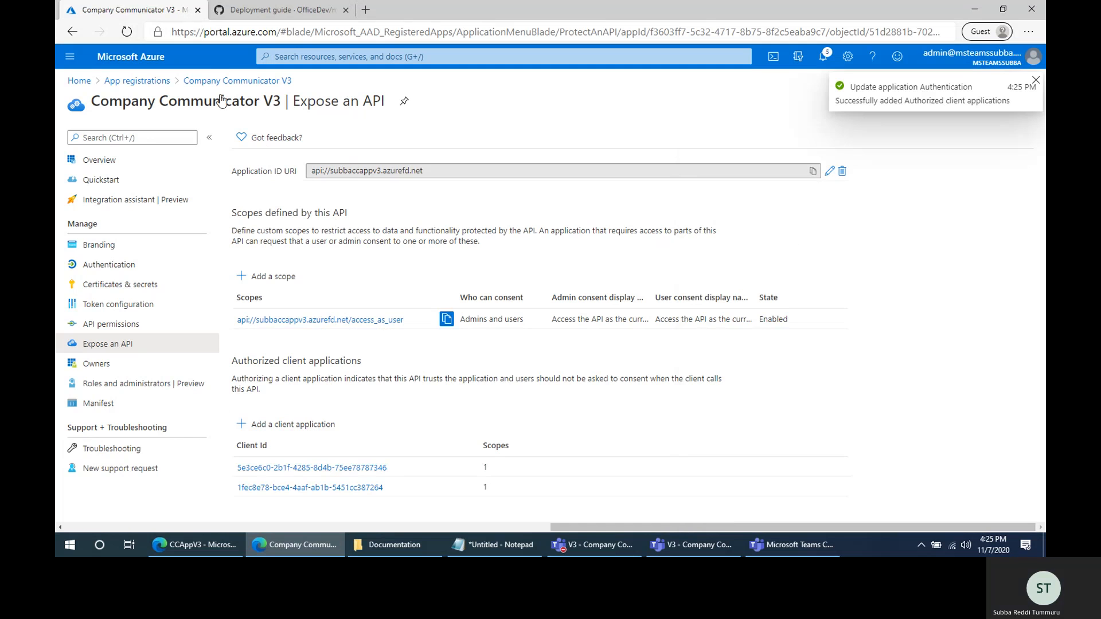
- Copy the optionalClaims JSON block from the deployment guide and open the app registration's Manifest
{"action": "left_click", "coordinate": [277, 8]}
{"action": "scroll", "coordinate": [447, 403], "scroll_direction": "down", "scroll_amount": 3}
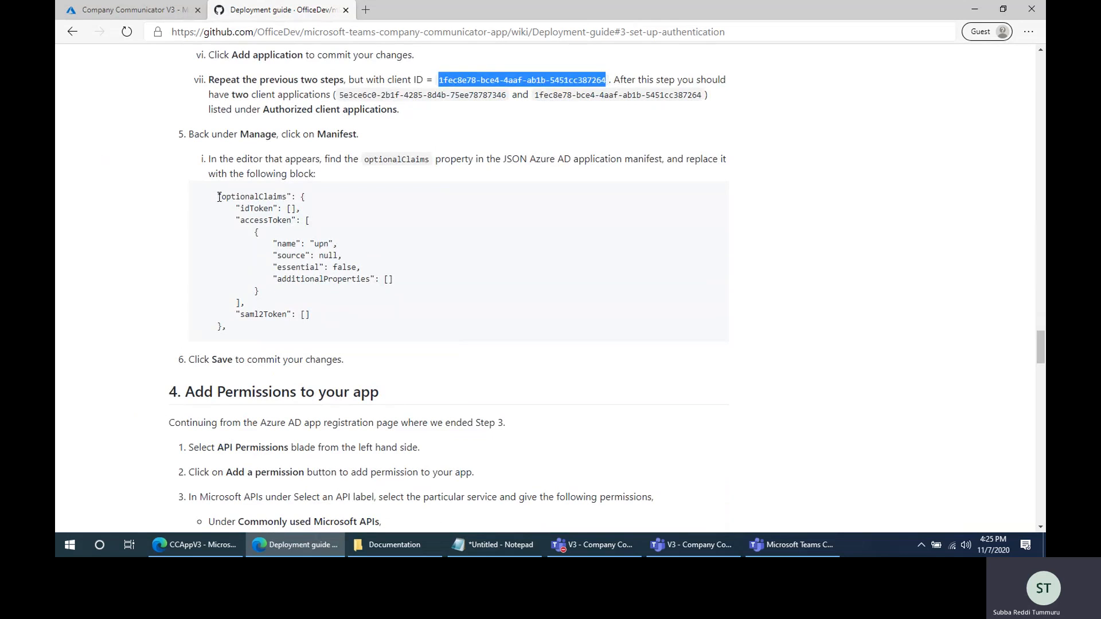
{"action": "left_click_drag", "start_coordinate": [219, 196], "coordinate": [227, 328]}
{"action": "key", "text": "ctrl+c"}
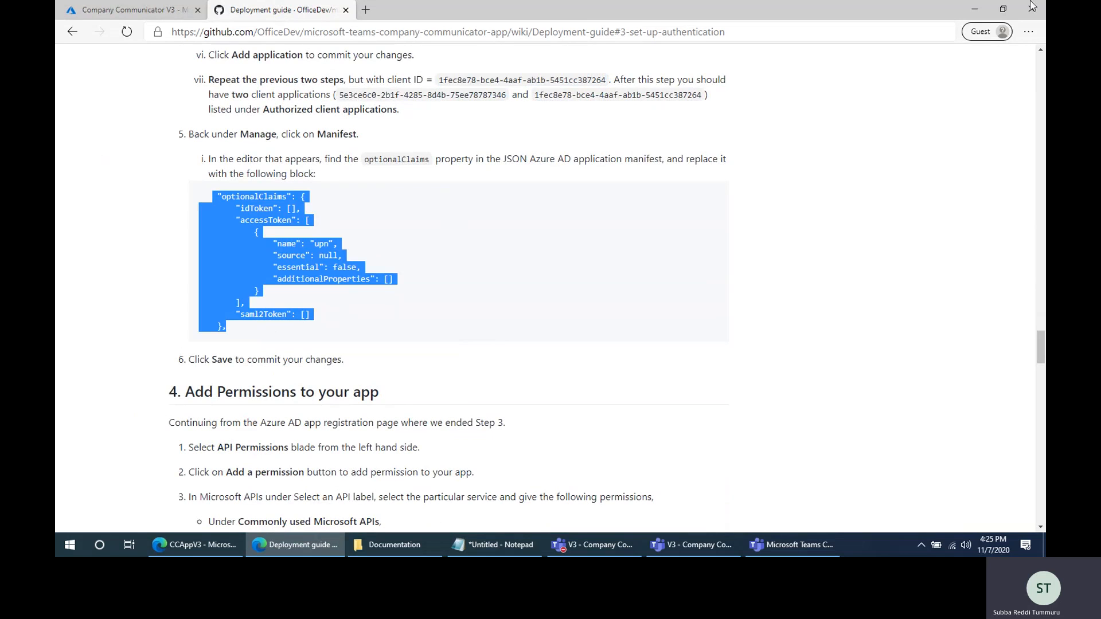
{"action": "left_click", "coordinate": [121, 10]}
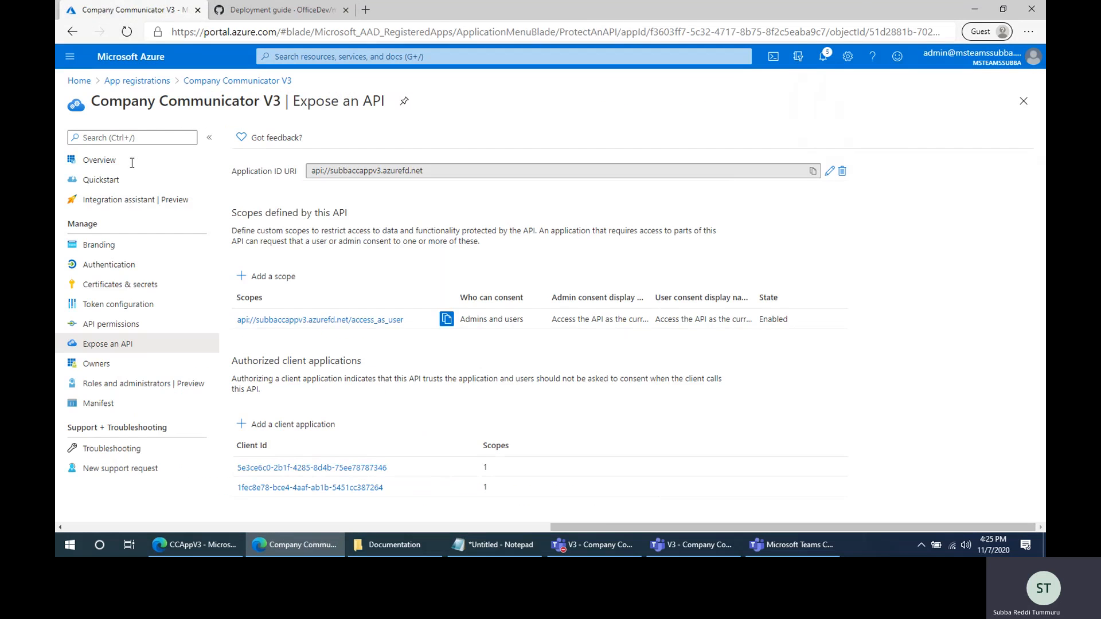
{"action": "left_click", "coordinate": [96, 409]}
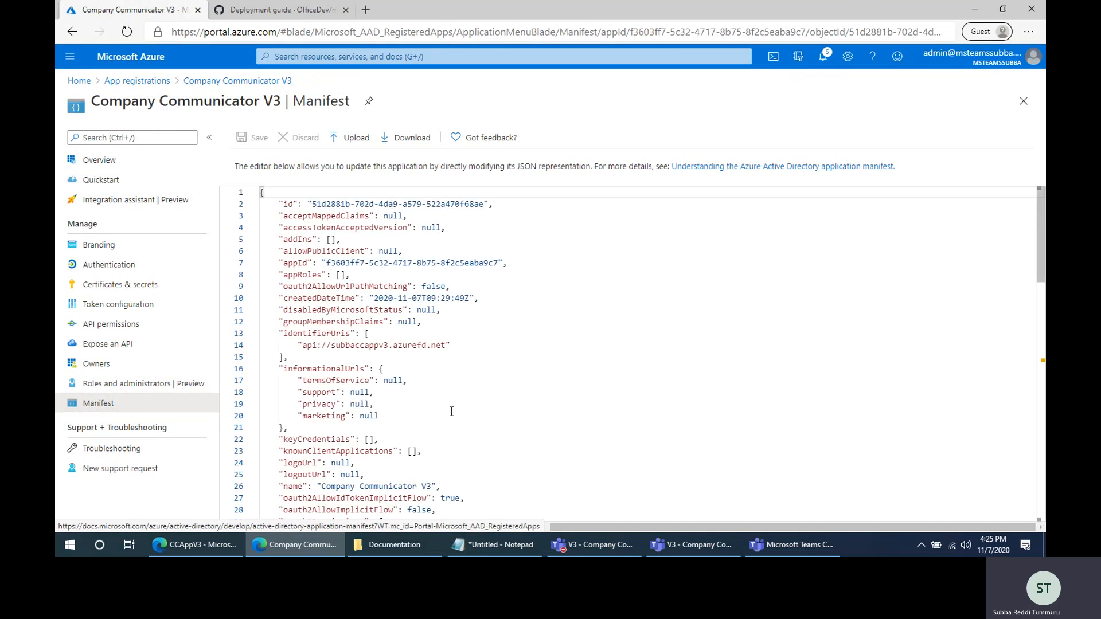
- Replace the manifest's optionalClaims line with the copied block and save the manifest
{"action": "scroll", "coordinate": [482, 417], "scroll_direction": "down", "scroll_amount": 5}
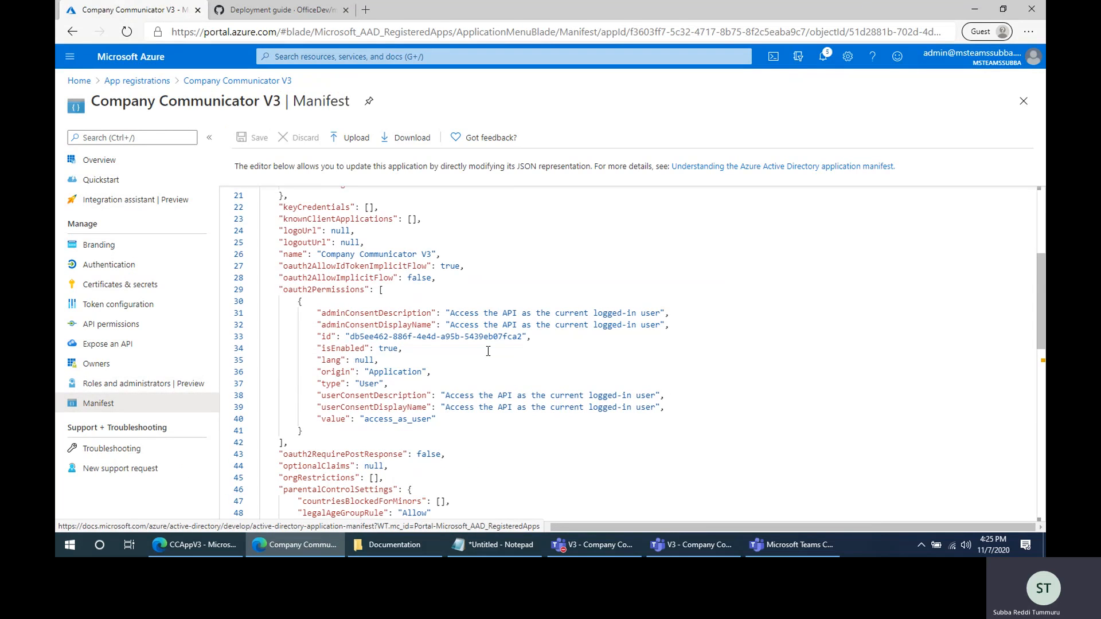
{"action": "left_click_drag", "start_coordinate": [279, 466], "coordinate": [388, 466]}
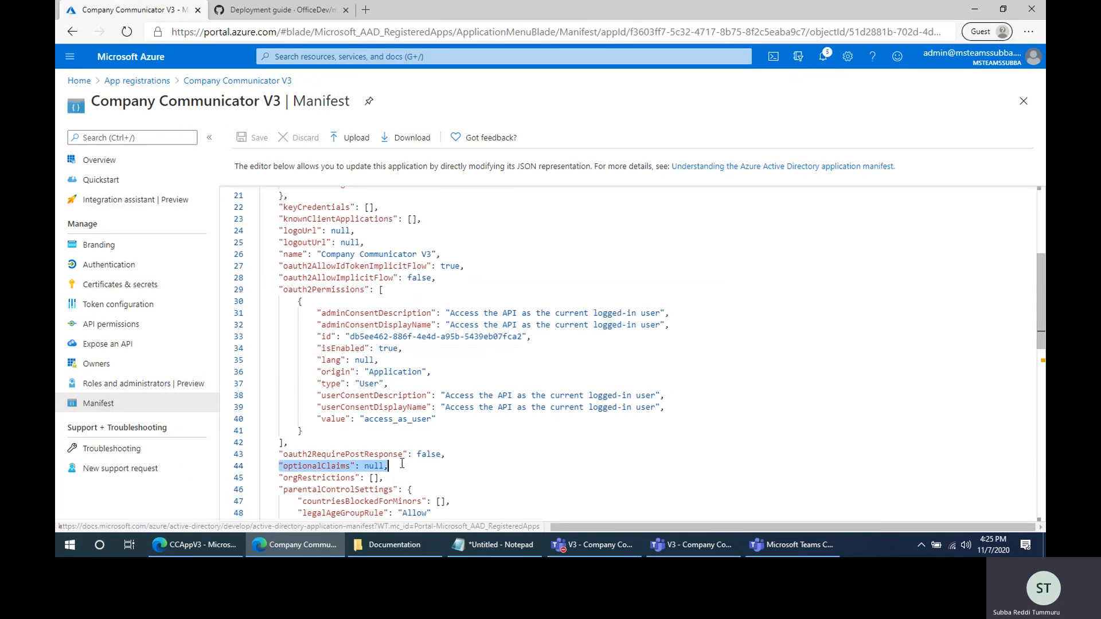
{"action": "scroll", "coordinate": [580, 436], "scroll_direction": "down", "scroll_amount": 5}
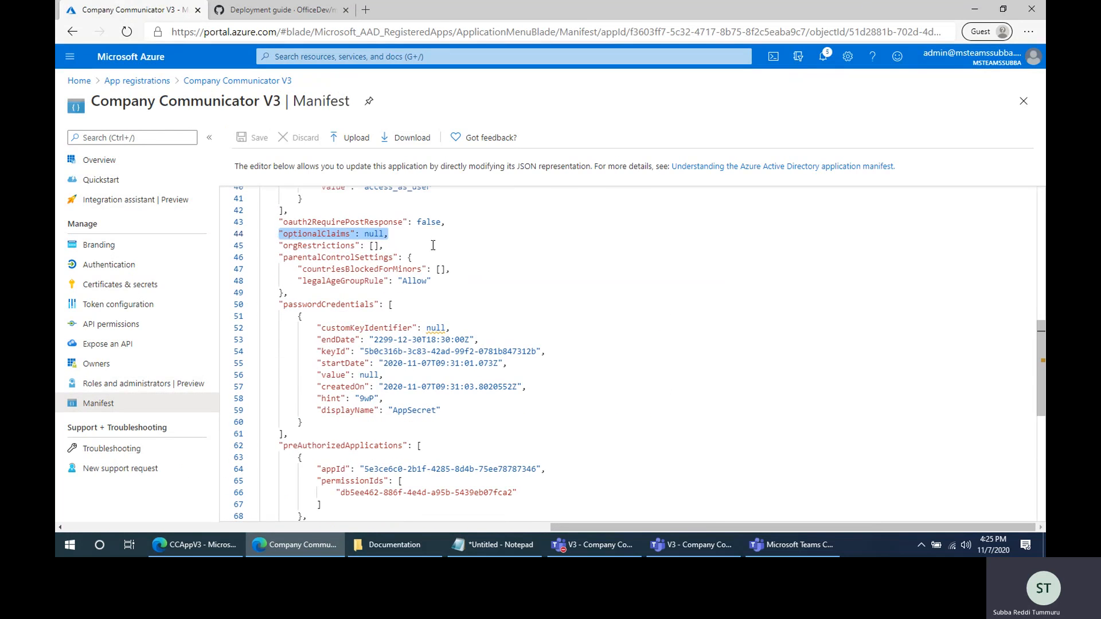
{"action": "key", "text": "ctrl+v"}
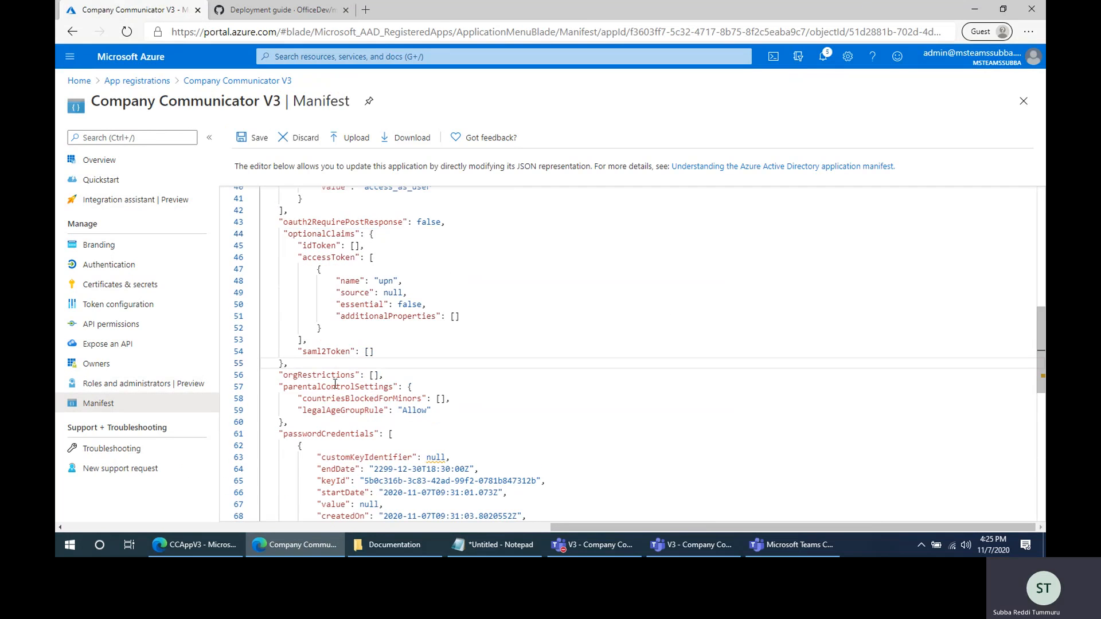
{"action": "left_click", "coordinate": [256, 139]}
- Consult the deployment guide's "Add Permissions to your app" section and open the app registration's API permissions
{"action": "left_click", "coordinate": [274, 11]}
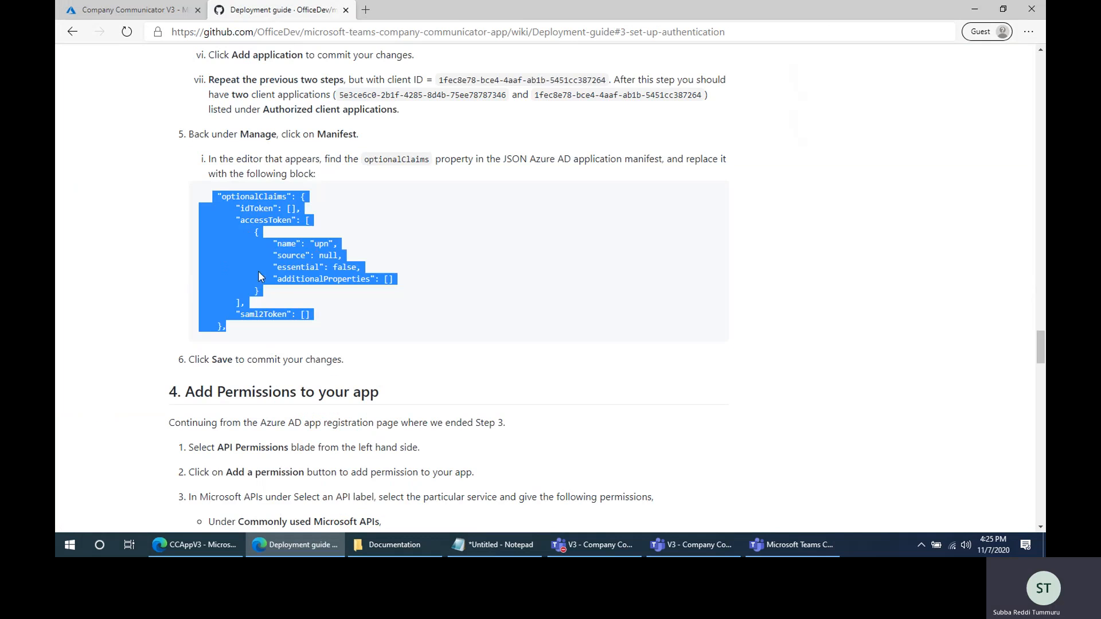
{"action": "left_click", "coordinate": [141, 13]}
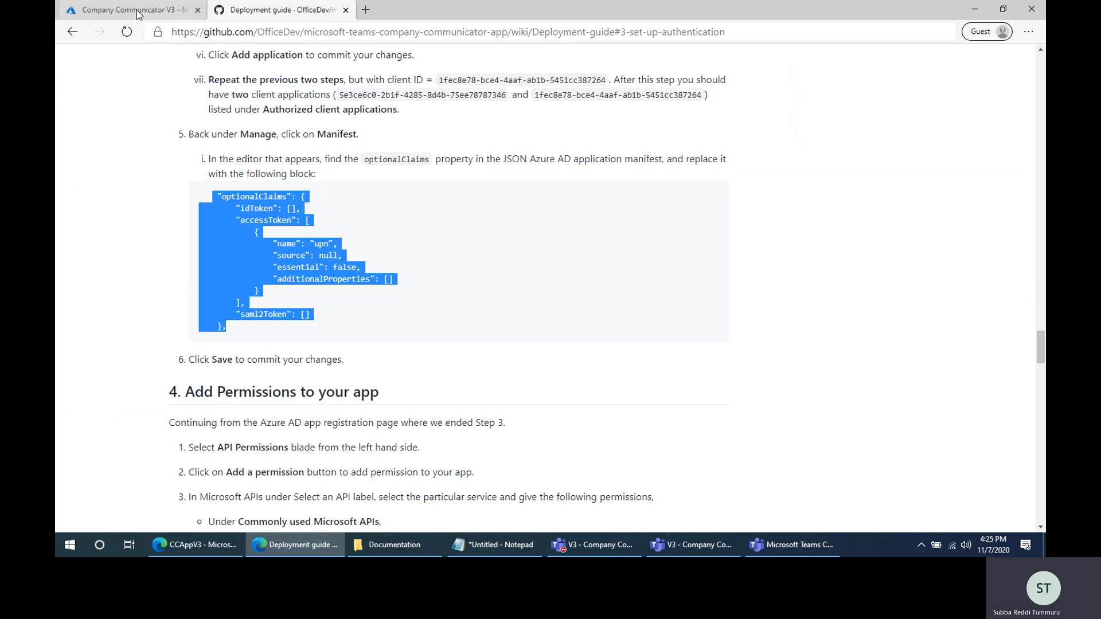
{"action": "left_click", "coordinate": [274, 11]}
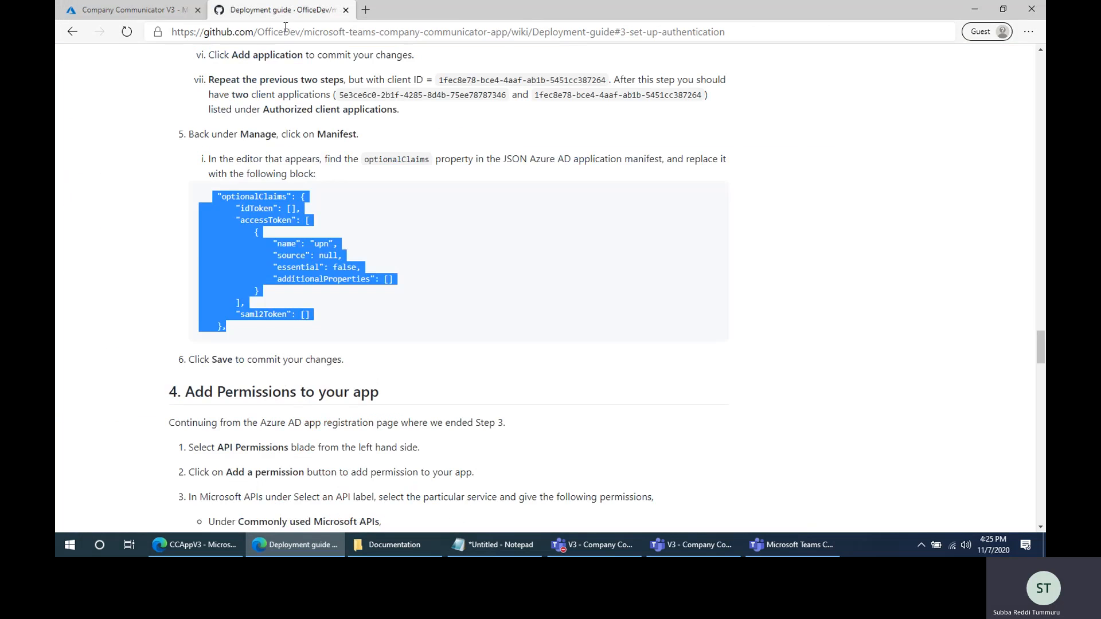
{"action": "scroll", "coordinate": [424, 378], "scroll_direction": "down", "scroll_amount": 3}
{"action": "scroll", "coordinate": [360, 323], "scroll_direction": "down", "scroll_amount": 1}
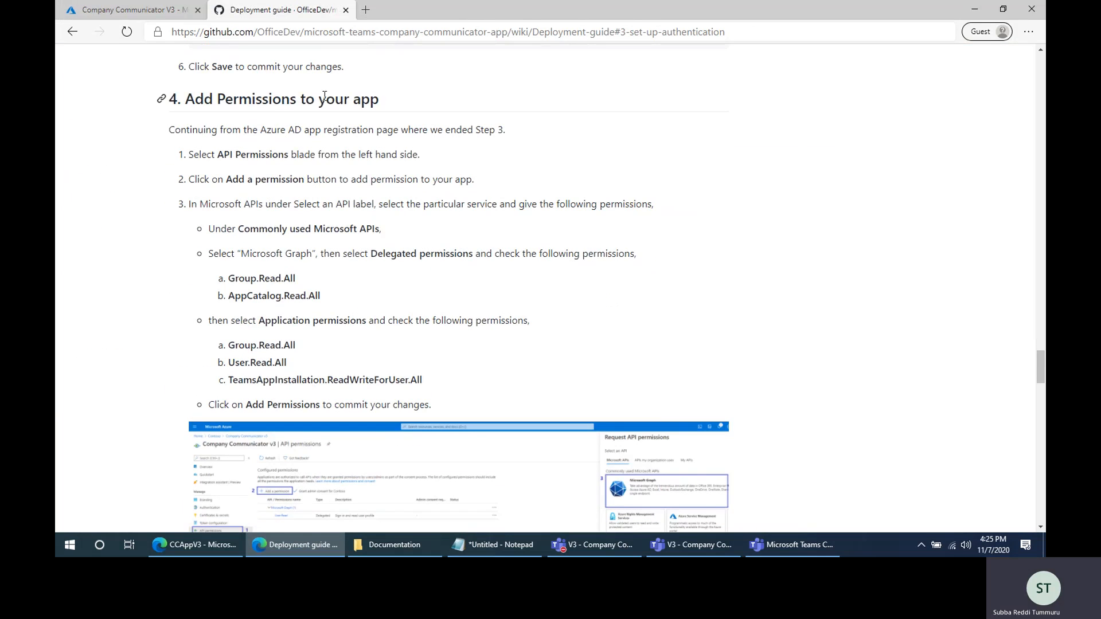
{"action": "left_click", "coordinate": [140, 15]}
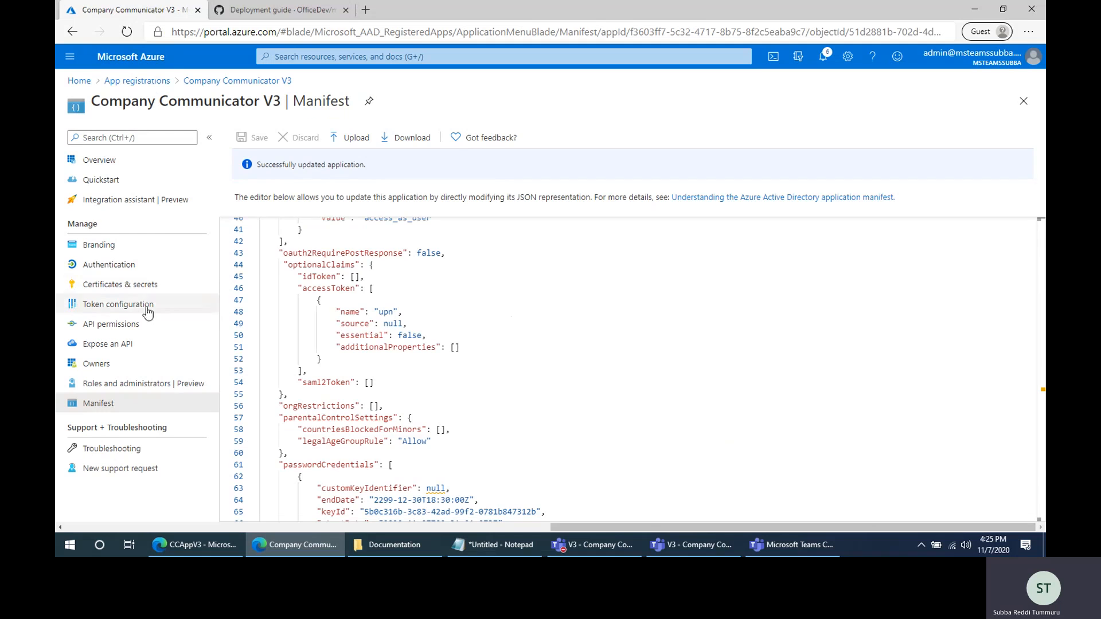
{"action": "left_click", "coordinate": [127, 326]}
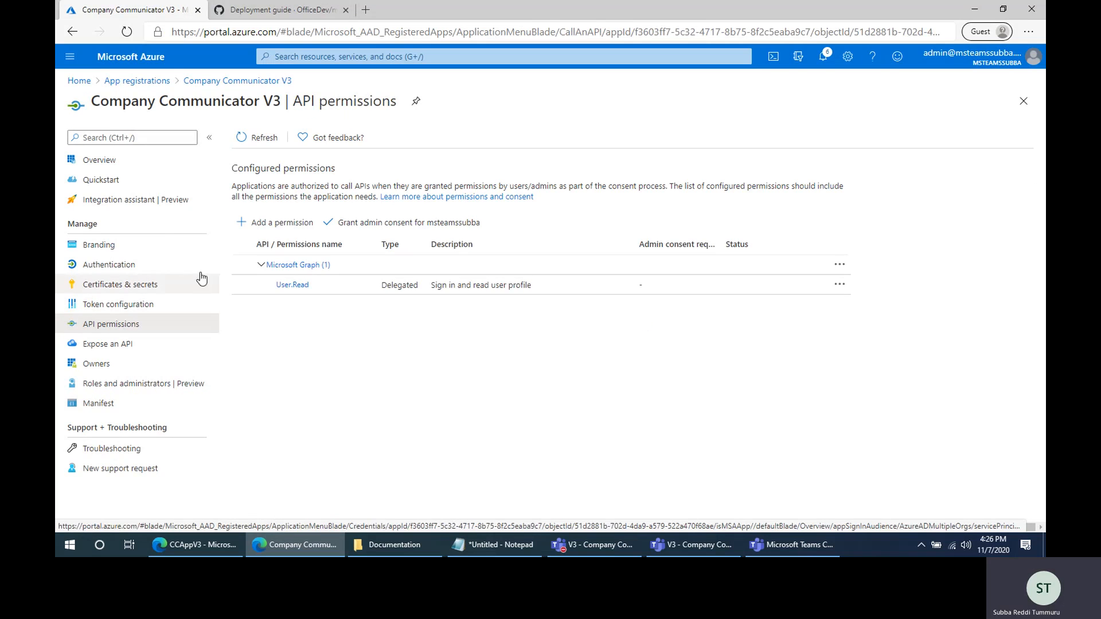
- Start a Microsoft Graph delegated permissions request and select Group.Read.All
{"action": "left_click", "coordinate": [279, 223]}
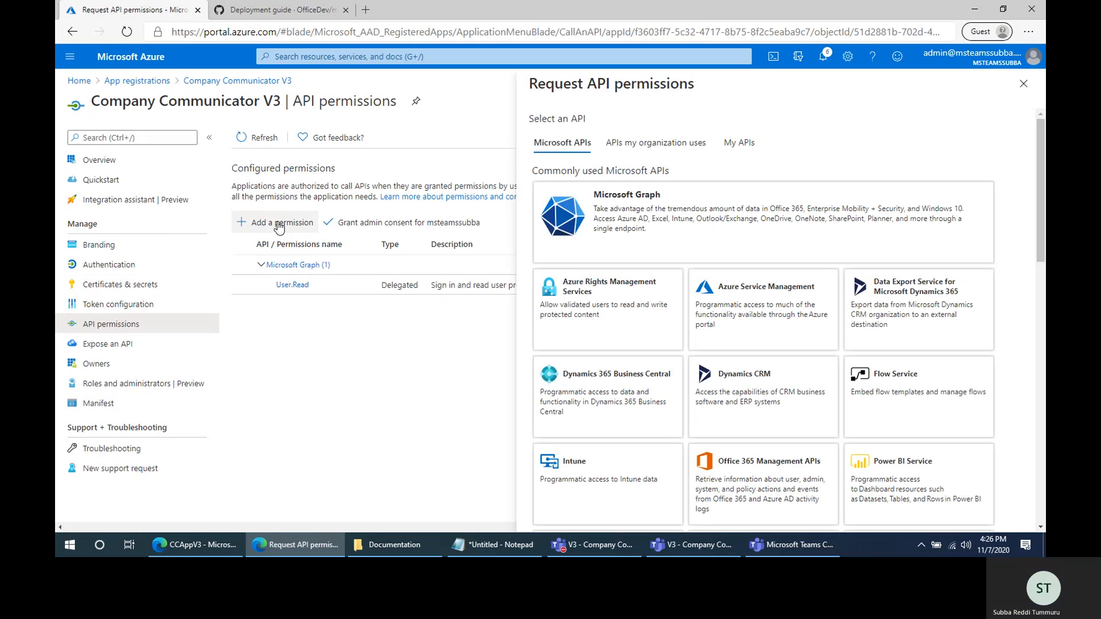
{"action": "left_click", "coordinate": [650, 222]}
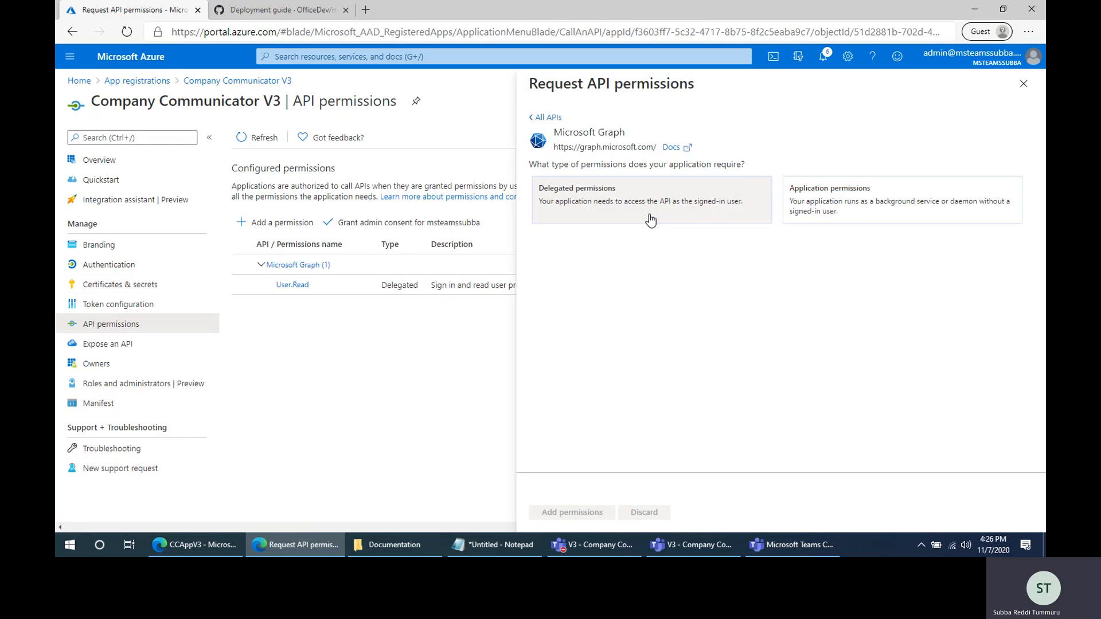
{"action": "left_click", "coordinate": [588, 196]}
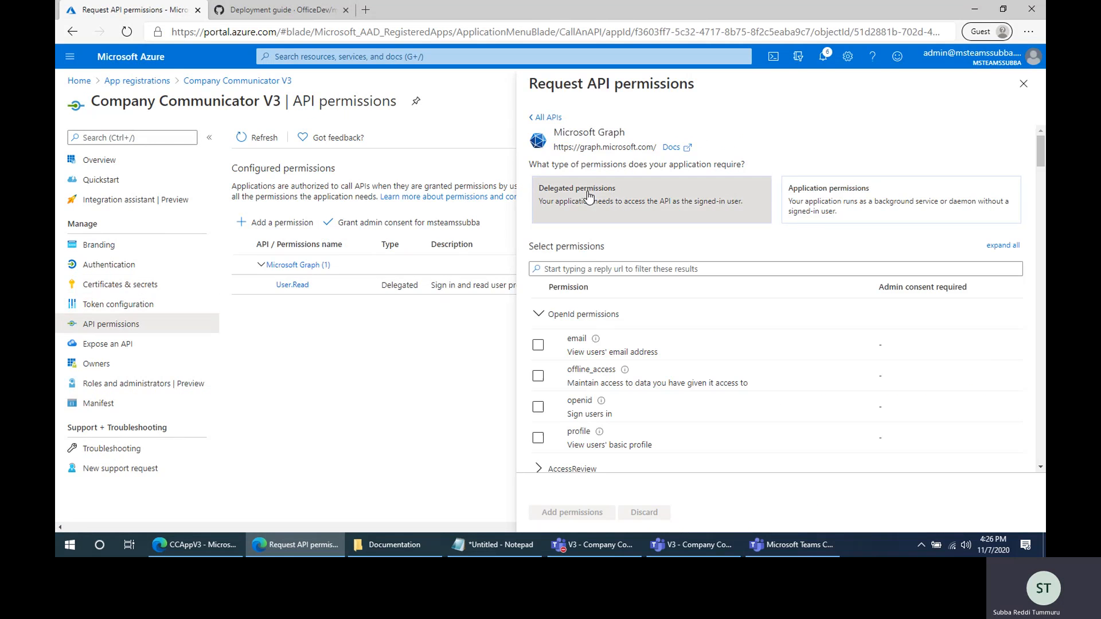
{"action": "left_click", "coordinate": [596, 271]}
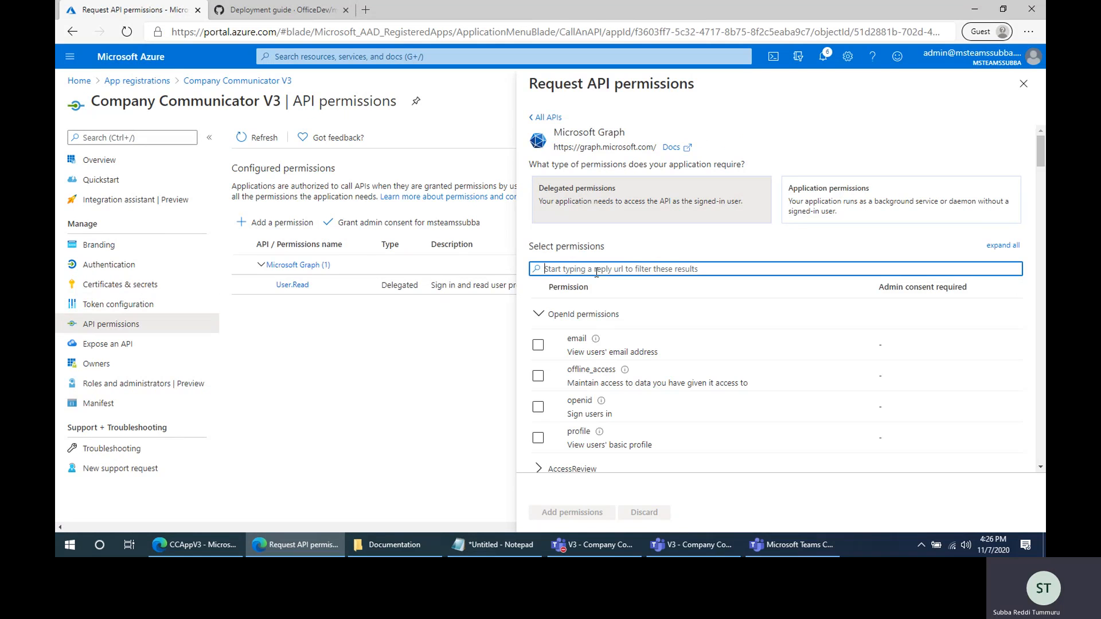
{"action": "type", "text": "Group.R"}
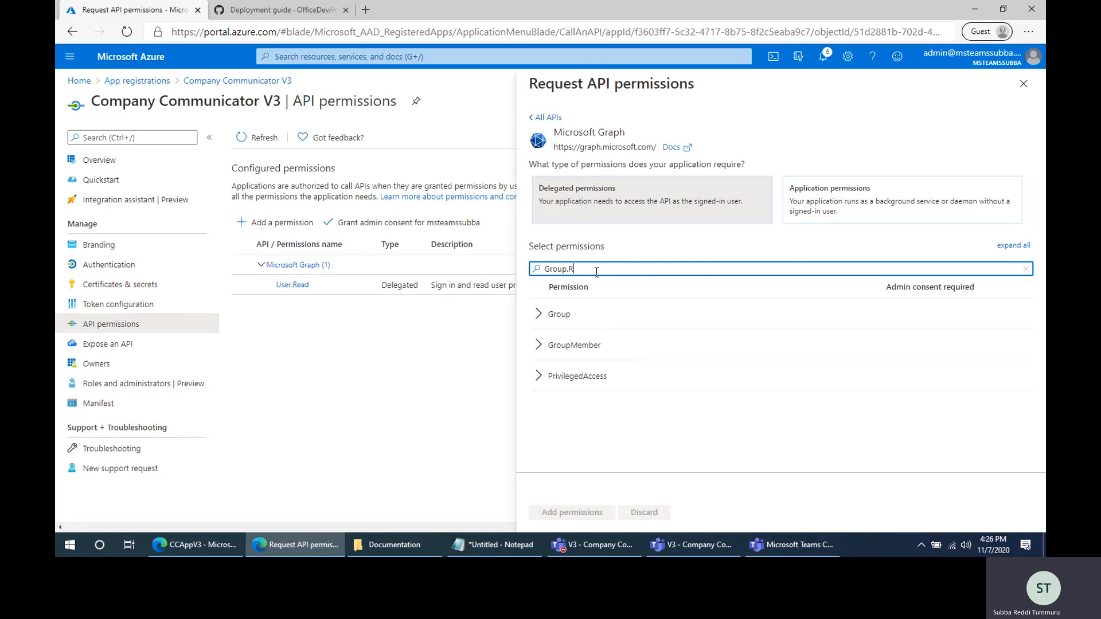
{"action": "type", "text": "ead.All"}
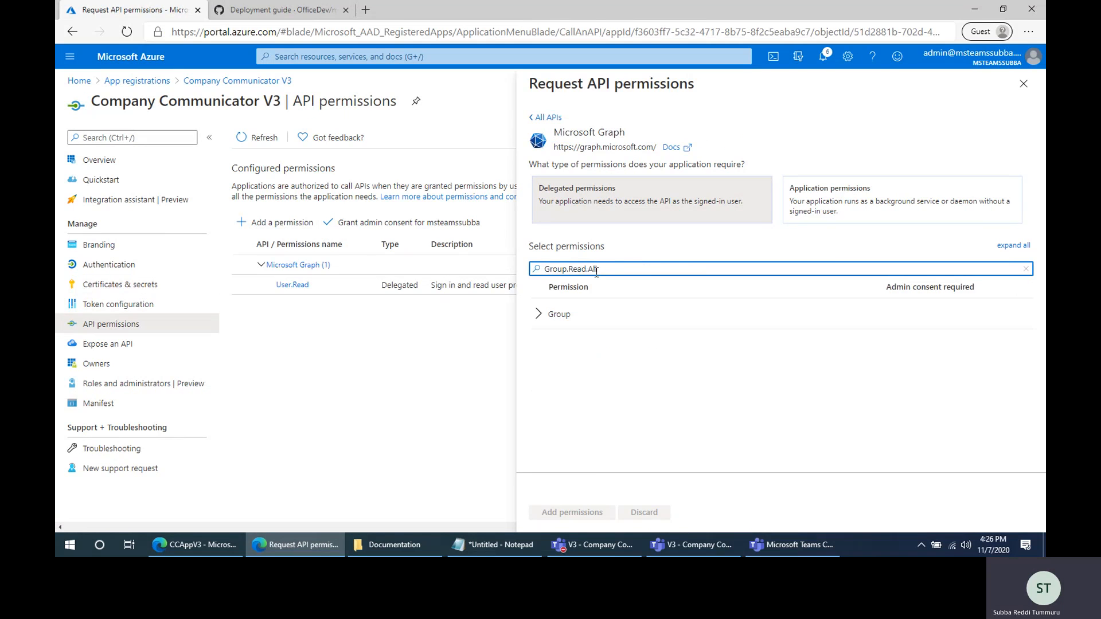
{"action": "left_click", "coordinate": [538, 313]}
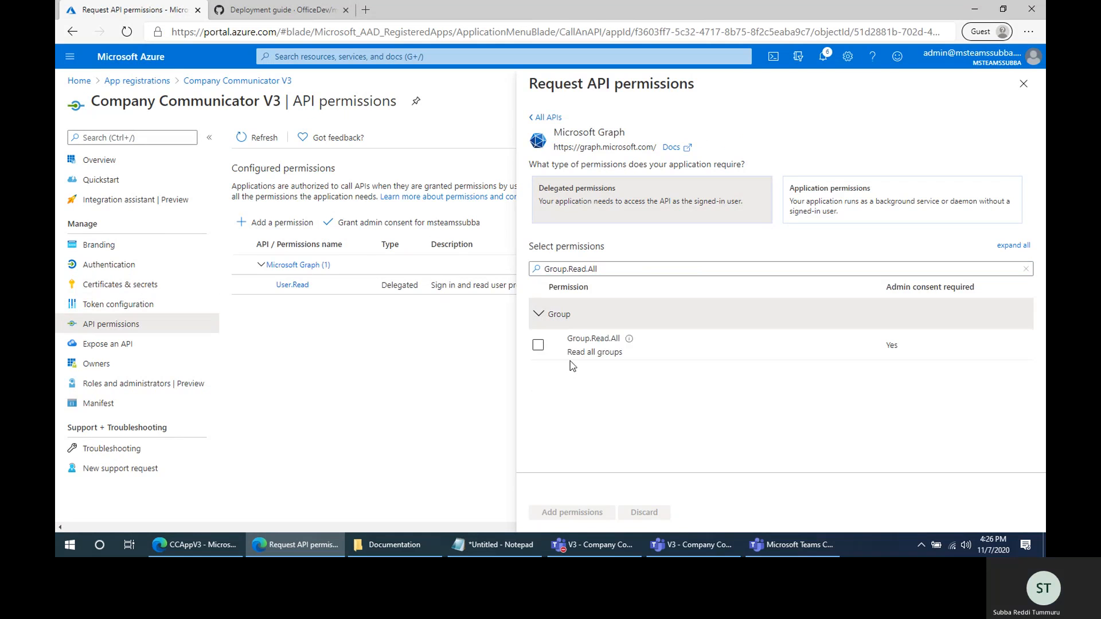
{"action": "left_click", "coordinate": [538, 345]}
- Select the delegated AppCatalog.Read.All permission as well and add the chosen delegated permissions to the app
{"action": "left_click_drag", "start_coordinate": [597, 269], "coordinate": [518, 278]}
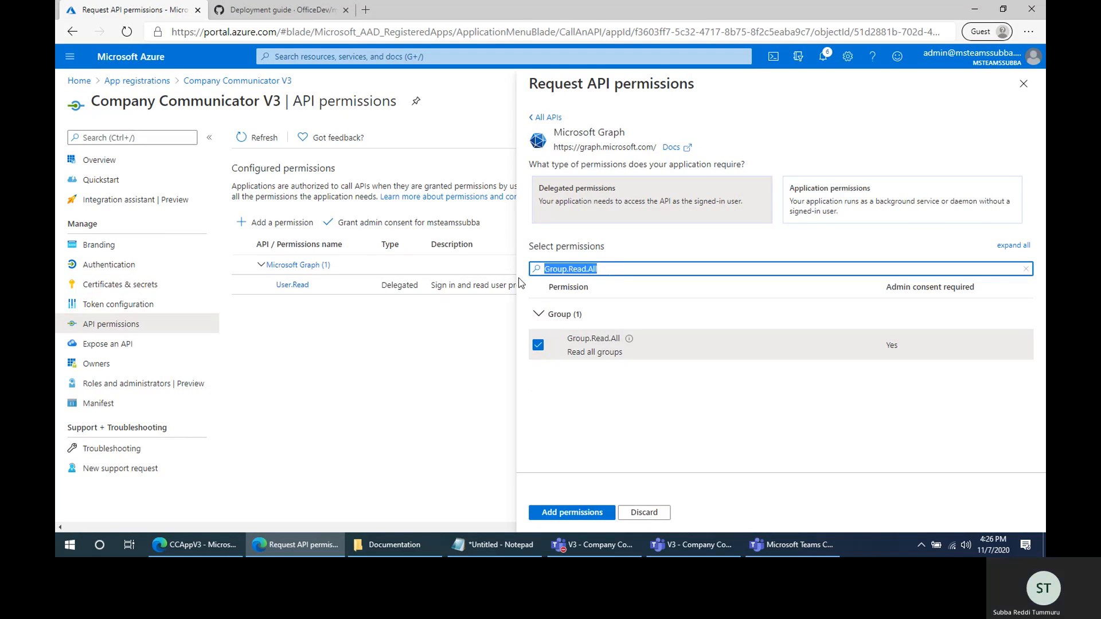
{"action": "type", "text": "AppCa"}
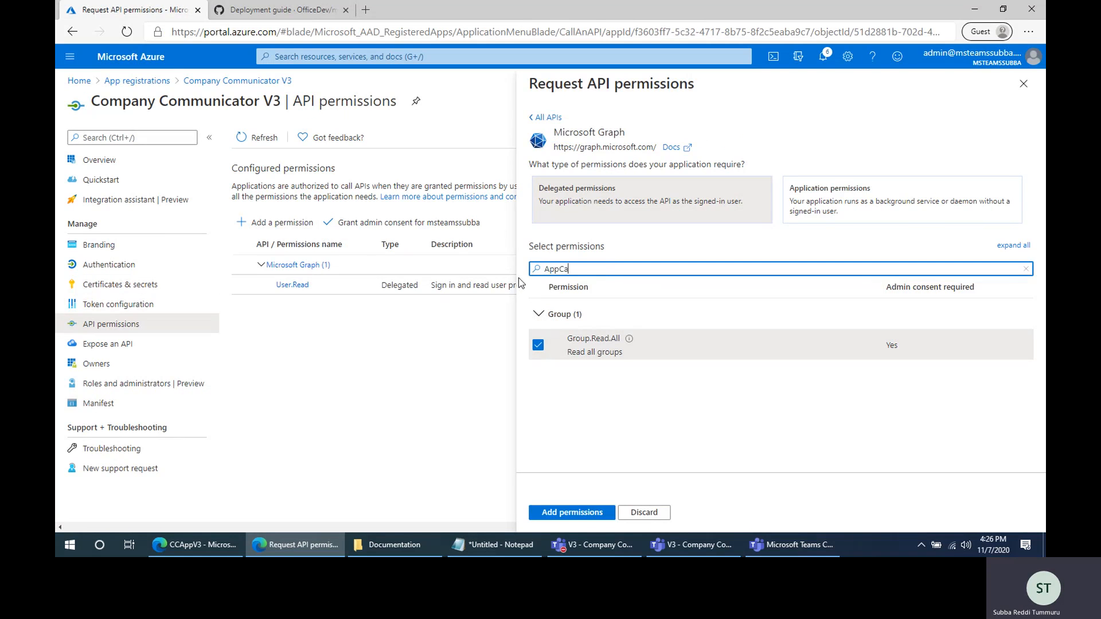
{"action": "type", "text": "talog."}
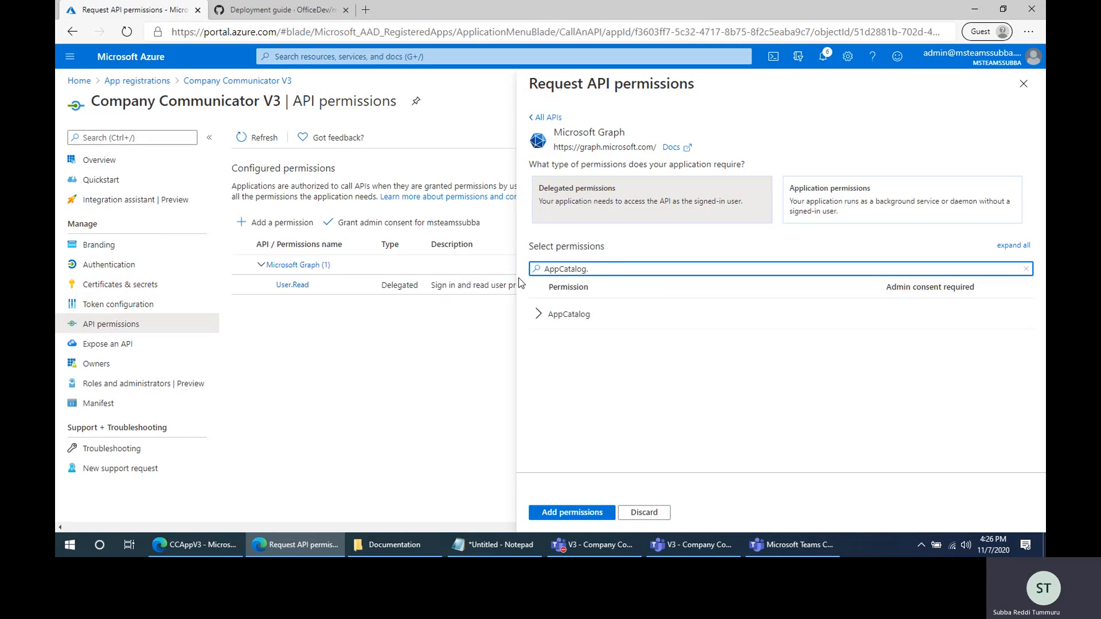
{"action": "type", "text": "Read.All"}
{"action": "left_click", "coordinate": [538, 314]}
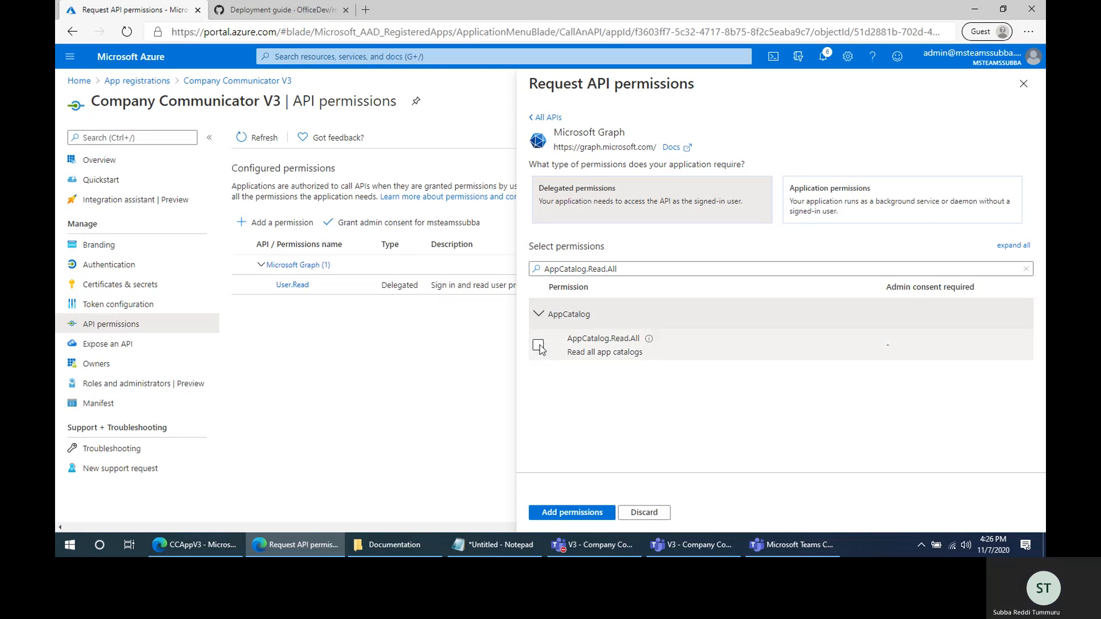
{"action": "left_click", "coordinate": [538, 345]}
{"action": "left_click", "coordinate": [579, 513]}
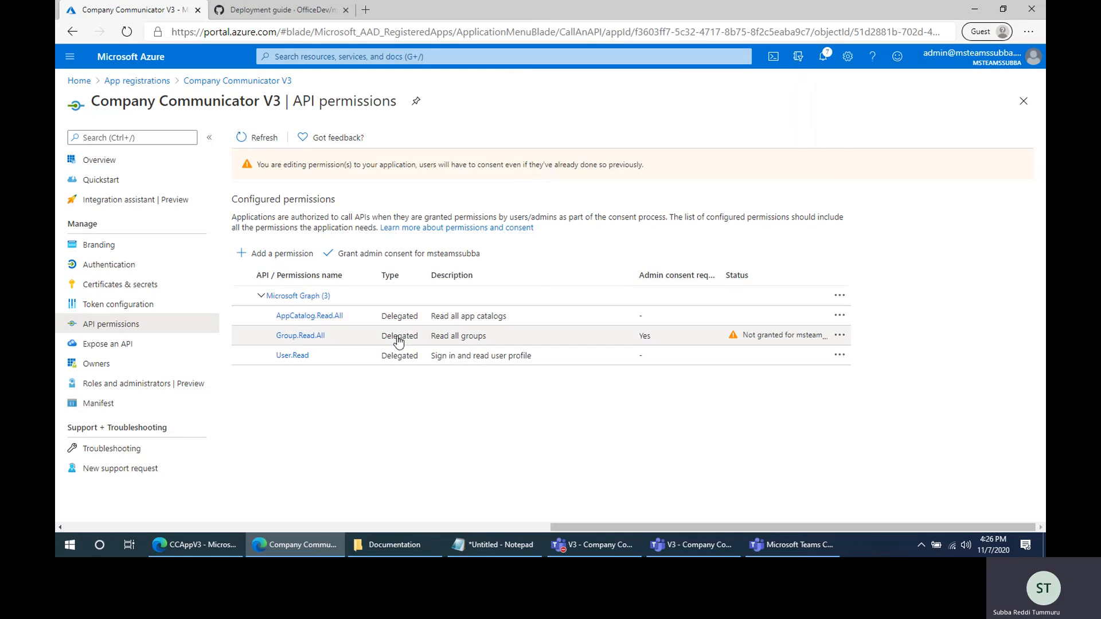
- Start a Microsoft Graph application permissions request and select Group.Read.All
{"action": "left_click", "coordinate": [282, 253]}
{"action": "left_click", "coordinate": [659, 210]}
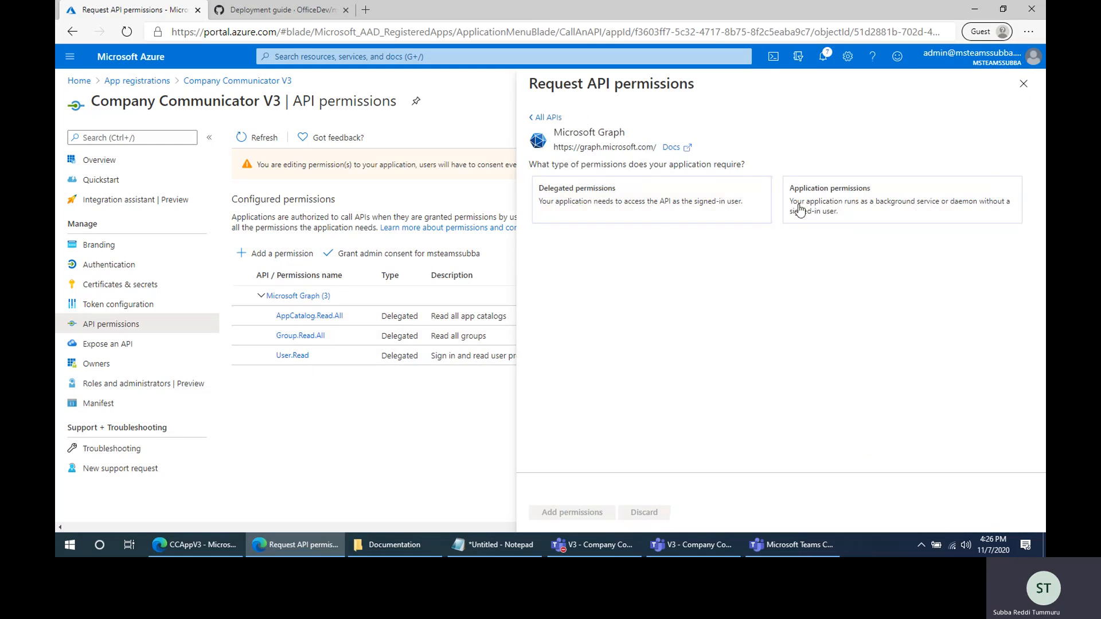
{"action": "left_click", "coordinate": [844, 198]}
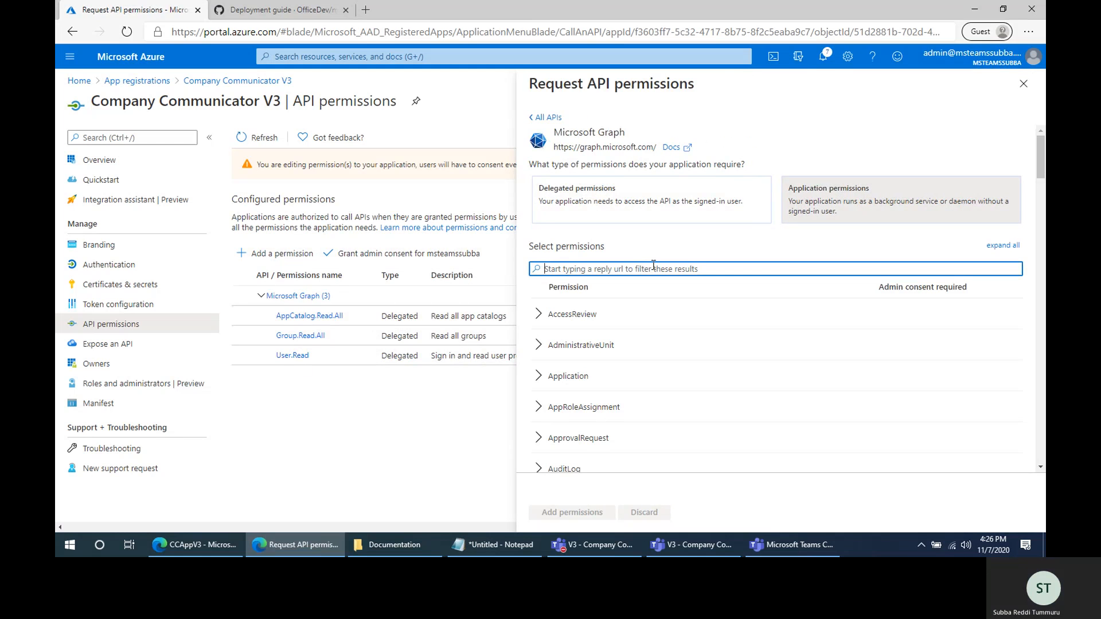
{"action": "type", "text": "Group."}
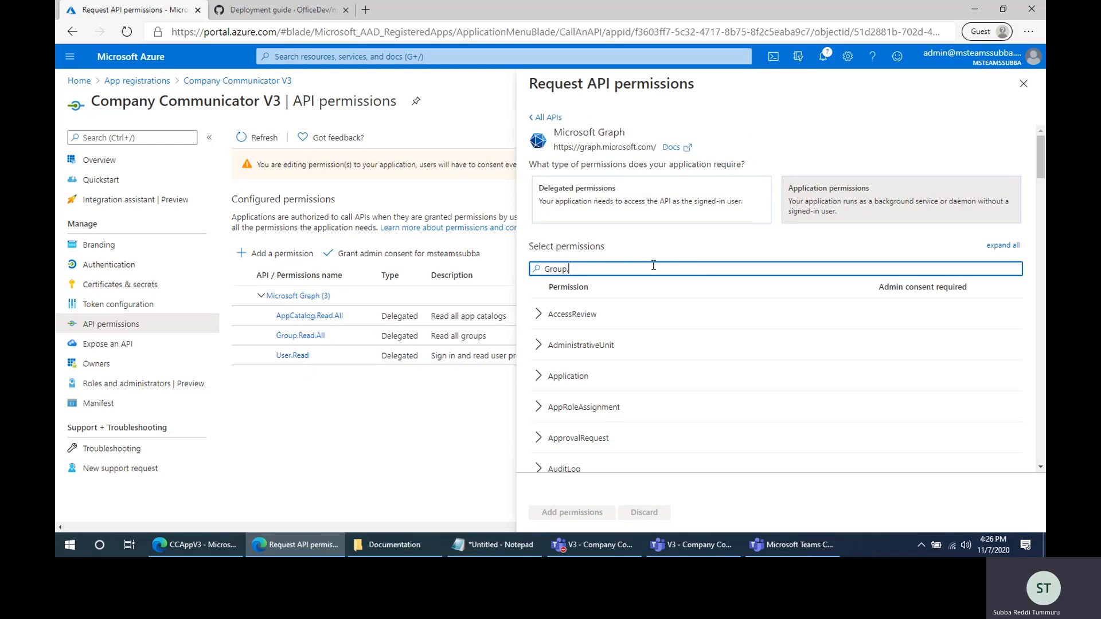
{"action": "type", "text": "Read.All"}
{"action": "left_click", "coordinate": [540, 315]}
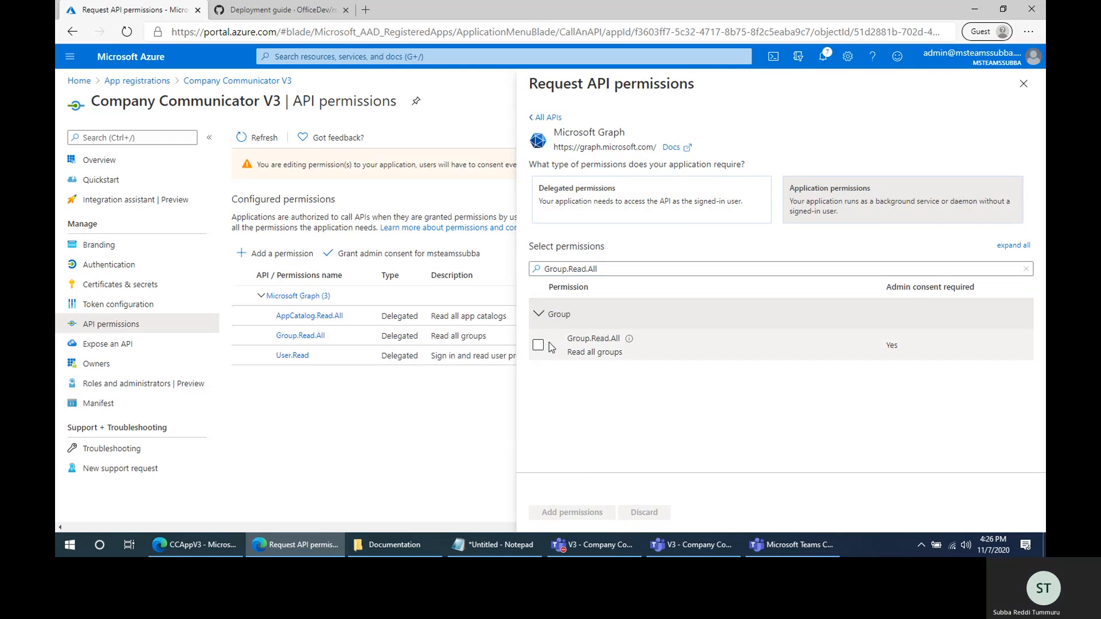
{"action": "left_click", "coordinate": [539, 346]}
- Find User.Read.All among the application permissions and select it
{"action": "left_click_drag", "start_coordinate": [599, 268], "coordinate": [515, 267]}
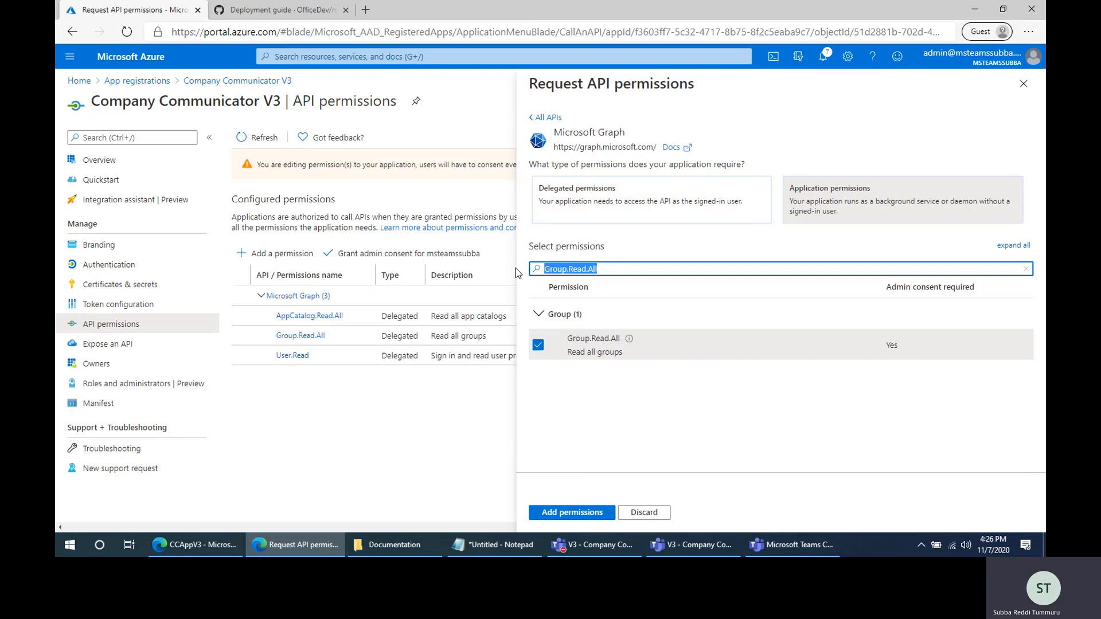
{"action": "type", "text": "User.read.All"}
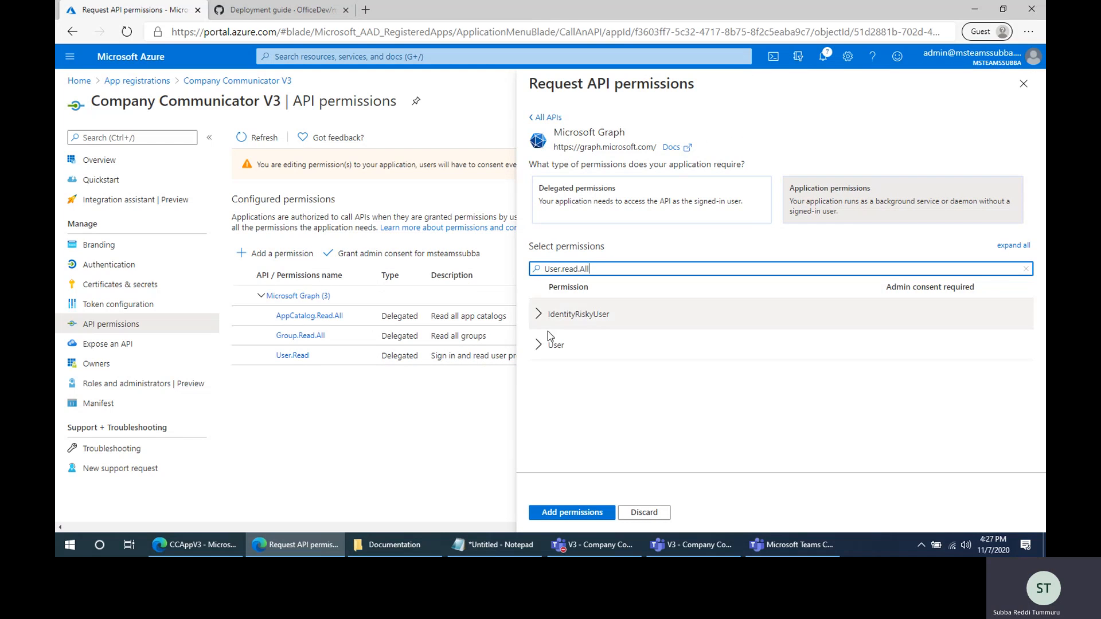
{"action": "left_click", "coordinate": [543, 350]}
{"action": "left_click", "coordinate": [537, 376]}
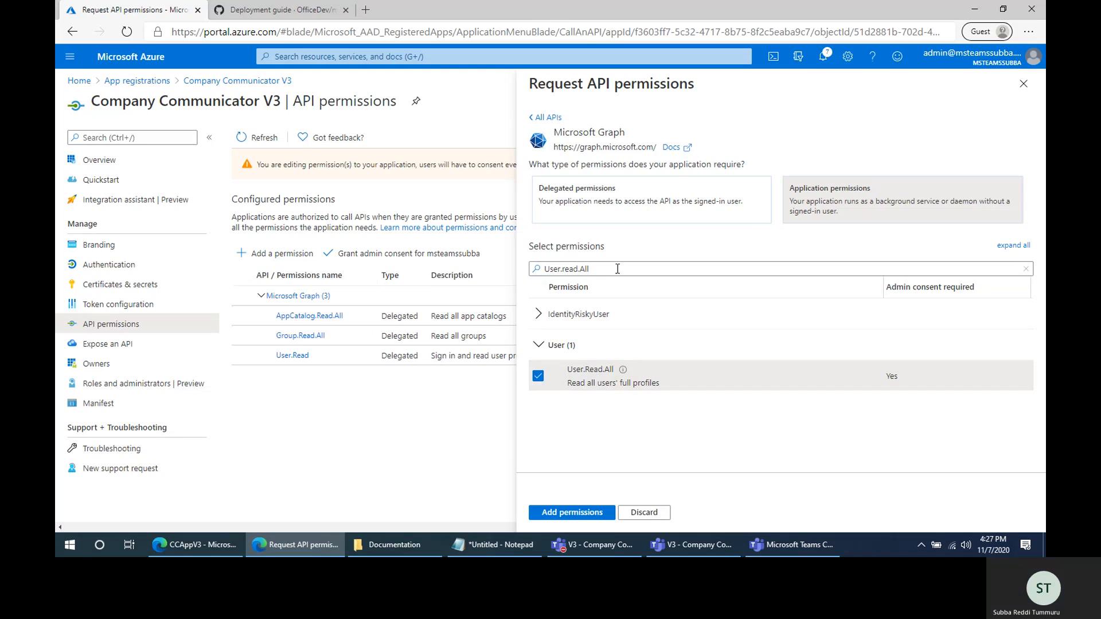
- Select the TeamsAppInstallation.ReadWriteForUser.All application permission and add the chosen application permissions to the app
{"action": "left_click_drag", "start_coordinate": [616, 269], "coordinate": [456, 255]}
{"action": "type", "text": "TeamsAppInsta"}
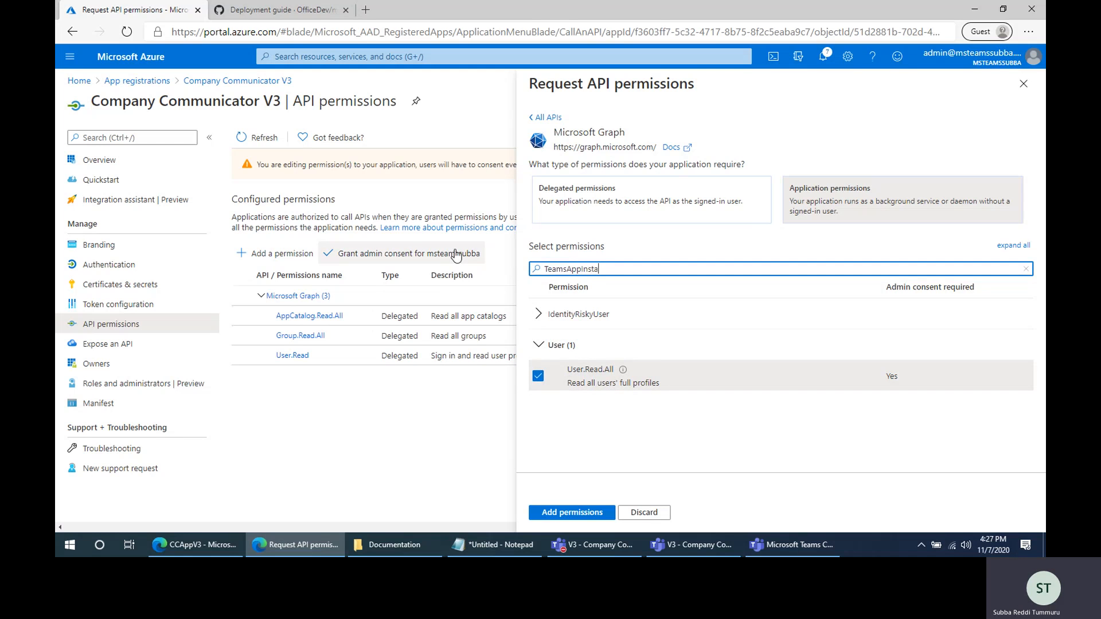
{"action": "type", "text": "llation.ReadWrite"}
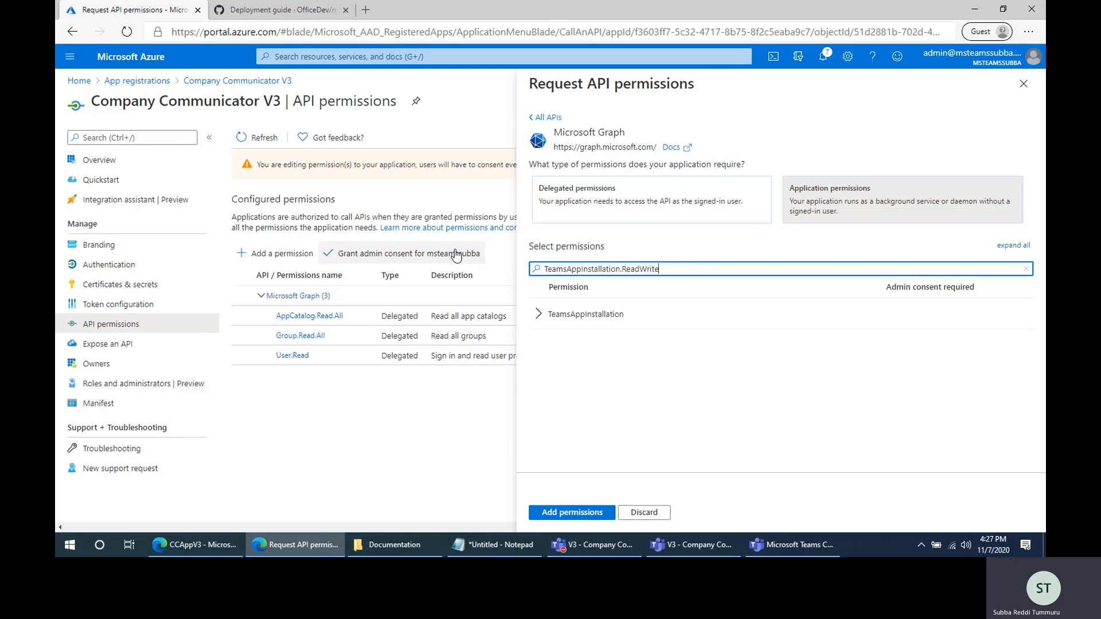
{"action": "type", "text": "foruser.All"}
{"action": "left_click", "coordinate": [538, 313]}
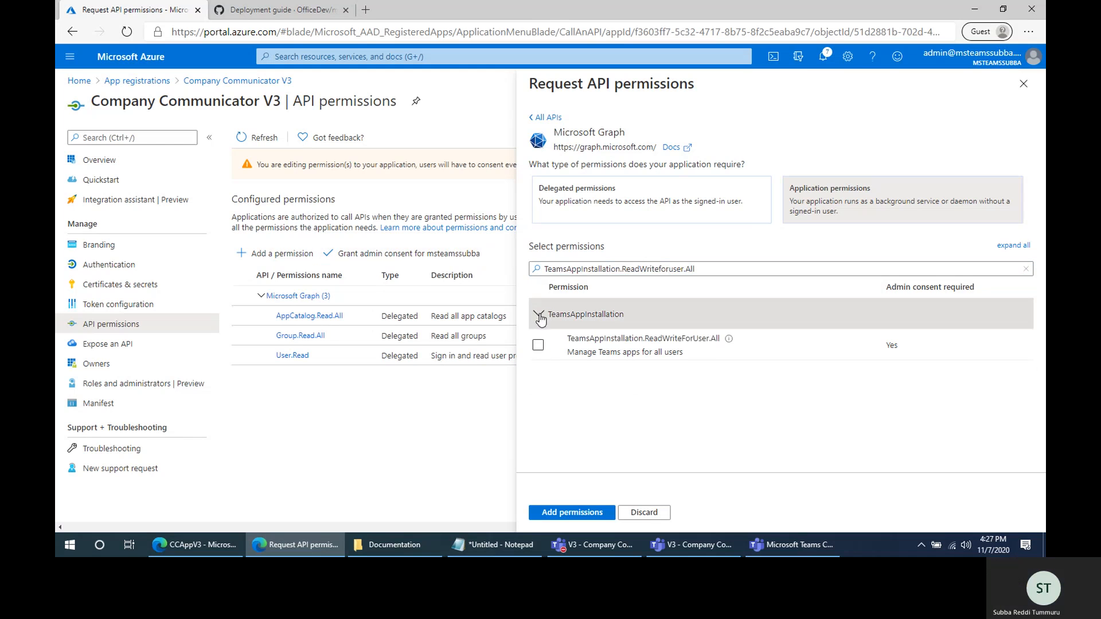
{"action": "left_click", "coordinate": [538, 345]}
{"action": "left_click", "coordinate": [567, 512]}
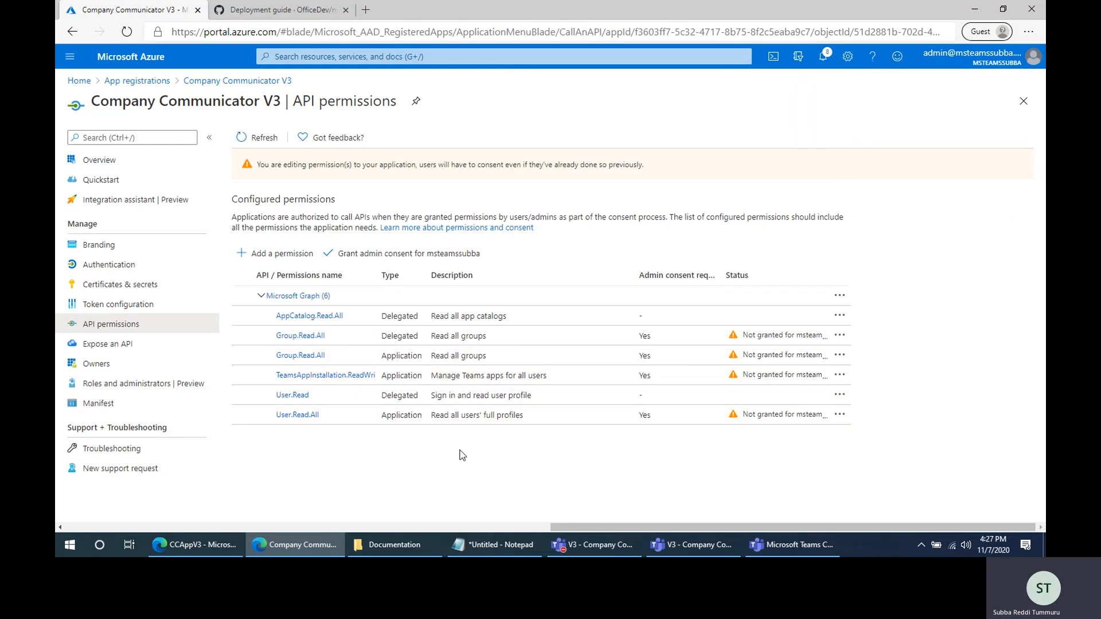
- Refresh the configured permissions list and grant admin consent for all accounts in the tenant
{"action": "left_click", "coordinate": [256, 139]}
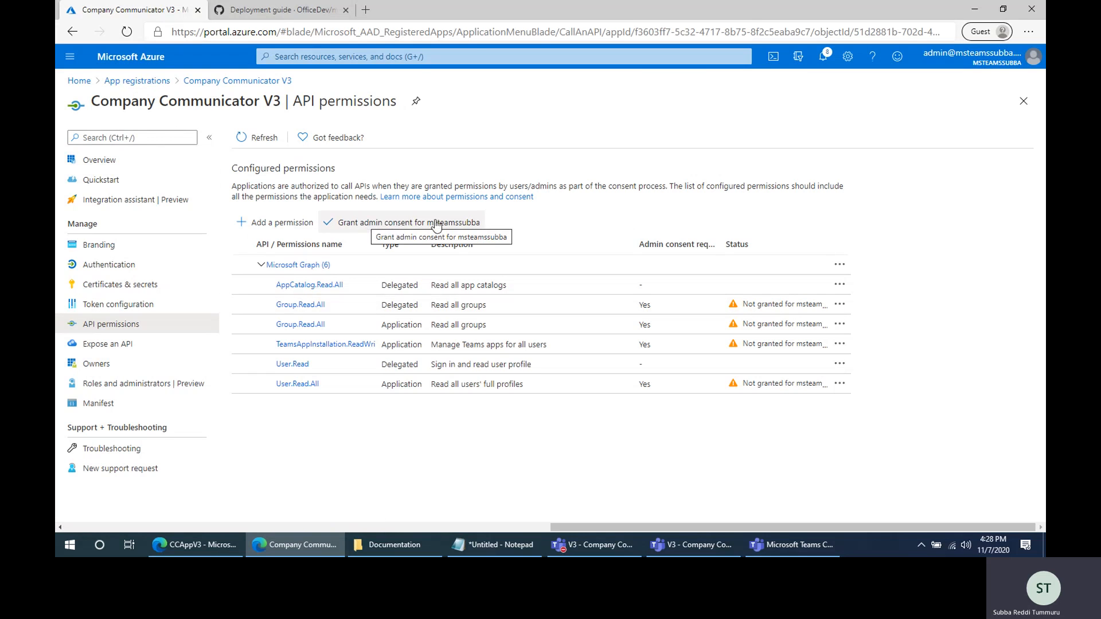
{"action": "left_click", "coordinate": [345, 225]}
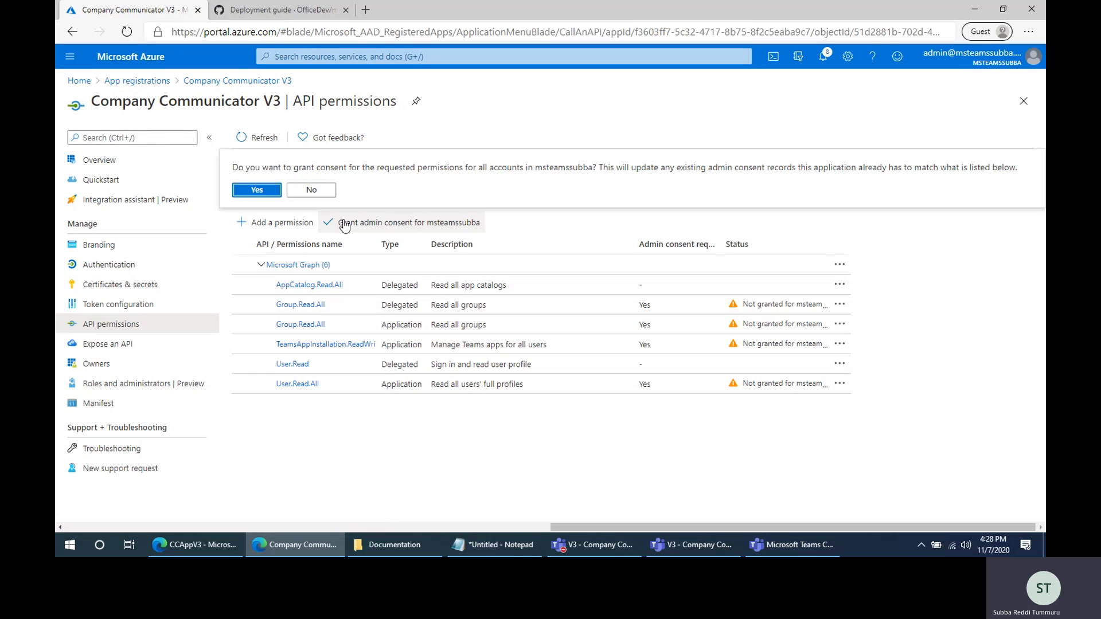
{"action": "left_click", "coordinate": [256, 190]}
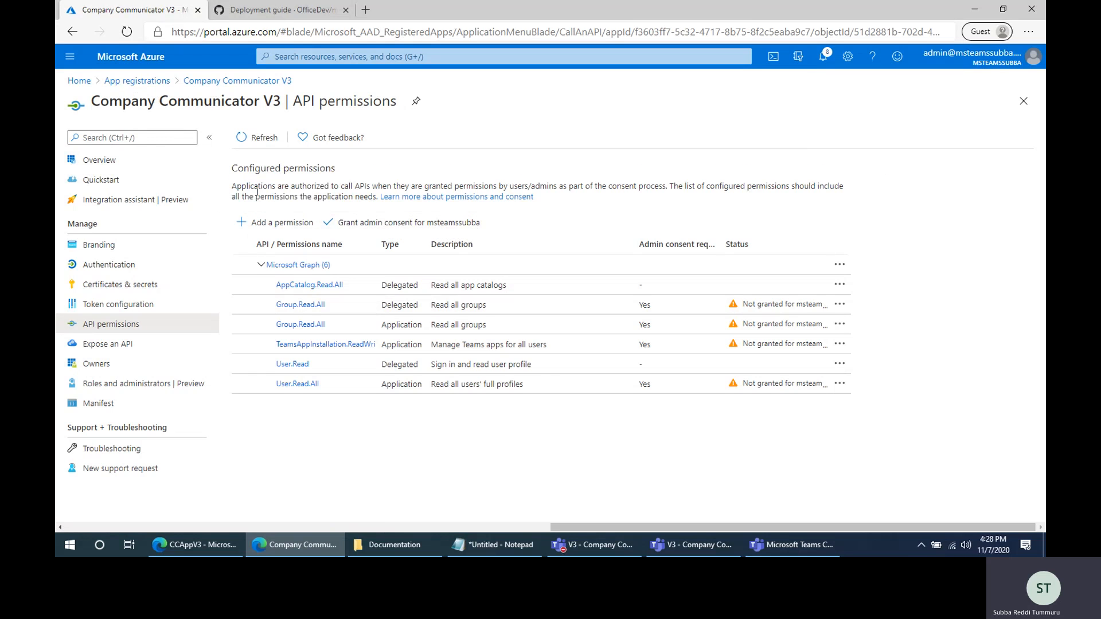
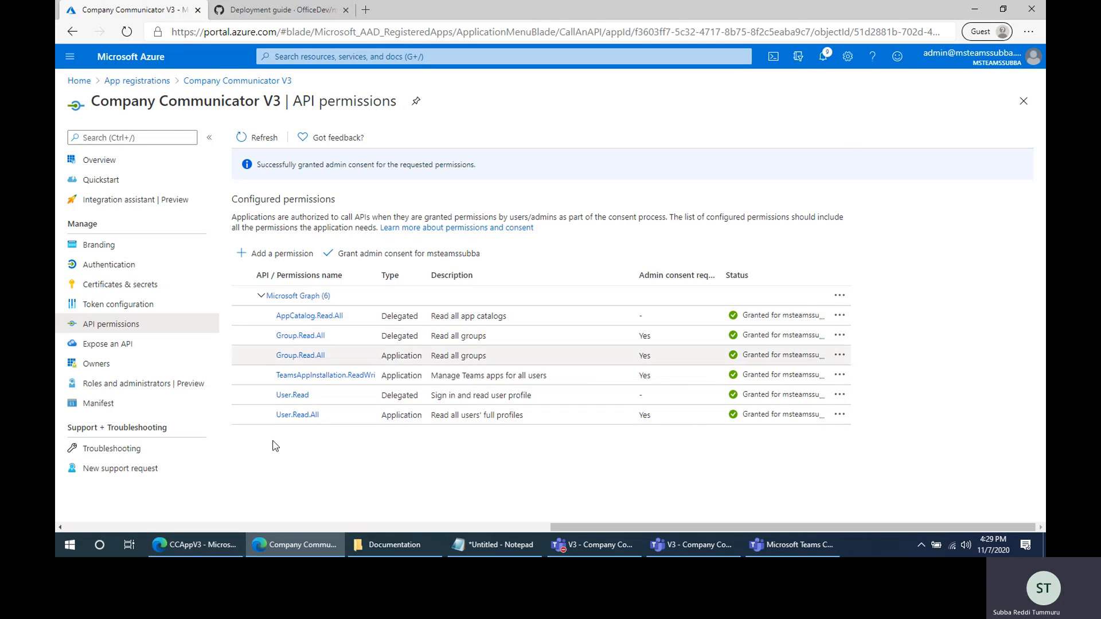
- Return to the GitHub deployment guide and review section 5 on creating the Teams app packages
{"action": "left_click", "coordinate": [195, 546]}
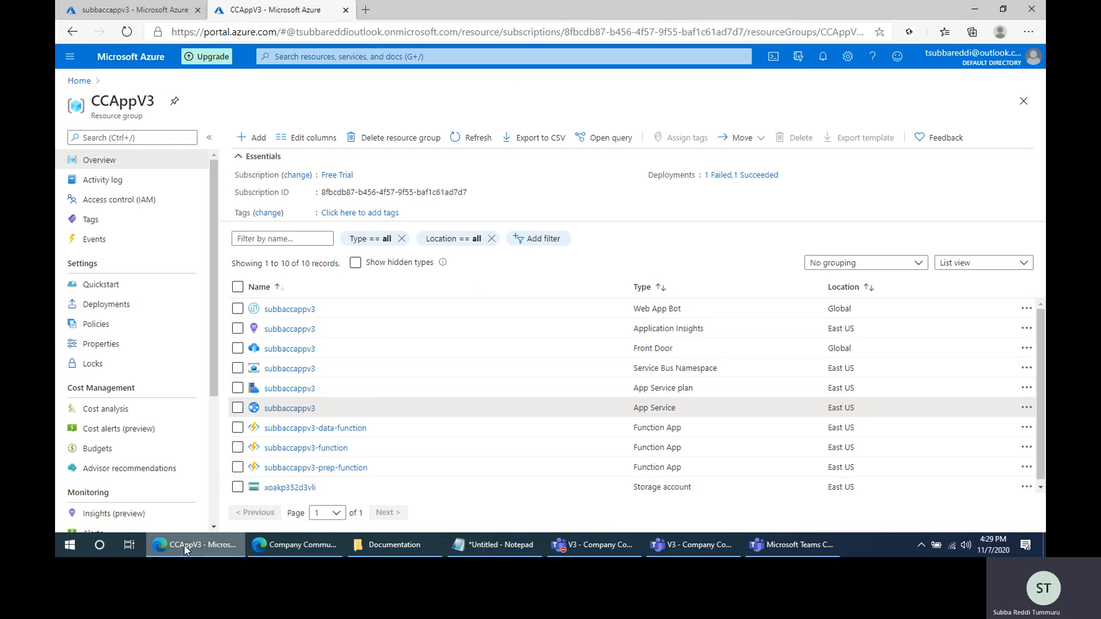
{"action": "left_click", "coordinate": [298, 545]}
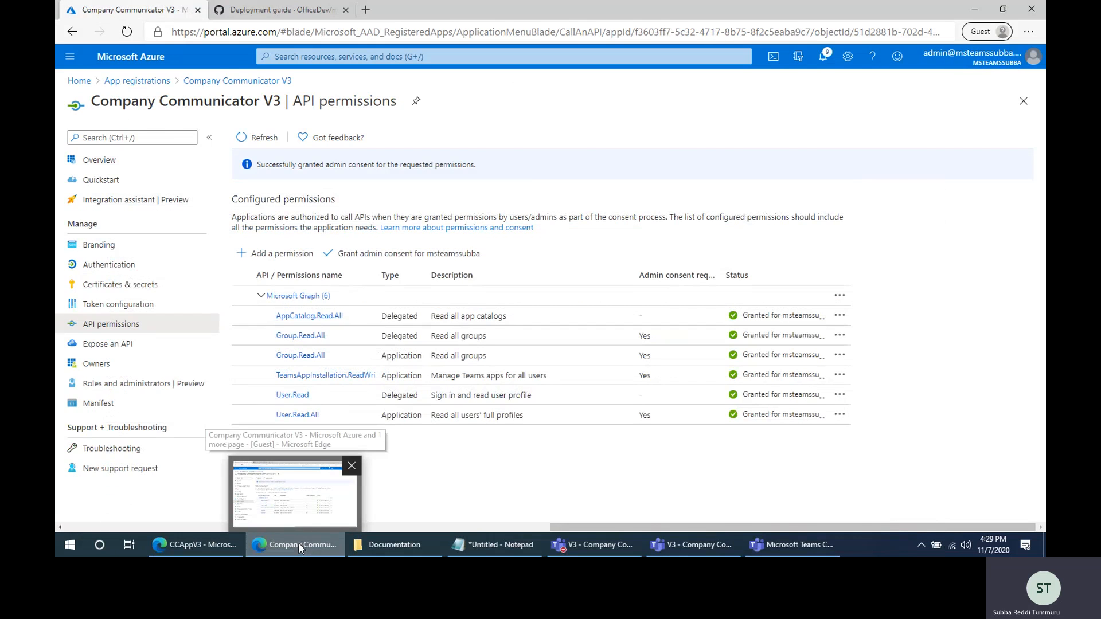
{"action": "left_click", "coordinate": [297, 11]}
{"action": "scroll", "coordinate": [439, 476], "scroll_direction": "down", "scroll_amount": 10}
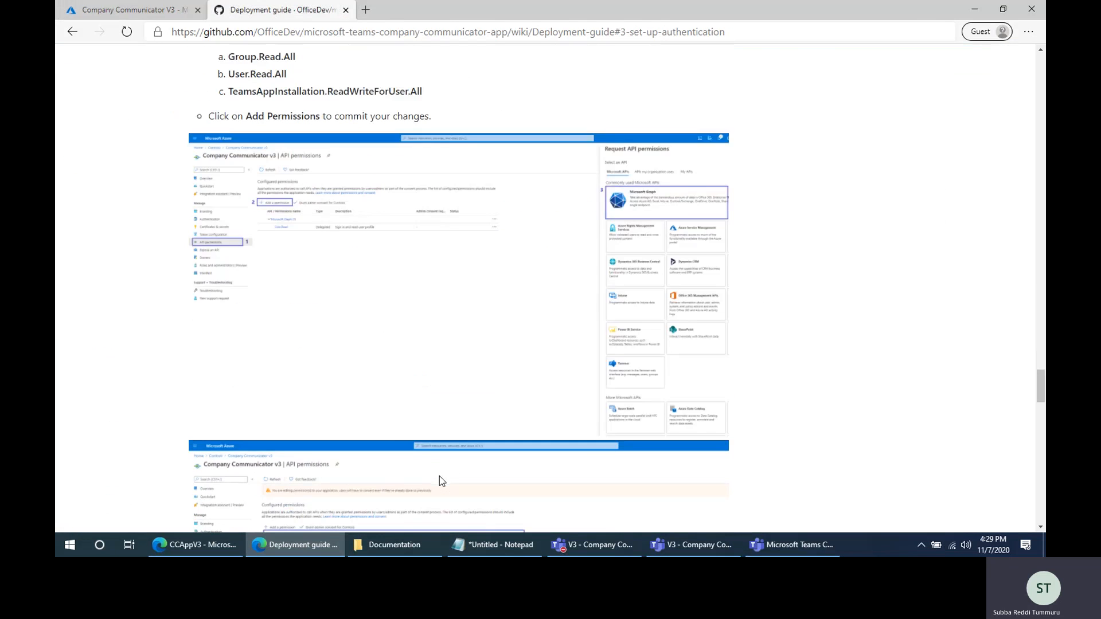
{"action": "scroll", "coordinate": [439, 476], "scroll_direction": "down", "scroll_amount": 5}
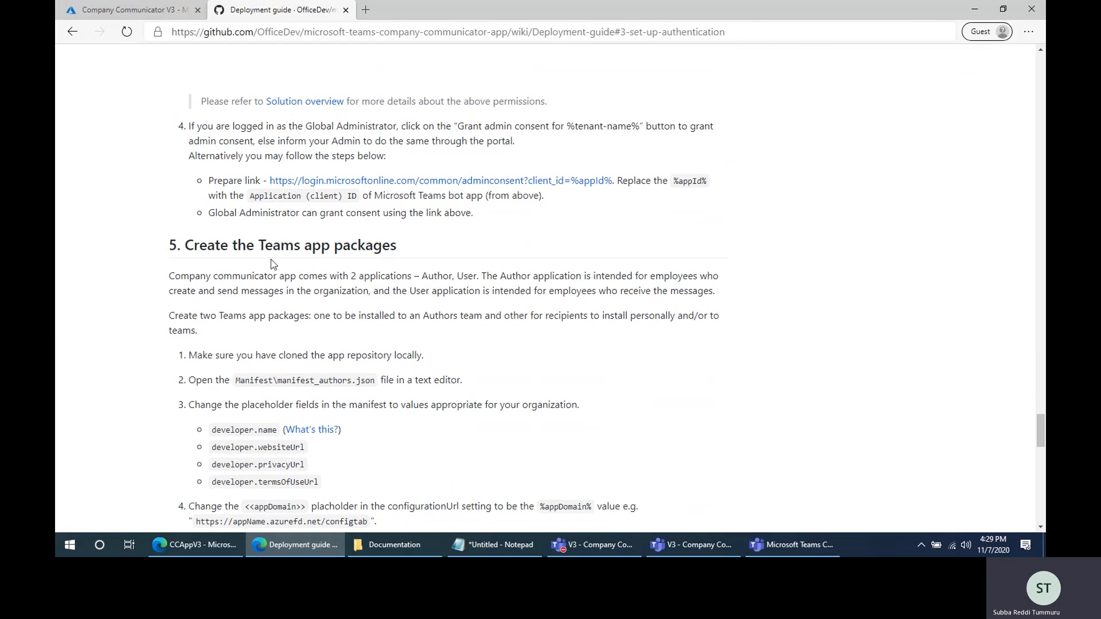
{"action": "left_click_drag", "start_coordinate": [260, 246], "coordinate": [382, 246]}
{"action": "left_click", "coordinate": [472, 278]}
{"action": "scroll", "coordinate": [510, 274], "scroll_direction": "down", "scroll_amount": 4}
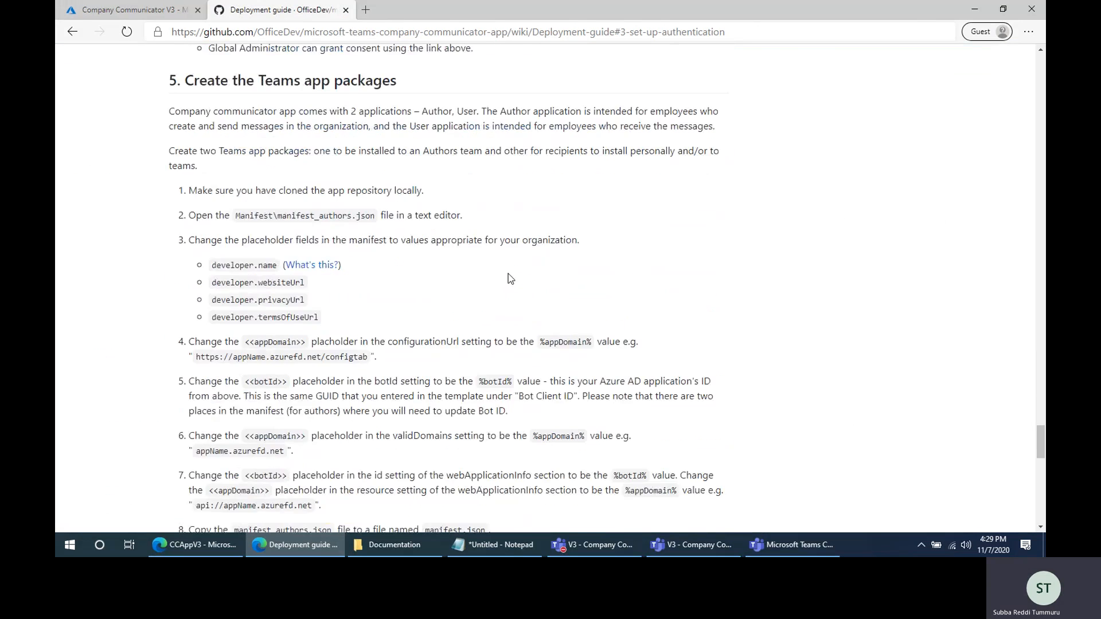
{"action": "scroll", "coordinate": [407, 370], "scroll_direction": "up", "scroll_amount": 3}
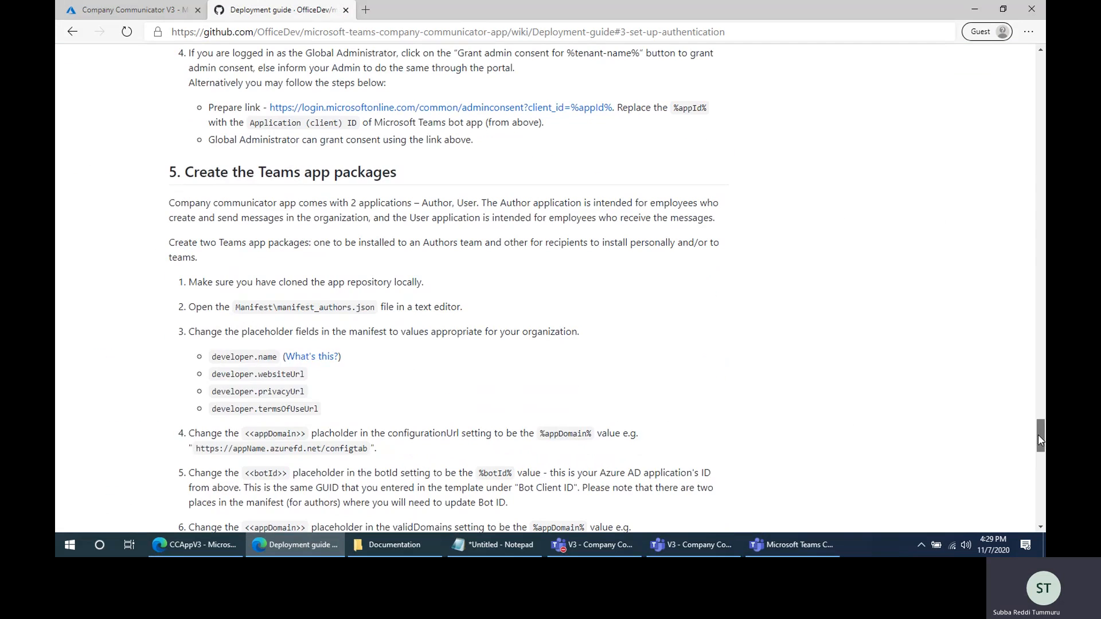
- Open the repository's main code page and show its clone and download options
{"action": "left_click_drag", "start_coordinate": [1038, 434], "coordinate": [1027, 50]}
{"action": "left_click", "coordinate": [105, 144]}
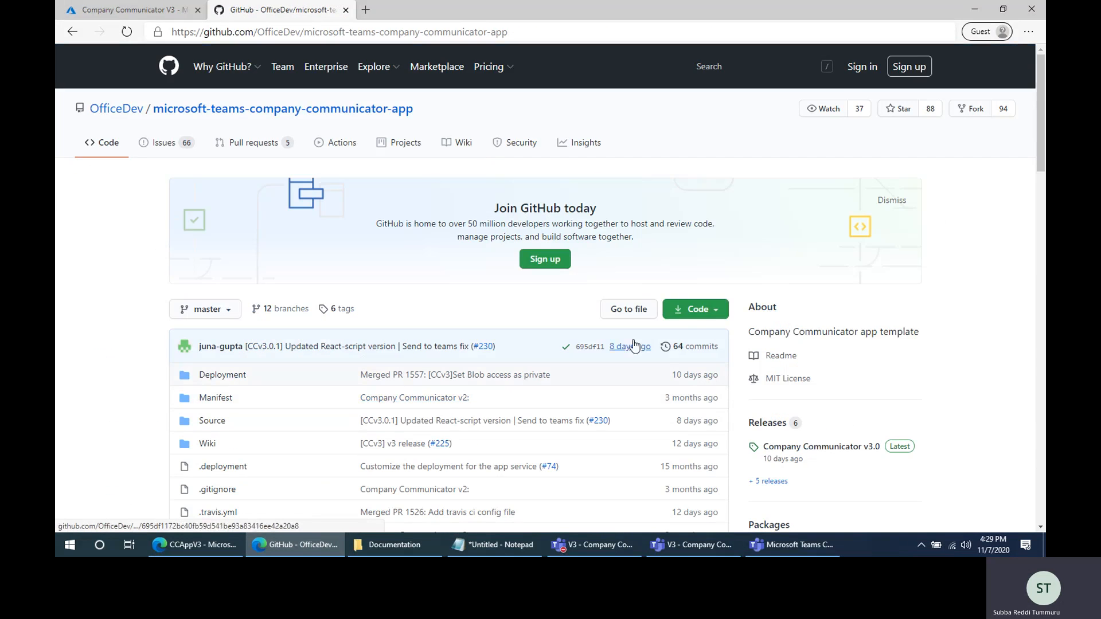
{"action": "left_click", "coordinate": [715, 312]}
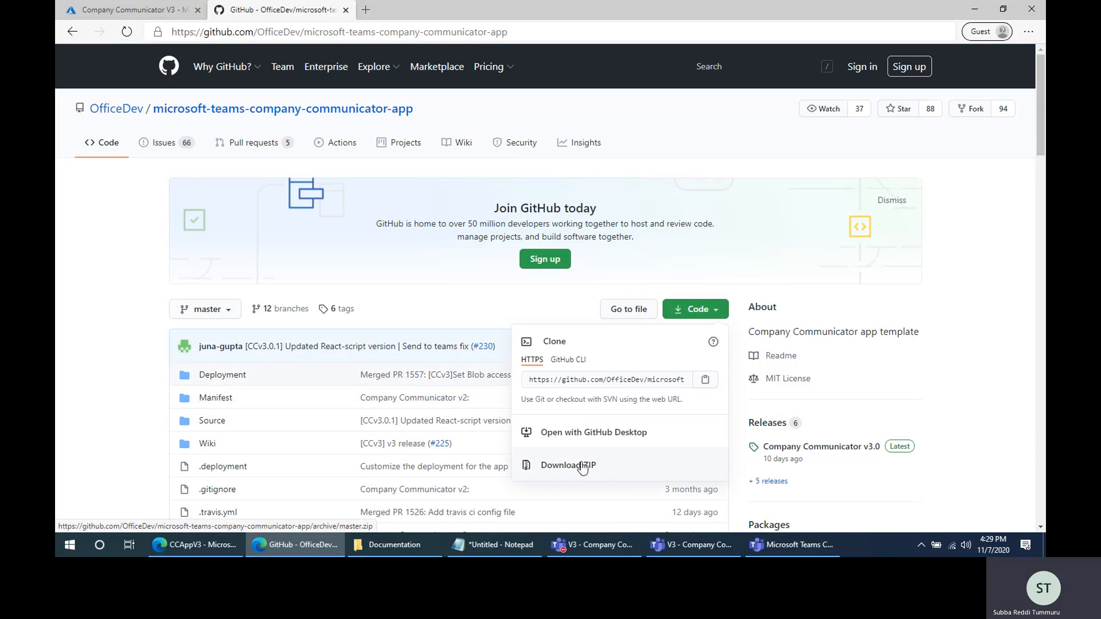
- Switch to File Explorer and open the Manifest folder inside microsoft-teams-company-communicator-app-master
{"action": "left_click", "coordinate": [387, 551]}
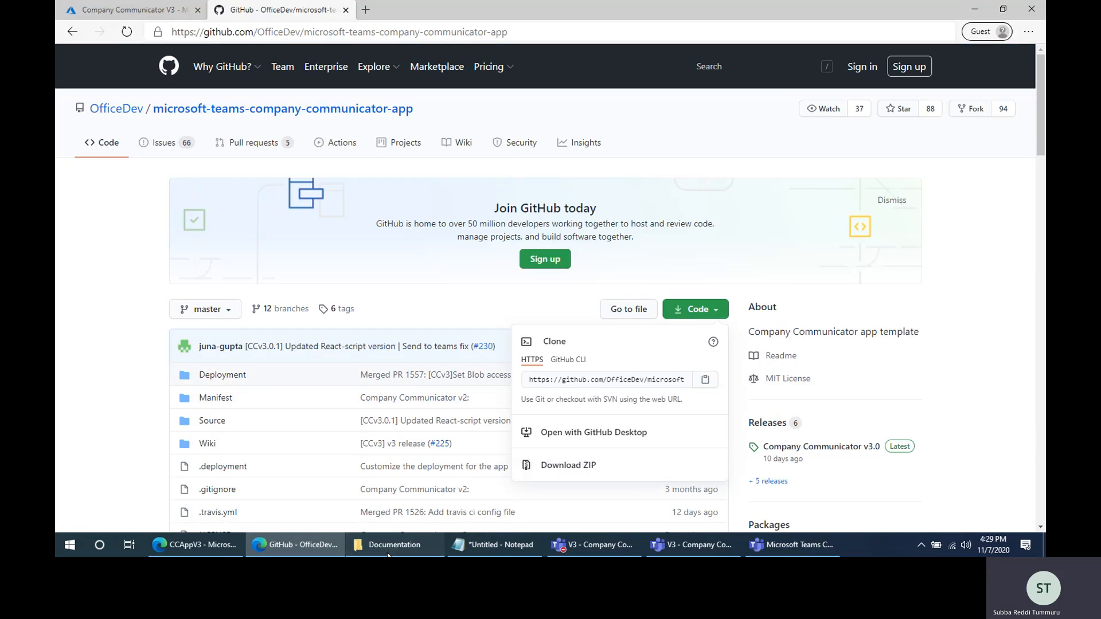
{"action": "left_click", "coordinate": [304, 82]}
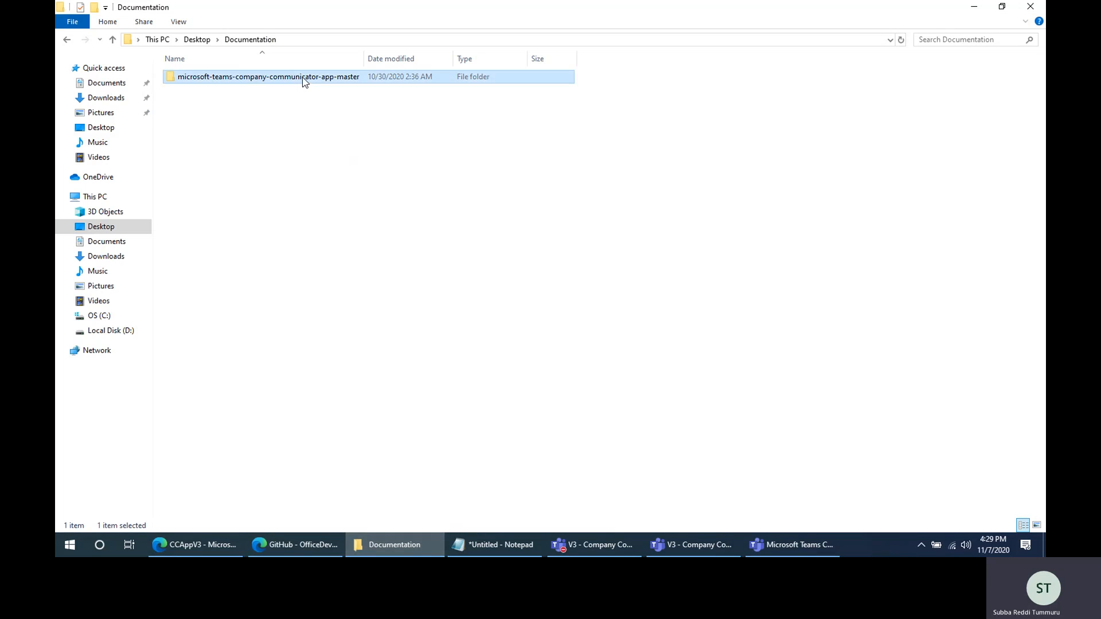
{"action": "double_click", "coordinate": [303, 78]}
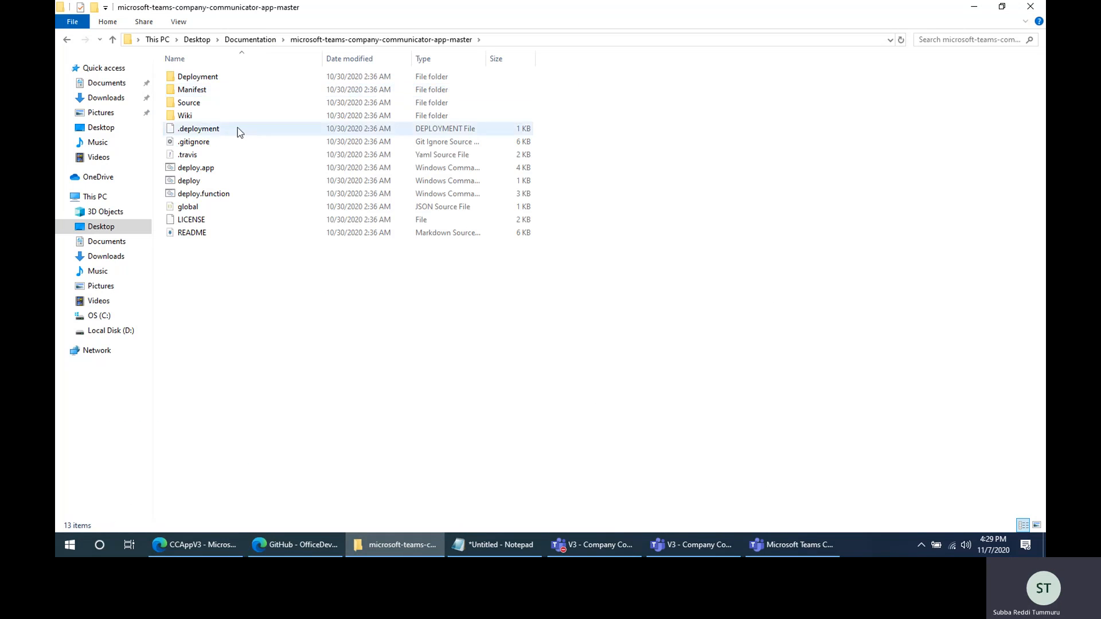
{"action": "left_click", "coordinate": [214, 93]}
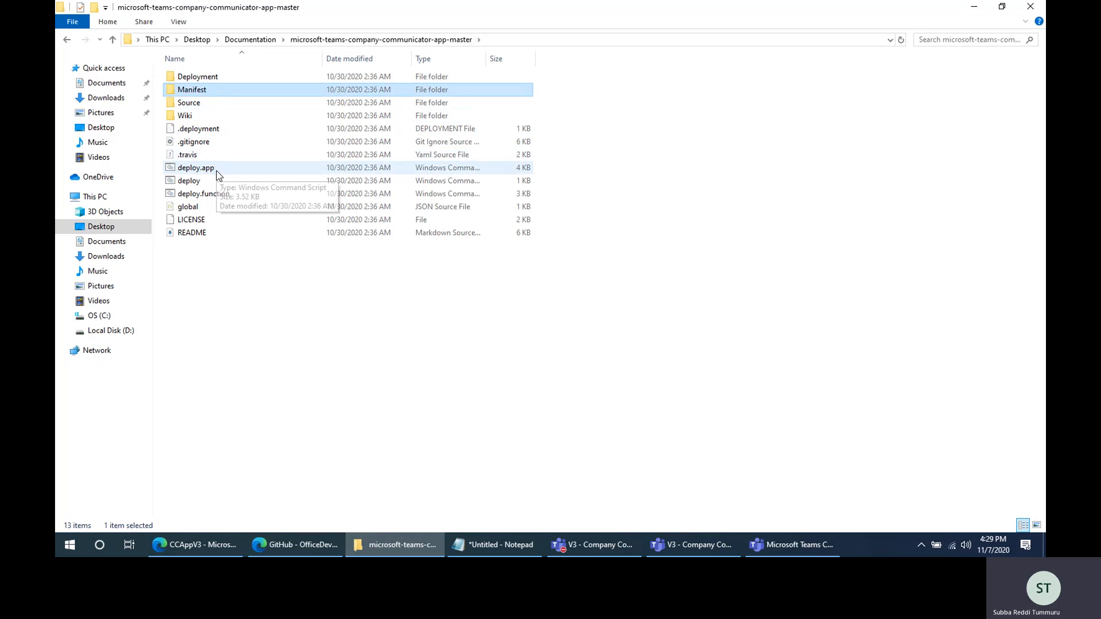
{"action": "double_click", "coordinate": [208, 88]}
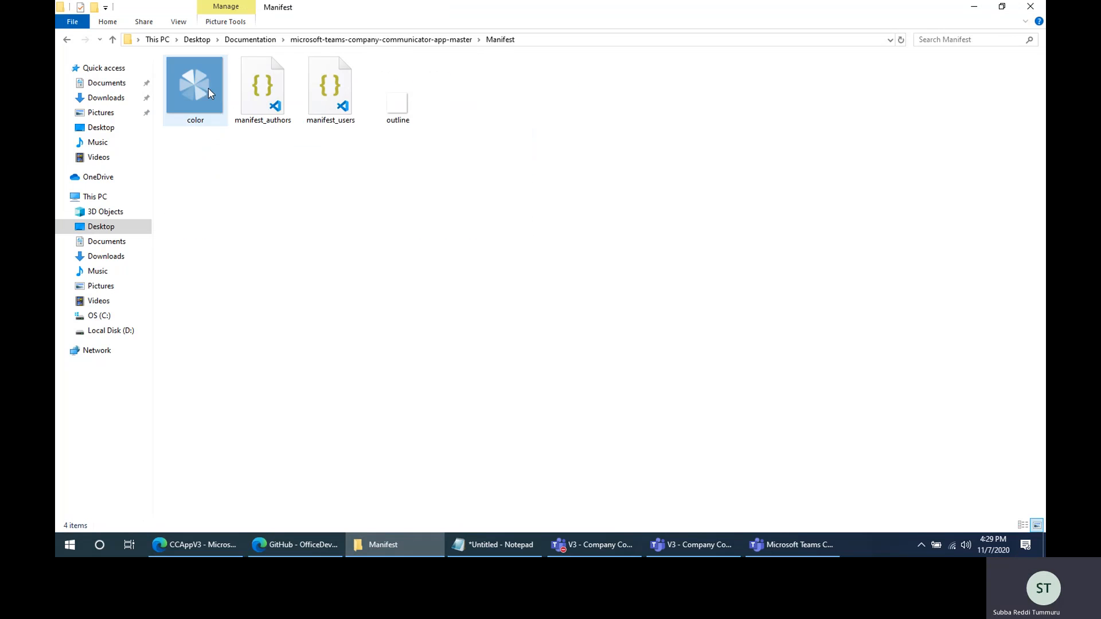
- Open the manifest_authors JSON file in Visual Studio Code and maximize the editor window
{"action": "left_click", "coordinate": [274, 104]}
{"action": "left_click", "coordinate": [344, 108]}
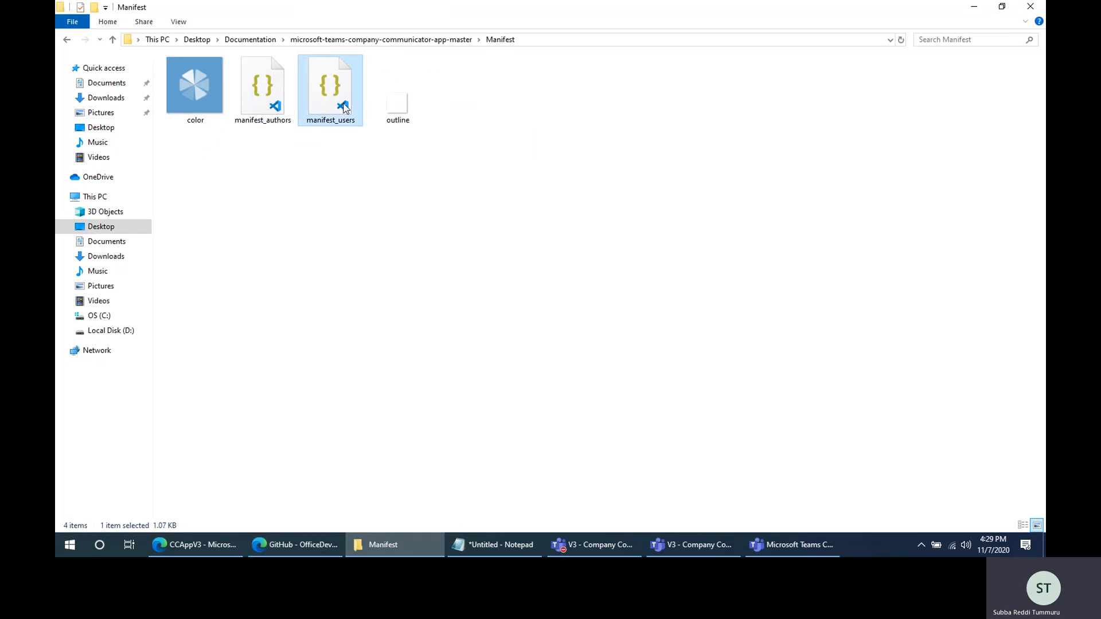
{"action": "left_click", "coordinate": [270, 87]}
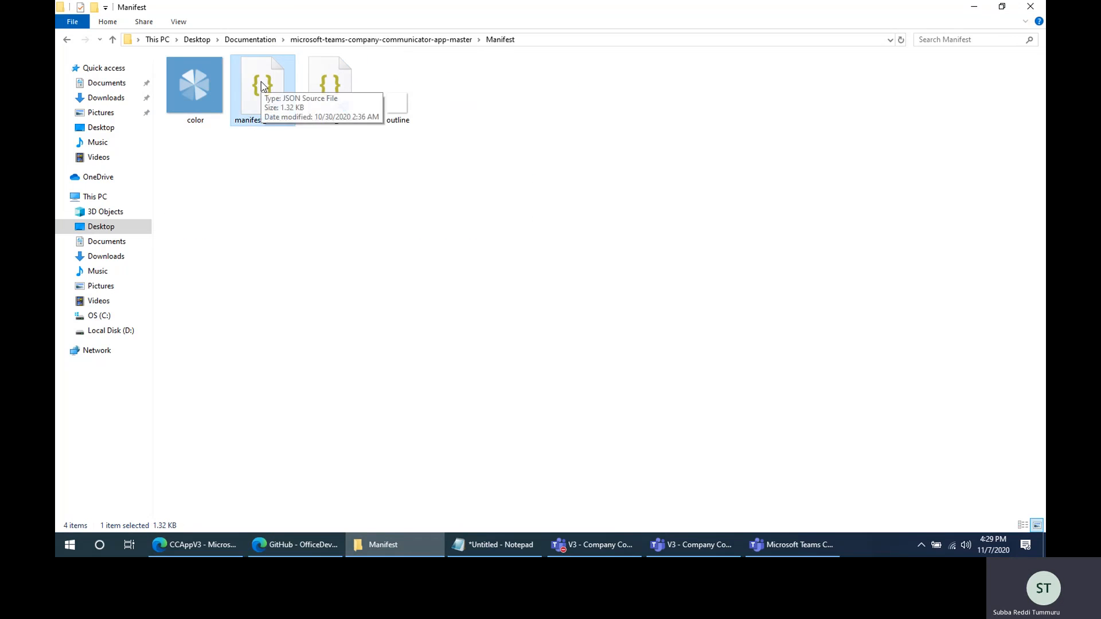
{"action": "double_click", "coordinate": [261, 86]}
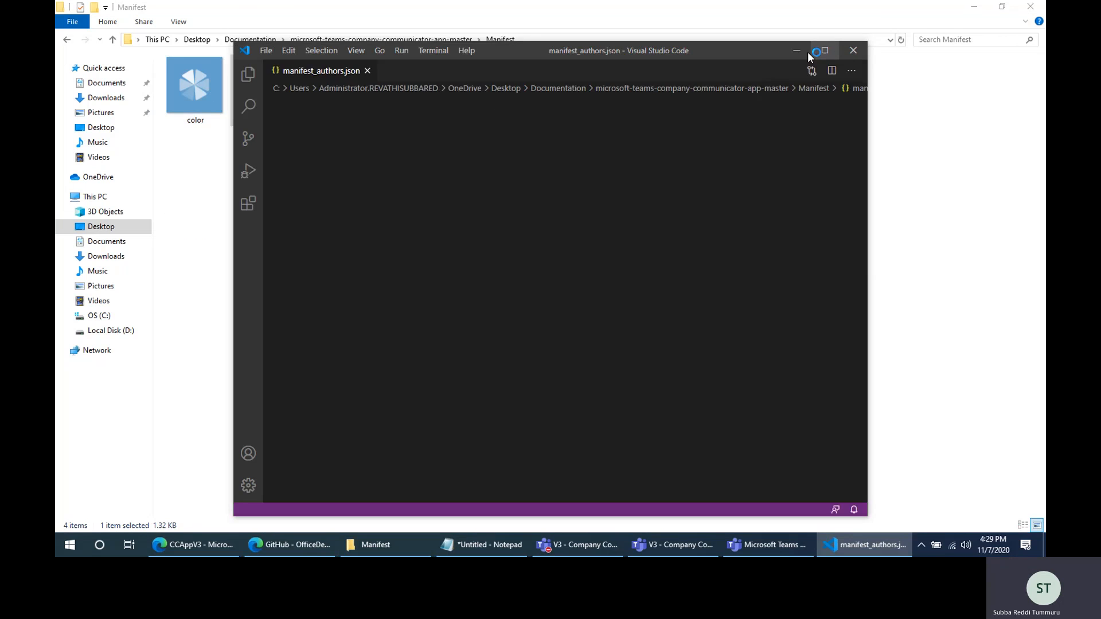
{"action": "left_click", "coordinate": [823, 51]}
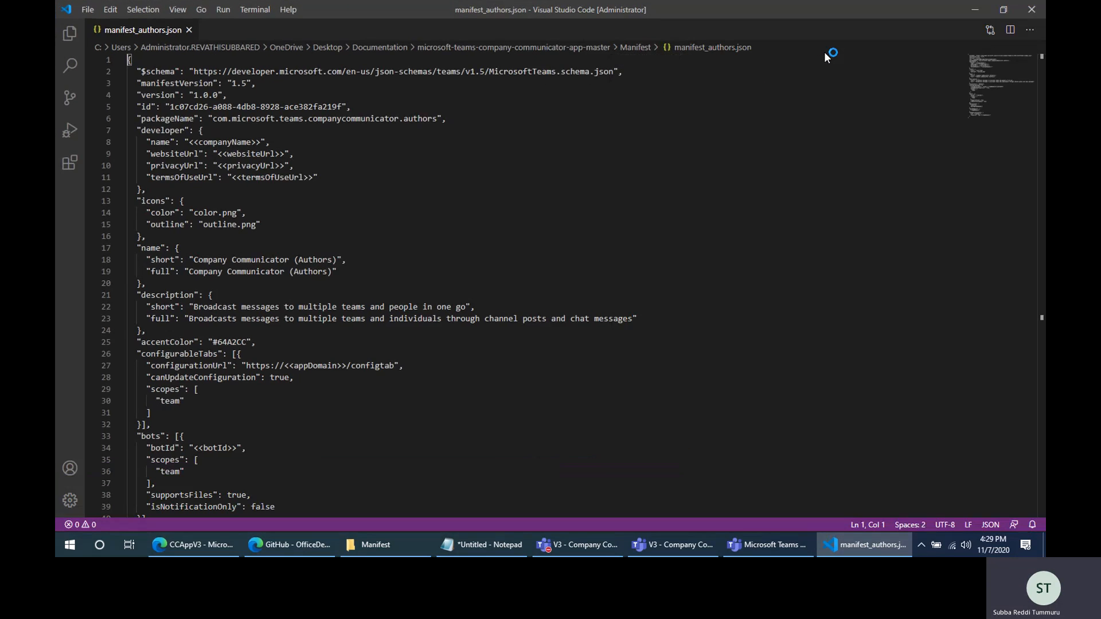
- Replace the companyName placeholder in the developer section with "Subba Org"
{"action": "left_click", "coordinate": [138, 107]}
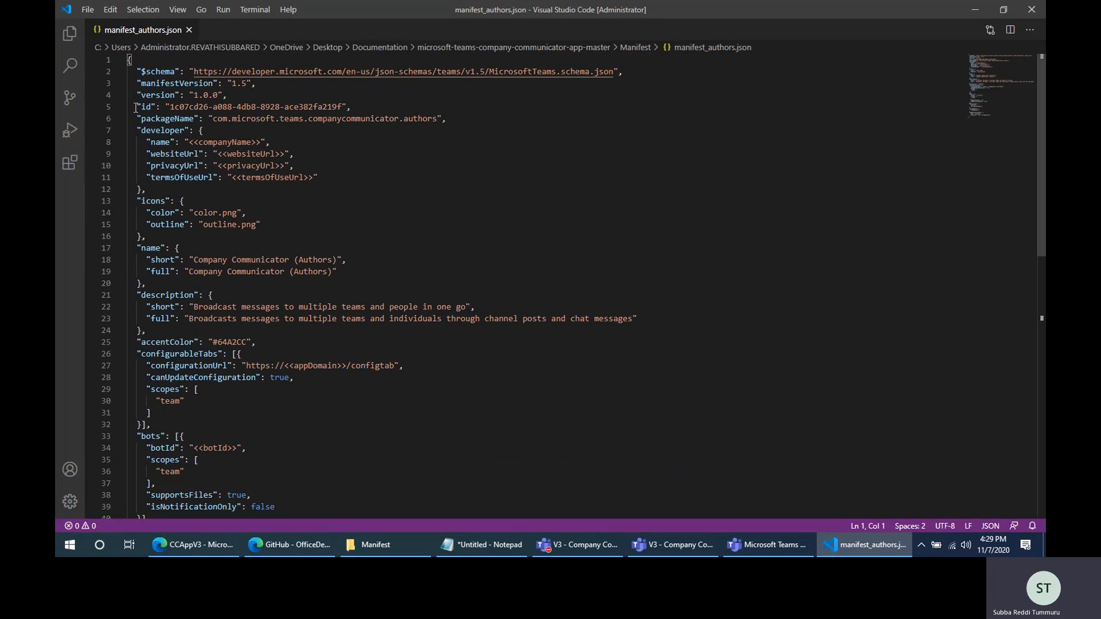
{"action": "left_click_drag", "start_coordinate": [138, 107], "coordinate": [369, 105]}
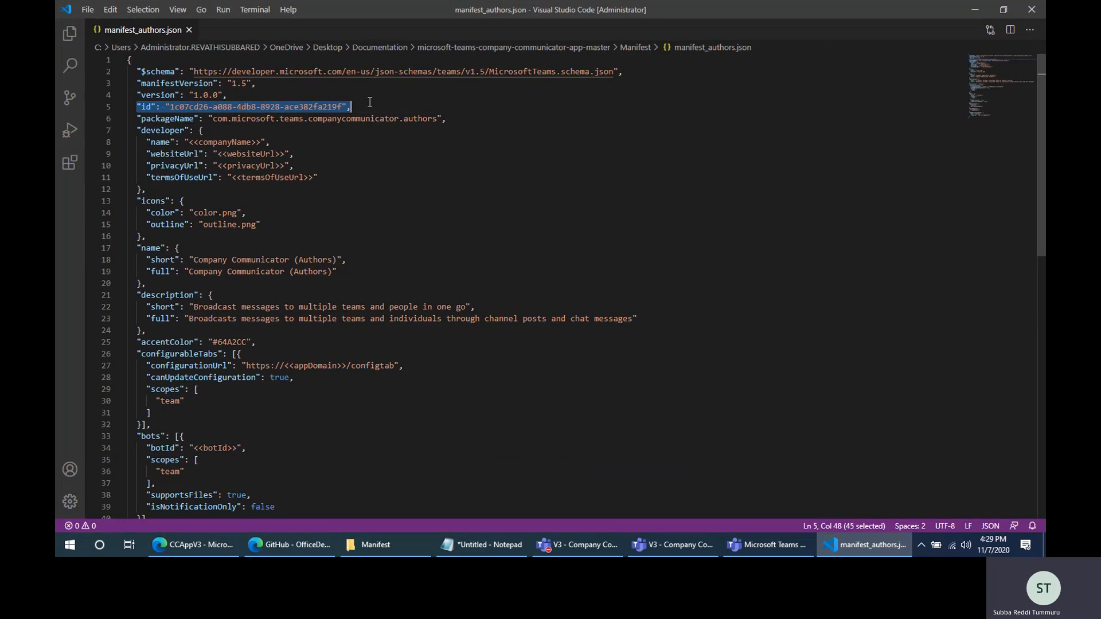
{"action": "left_click", "coordinate": [160, 141]}
{"action": "left_click_drag", "start_coordinate": [137, 130], "coordinate": [263, 142]}
{"action": "left_click", "coordinate": [196, 178]}
{"action": "type", "text": "Subba Org"}
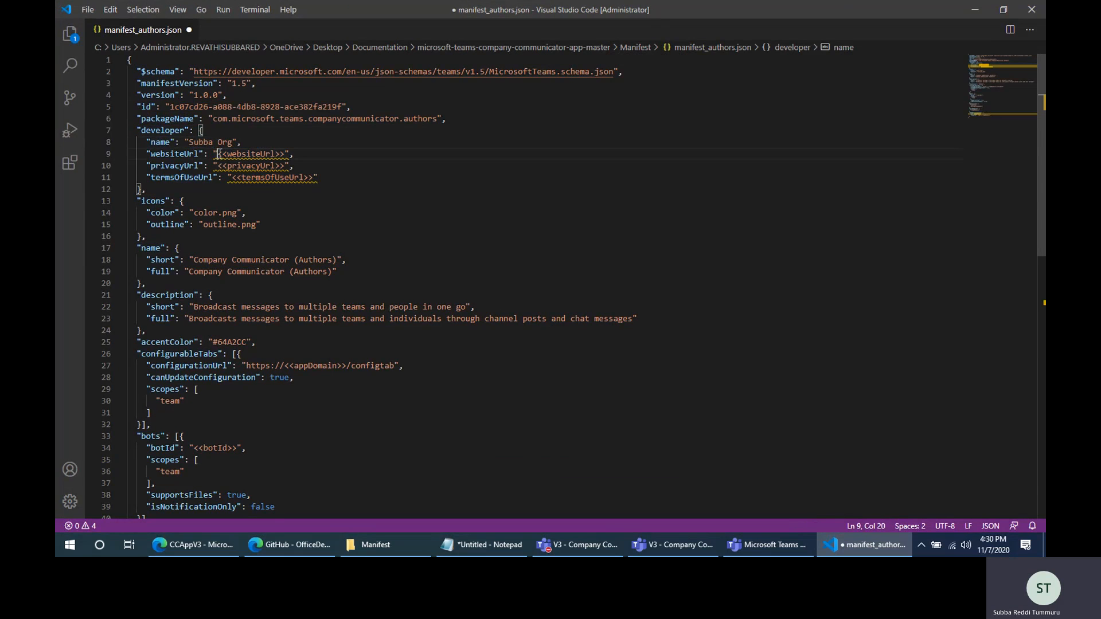
{"action": "left_click_drag", "start_coordinate": [218, 154], "coordinate": [280, 154]}
{"action": "key", "text": "shift+Right"}
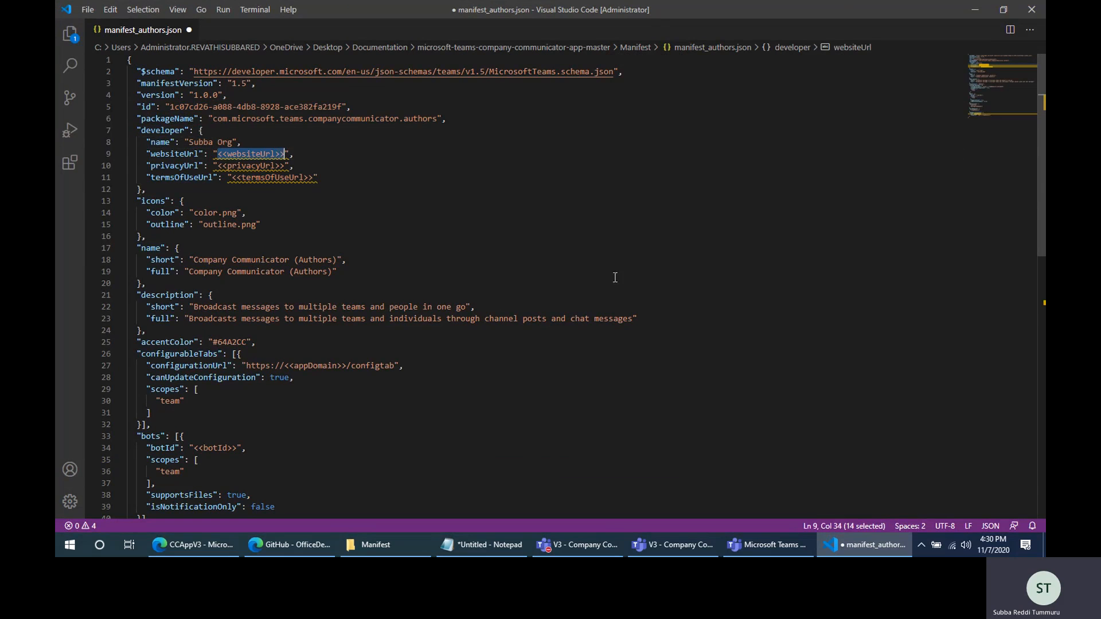
{"action": "type", "text": "https"}
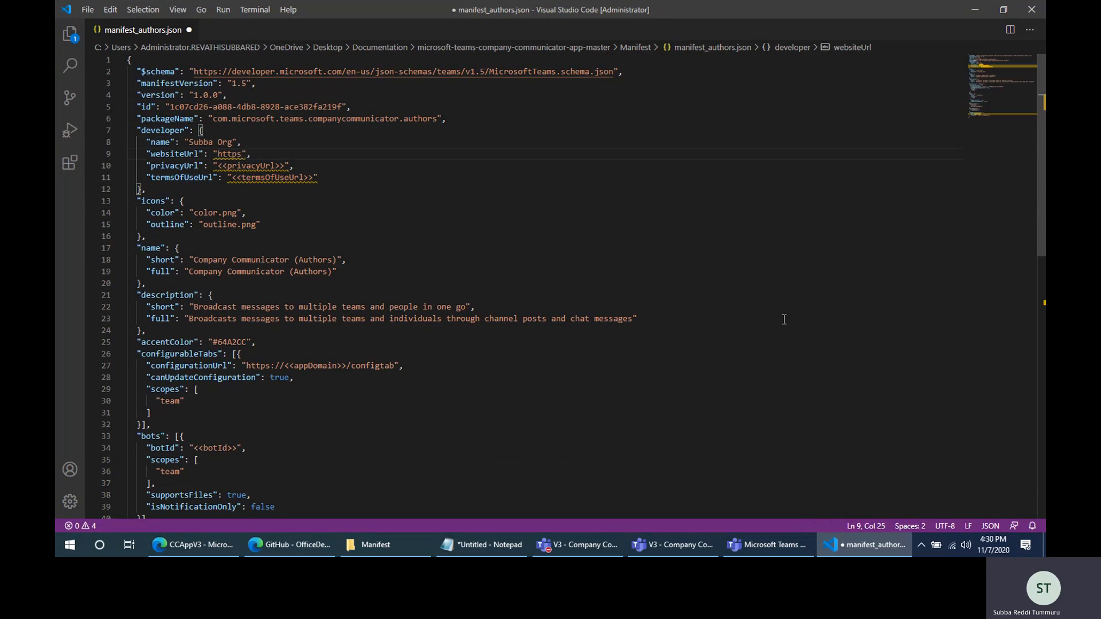
{"action": "type", "text": "://"}
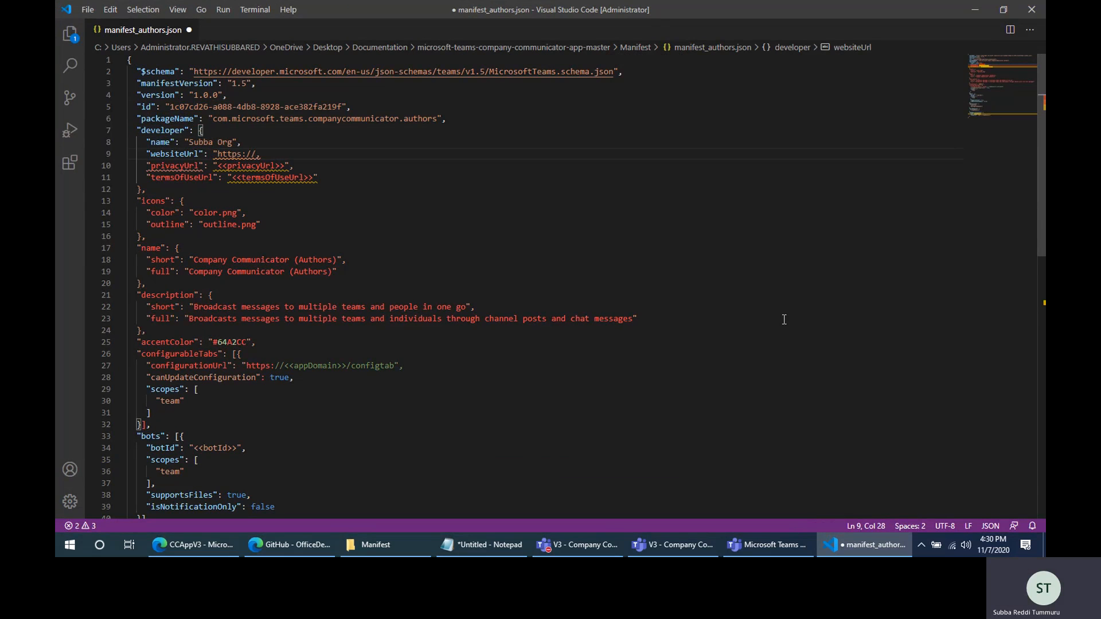
{"action": "type", "text": "\""}
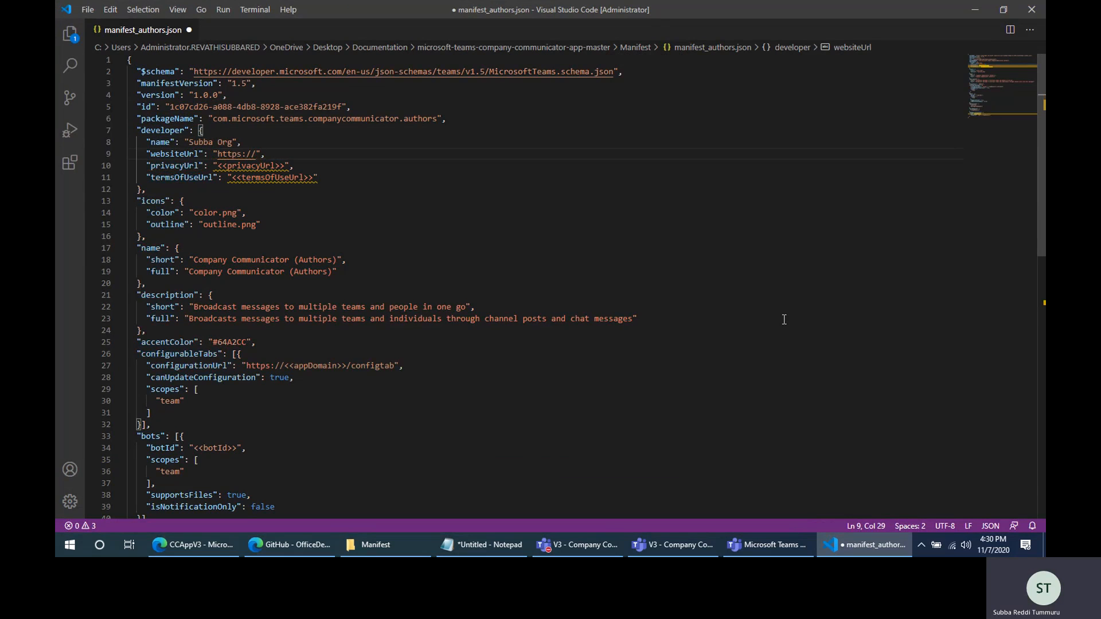
{"action": "key", "text": "Left"}
{"action": "type", "text": "subba.com"}
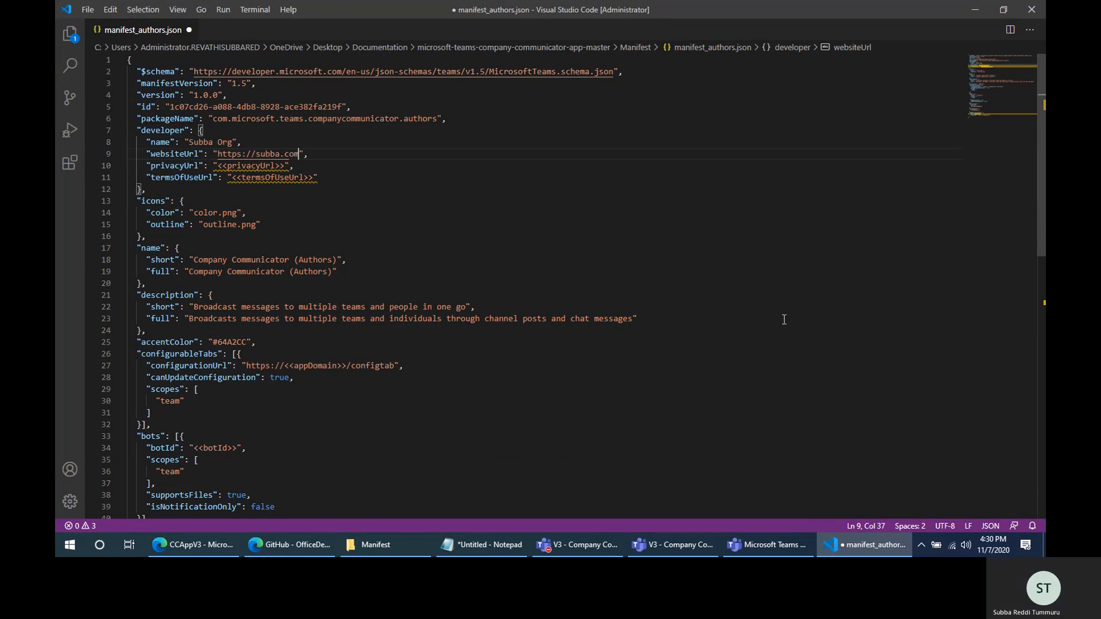
{"action": "left_click", "coordinate": [218, 153], "text": "shift"}
{"action": "key", "text": "ctrl+c"}
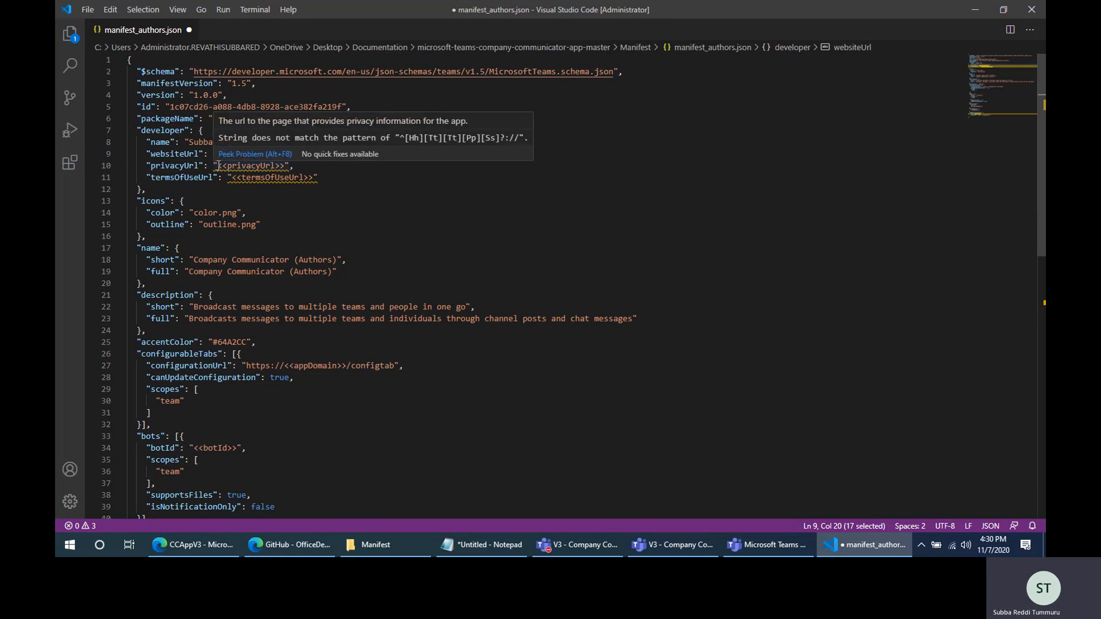
{"action": "left_click_drag", "start_coordinate": [217, 165], "coordinate": [286, 166]}
{"action": "key", "text": "ctrl+v"}
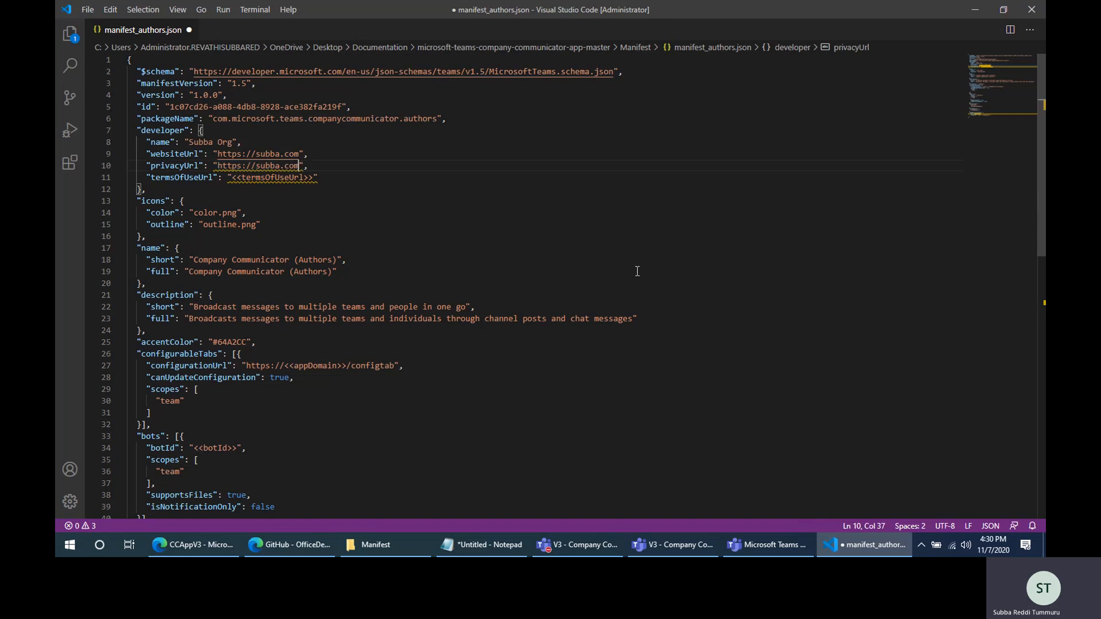
{"action": "type", "text": "/privacy"}
{"action": "left_click_drag", "start_coordinate": [218, 166], "coordinate": [300, 165]}
{"action": "key", "text": "ctrl+c"}
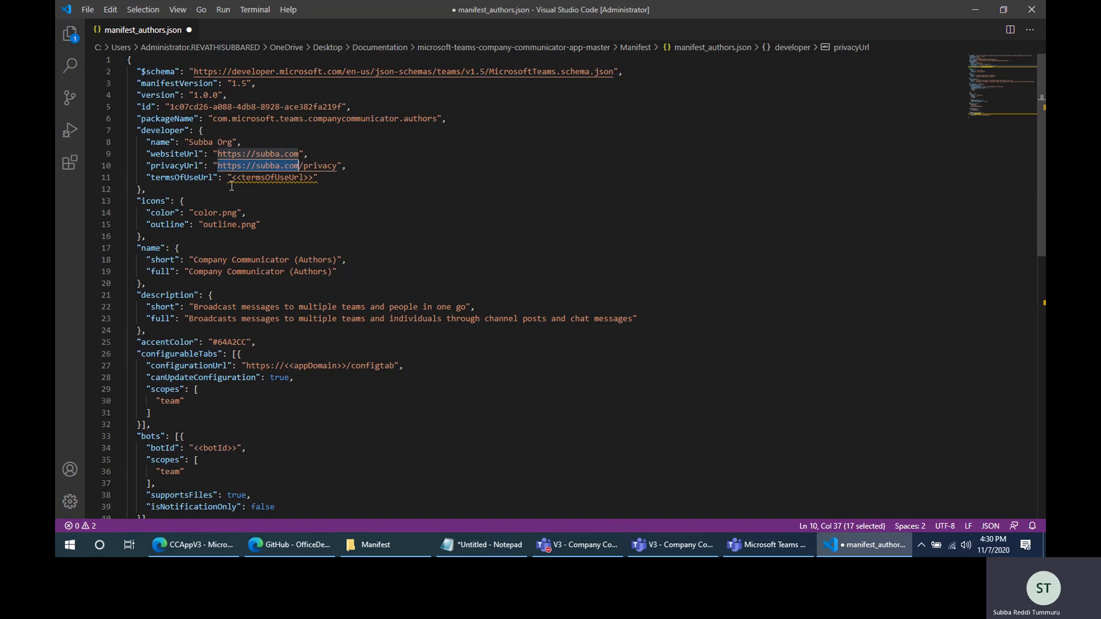
{"action": "left_click_drag", "start_coordinate": [232, 177], "coordinate": [316, 177]}
{"action": "key", "text": "ctrl+v"}
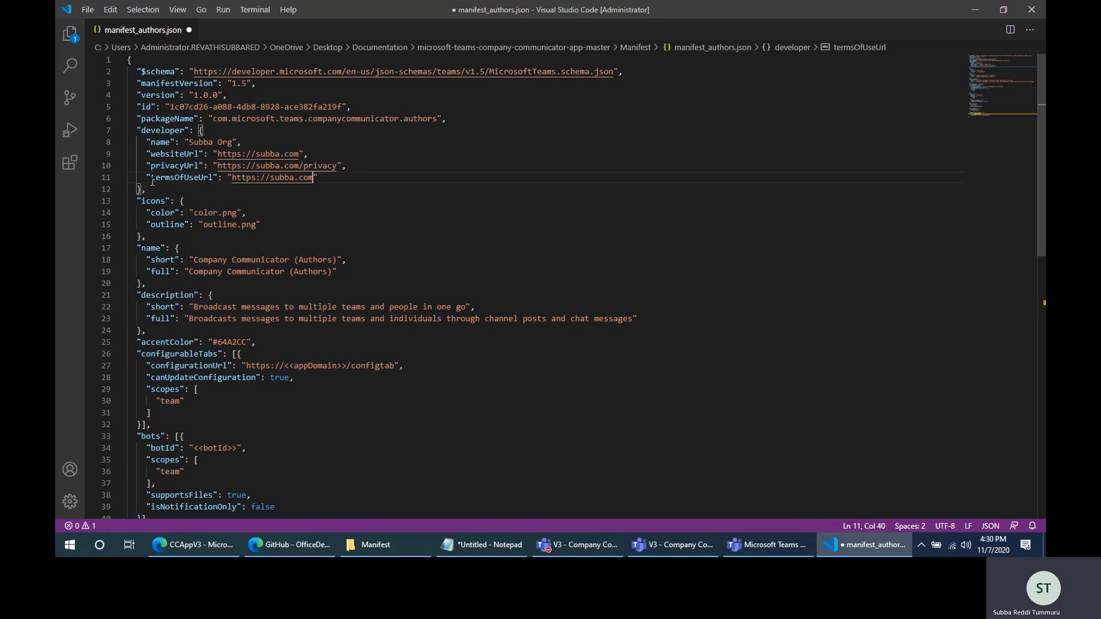
{"action": "left_click_drag", "start_coordinate": [148, 178], "coordinate": [304, 180]}
{"action": "left_click", "coordinate": [136, 130]}
{"action": "left_click", "coordinate": [147, 191], "text": "shift"}
- Try to prefix the short app name in the name section with V3
{"action": "scroll", "coordinate": [147, 190], "scroll_direction": "down", "scroll_amount": 3}
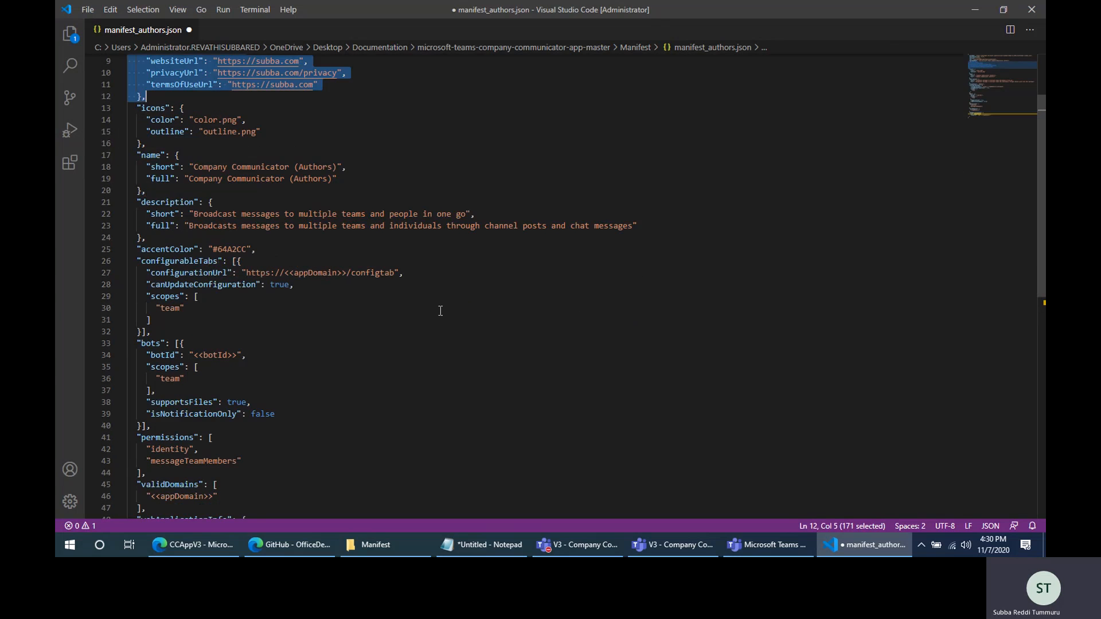
{"action": "left_click", "coordinate": [140, 159]}
{"action": "left_click", "coordinate": [218, 191], "text": "shift"}
{"action": "left_click", "coordinate": [218, 191]}
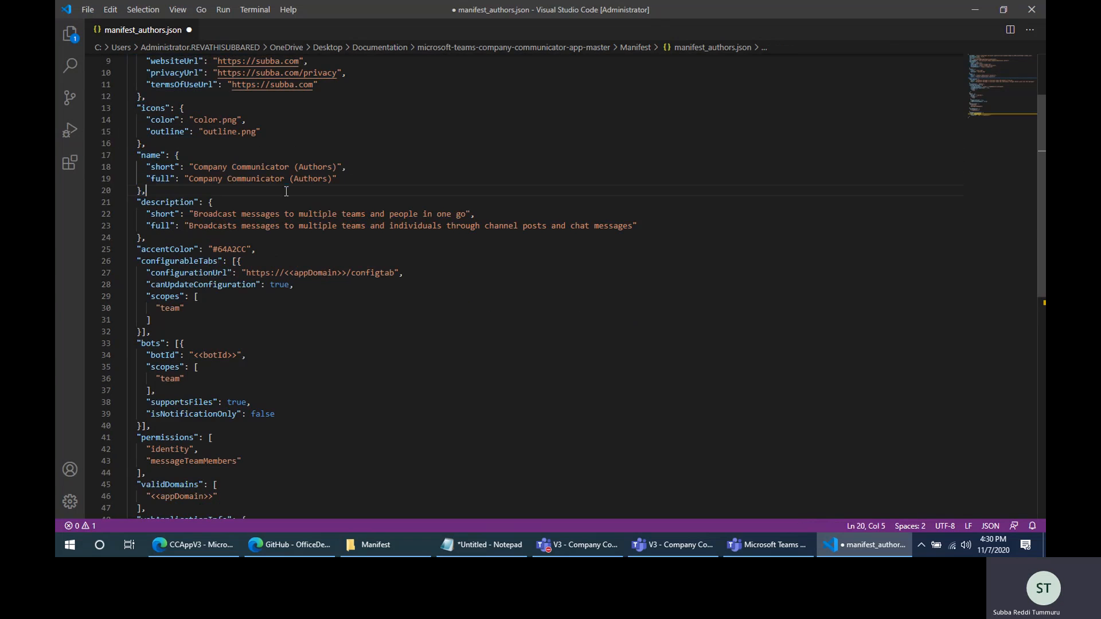
{"action": "double_click", "coordinate": [326, 168]}
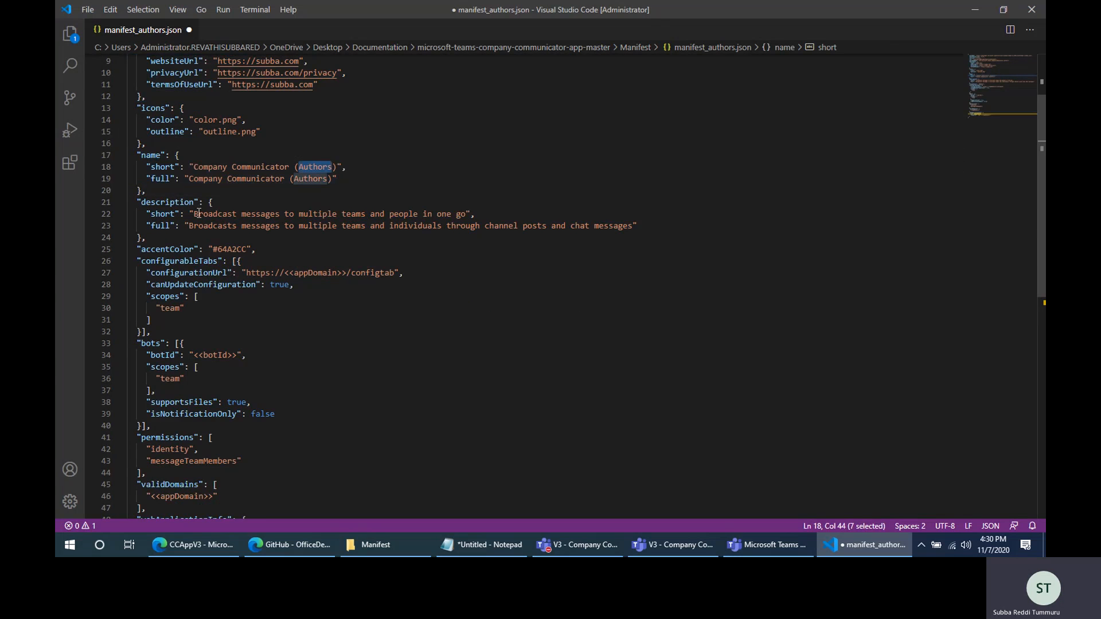
{"action": "left_click", "coordinate": [193, 166]}
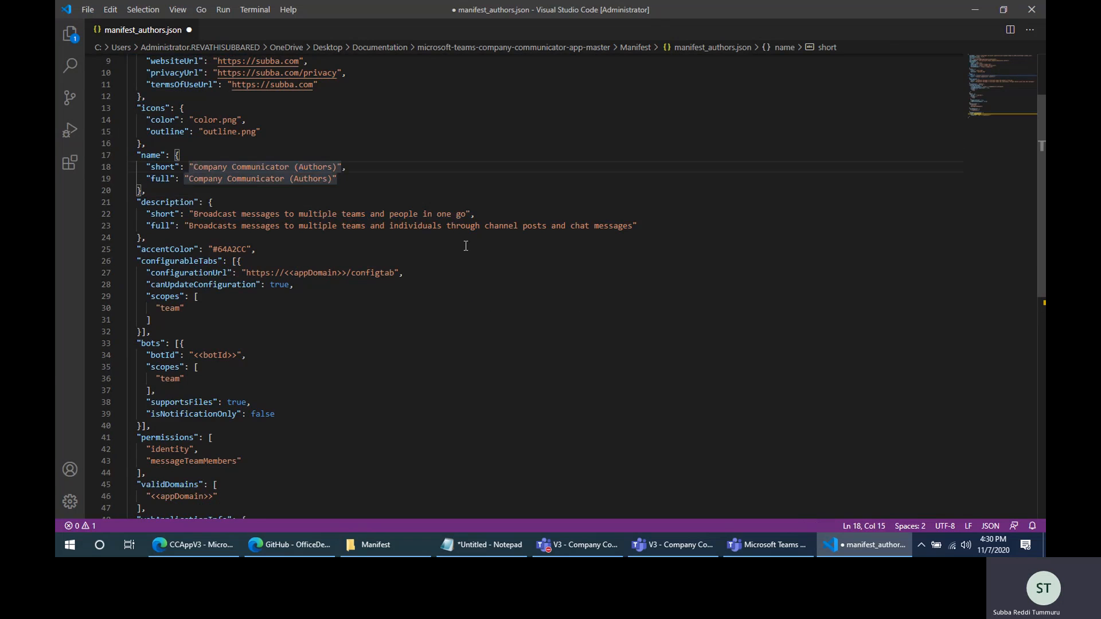
{"action": "type", "text": "V3"}
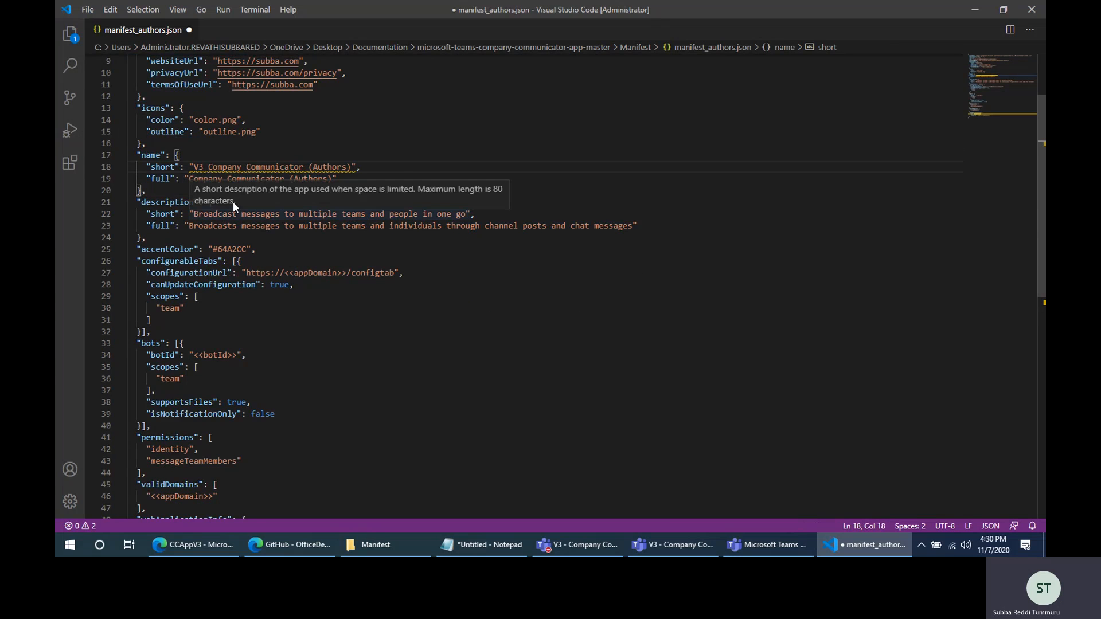
- Prefix the full app name with V3 so it reads "V3 Company Communicator (Authors)"
{"action": "left_click", "coordinate": [190, 178]}
{"action": "type", "text": "V"}
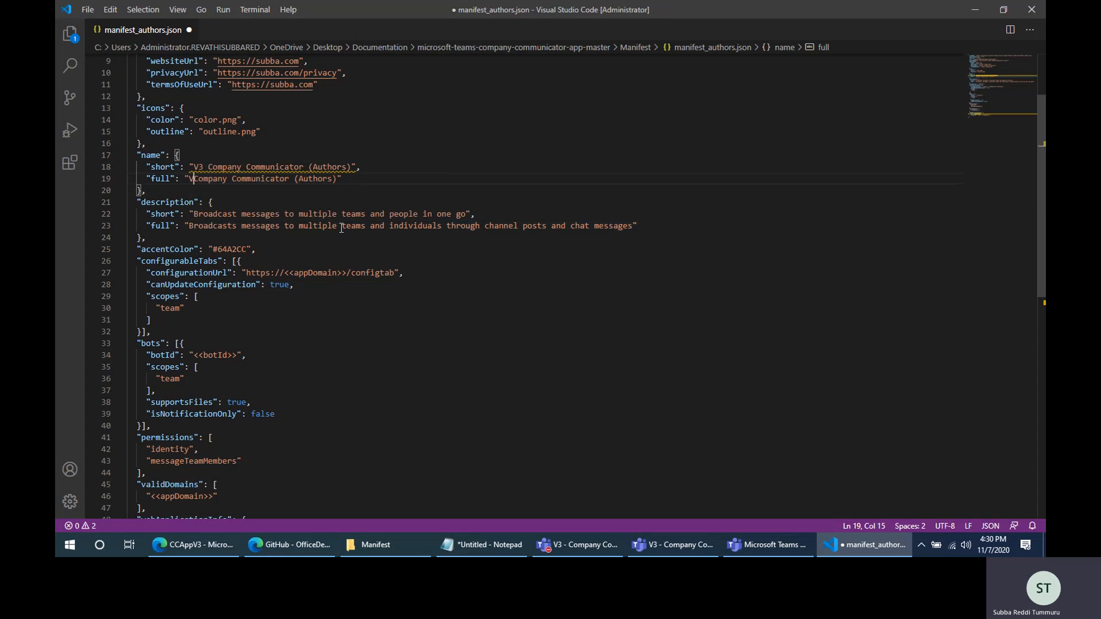
{"action": "type", "text": "3"}
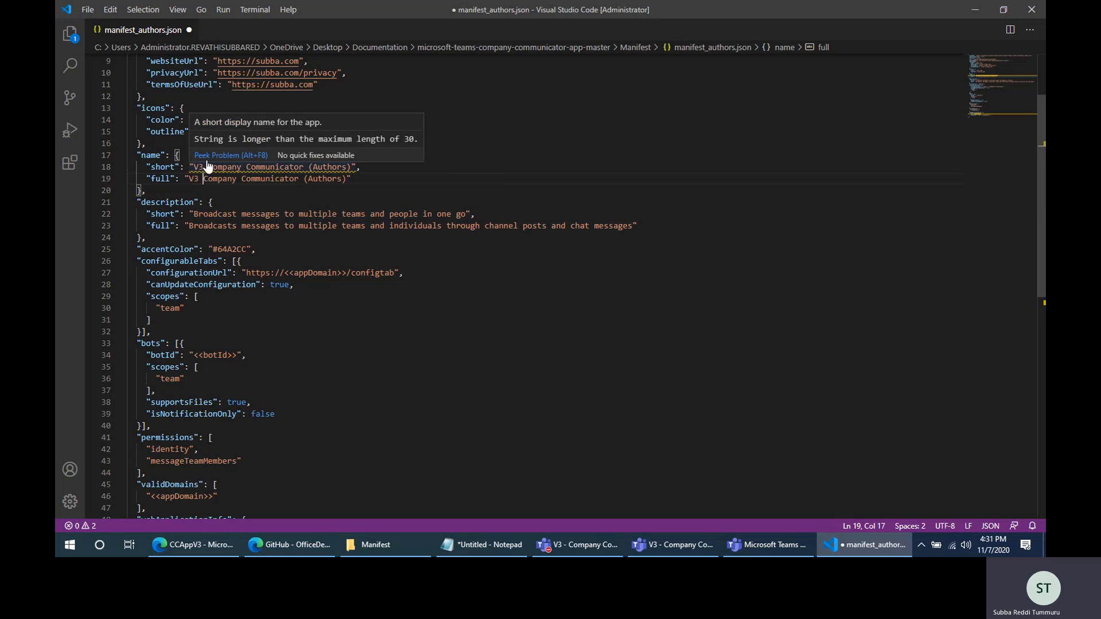
- Reword the short app name as "CCommunicator V3 (Authors)", dropping the V3 prefix and shortening Company to C
{"action": "left_click", "coordinate": [209, 166]}
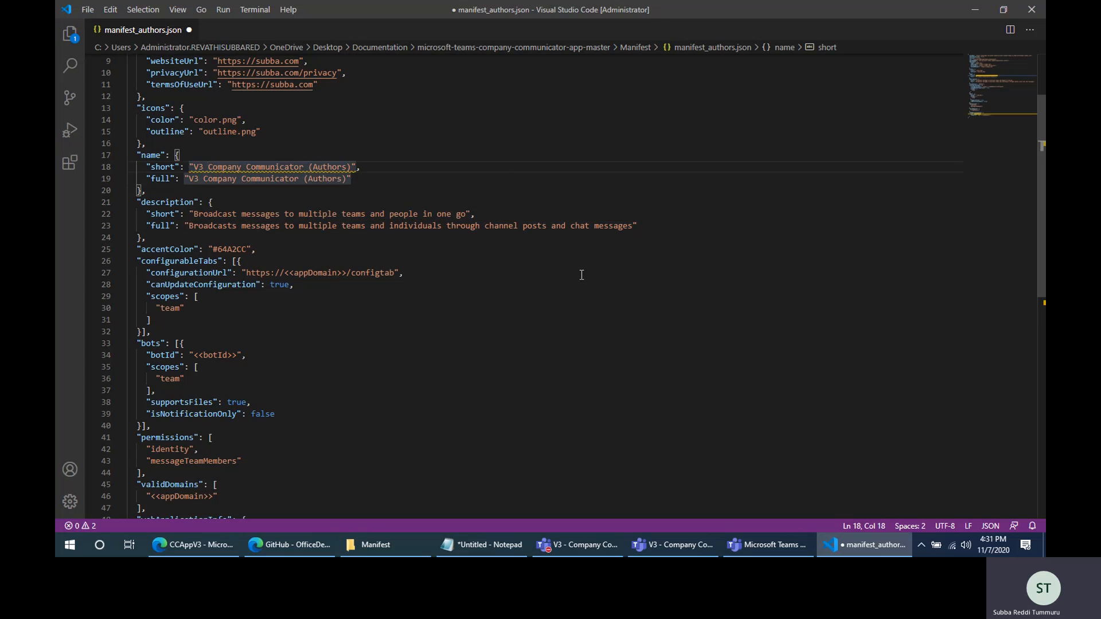
{"action": "key", "text": "BackSpace"}
{"action": "key", "text": "BackSpace"}
{"action": "key", "text": "BackSpace"}
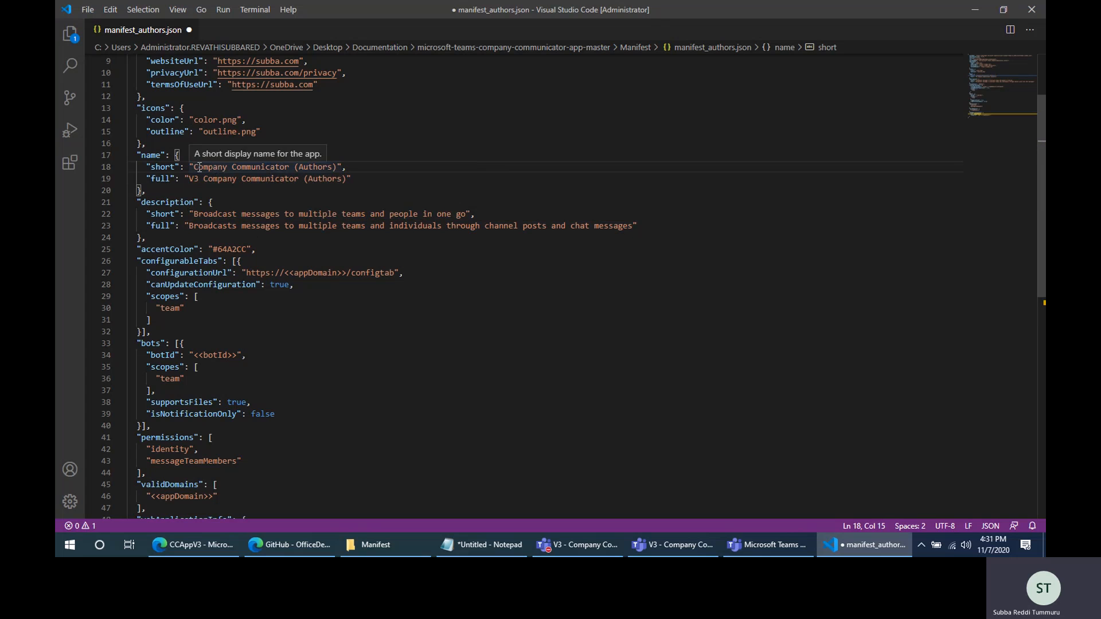
{"action": "left_click_drag", "start_coordinate": [199, 167], "coordinate": [232, 167]}
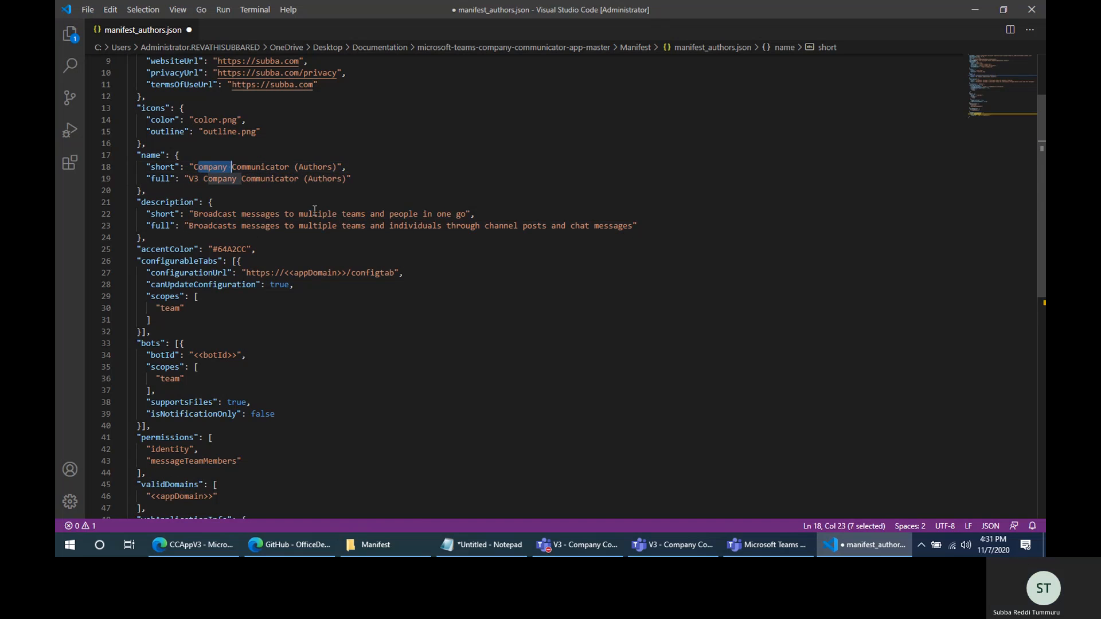
{"action": "key", "text": "BackSpace"}
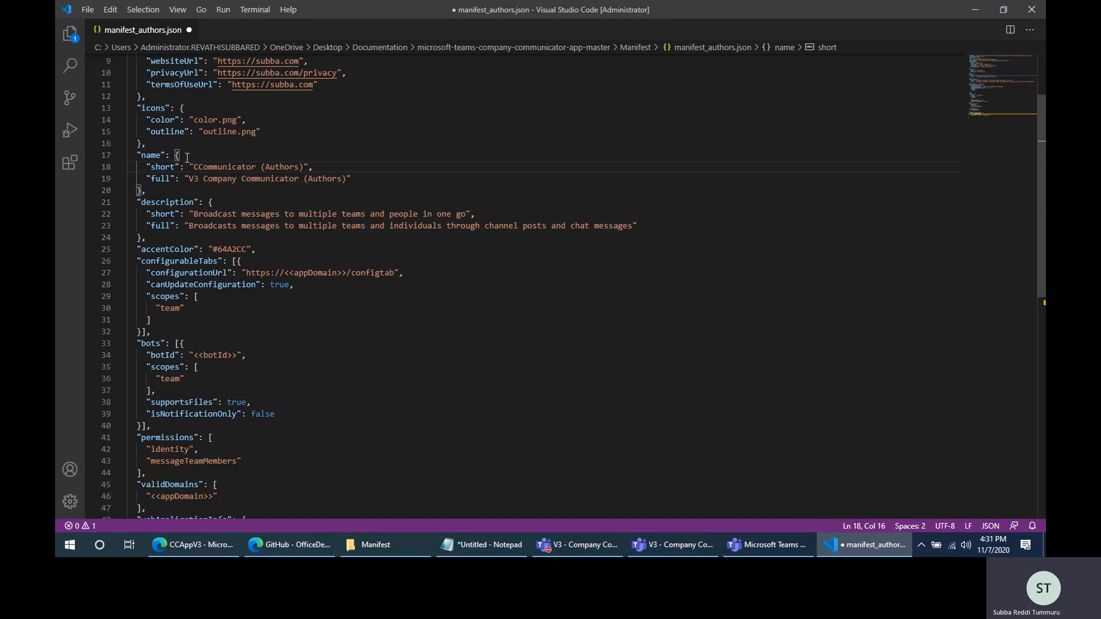
{"action": "left_click", "coordinate": [258, 167]}
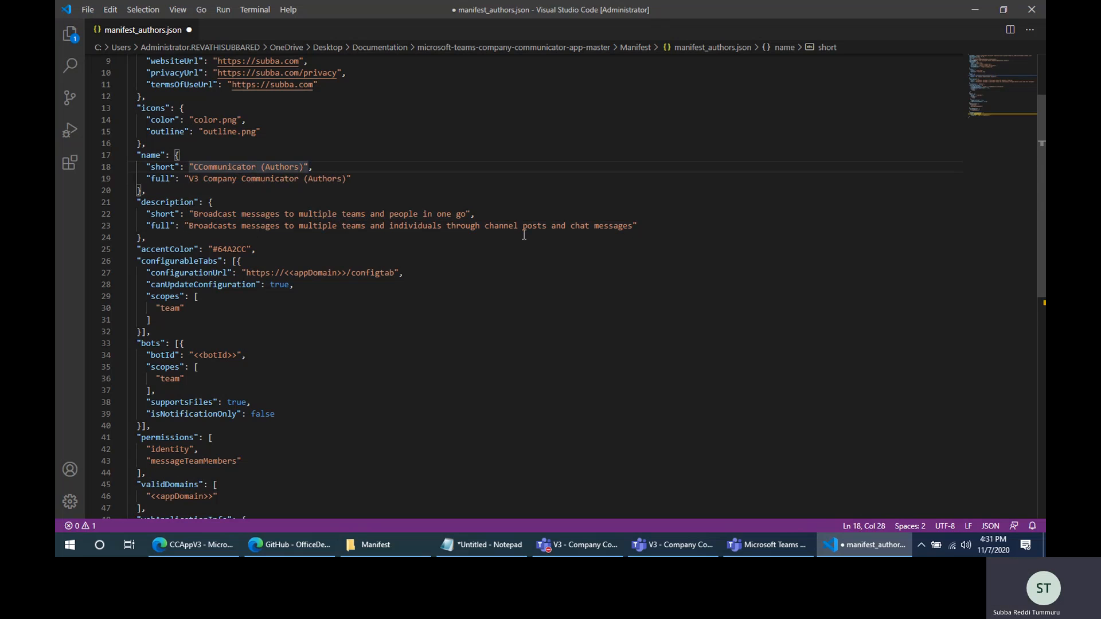
{"action": "type", "text": "V3"}
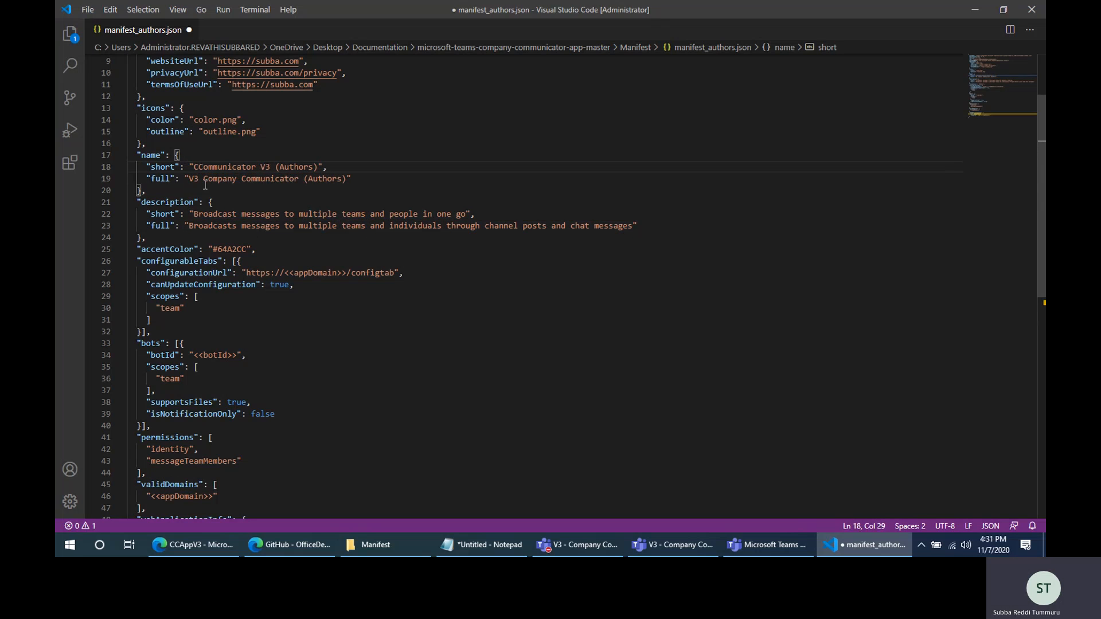
- Review the edited short and full app names in the name section
{"action": "left_click_drag", "start_coordinate": [151, 167], "coordinate": [346, 165]}
{"action": "left_click", "coordinate": [346, 165]}
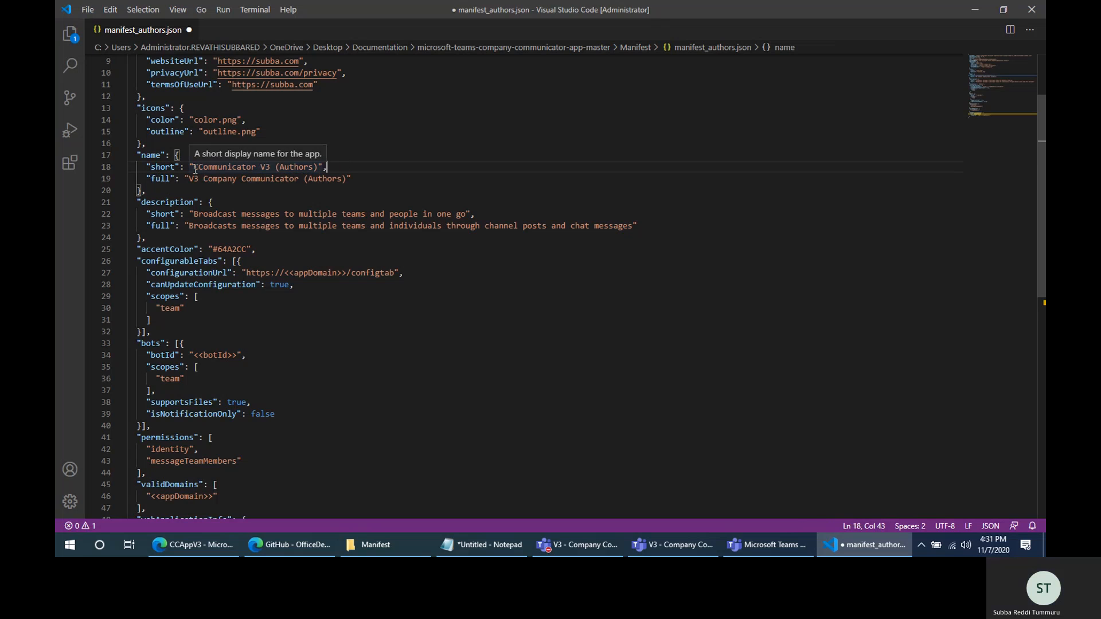
{"action": "left_click_drag", "start_coordinate": [194, 167], "coordinate": [264, 169]}
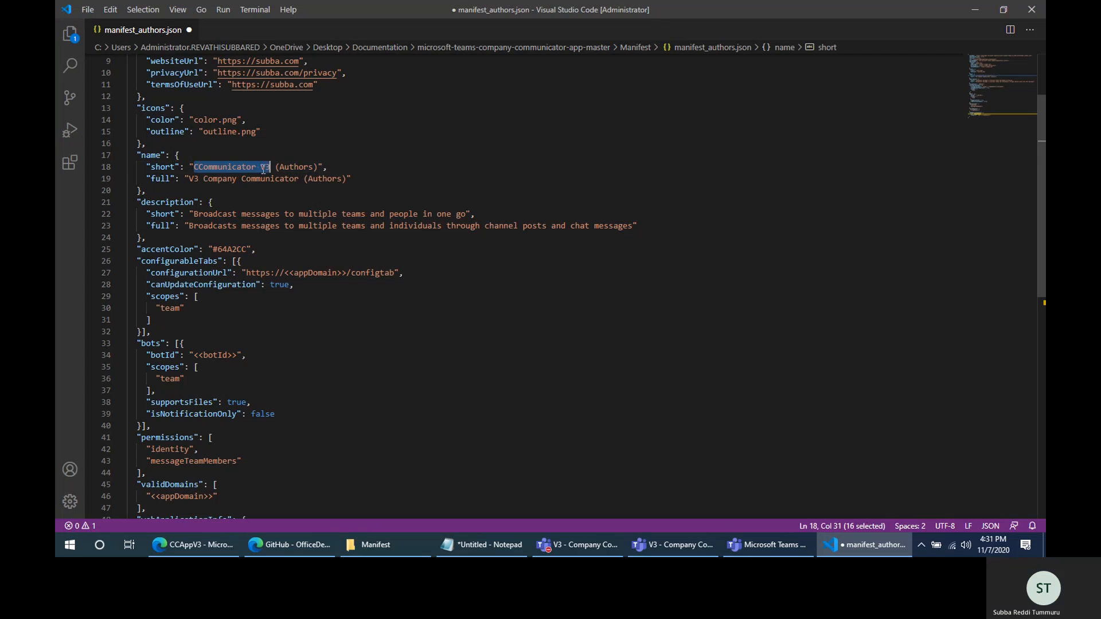
{"action": "left_click_drag", "start_coordinate": [191, 179], "coordinate": [270, 178]}
{"action": "left_click", "coordinate": [183, 177]}
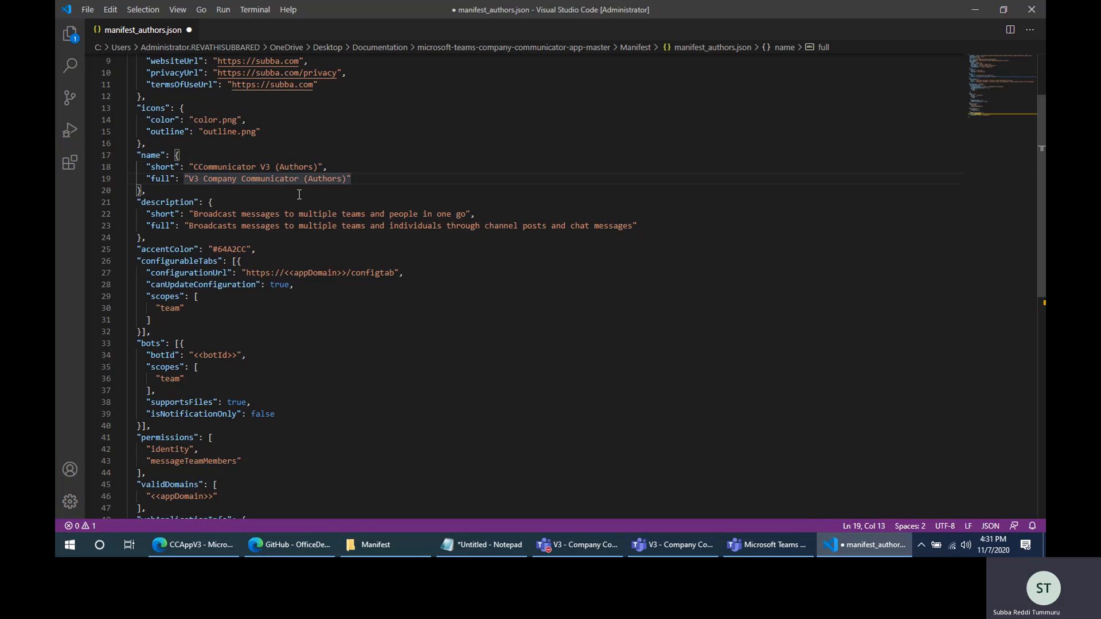
{"action": "left_click", "coordinate": [338, 194]}
{"action": "left_click", "coordinate": [191, 179]}
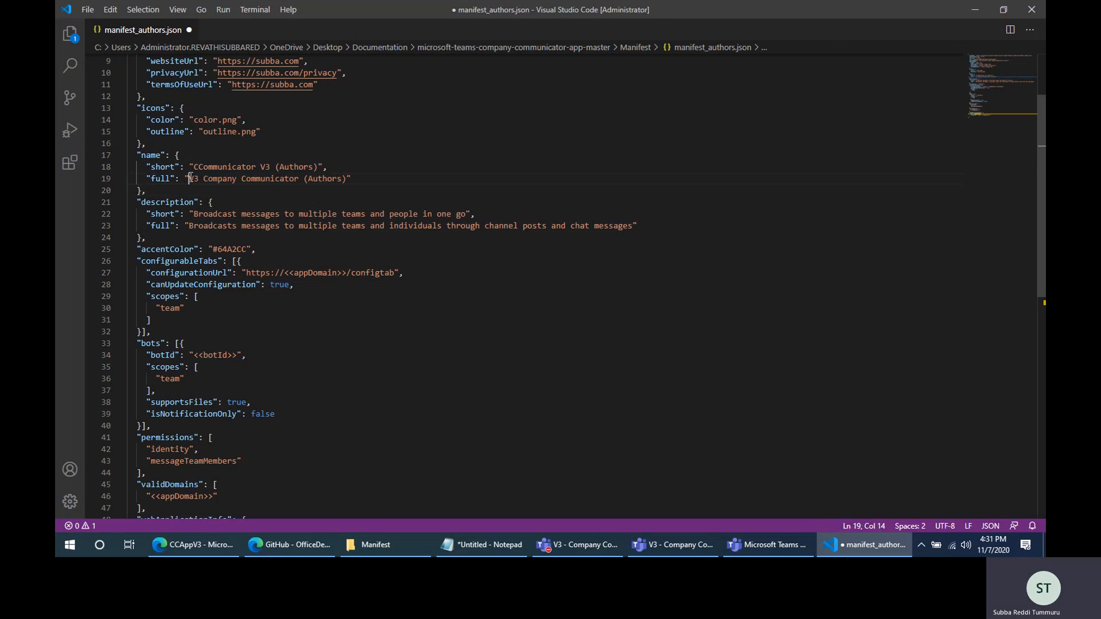
{"action": "left_click_drag", "start_coordinate": [190, 179], "coordinate": [298, 179]}
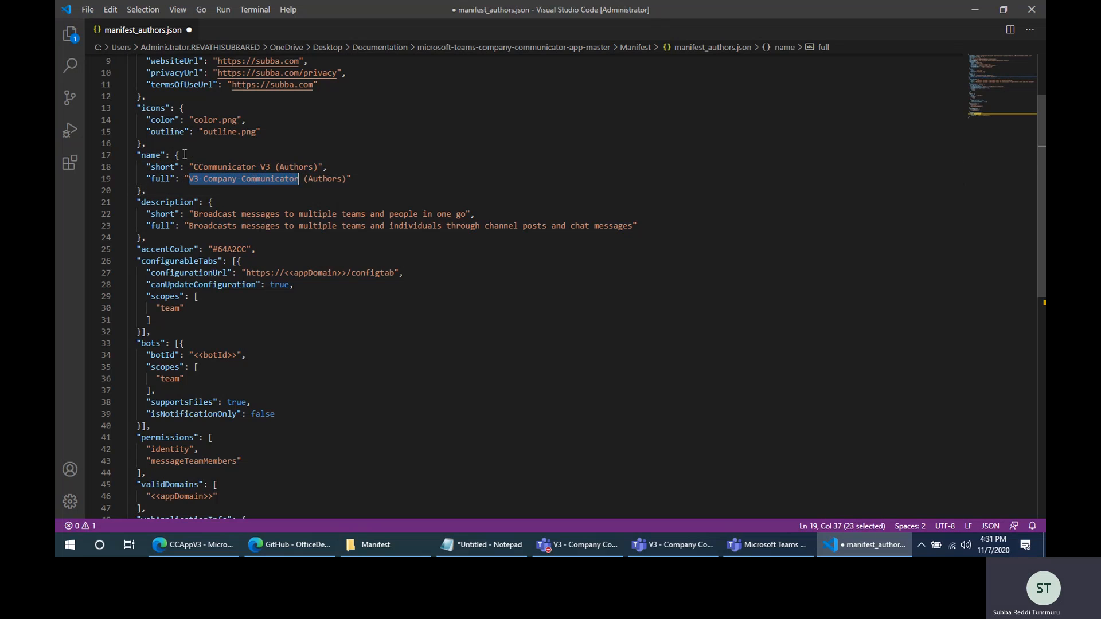
{"action": "left_click", "coordinate": [330, 216]}
- Replace the appDomain placeholder in configurationUrl with subbaccappv3.azurefd.net copied from the Notepad notes
{"action": "scroll", "coordinate": [329, 216], "scroll_direction": "down", "scroll_amount": 2}
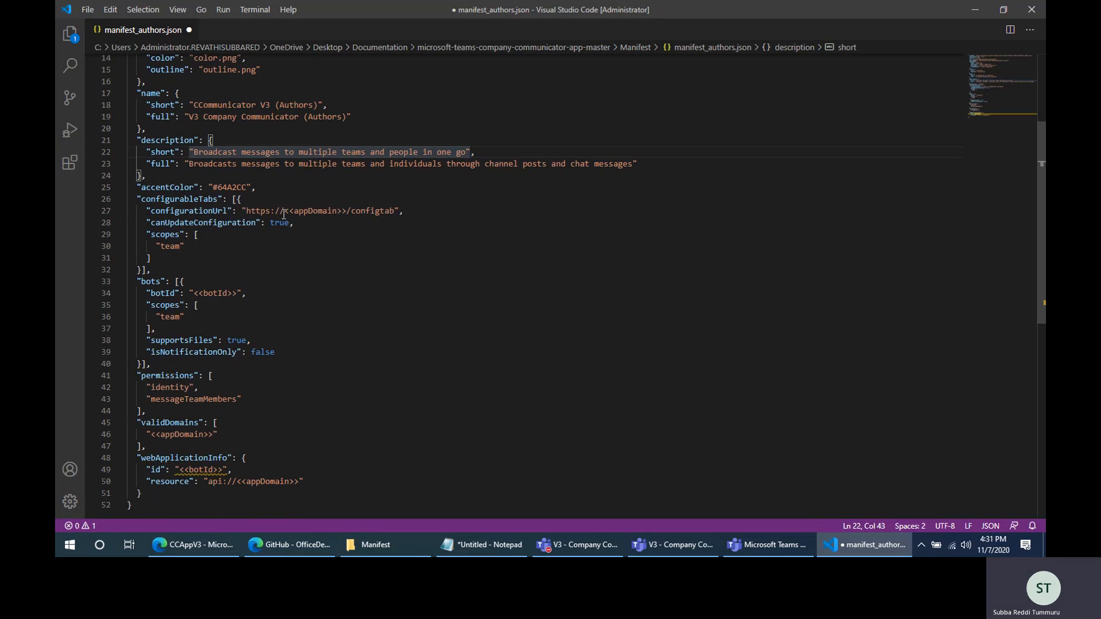
{"action": "left_click_drag", "start_coordinate": [284, 211], "coordinate": [349, 210]}
{"action": "left_click", "coordinate": [481, 544]}
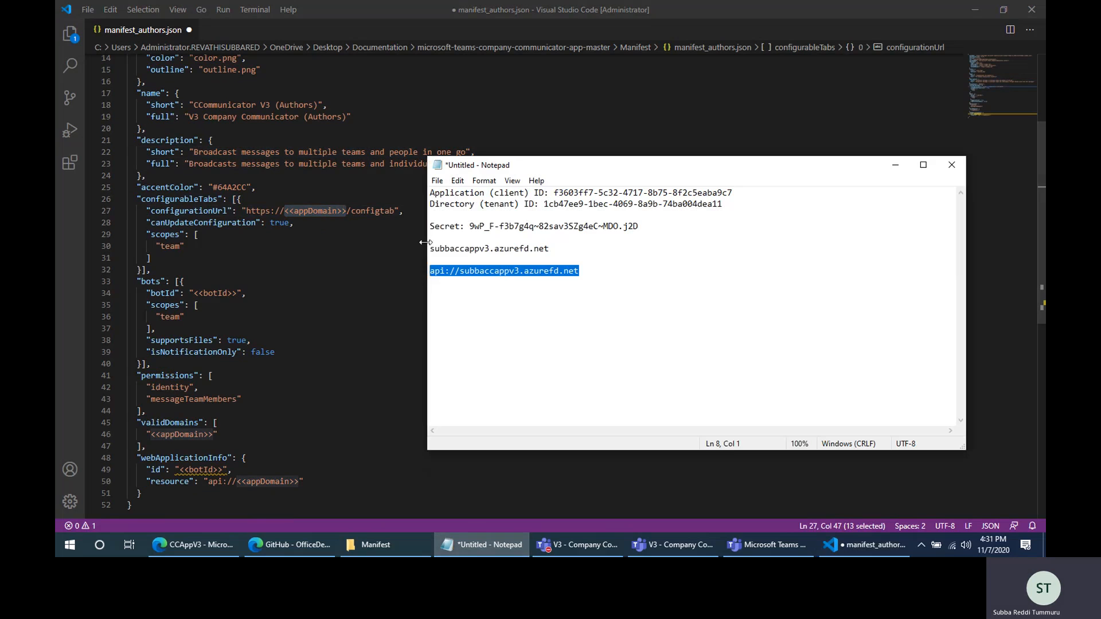
{"action": "left_click_drag", "start_coordinate": [430, 249], "coordinate": [559, 254]}
{"action": "key", "text": "ctrl+c"}
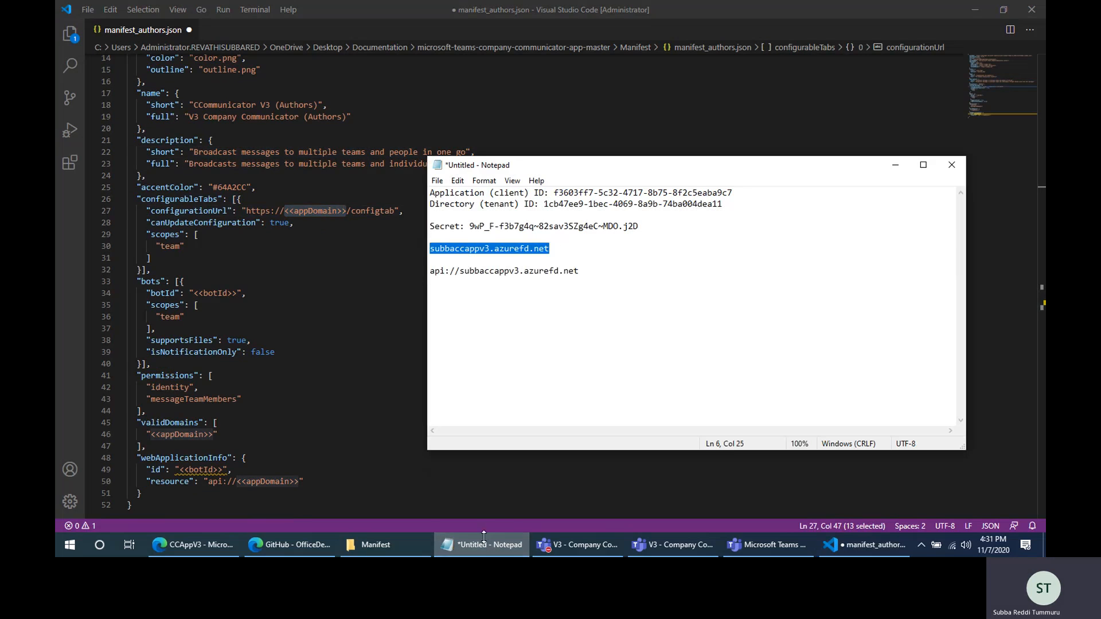
{"action": "key", "text": "alt+Tab"}
{"action": "key", "text": "ctrl+v"}
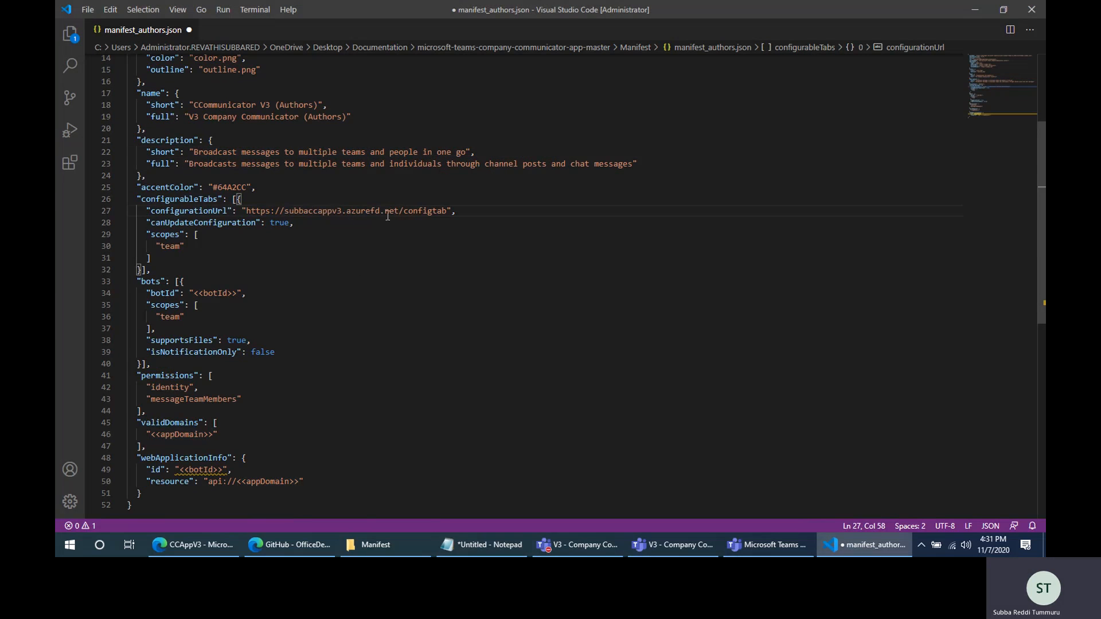
- Replace the appDomain placeholders in validDomains and in the webApplicationInfo resource with subbaccappv3.azurefd.net
{"action": "scroll", "coordinate": [307, 383], "scroll_direction": "down", "scroll_amount": 3}
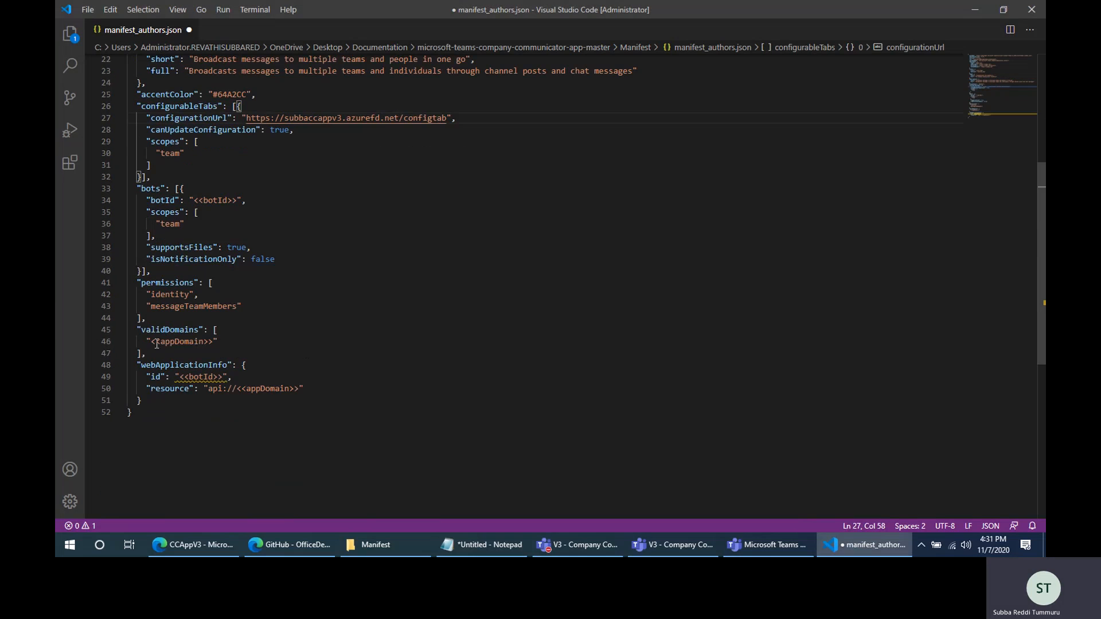
{"action": "left_click_drag", "start_coordinate": [152, 342], "coordinate": [214, 340]}
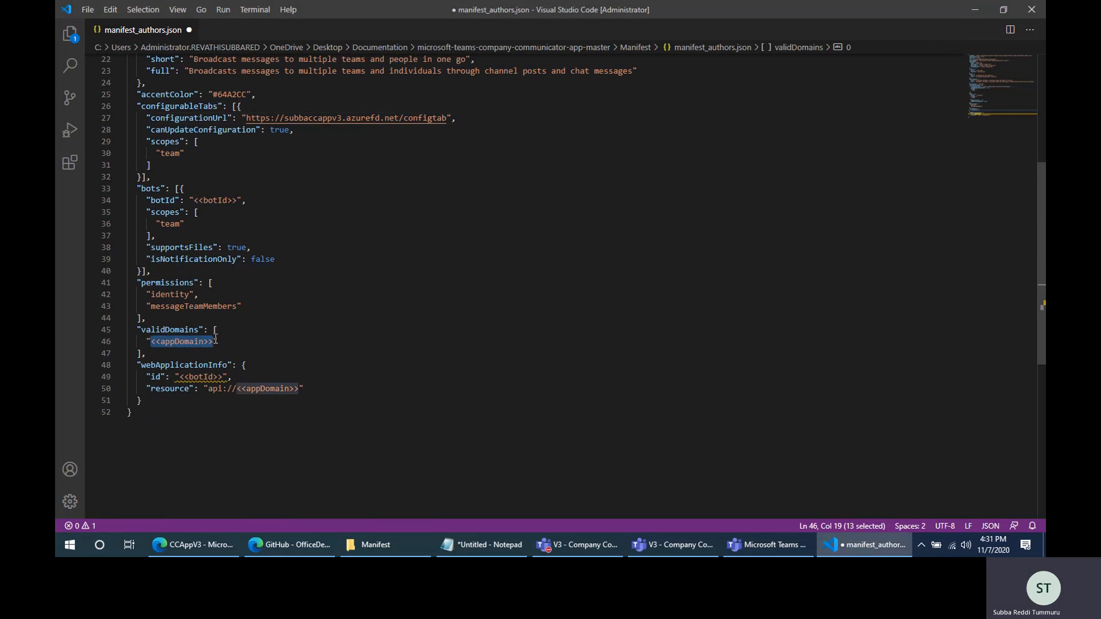
{"action": "key", "text": "ctrl+v"}
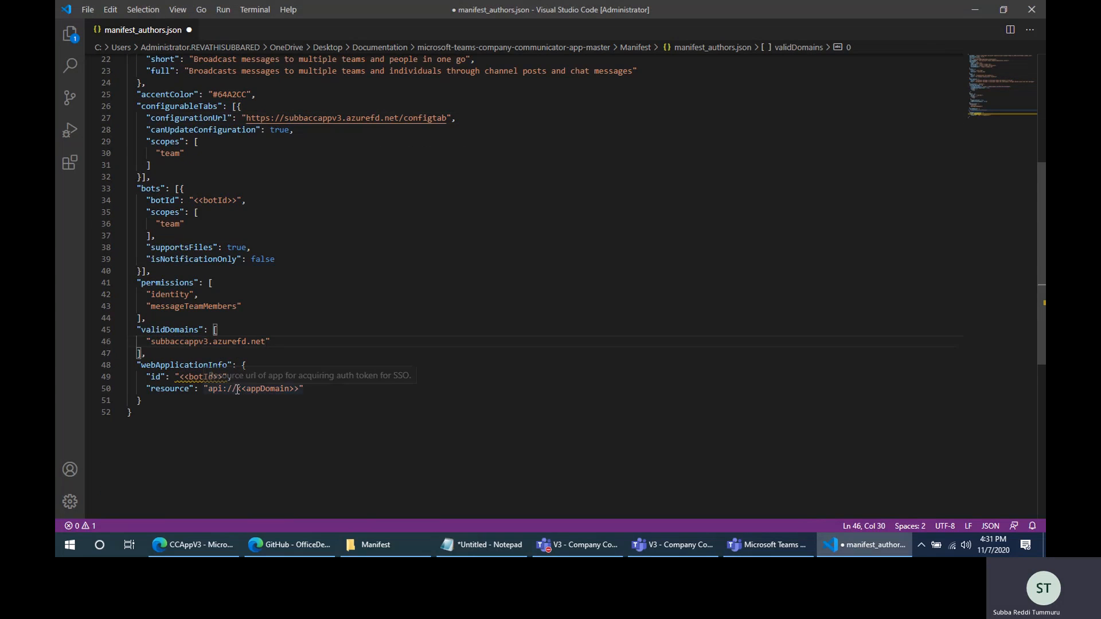
{"action": "left_click_drag", "start_coordinate": [237, 388], "coordinate": [298, 389]}
{"action": "key", "text": "ctrl+v"}
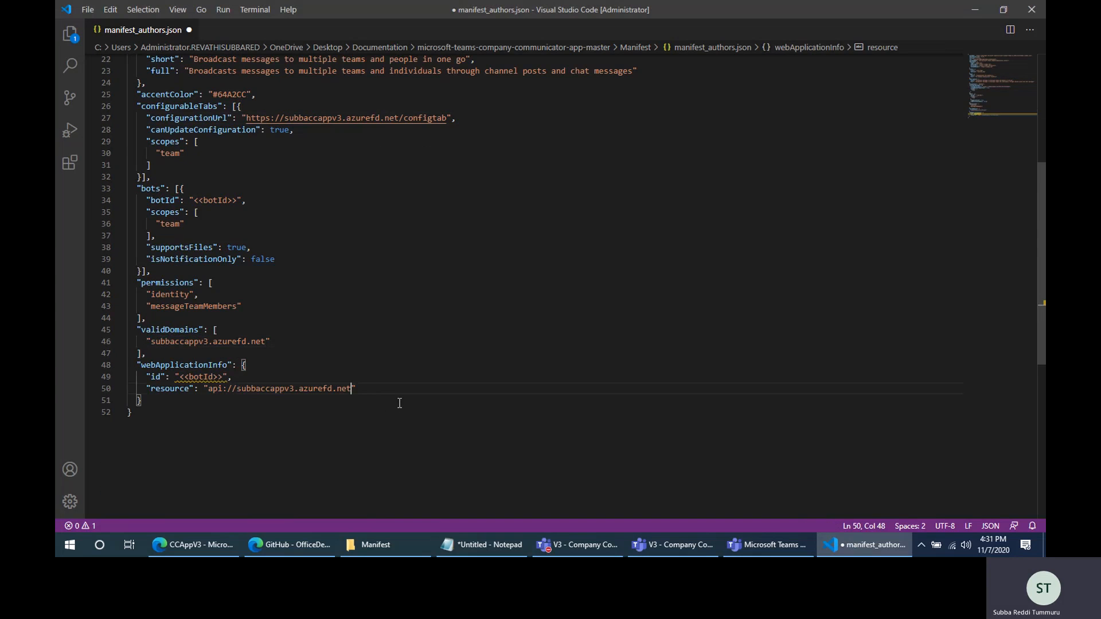
- Replace the botId placeholders in webApplicationInfo and bots with the application (client) ID from the Notepad notes, and save the authors manifest
{"action": "left_click", "coordinate": [502, 546]}
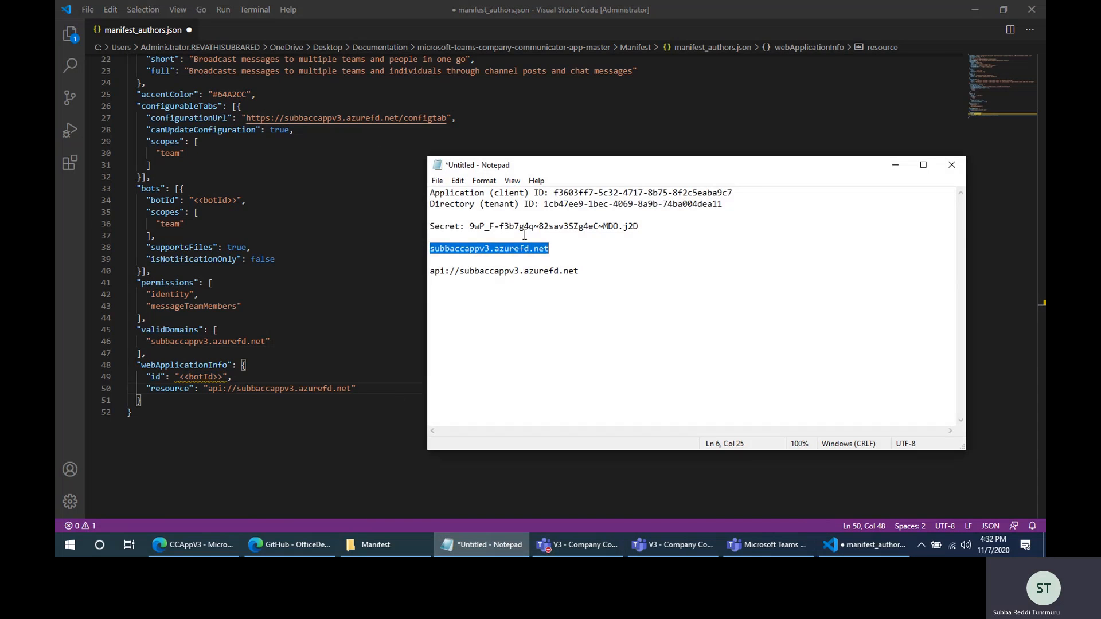
{"action": "left_click_drag", "start_coordinate": [553, 193], "coordinate": [732, 193]}
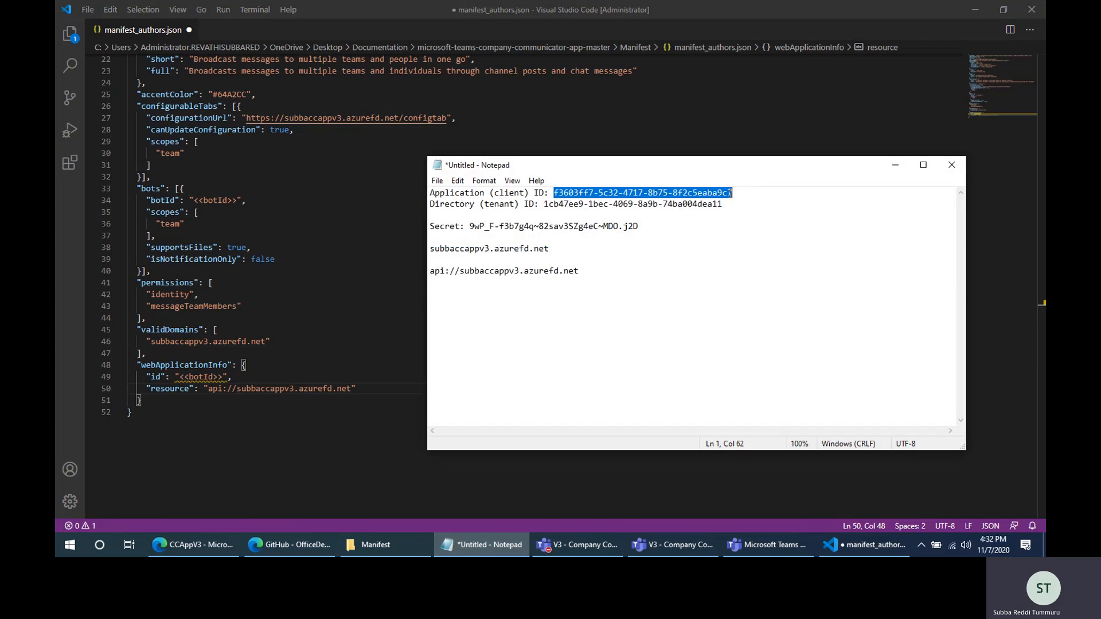
{"action": "left_click", "coordinate": [471, 545]}
{"action": "left_click_drag", "start_coordinate": [179, 376], "coordinate": [224, 377]}
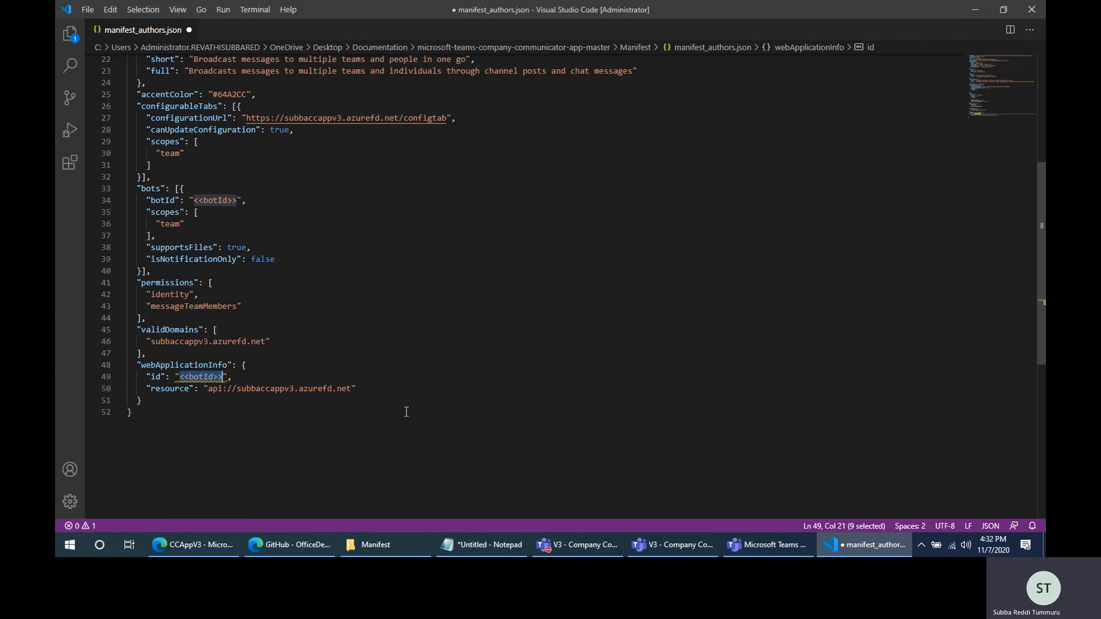
{"action": "key", "text": "ctrl+v"}
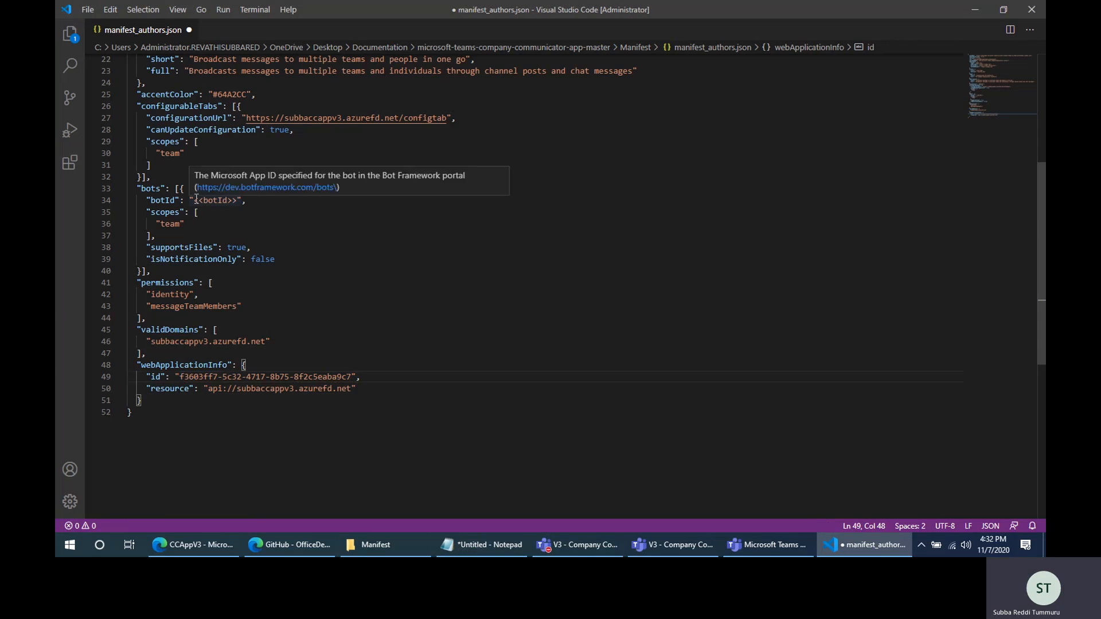
{"action": "left_click_drag", "start_coordinate": [194, 200], "coordinate": [238, 201]}
{"action": "key", "text": "ctrl+v"}
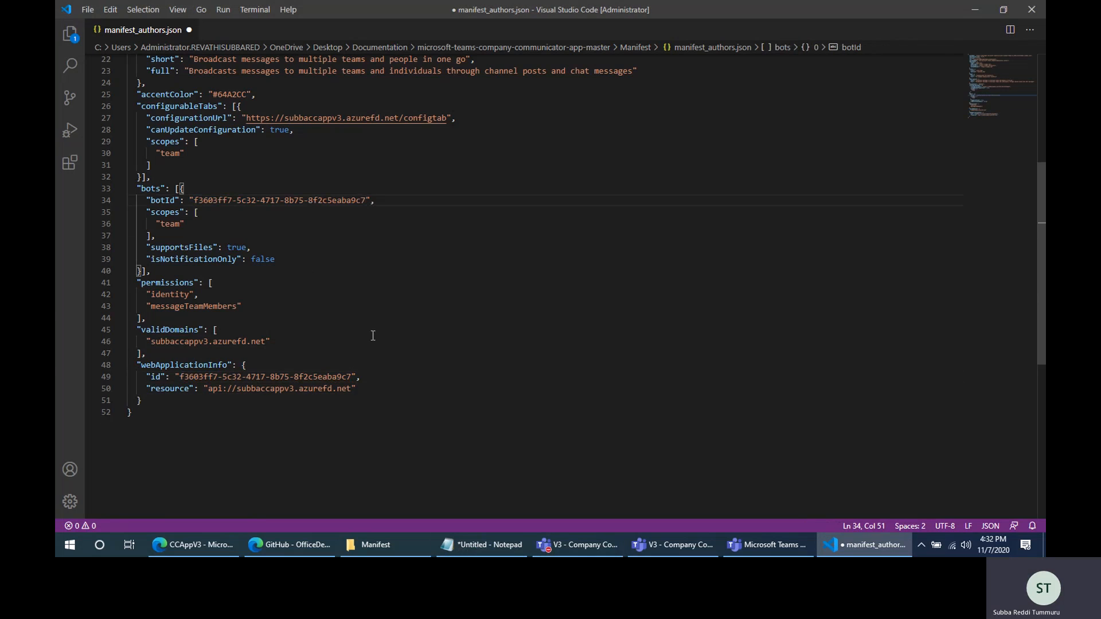
{"action": "scroll", "coordinate": [373, 344], "scroll_direction": "up", "scroll_amount": 7}
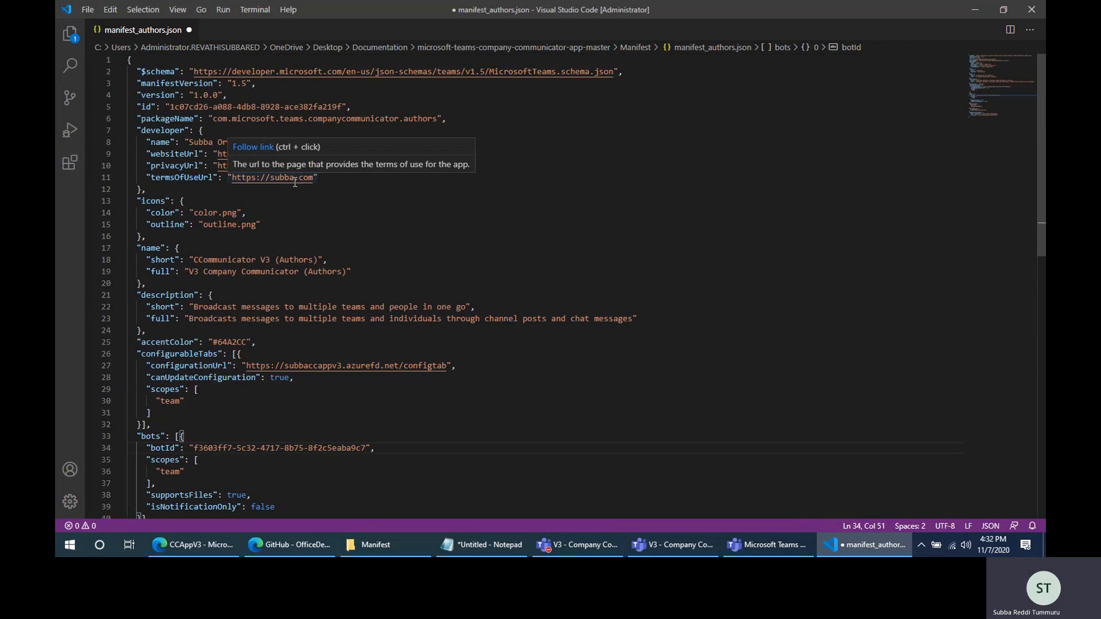
{"action": "key", "text": "ctrl+s"}
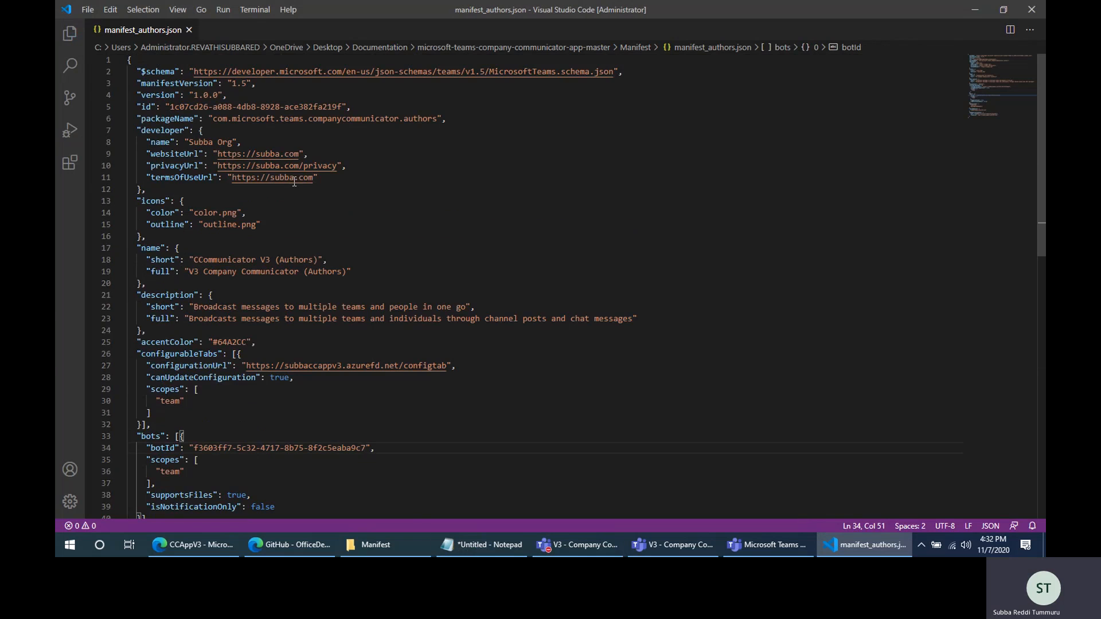
- Open the manifest_users file from the Manifest folder for editing
{"action": "left_click", "coordinate": [375, 545]}
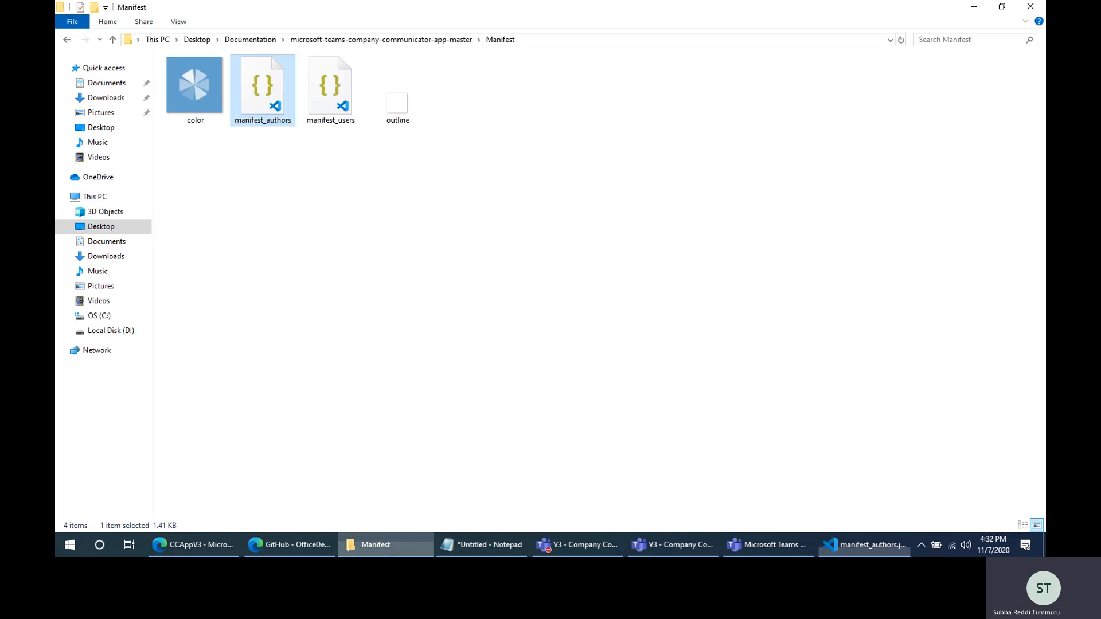
{"action": "left_click", "coordinate": [329, 102]}
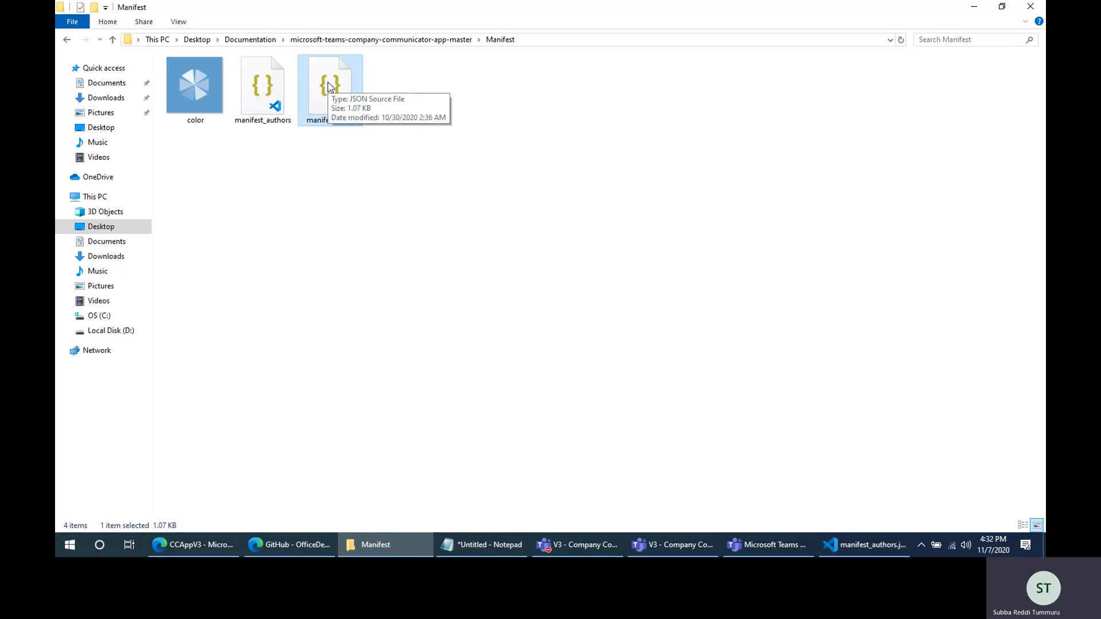
{"action": "double_click", "coordinate": [329, 86]}
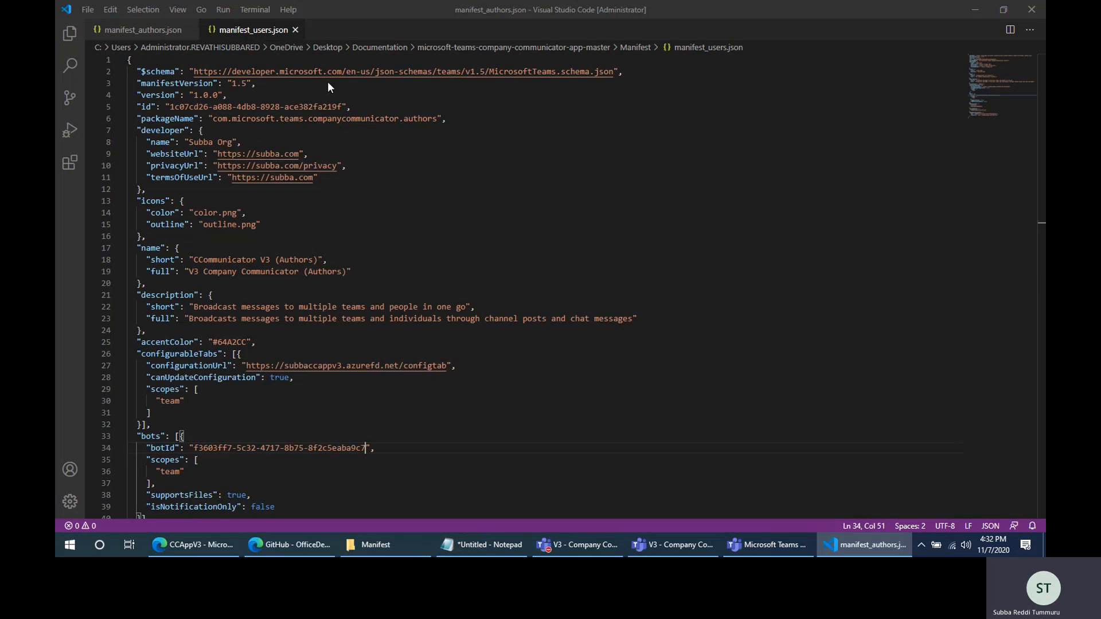
- Replace the developer section of manifest_users.json with the completed developer section copied from manifest_authors.json
{"action": "left_click", "coordinate": [140, 32]}
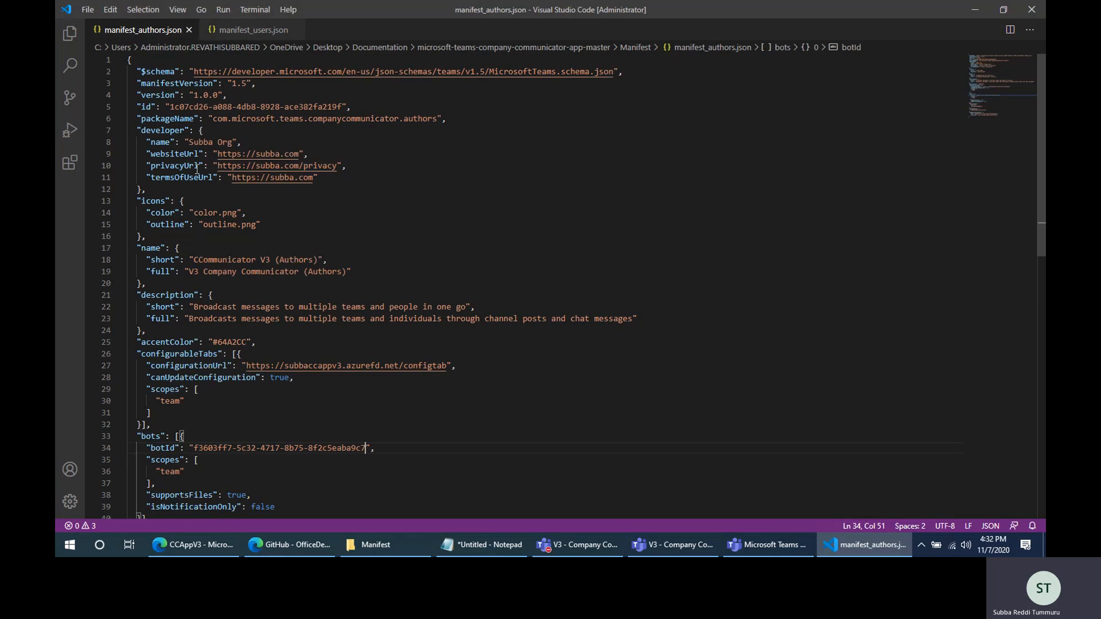
{"action": "left_click", "coordinate": [138, 132]}
{"action": "left_click_drag", "start_coordinate": [141, 135], "coordinate": [178, 194]}
{"action": "key", "text": "ctrl+c"}
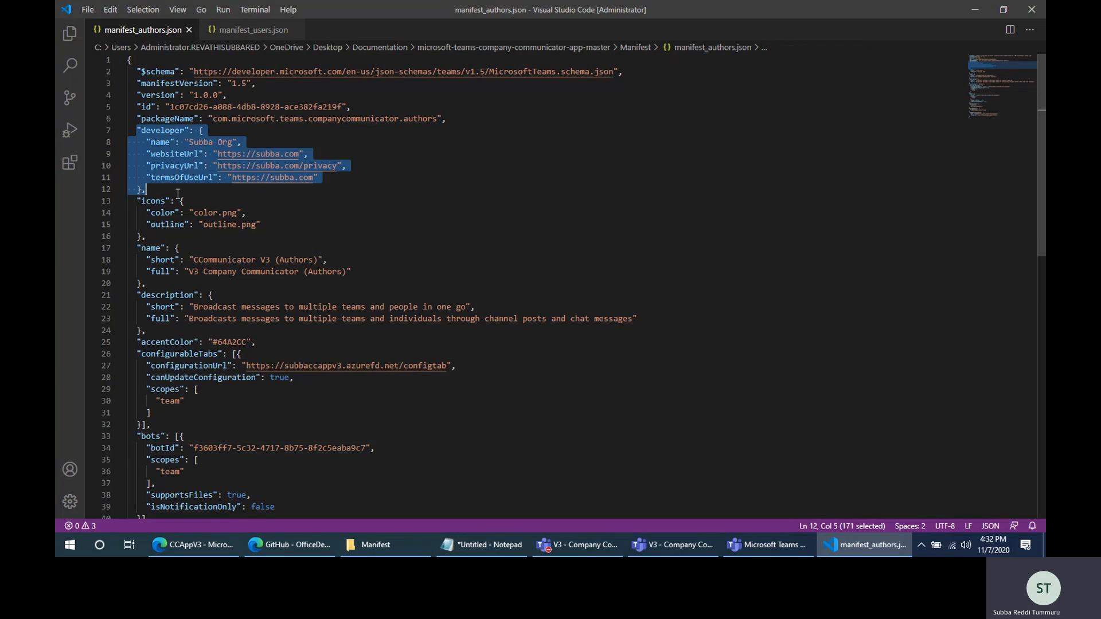
{"action": "left_click", "coordinate": [248, 30]}
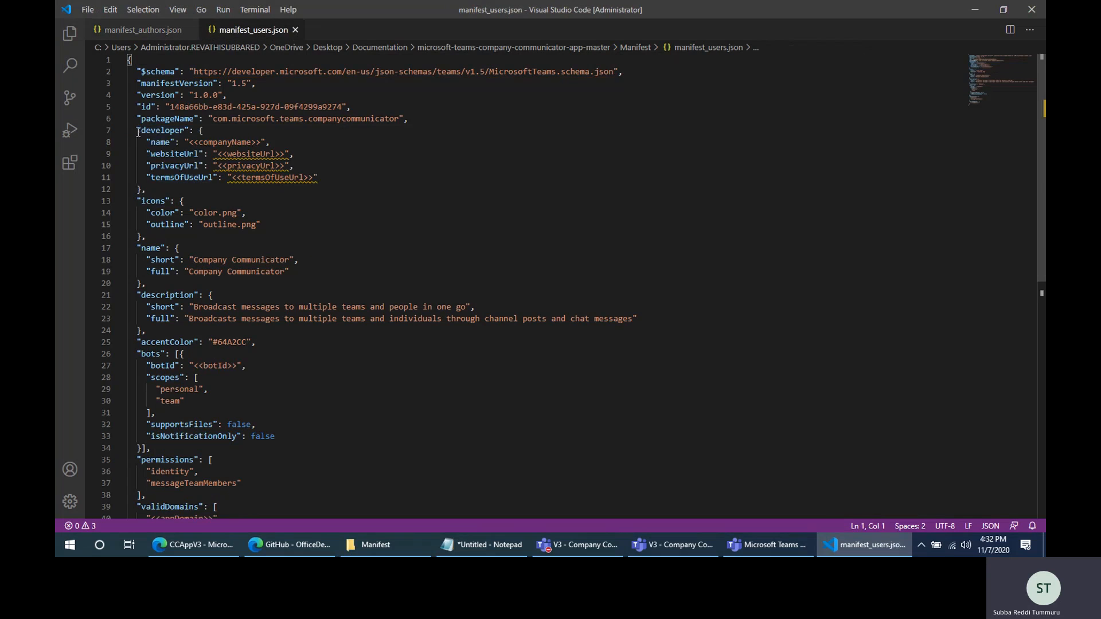
{"action": "left_click_drag", "start_coordinate": [138, 132], "coordinate": [333, 193]}
{"action": "key", "text": "ctrl+v"}
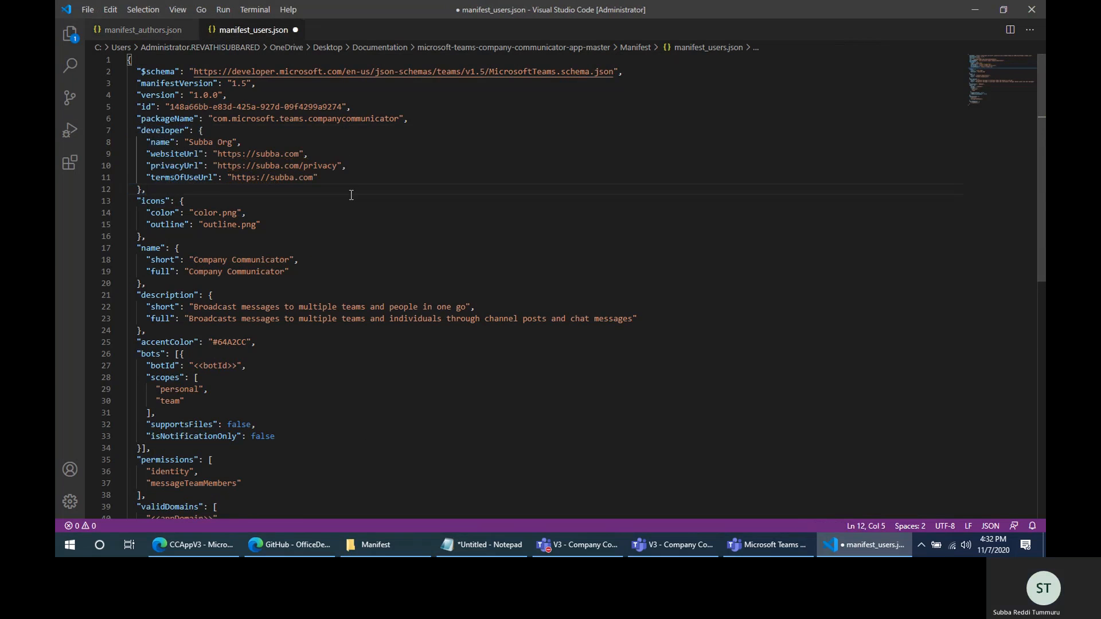
- Set both the short and full app names in the users manifest to "Company Communicator V3"
{"action": "scroll", "coordinate": [356, 212], "scroll_direction": "down", "scroll_amount": 3}
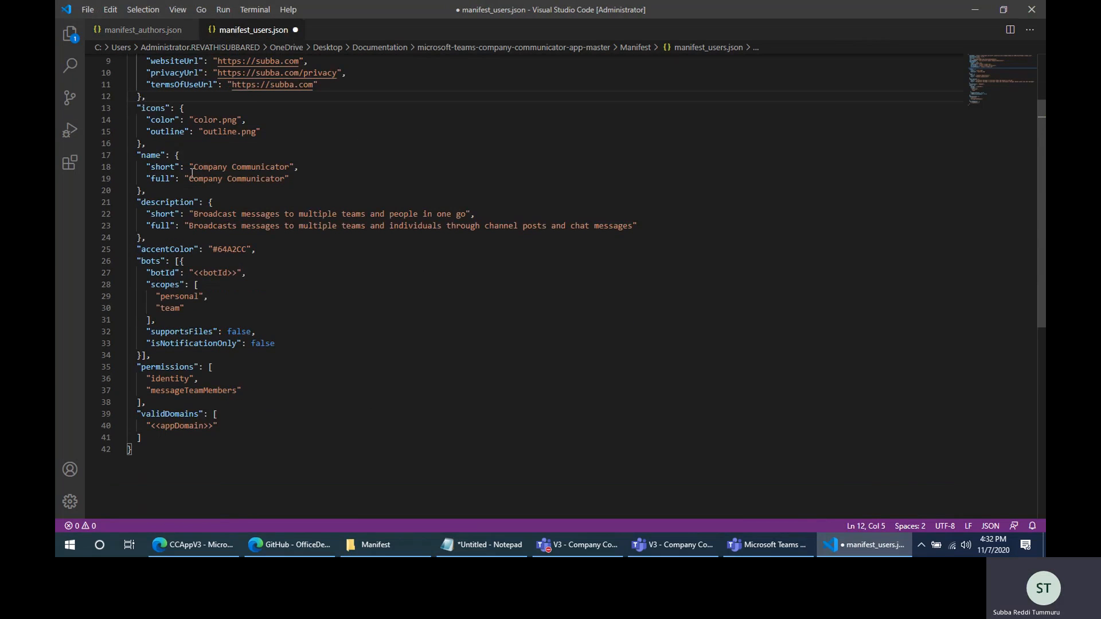
{"action": "left_click", "coordinate": [290, 167]}
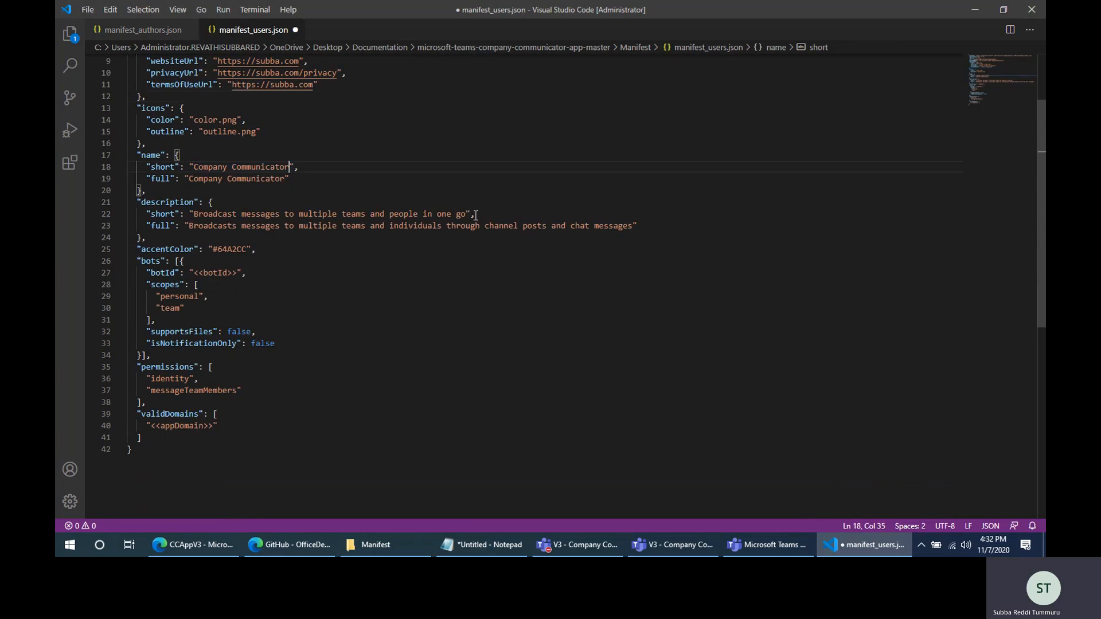
{"action": "type", "text": "V3"}
{"action": "left_click", "coordinate": [285, 175]}
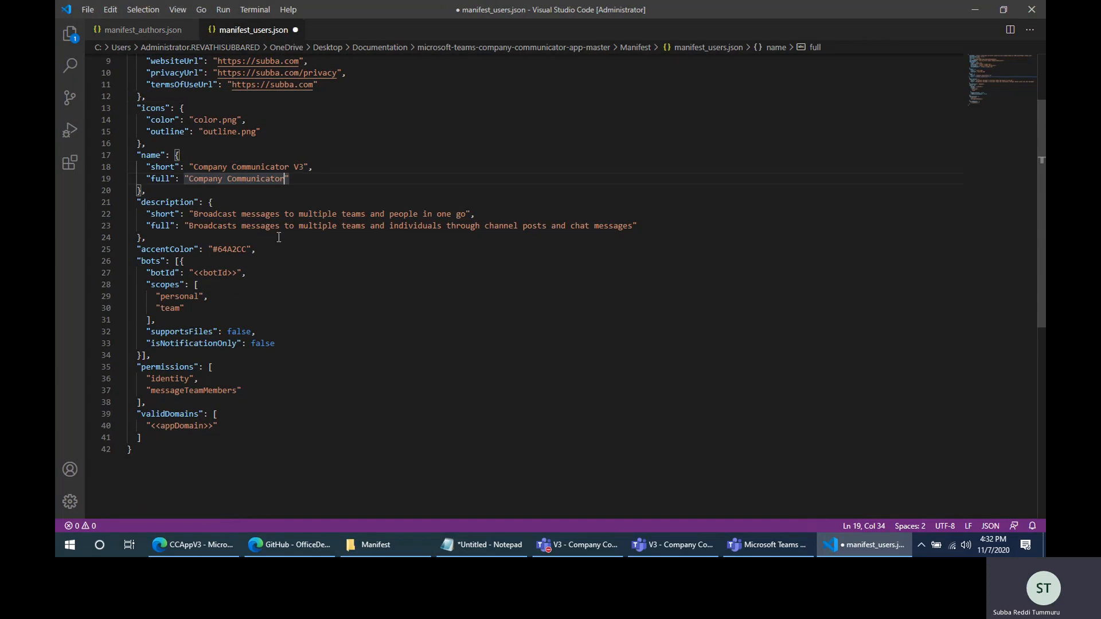
{"action": "type", "text": "V3"}
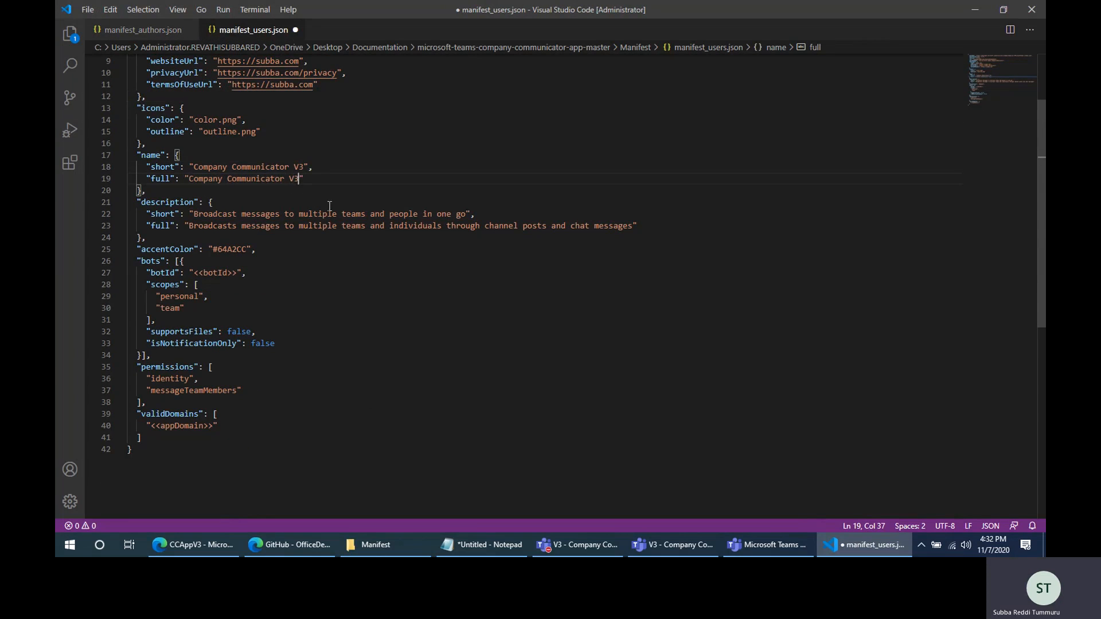
{"action": "left_click_drag", "start_coordinate": [304, 167], "coordinate": [295, 166]}
{"action": "left_click", "coordinate": [321, 175]}
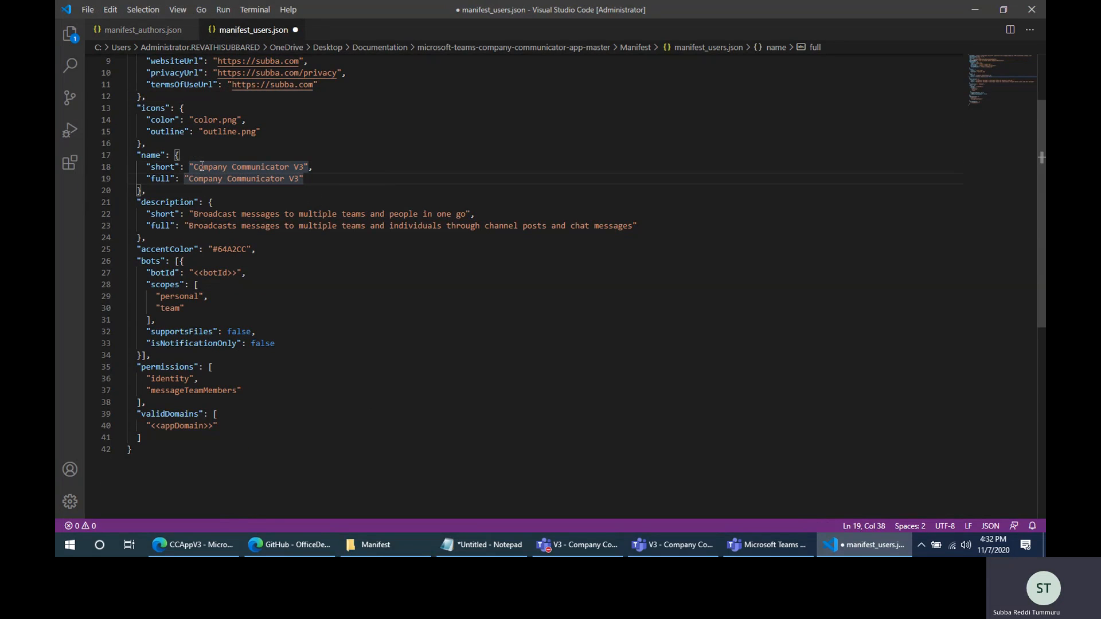
{"action": "left_click_drag", "start_coordinate": [194, 167], "coordinate": [314, 166]}
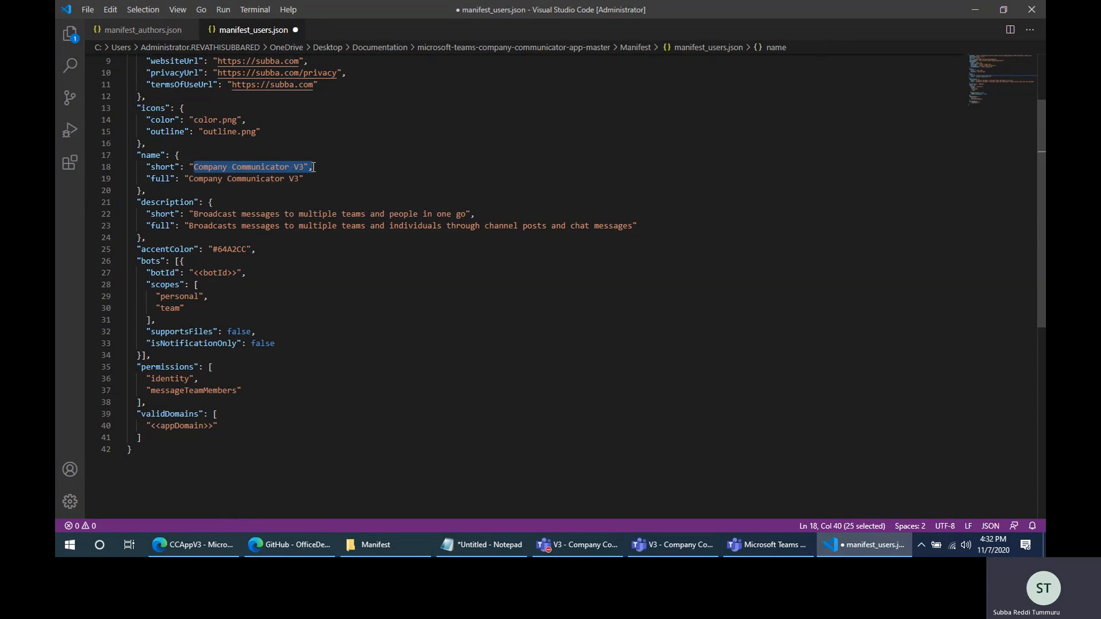
{"action": "left_click", "coordinate": [353, 168]}
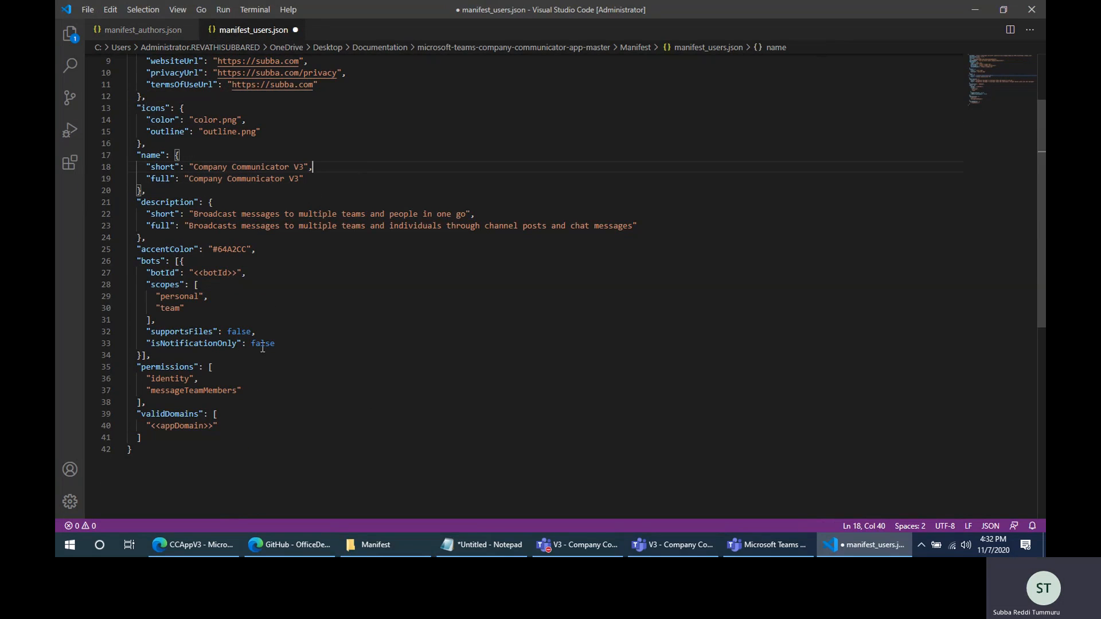
- Replace the botId placeholder in the bots section with the application (client) ID from the Notepad notes
{"action": "left_click", "coordinate": [490, 546]}
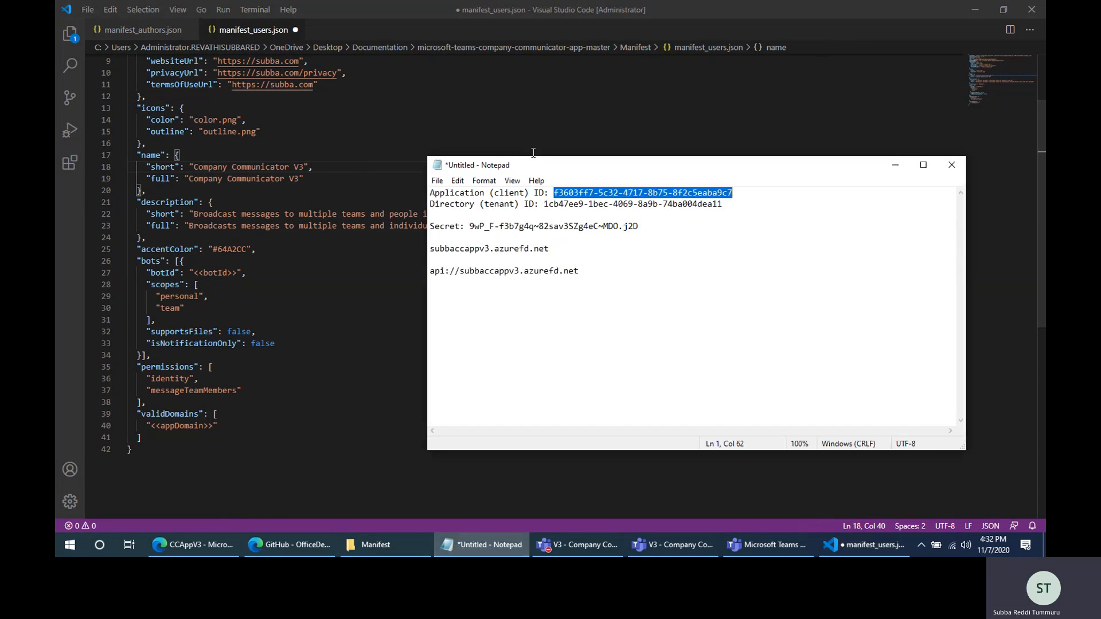
{"action": "left_click", "coordinate": [490, 546]}
{"action": "left_click_drag", "start_coordinate": [193, 273], "coordinate": [237, 270]}
{"action": "type", "text": "f3603ff7-5c32-4717-8b75-8f2c5eaba9c7"}
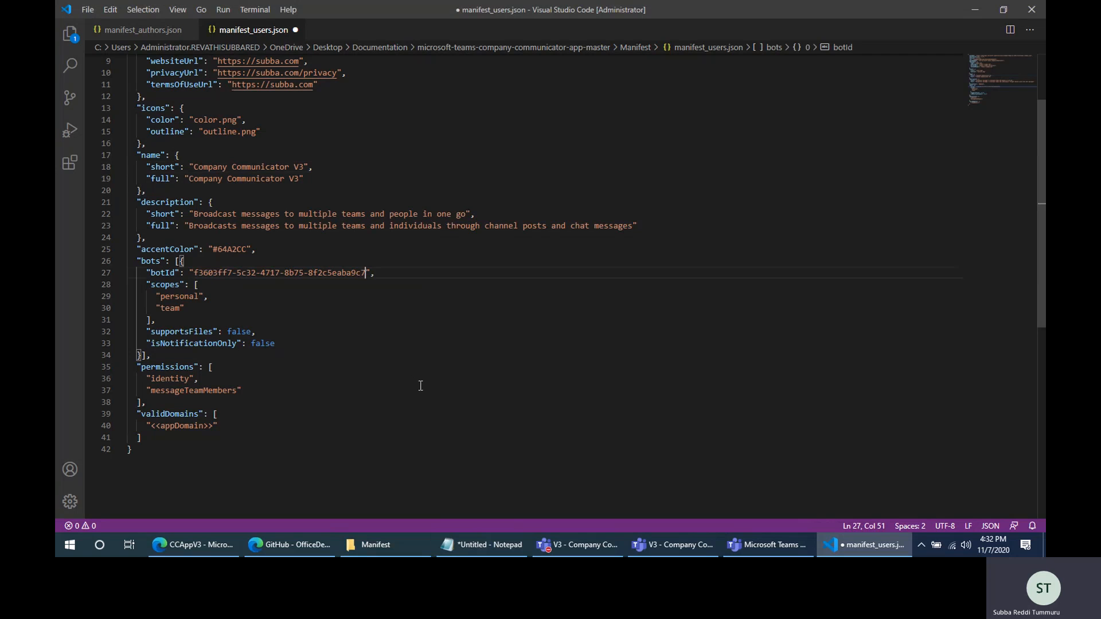
- Replace the appDomain placeholder in validDomains with subbaccappv3.azurefd.net copied from the Notepad notes, and save the users manifest
{"action": "left_click", "coordinate": [490, 546]}
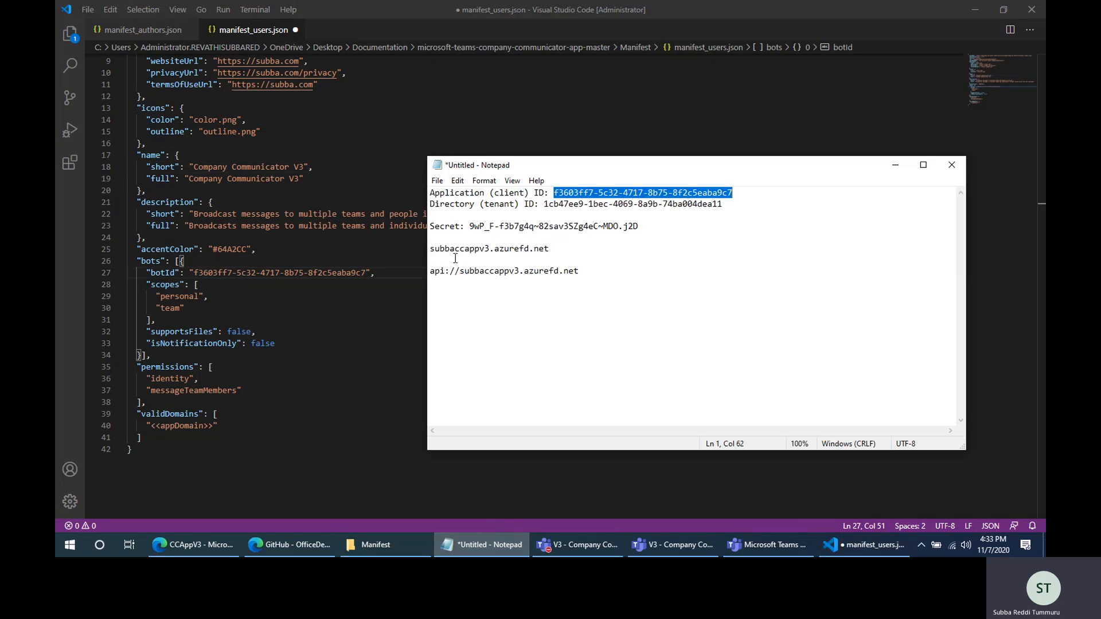
{"action": "left_click_drag", "start_coordinate": [431, 249], "coordinate": [551, 250]}
{"action": "key", "text": "ctrl+c"}
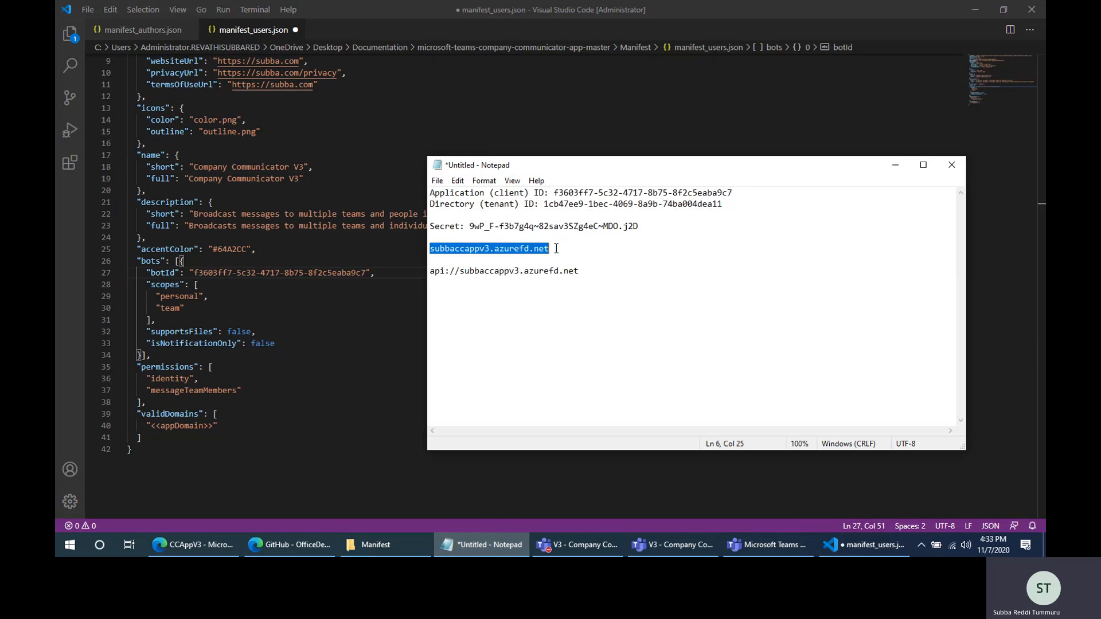
{"action": "left_click", "coordinate": [490, 545]}
{"action": "left_click_drag", "start_coordinate": [150, 425], "coordinate": [212, 425]}
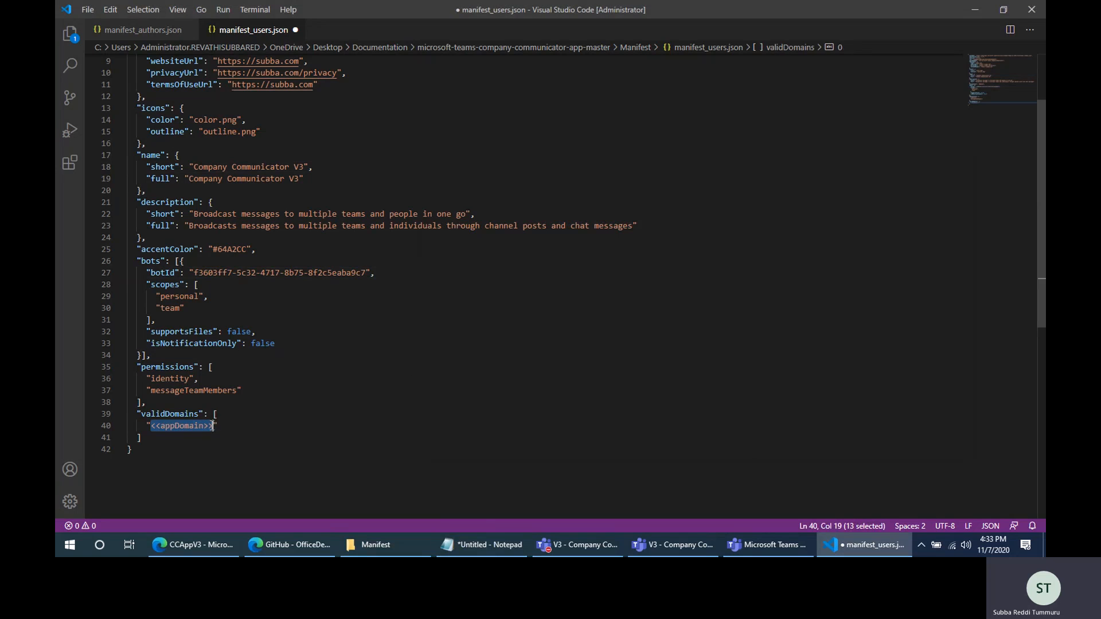
{"action": "key", "text": "ctrl+v"}
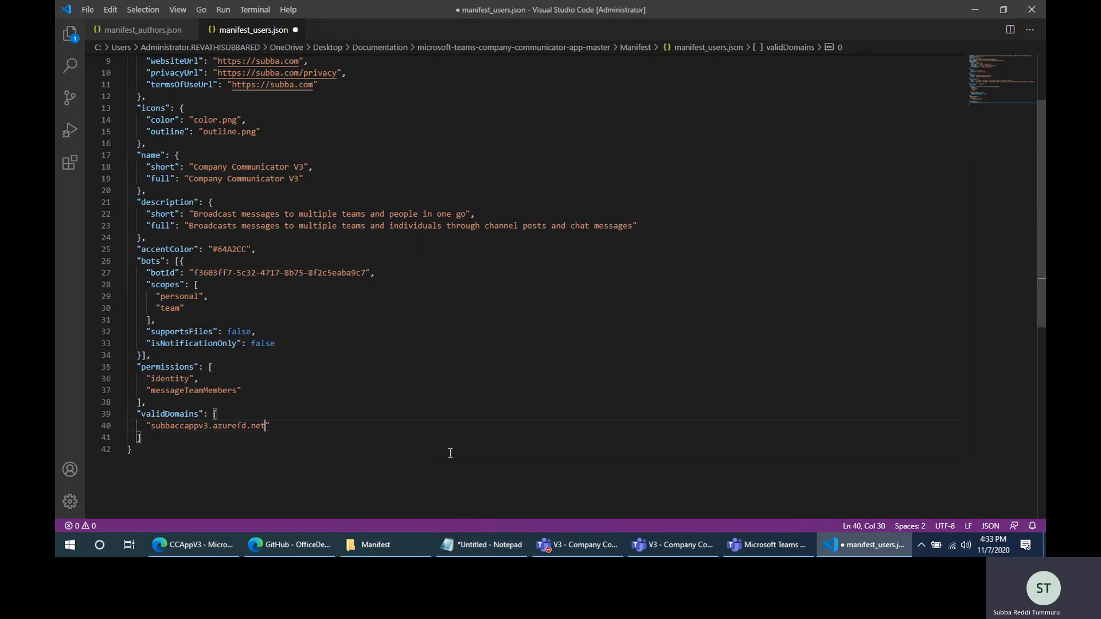
{"action": "scroll", "coordinate": [448, 423], "scroll_direction": "up", "scroll_amount": 3}
{"action": "left_click", "coordinate": [415, 234]}
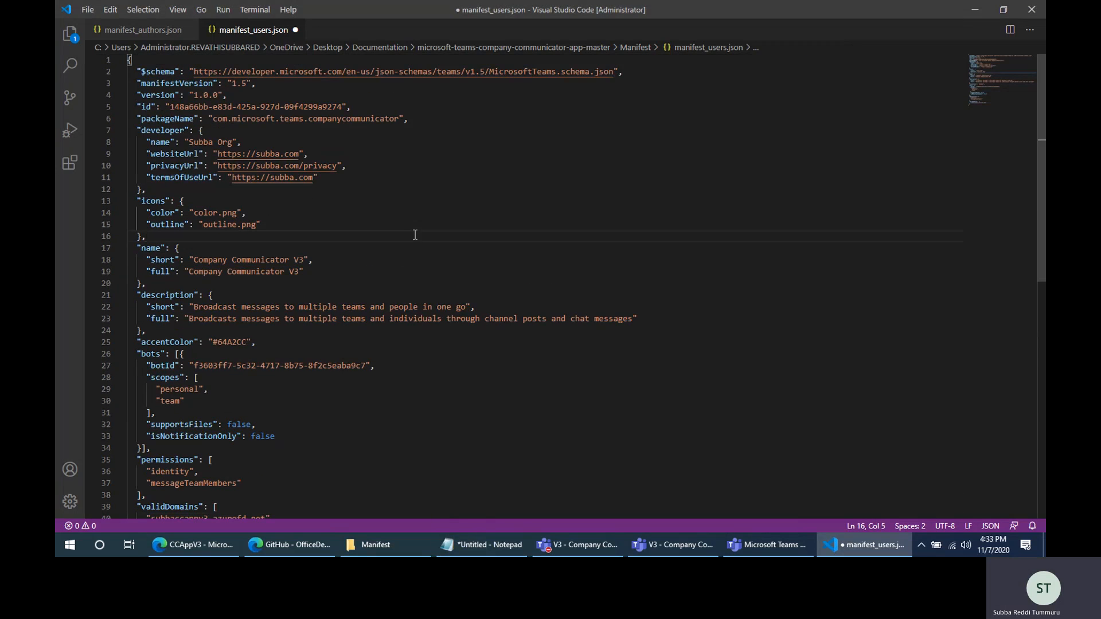
{"action": "key", "text": "ctrl+s"}
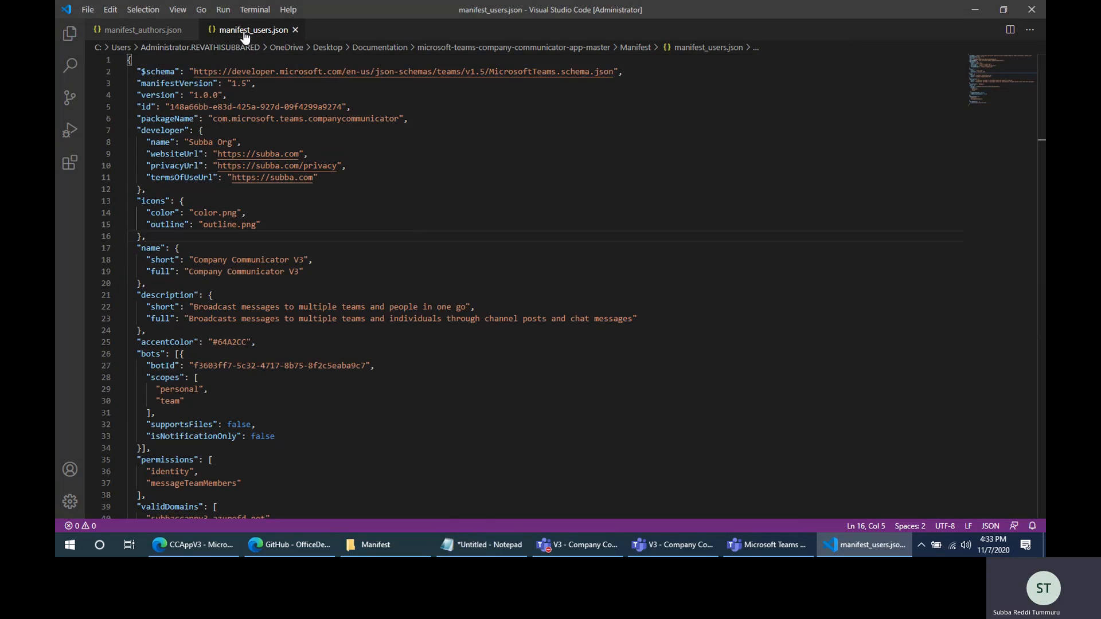
- Examine the isNotificationOnly setting in the bots section of the users manifest
{"action": "scroll", "coordinate": [298, 458], "scroll_direction": "down", "scroll_amount": 4}
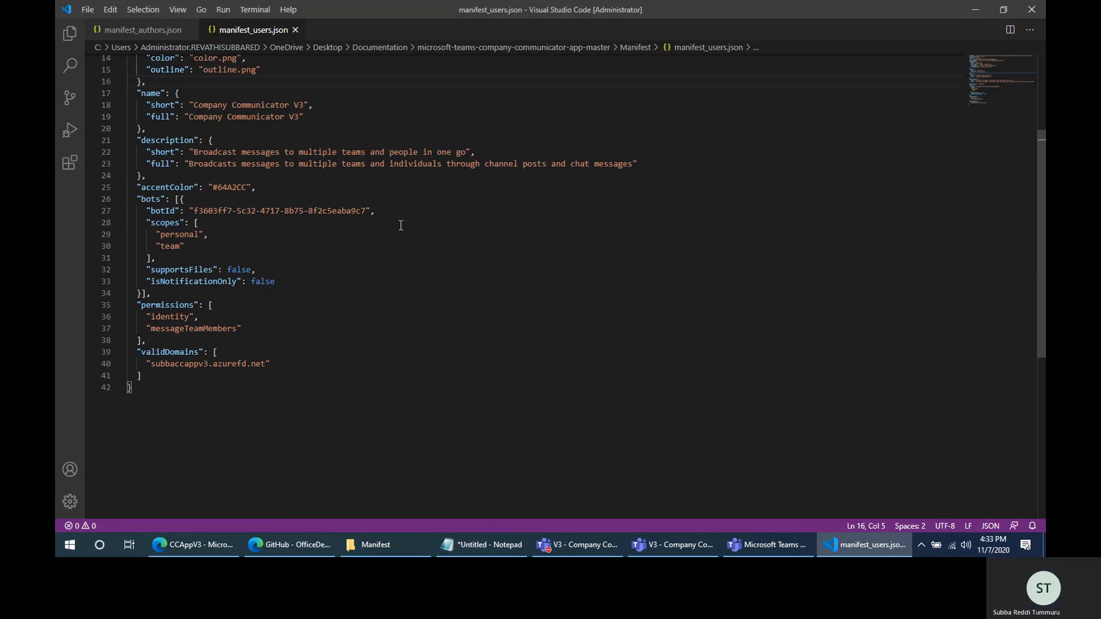
{"action": "left_click_drag", "start_coordinate": [151, 281], "coordinate": [236, 281]}
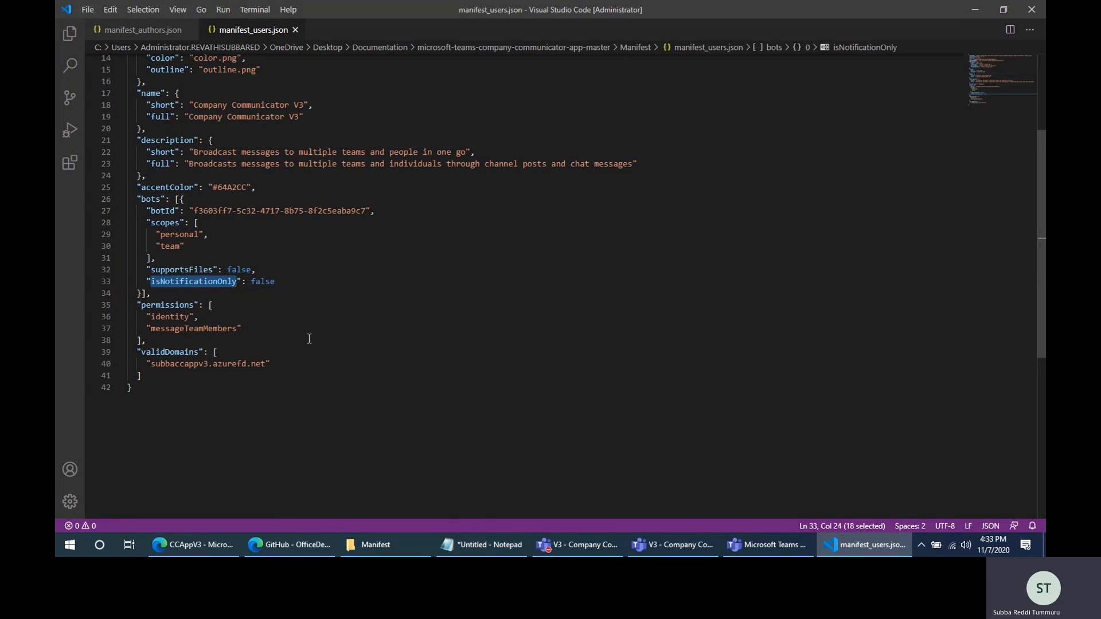
{"action": "double_click", "coordinate": [264, 281]}
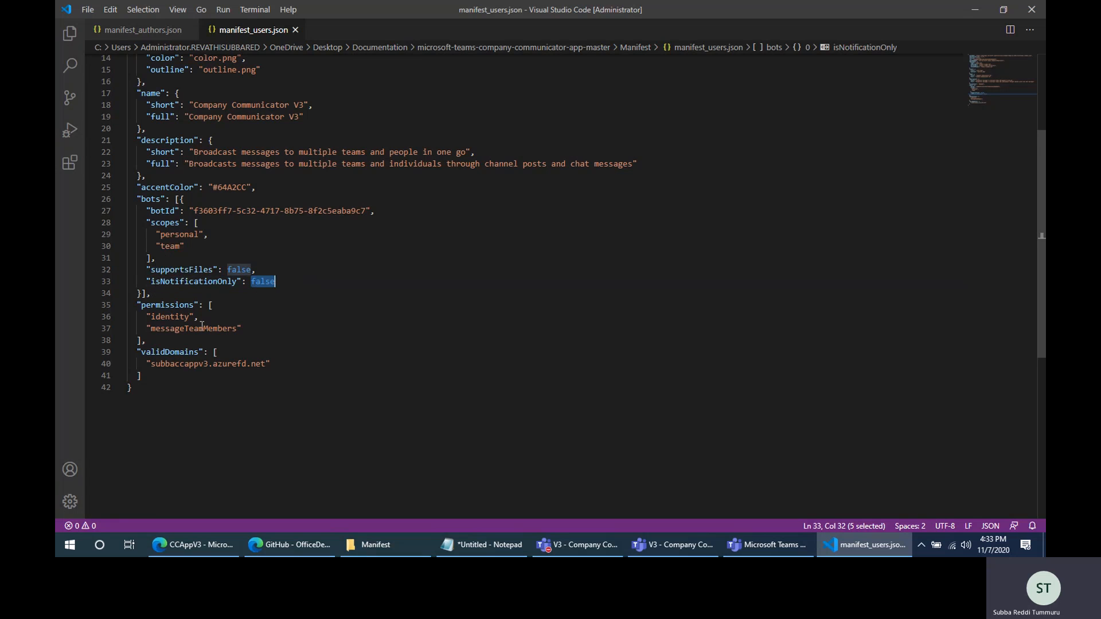
{"action": "left_click", "coordinate": [301, 281]}
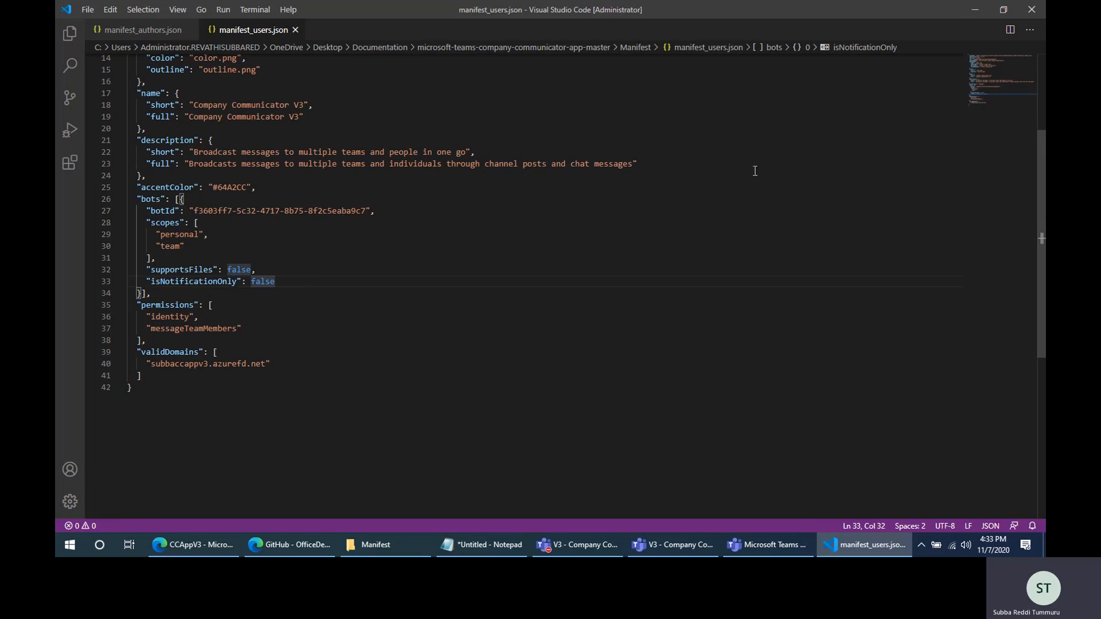
- Close the code editor and rename the manifest_authors file in the Manifest folder to manifest
{"action": "left_click", "coordinate": [1031, 9]}
{"action": "left_click", "coordinate": [277, 99]}
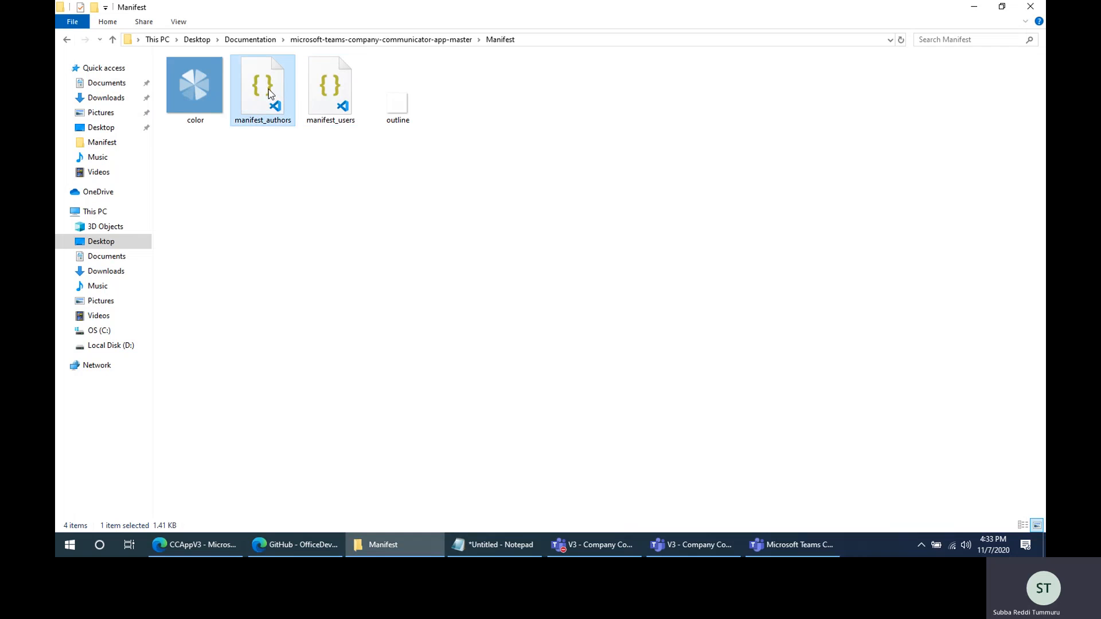
{"action": "left_click", "coordinate": [290, 204]}
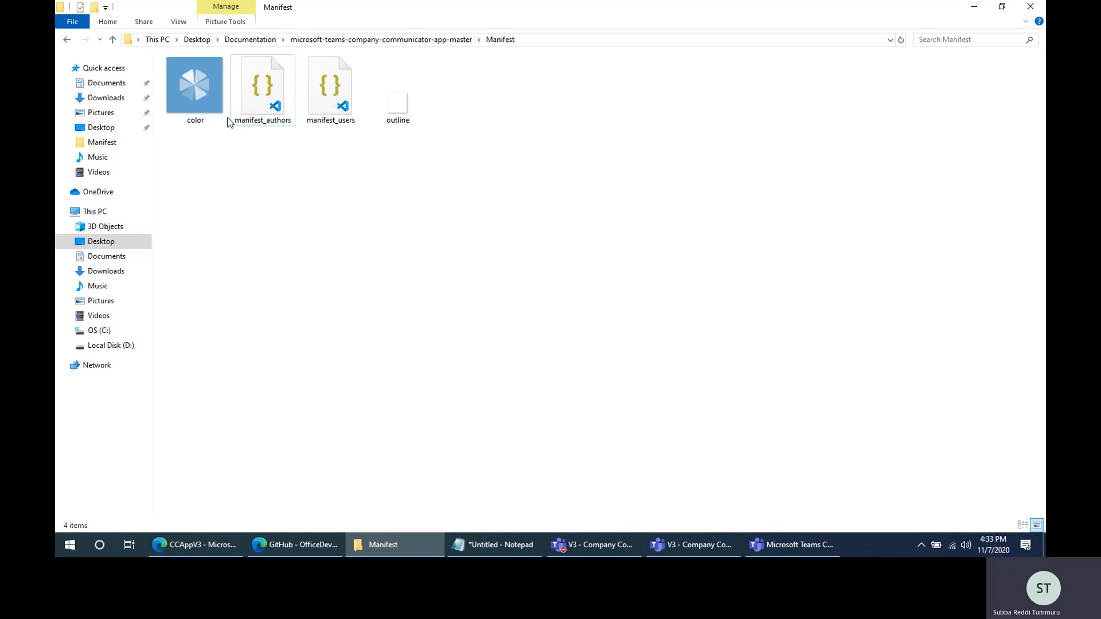
{"action": "left_click", "coordinate": [267, 95]}
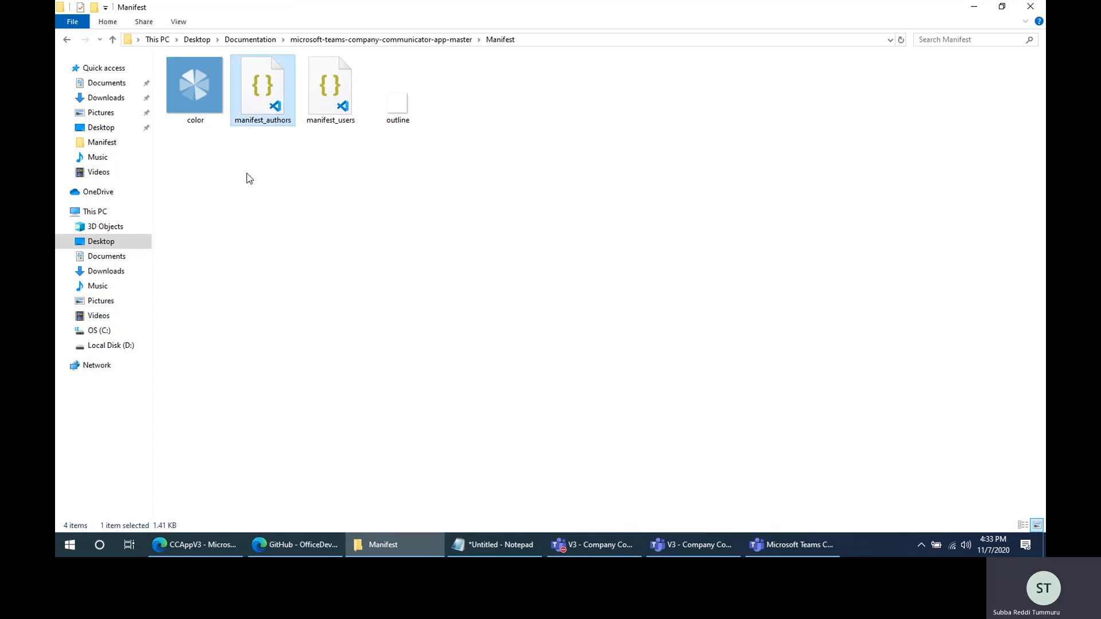
{"action": "right_click", "coordinate": [262, 91]}
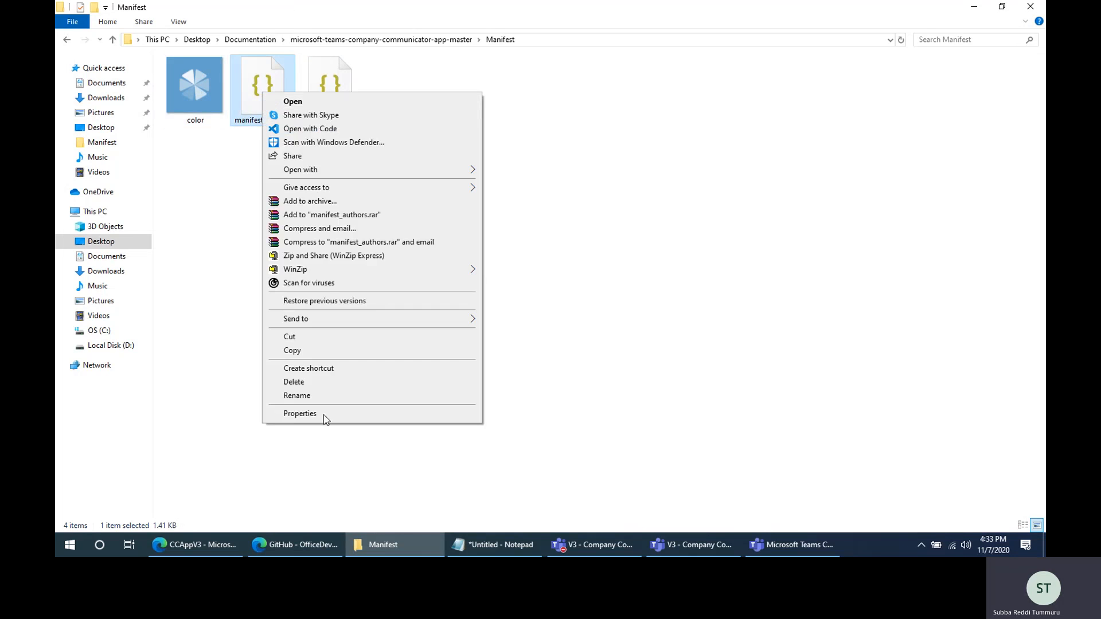
{"action": "left_click", "coordinate": [312, 395]}
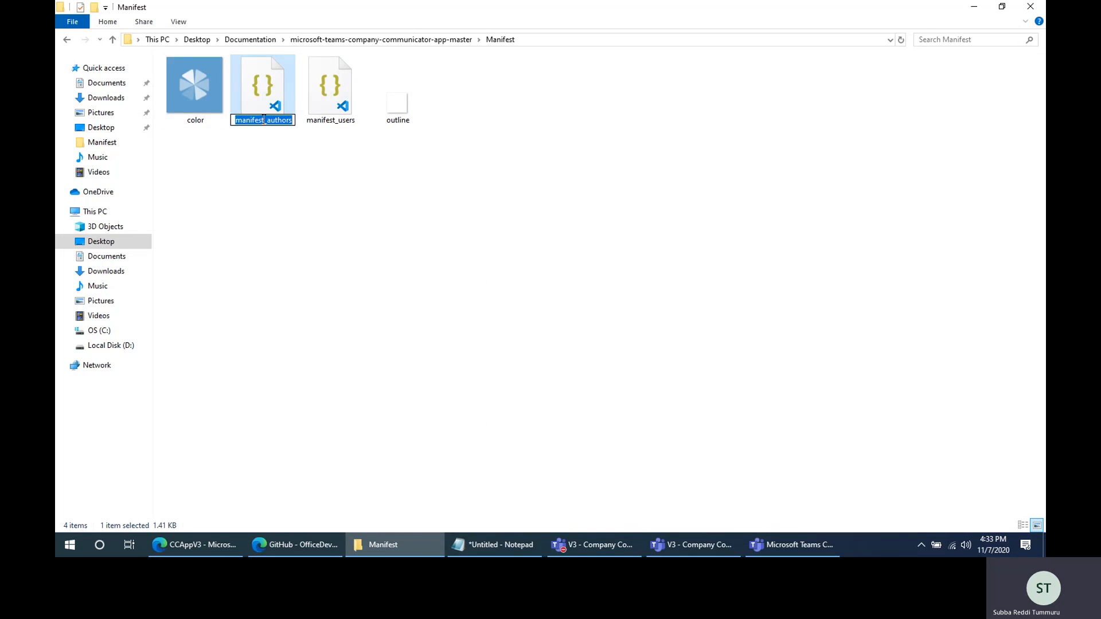
{"action": "left_click_drag", "start_coordinate": [266, 118], "coordinate": [338, 124]}
{"action": "key", "text": "BackSpace"}
{"action": "key", "text": "BackSpace"}
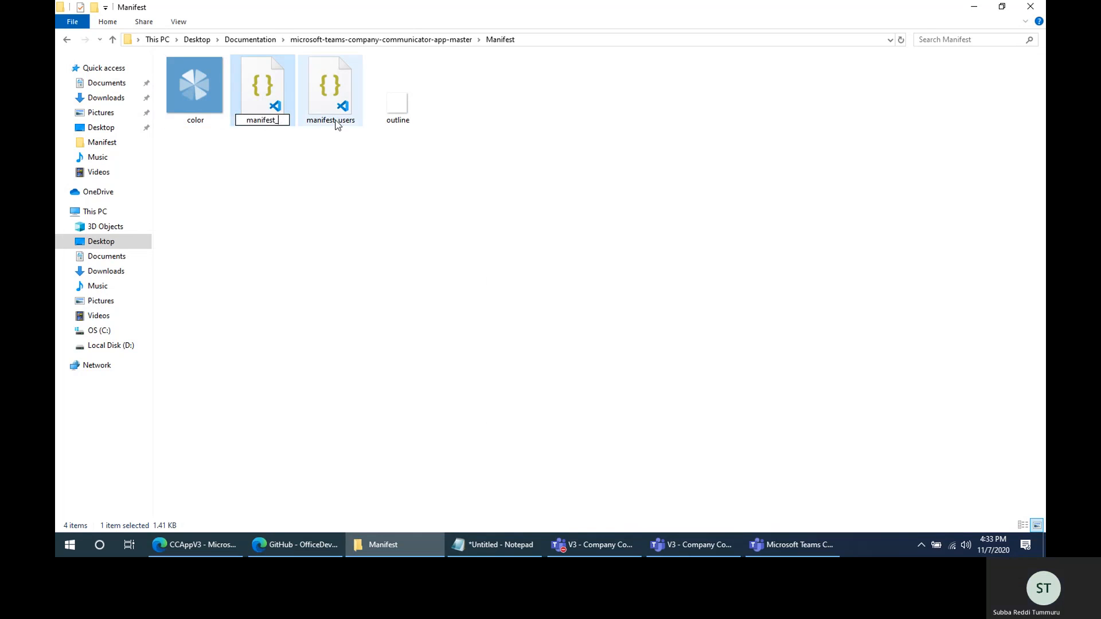
{"action": "left_click", "coordinate": [339, 239]}
- Compress the color, manifest and outline files in the Manifest folder into a zip package named Authors
{"action": "left_click", "coordinate": [203, 88]}
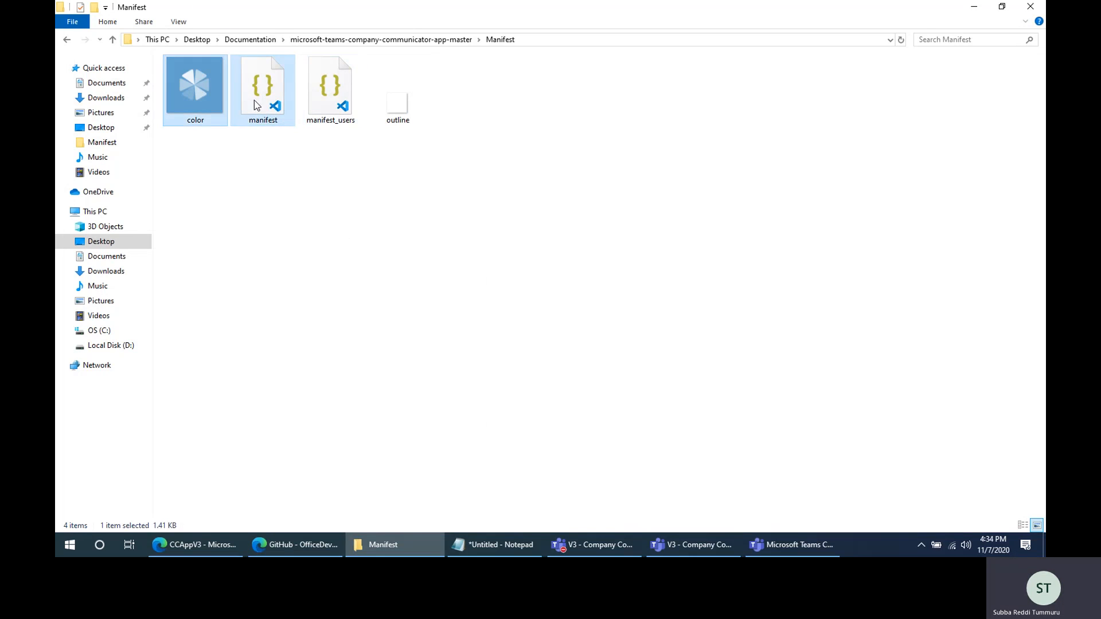
{"action": "left_click", "coordinate": [402, 103], "text": "ctrl"}
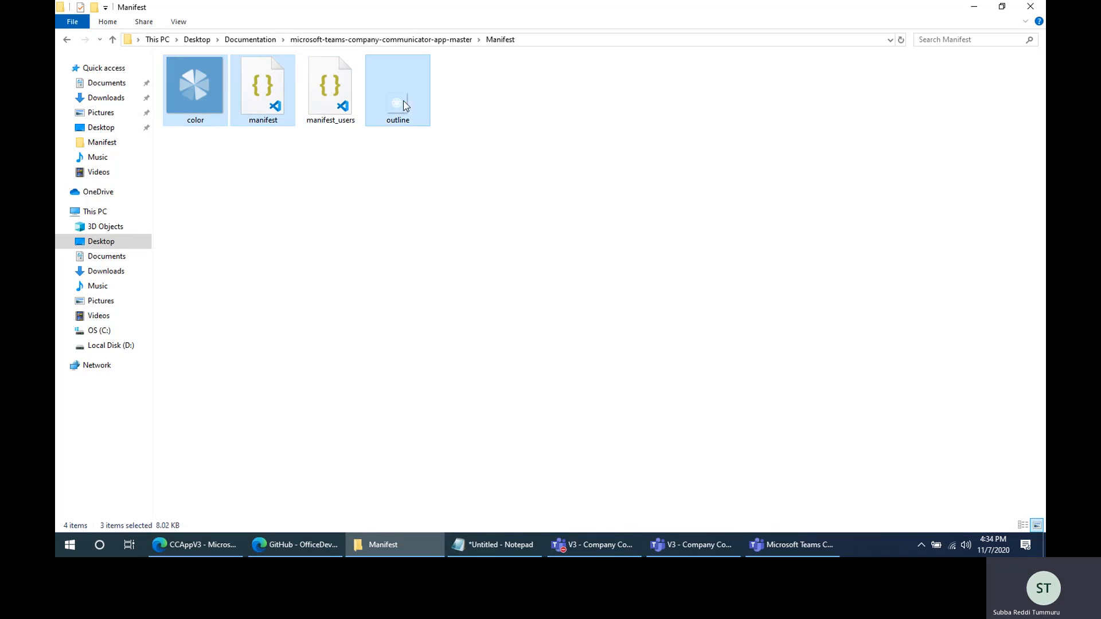
{"action": "right_click", "coordinate": [404, 101]}
{"action": "mouse_move", "coordinate": [484, 401]}
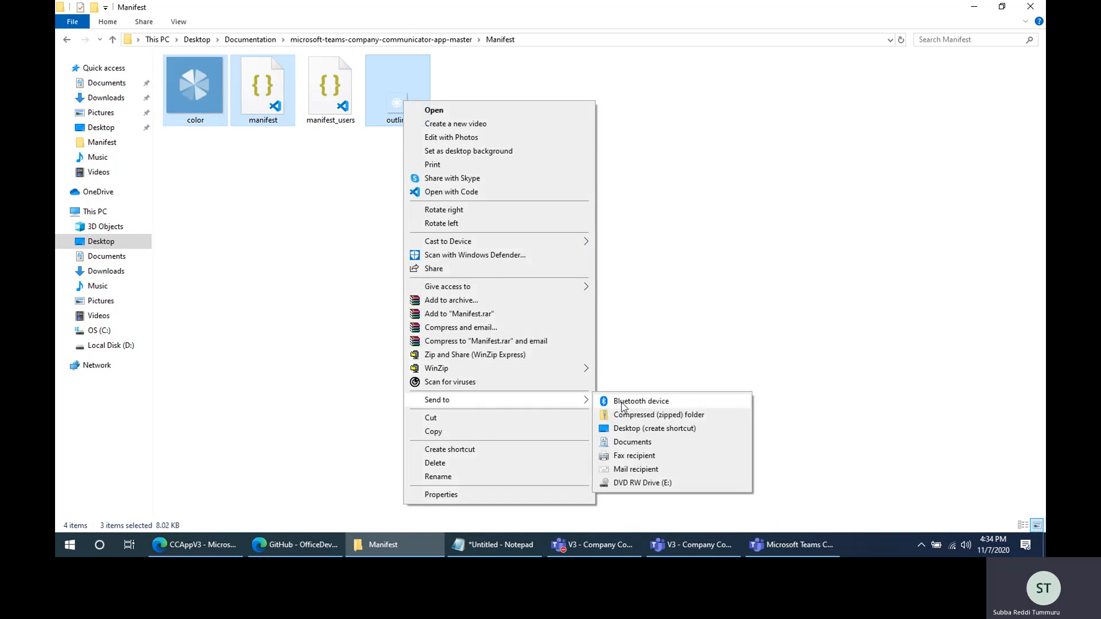
{"action": "left_click", "coordinate": [650, 414]}
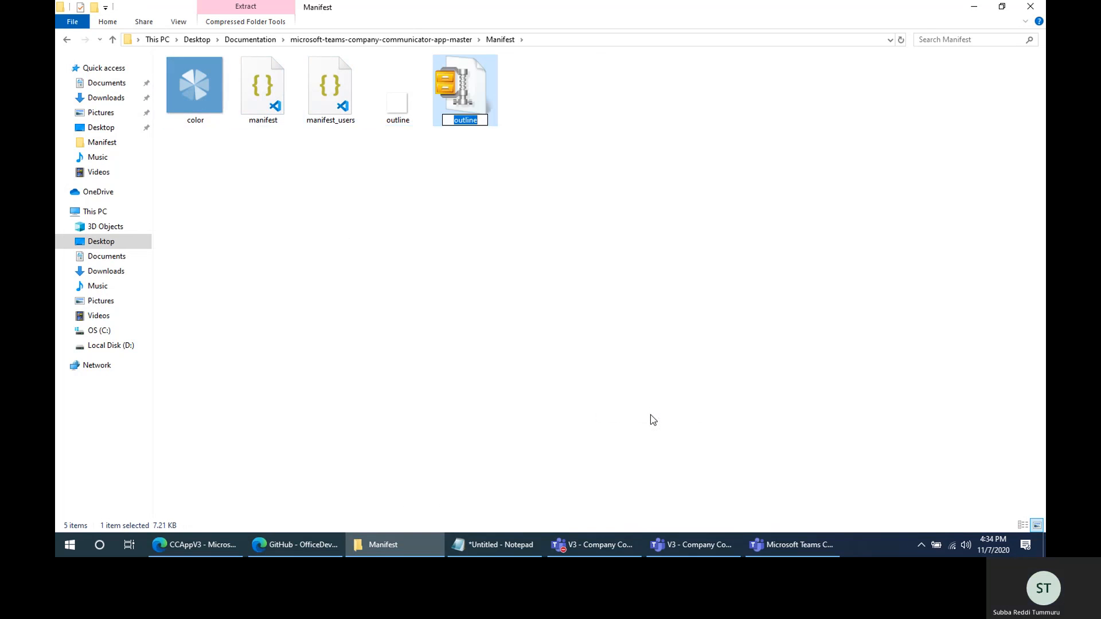
{"action": "type", "text": "Authors"}
{"action": "key", "text": "Return"}
- Rename the manifest file in the Manifest folder to manifest_authors
{"action": "left_click", "coordinate": [329, 103]}
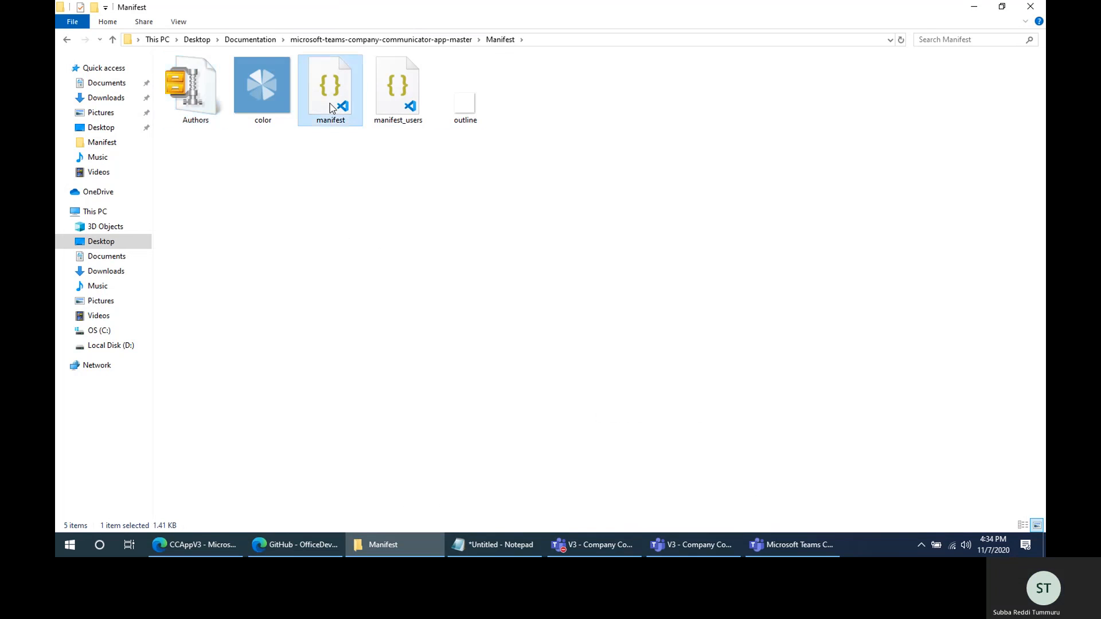
{"action": "right_click", "coordinate": [329, 103]}
{"action": "left_click", "coordinate": [394, 407]}
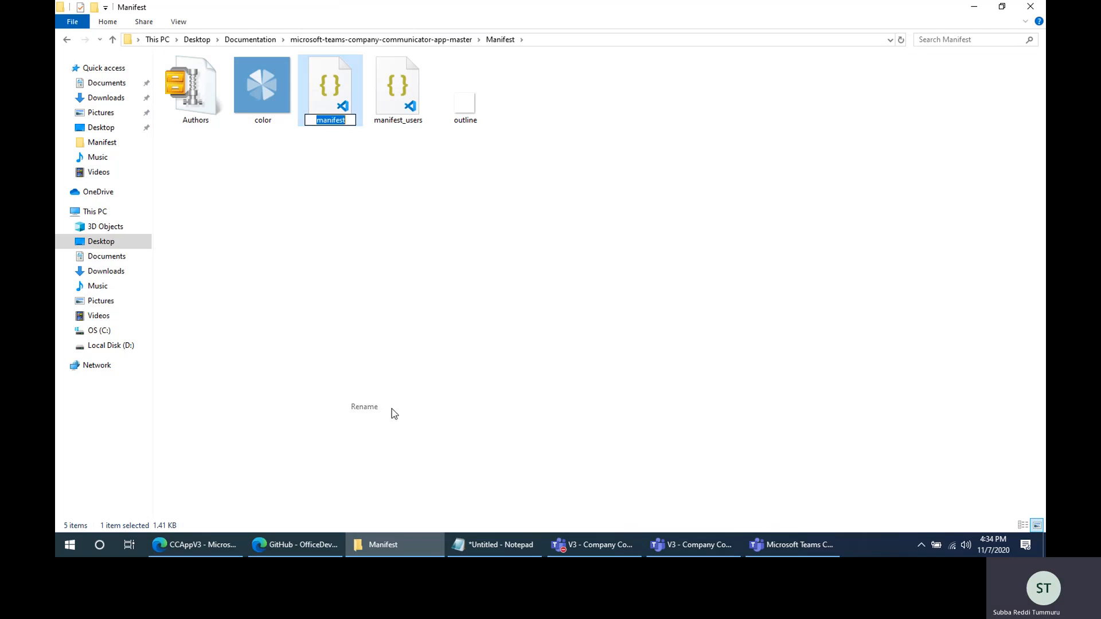
{"action": "left_click", "coordinate": [351, 117]}
{"action": "type", "text": "_"}
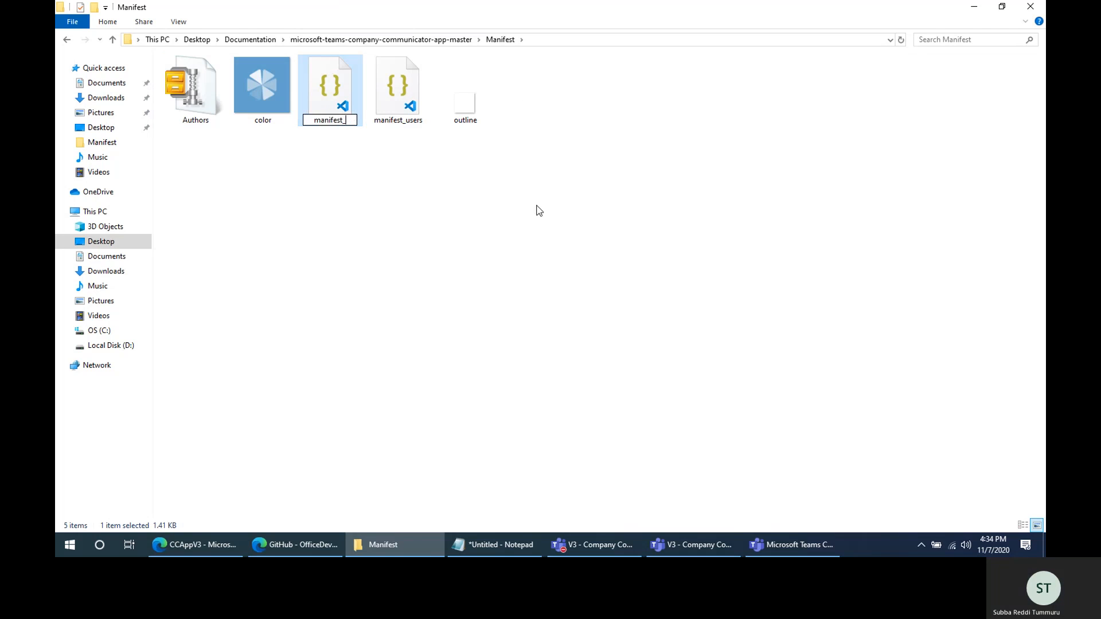
{"action": "type", "text": "authors"}
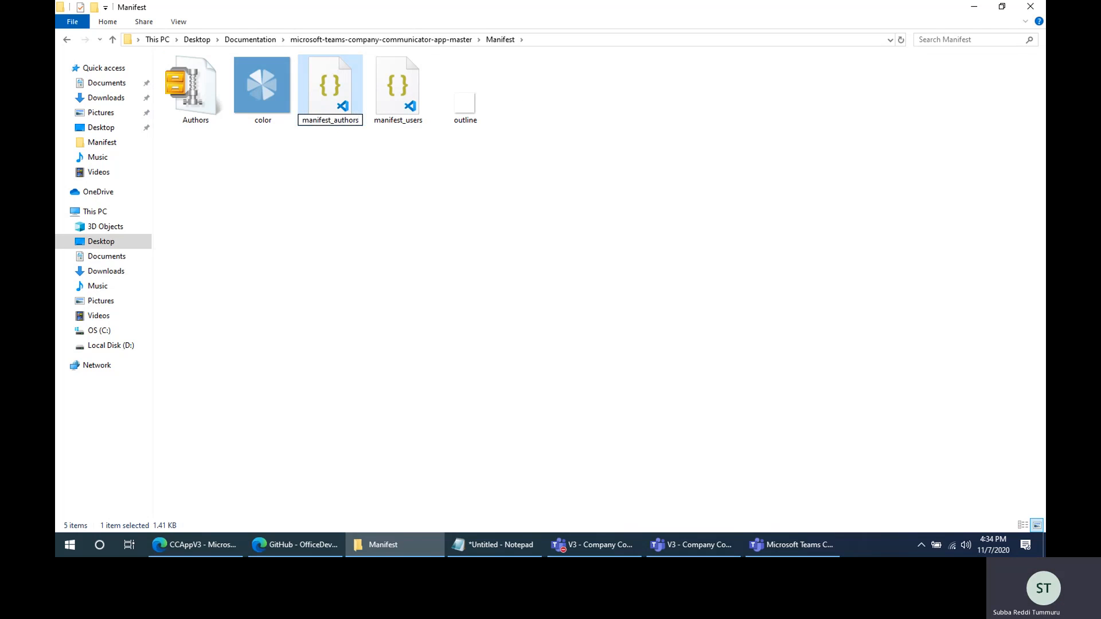
{"action": "key", "text": "Return"}
{"action": "left_click", "coordinate": [405, 187]}
- Rename the manifest_users file in the Manifest folder to manifest
{"action": "left_click", "coordinate": [401, 88]}
{"action": "right_click", "coordinate": [401, 88]}
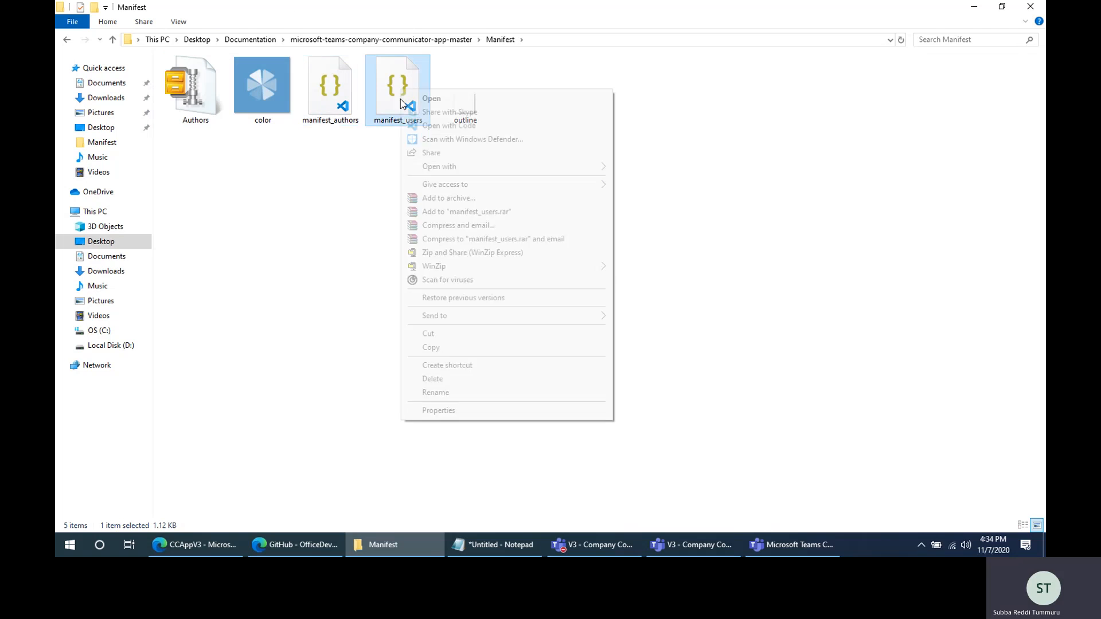
{"action": "left_click", "coordinate": [464, 392]}
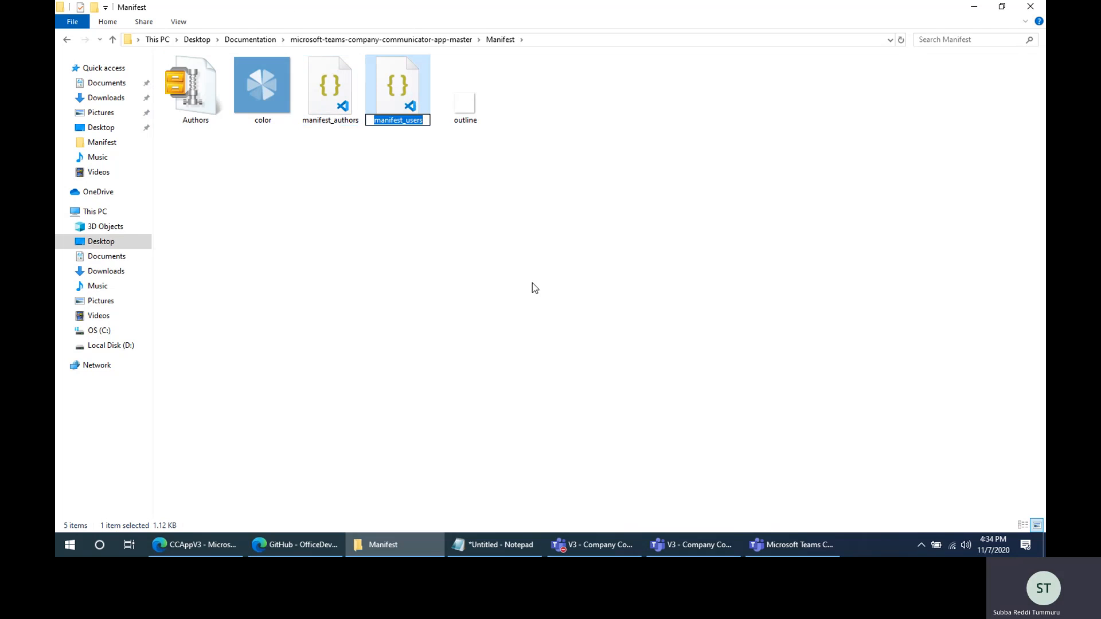
{"action": "key", "text": "End"}
{"action": "key", "text": "BackSpace"}
{"action": "key", "text": "BackSpace"}
{"action": "key", "text": "BackSpace"}
{"action": "key", "text": "BackSpace"}
{"action": "key", "text": "BackSpace"}
{"action": "key", "text": "BackSpace"}
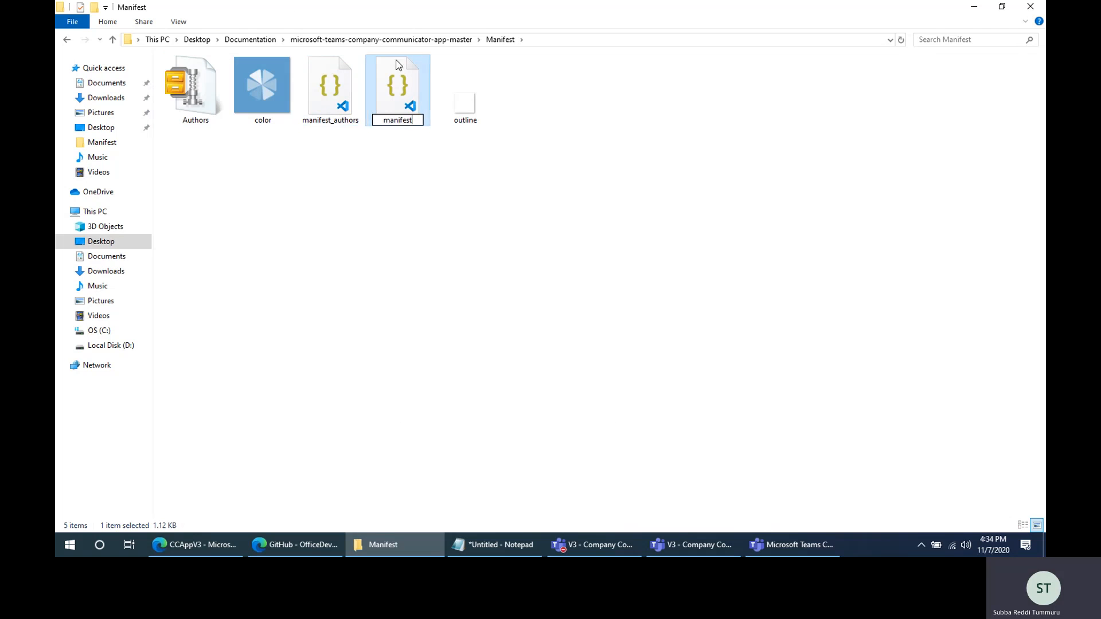
{"action": "key", "text": "Return"}
- Compress the color, new manifest and outline files into a zip package named Users and refresh the folder
{"action": "key", "text": "Left"}
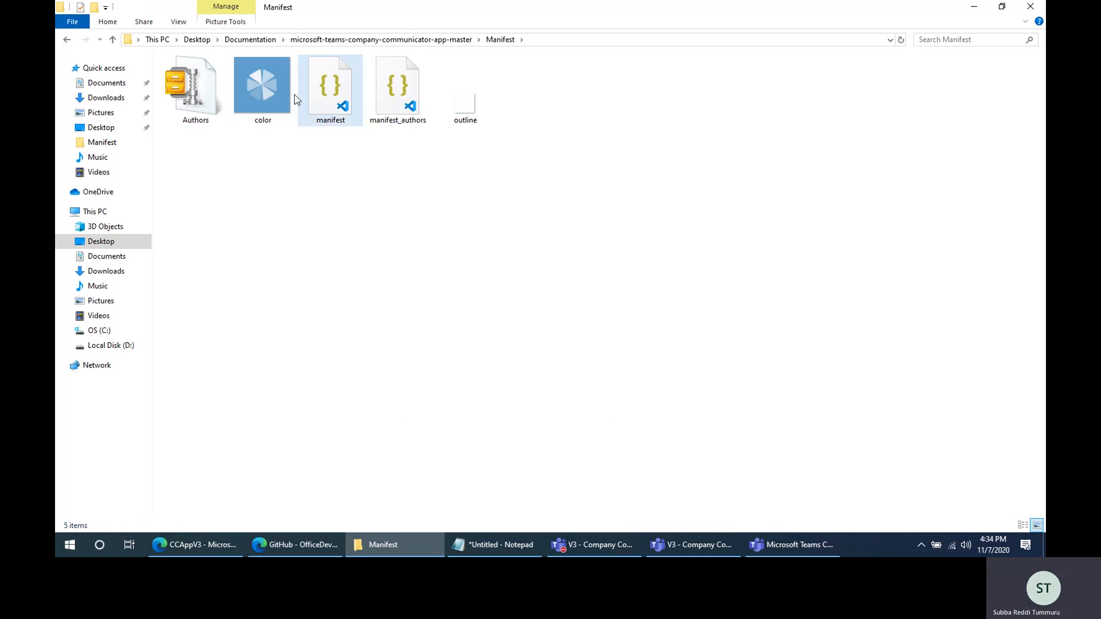
{"action": "left_click", "coordinate": [329, 104], "text": "ctrl"}
{"action": "left_click", "coordinate": [465, 97], "text": "ctrl"}
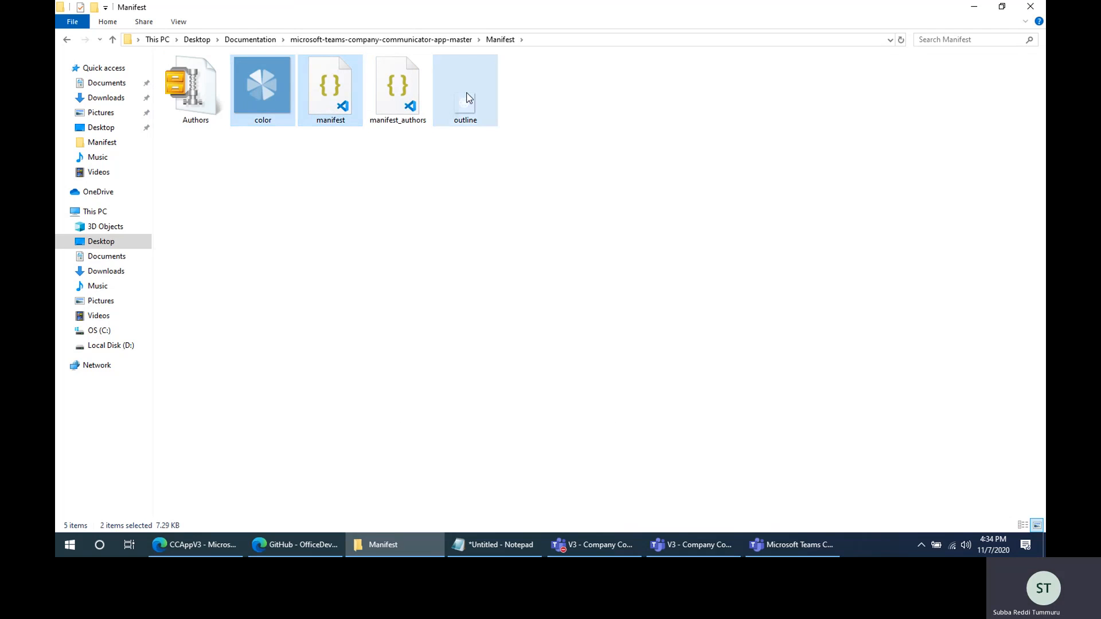
{"action": "right_click", "coordinate": [466, 92]}
{"action": "mouse_move", "coordinate": [632, 395]}
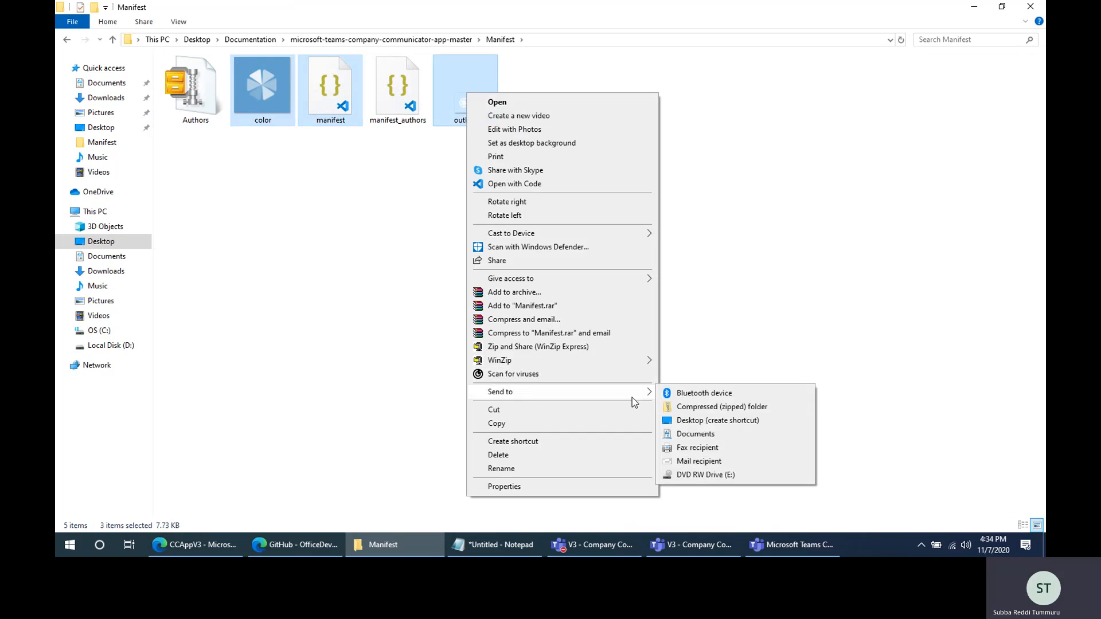
{"action": "left_click", "coordinate": [706, 407]}
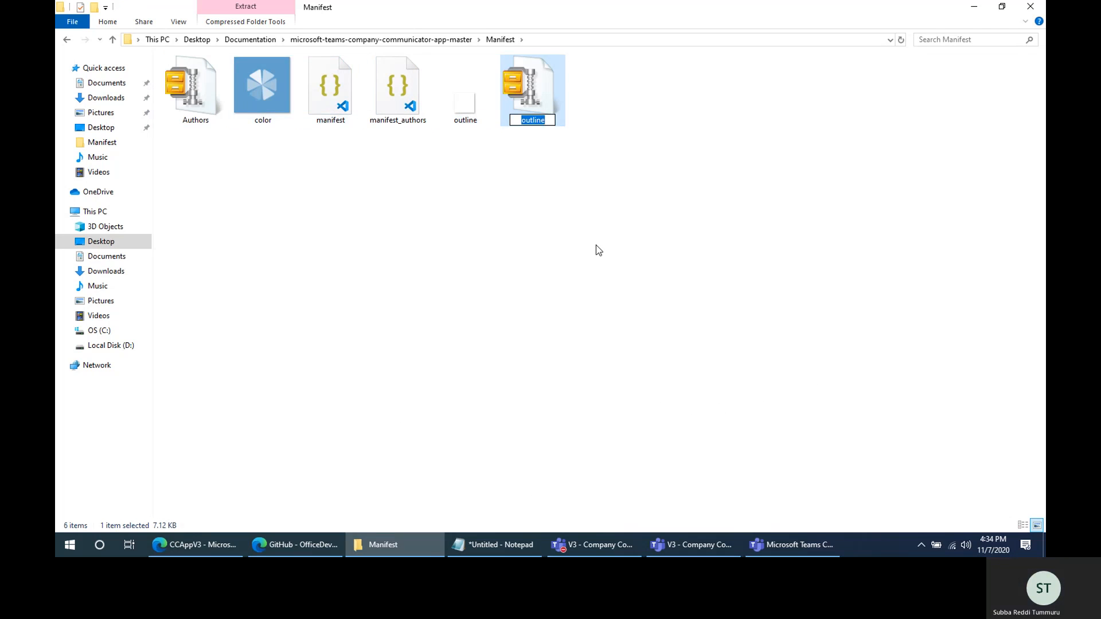
{"action": "type", "text": "users"}
{"action": "key", "text": "BackSpace"}
{"action": "key", "text": "BackSpace"}
{"action": "key", "text": "BackSpace"}
{"action": "key", "text": "BackSpace"}
{"action": "key", "text": "BackSpace"}
{"action": "type", "text": "Users"}
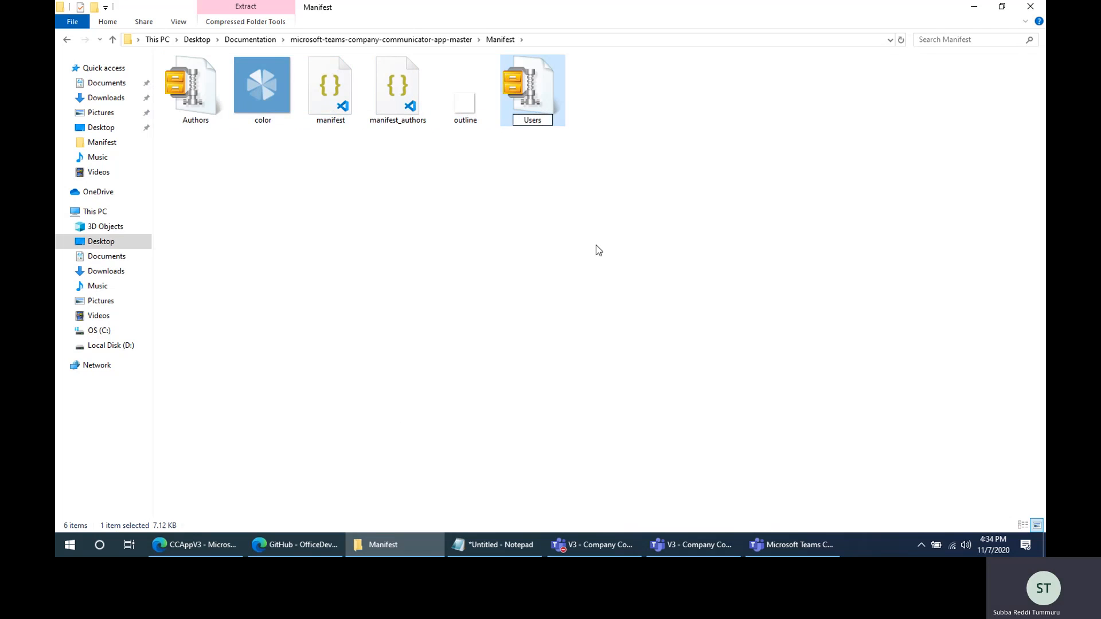
{"action": "key", "text": "Return"}
{"action": "left_click", "coordinate": [630, 224]}
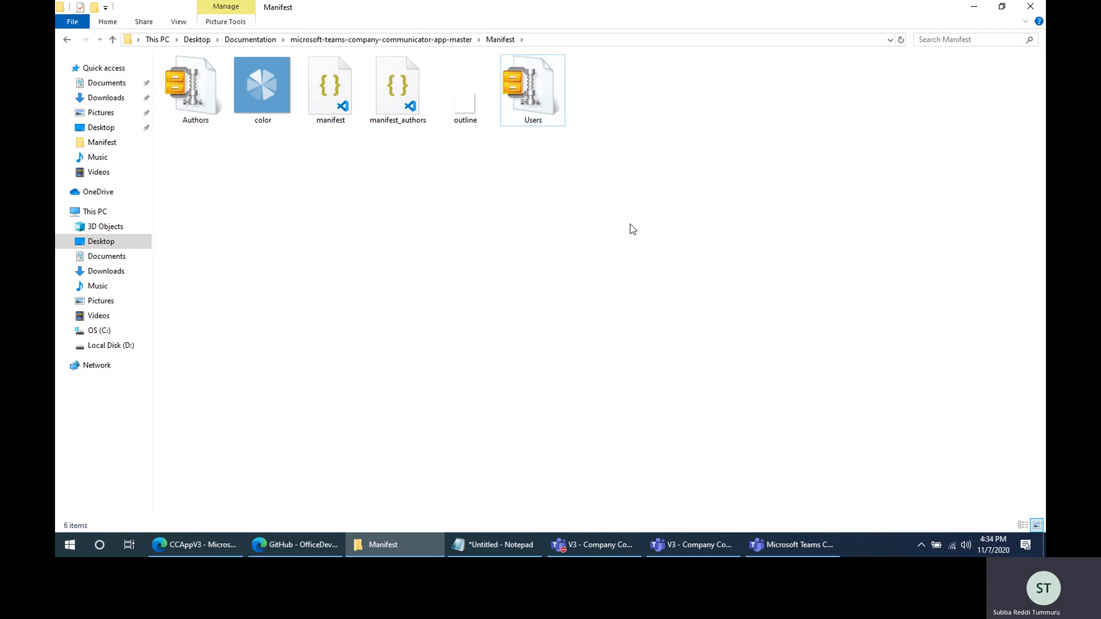
{"action": "right_click", "coordinate": [681, 172]}
{"action": "left_click", "coordinate": [722, 224]}
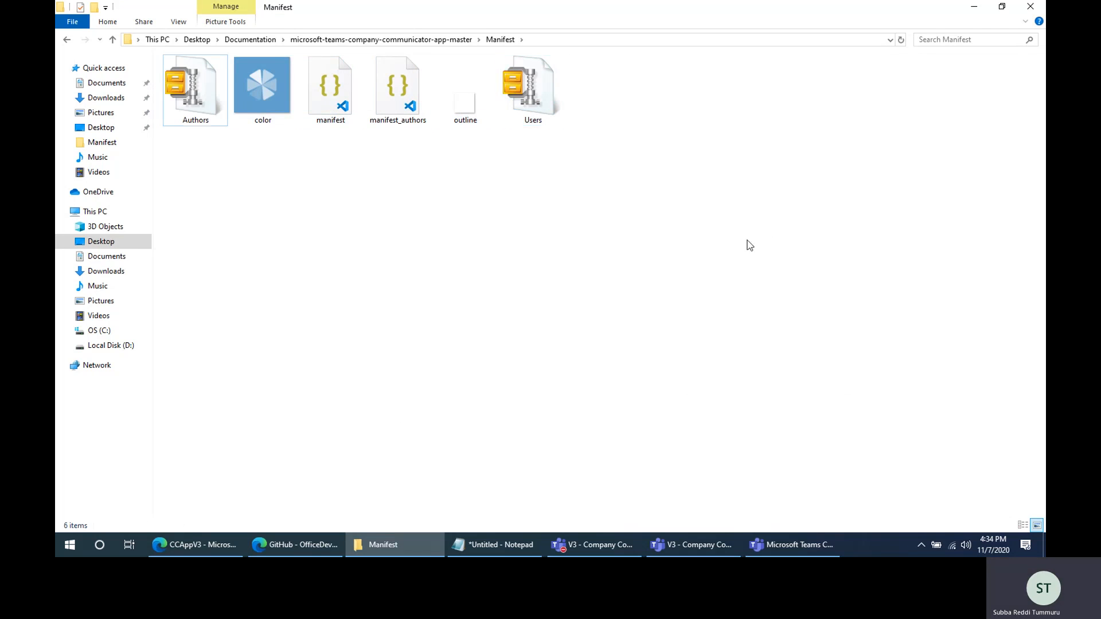
- Review the color and outline icon files and the Authors and Users zip packages in the Manifest folder
{"action": "left_click", "coordinate": [269, 97]}
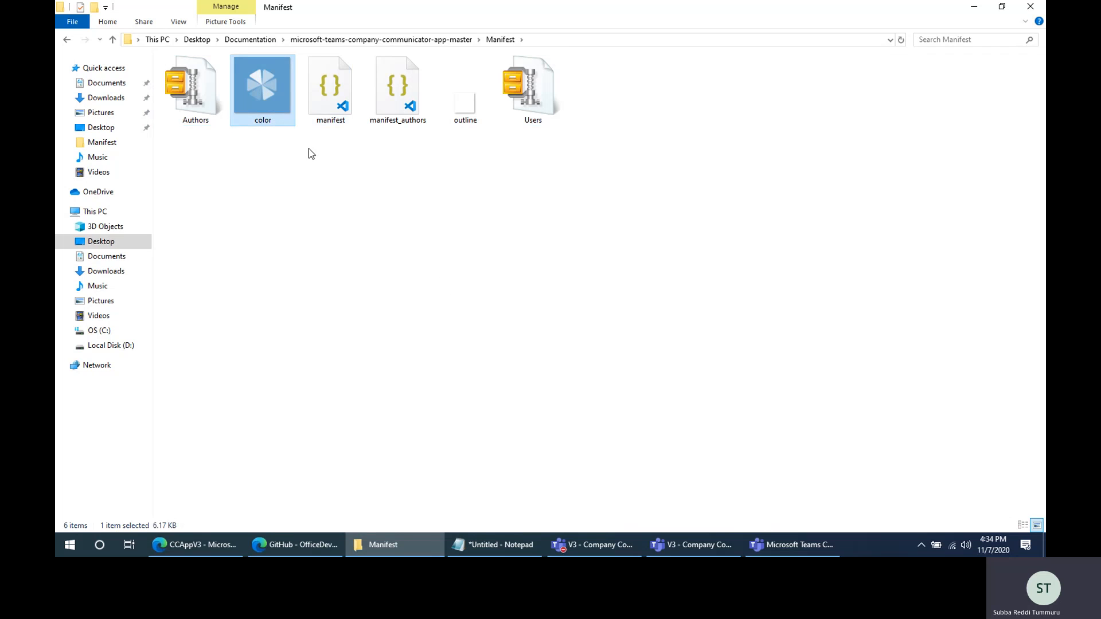
{"action": "left_click", "coordinate": [464, 115]}
{"action": "left_click", "coordinate": [266, 90]}
{"action": "left_click", "coordinate": [332, 203]}
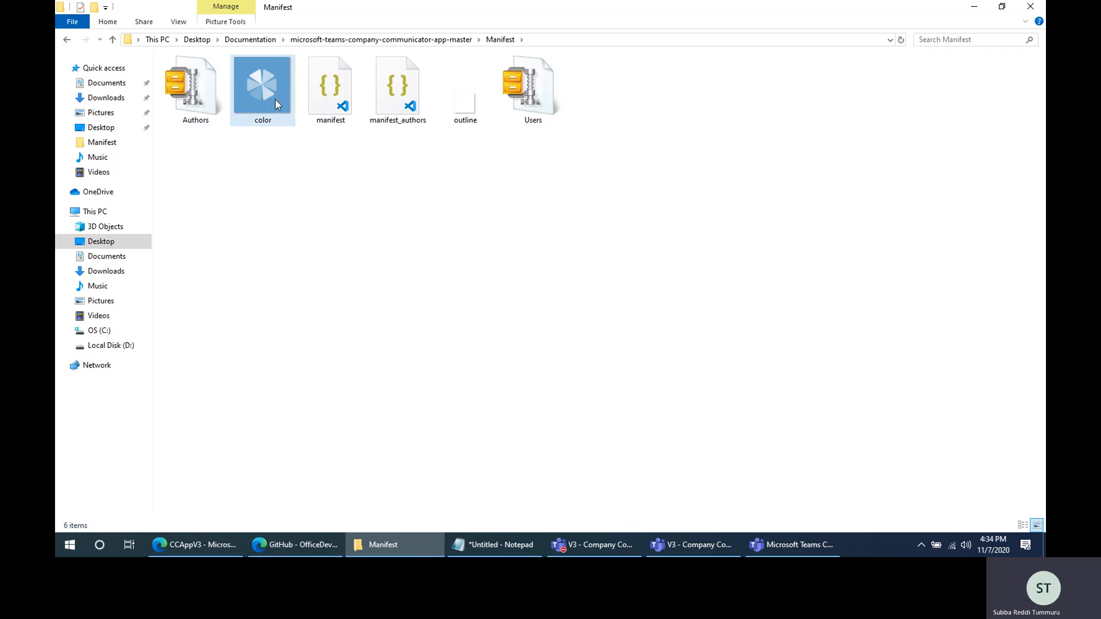
{"action": "mouse_move", "coordinate": [275, 101]}
{"action": "left_click", "coordinate": [261, 94]}
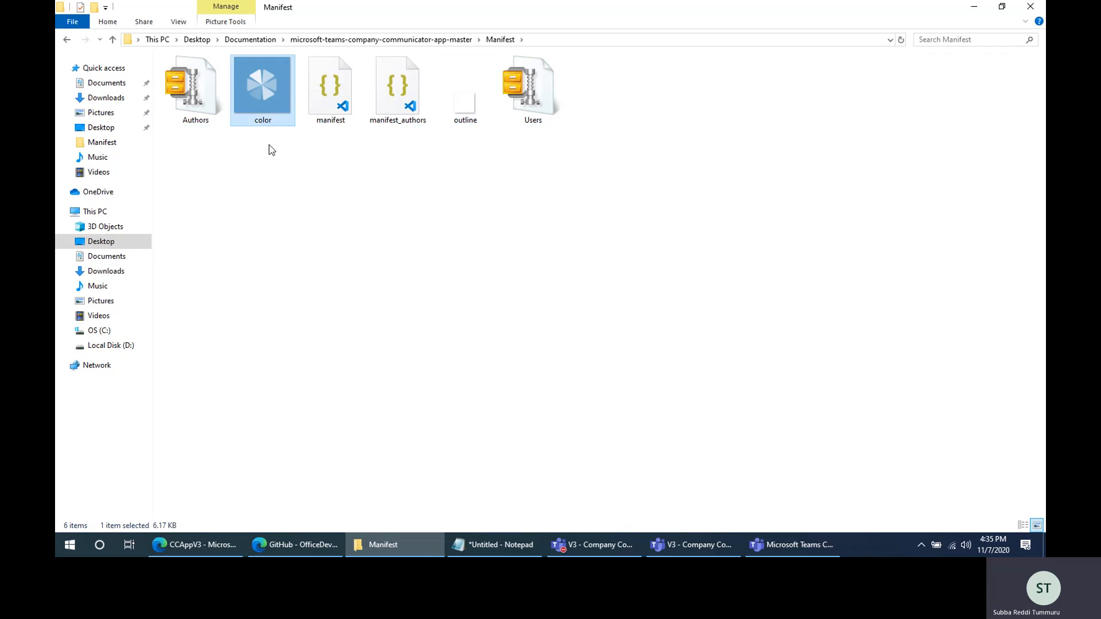
{"action": "left_click", "coordinate": [222, 115]}
{"action": "left_click", "coordinate": [227, 103]}
{"action": "left_click", "coordinate": [564, 81]}
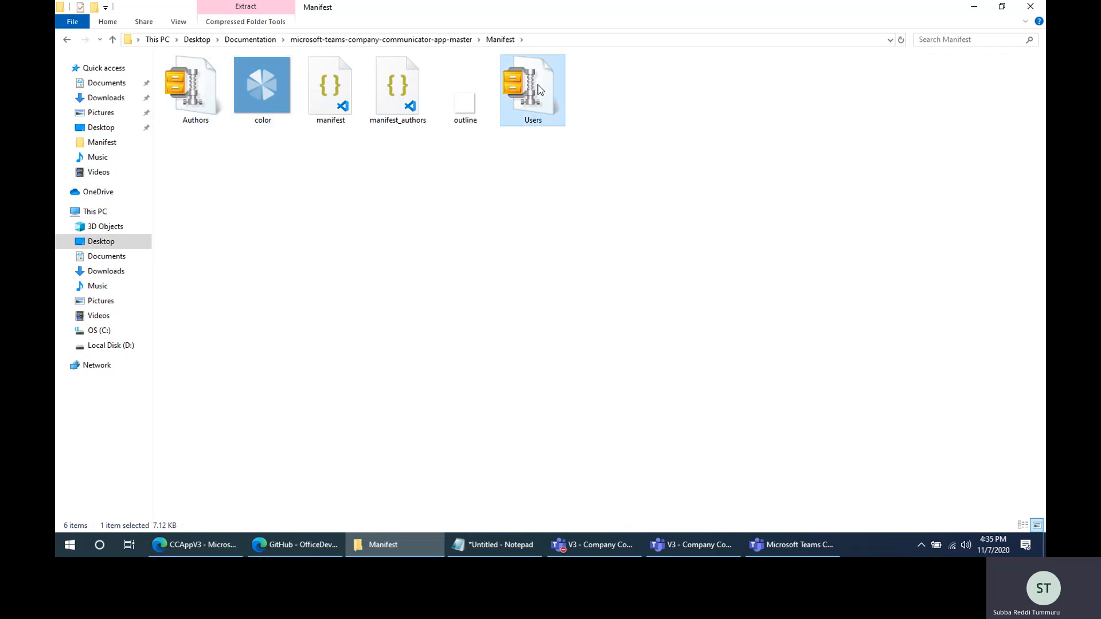
{"action": "left_click", "coordinate": [545, 40]}
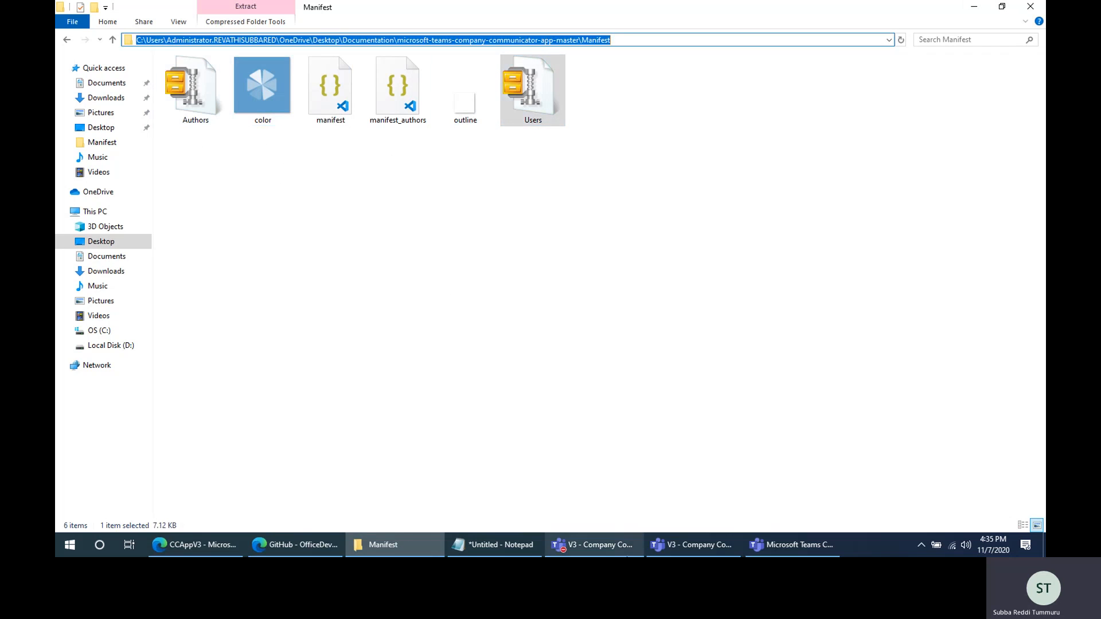
- Switch to Microsoft Teams and create a private team named Company Communicator Authors
{"action": "left_click", "coordinate": [612, 551]}
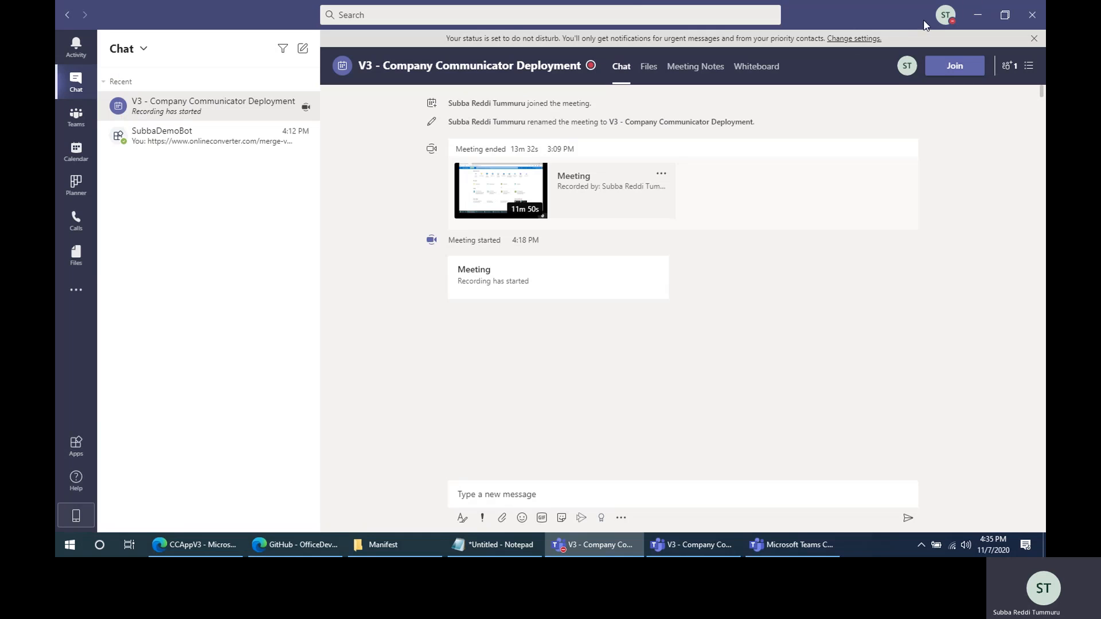
{"action": "left_click", "coordinate": [78, 446]}
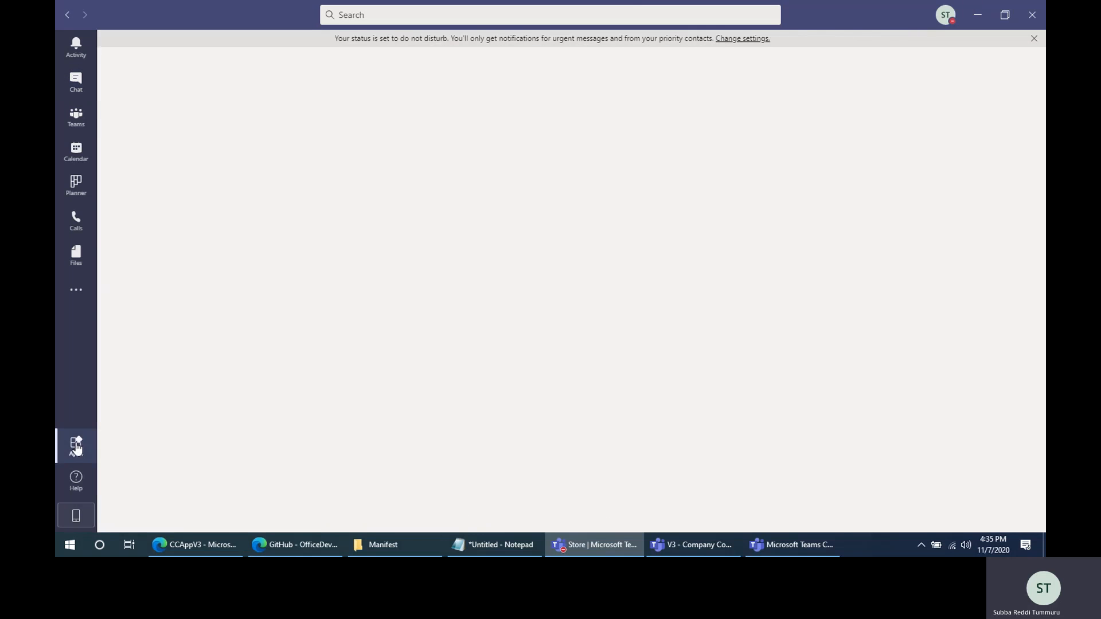
{"action": "left_click", "coordinate": [79, 127]}
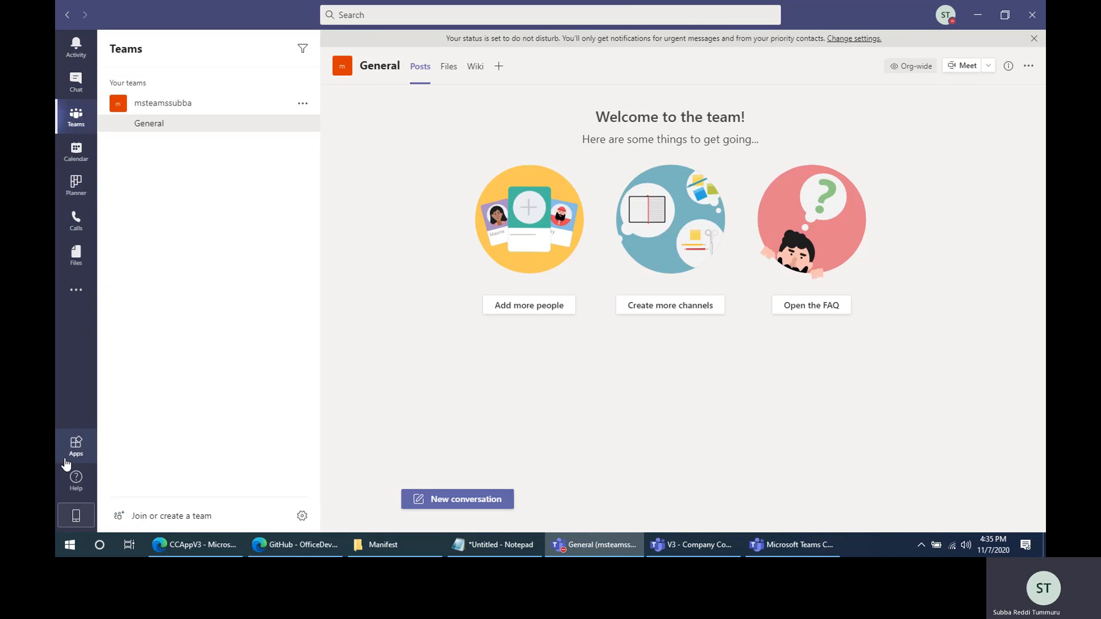
{"action": "left_click", "coordinate": [170, 517]}
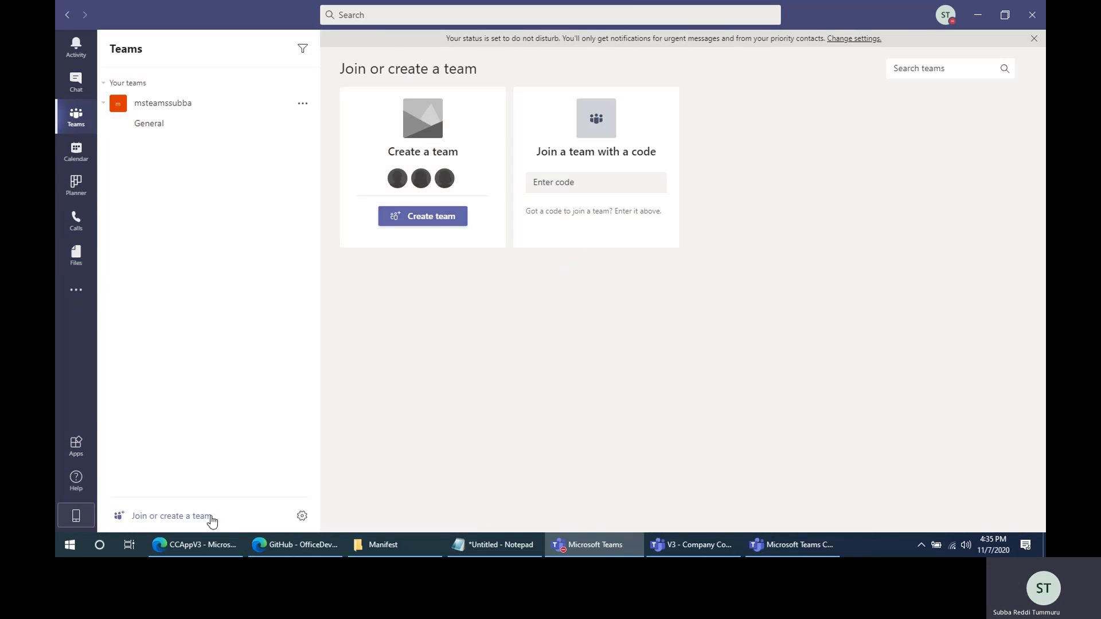
{"action": "left_click", "coordinate": [427, 217]}
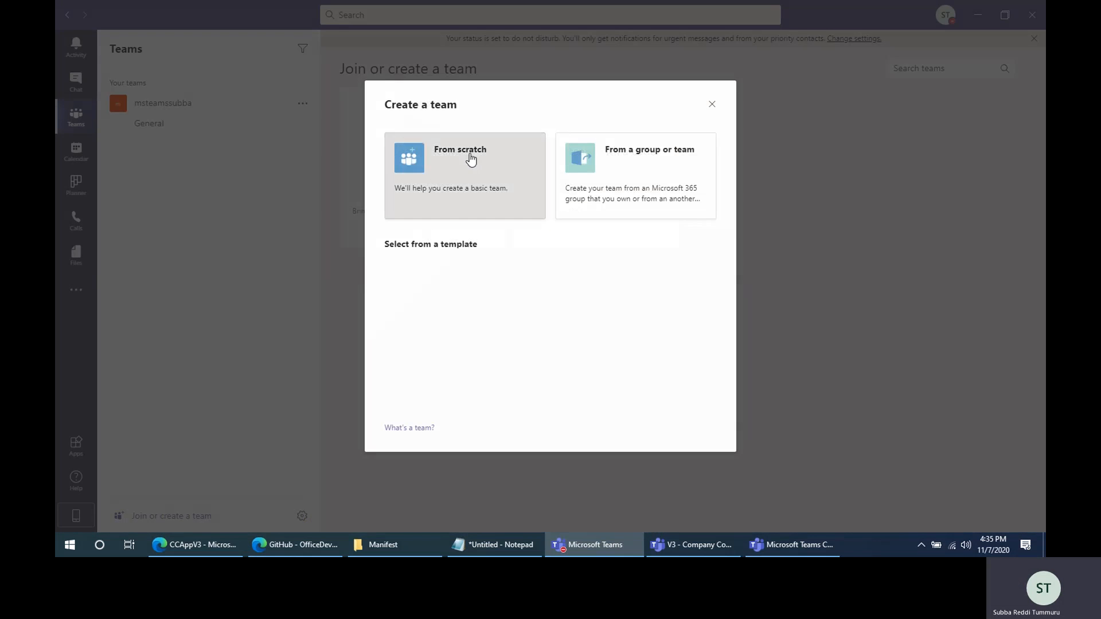
{"action": "left_click", "coordinate": [469, 162]}
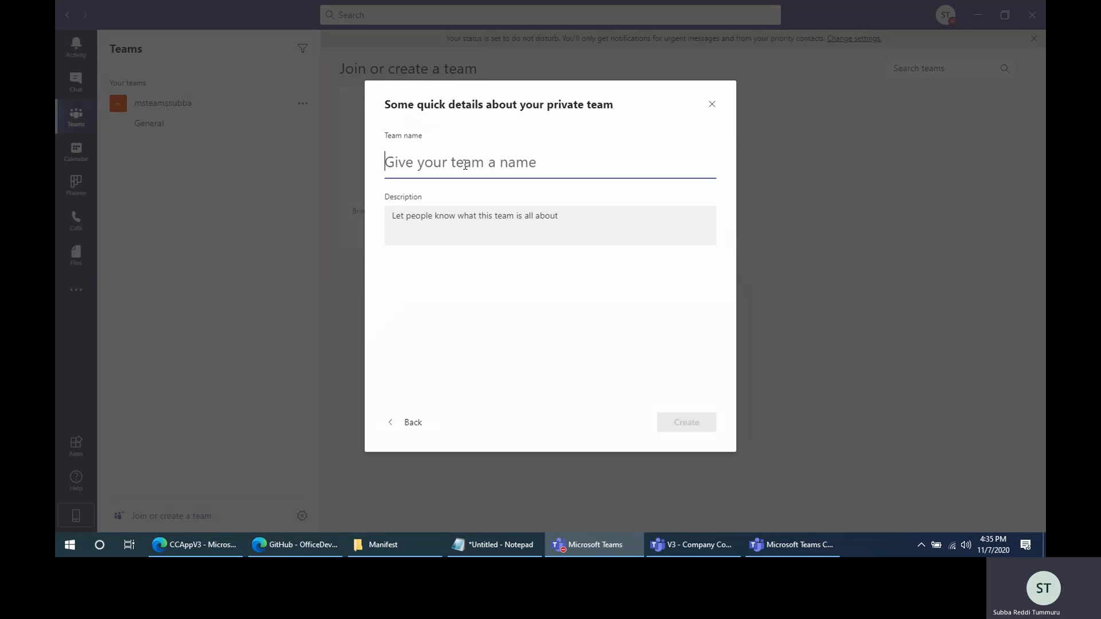
{"action": "type", "text": "Company"}
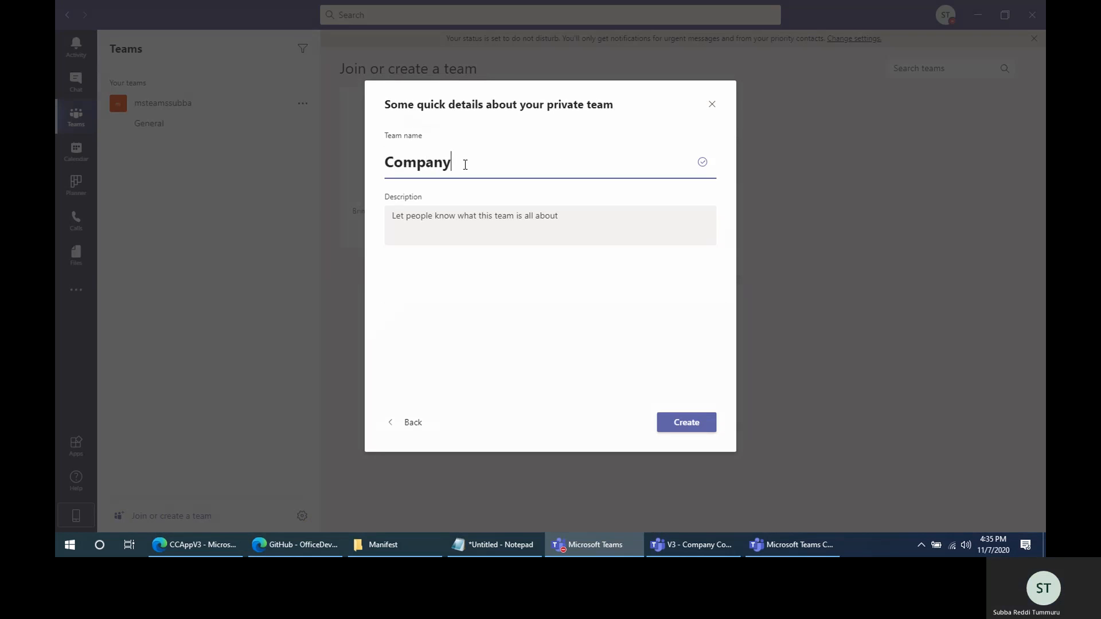
{"action": "type", "text": " Communicator "}
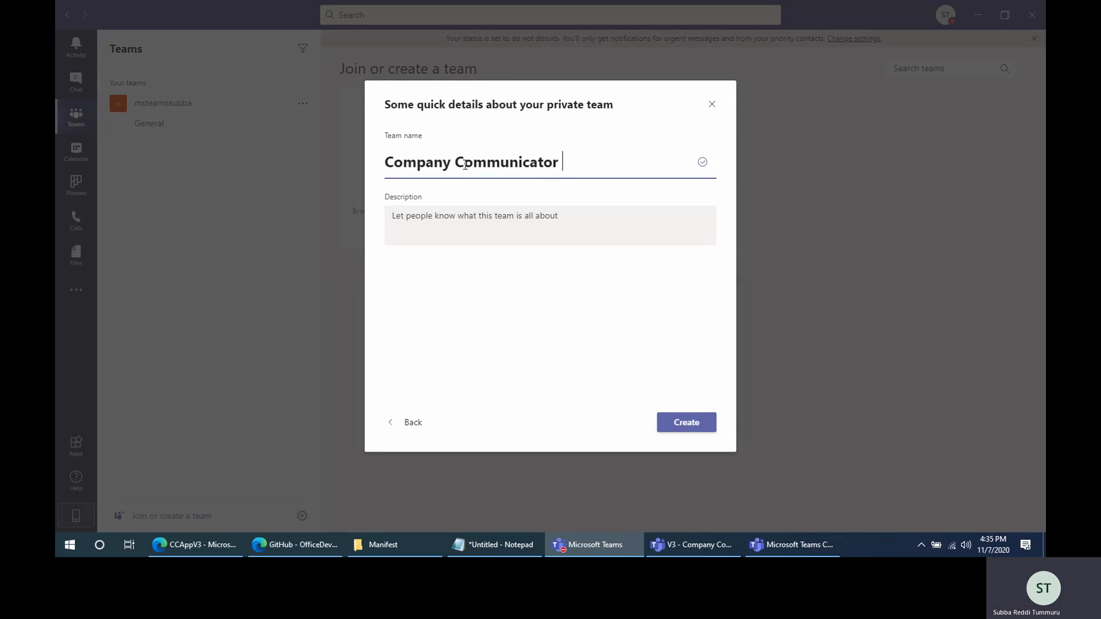
{"action": "type", "text": "Authors"}
{"action": "left_click", "coordinate": [522, 232]}
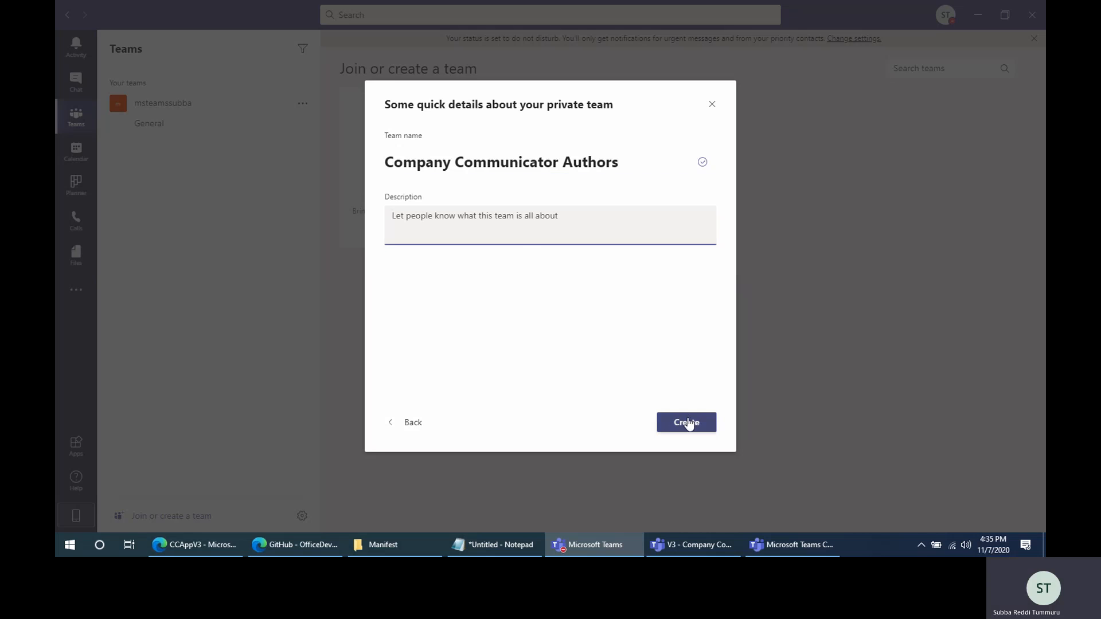
{"action": "left_click", "coordinate": [688, 422]}
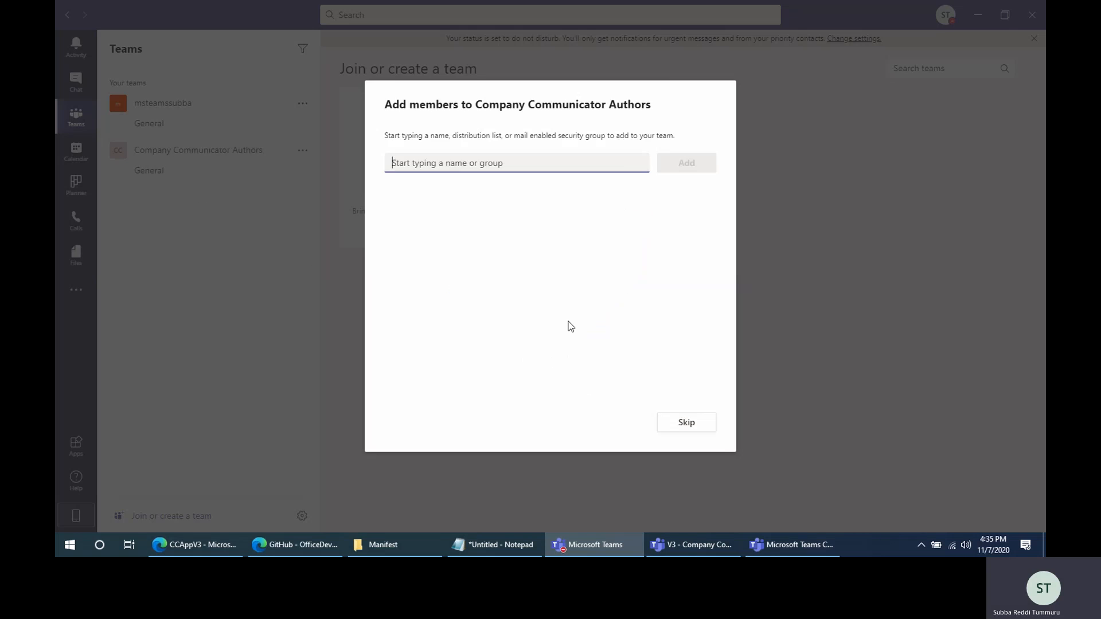
- Add a colleague as a member of the Company Communicator Authors team and finish adding members
{"action": "type", "text": "Ven"}
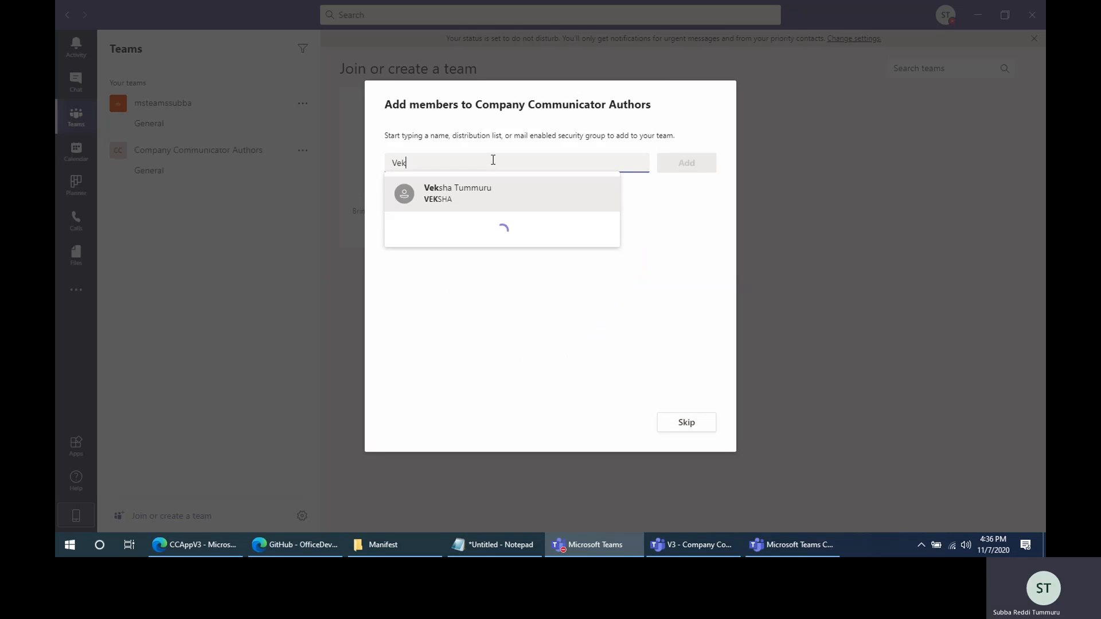
{"action": "left_click", "coordinate": [523, 193]}
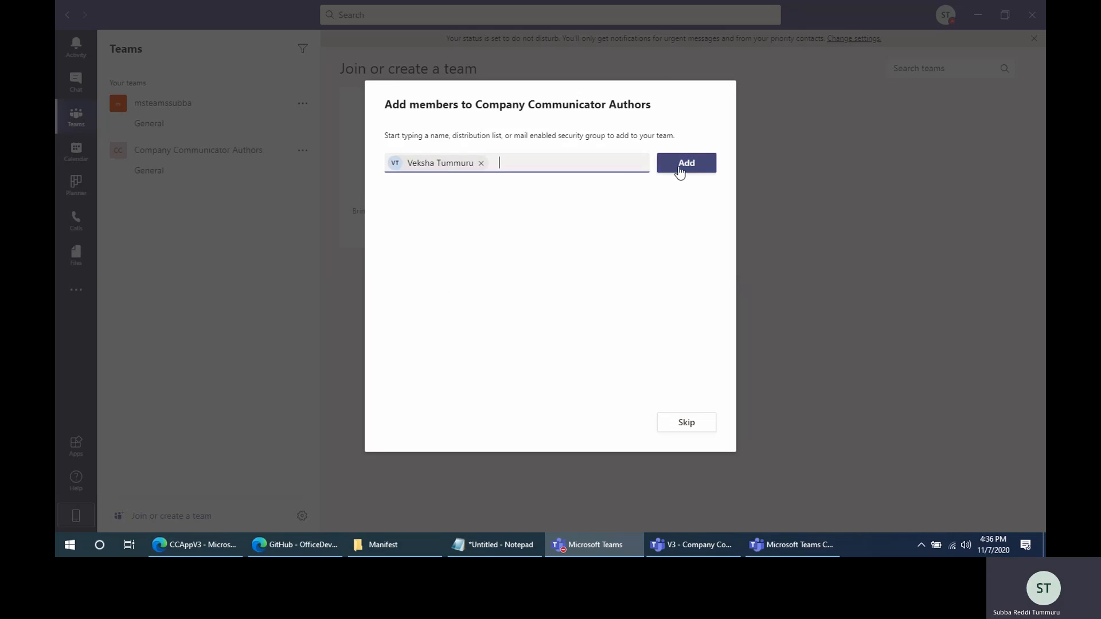
{"action": "left_click", "coordinate": [680, 168]}
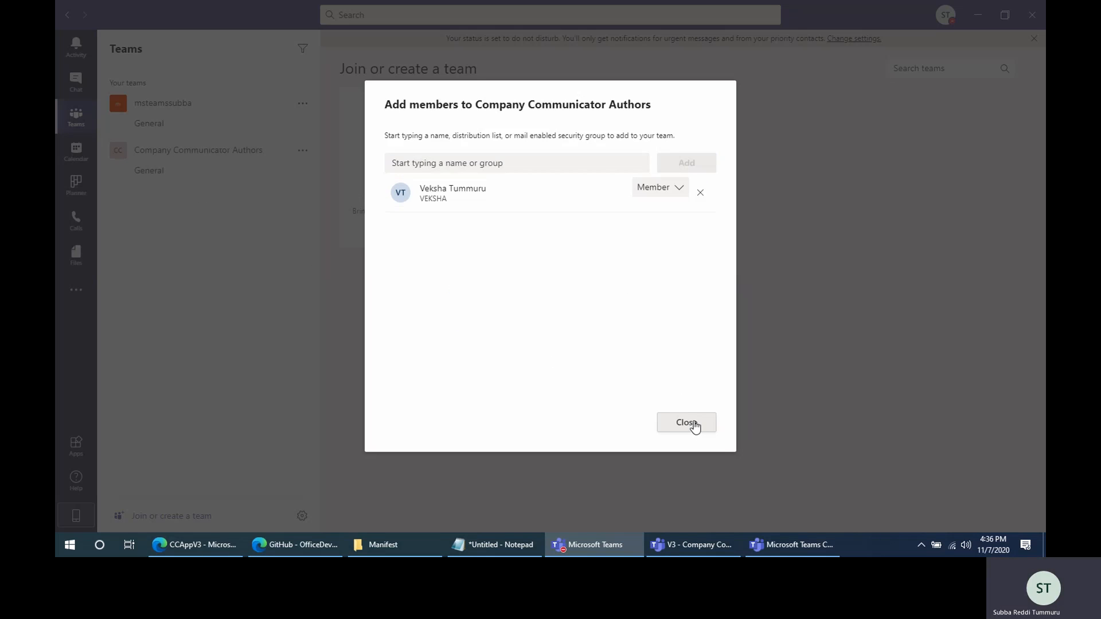
{"action": "left_click", "coordinate": [686, 422]}
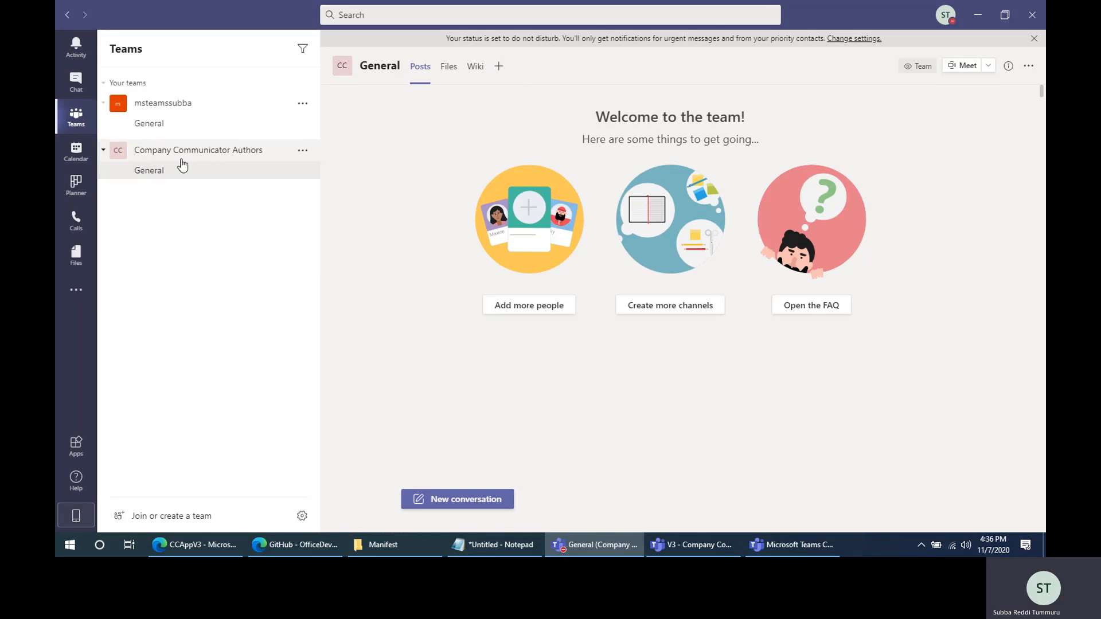
- Upload the Authors zip package from the Manifest folder as a custom app for the Company Communicator Authors team
{"action": "left_click", "coordinate": [500, 67]}
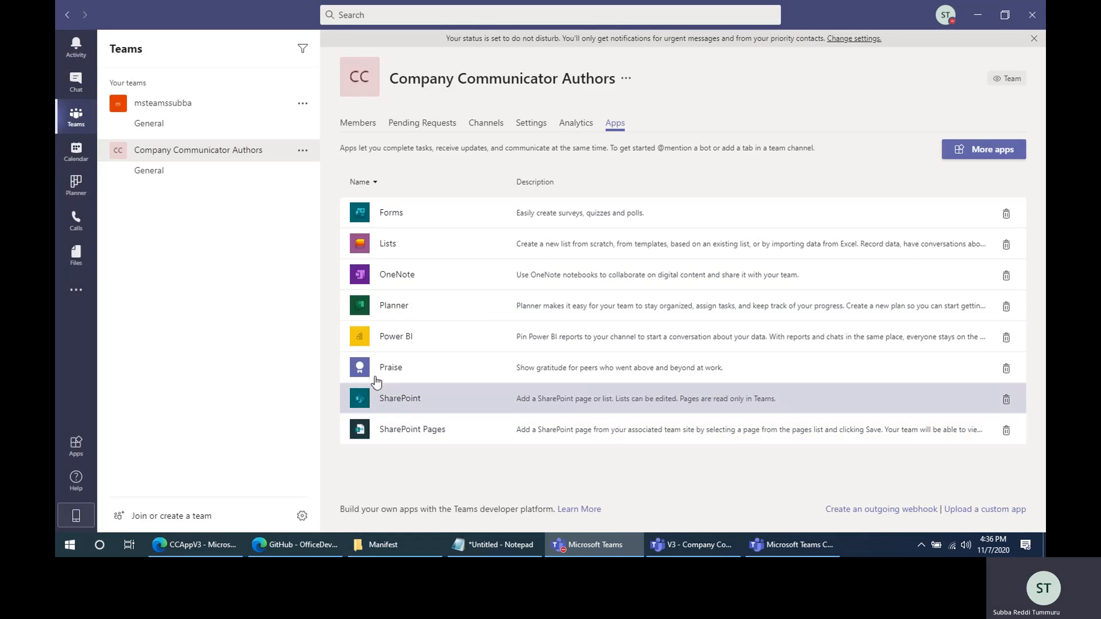
{"action": "left_click", "coordinate": [982, 512]}
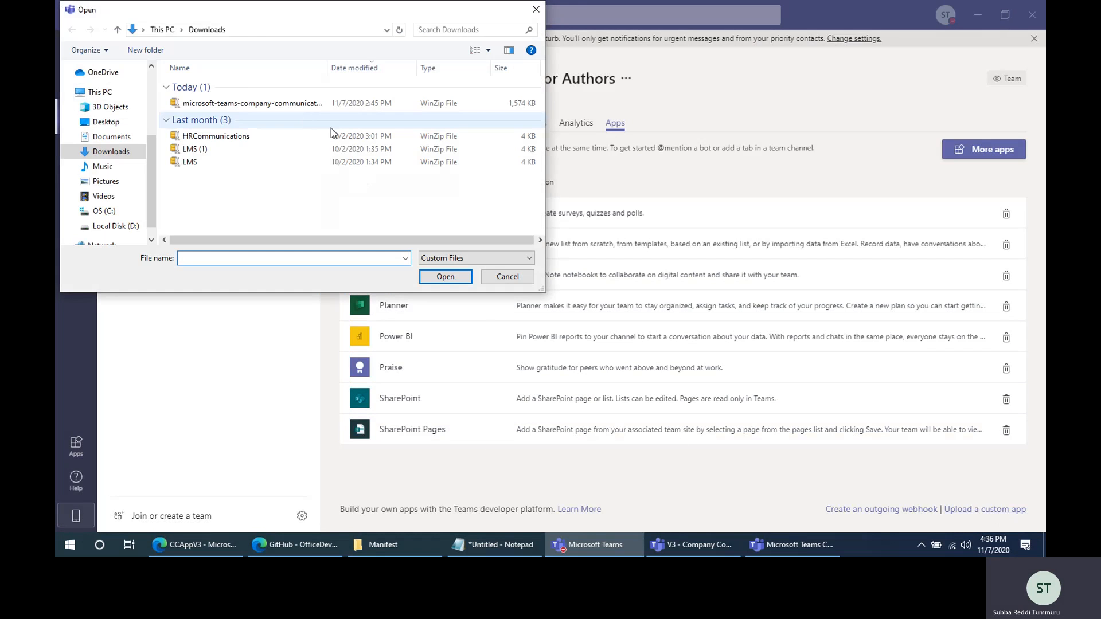
{"action": "left_click", "coordinate": [270, 30]}
{"action": "key", "text": "ctrl+v"}
{"action": "key", "text": "Return"}
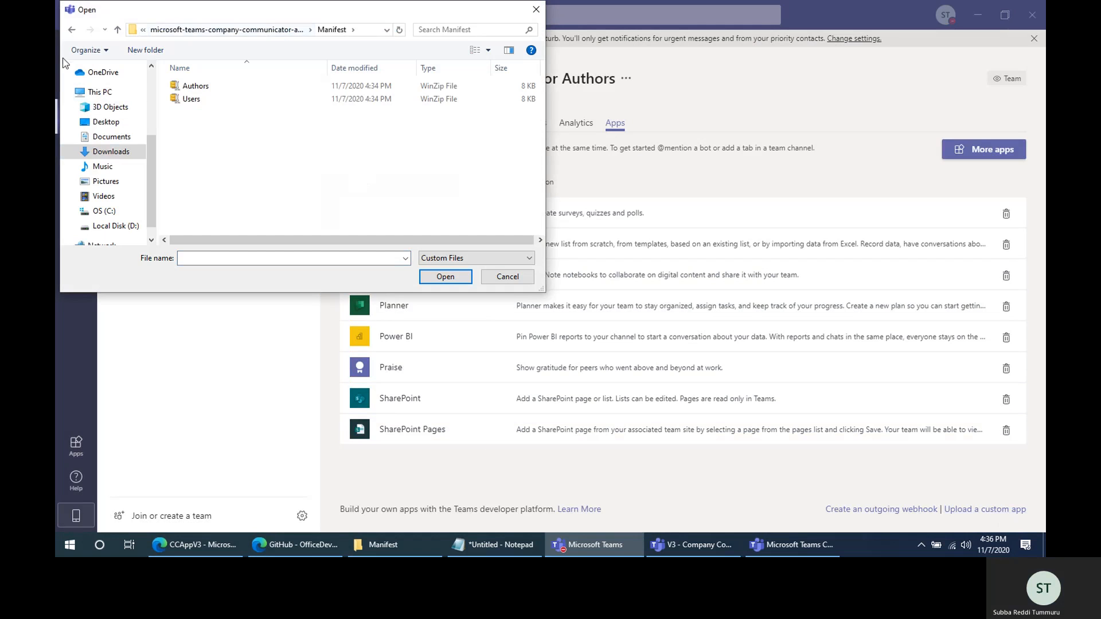
{"action": "left_click", "coordinate": [206, 87]}
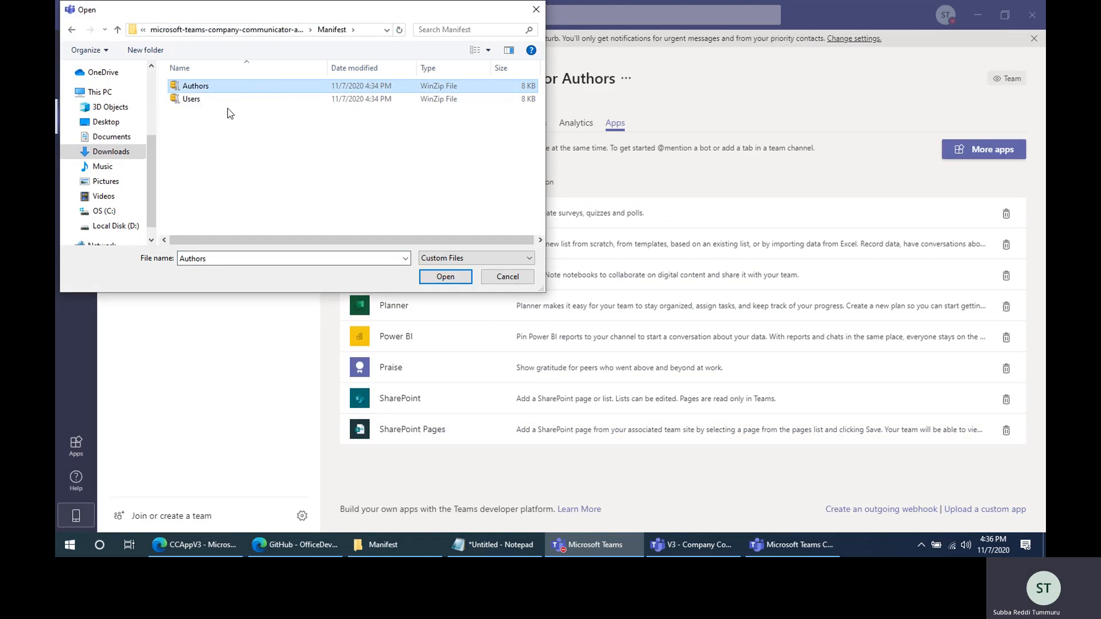
{"action": "left_click", "coordinate": [451, 278]}
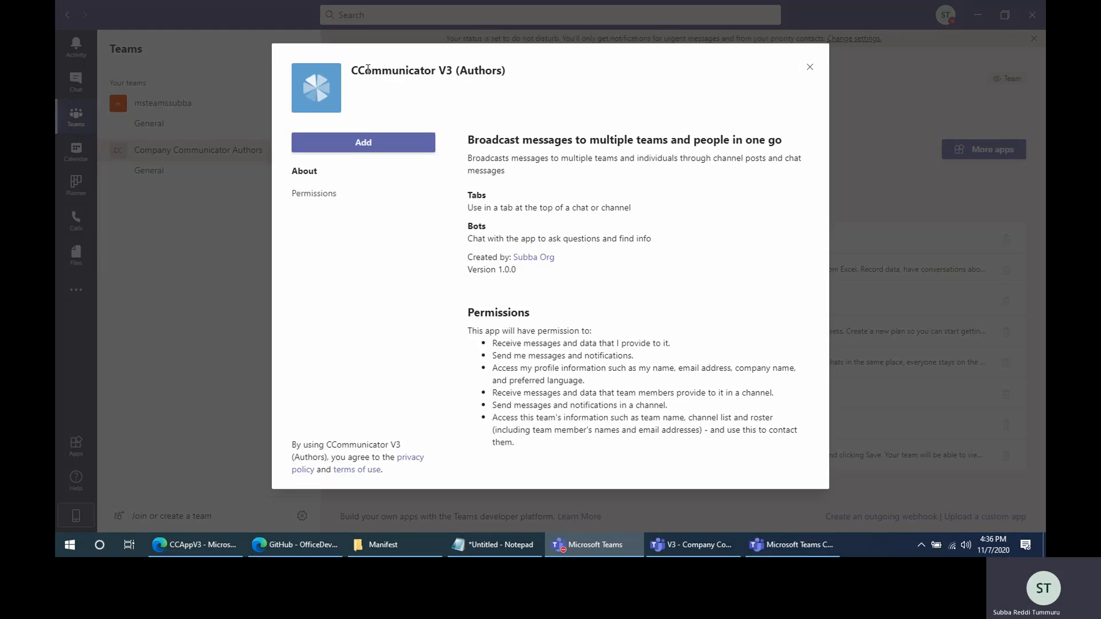
- Review the CCommunicator V3 (Authors) app name and terms, and add the app to the team
{"action": "double_click", "coordinate": [363, 72]}
{"action": "left_click", "coordinate": [367, 73]}
{"action": "left_click_drag", "start_coordinate": [304, 444], "coordinate": [397, 444]}
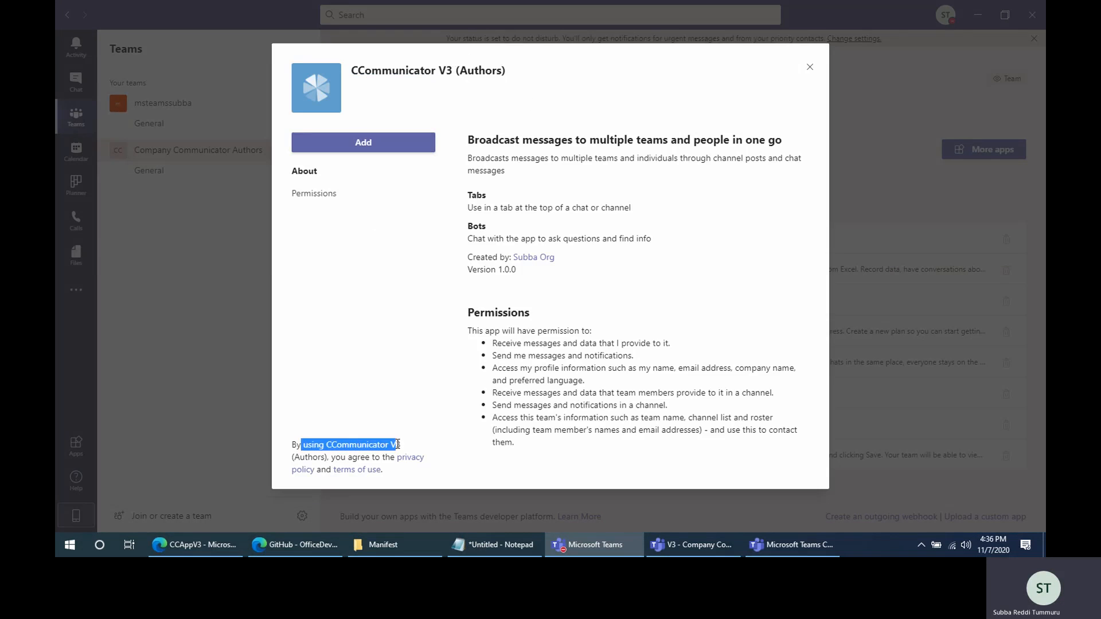
{"action": "left_click", "coordinate": [360, 409]}
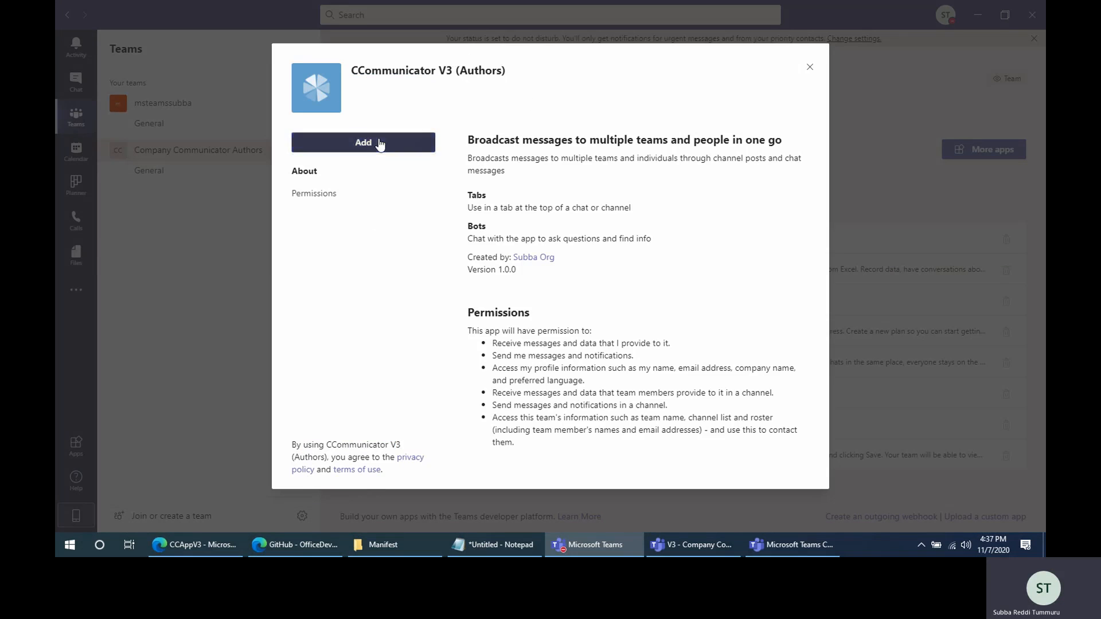
{"action": "left_click", "coordinate": [378, 142]}
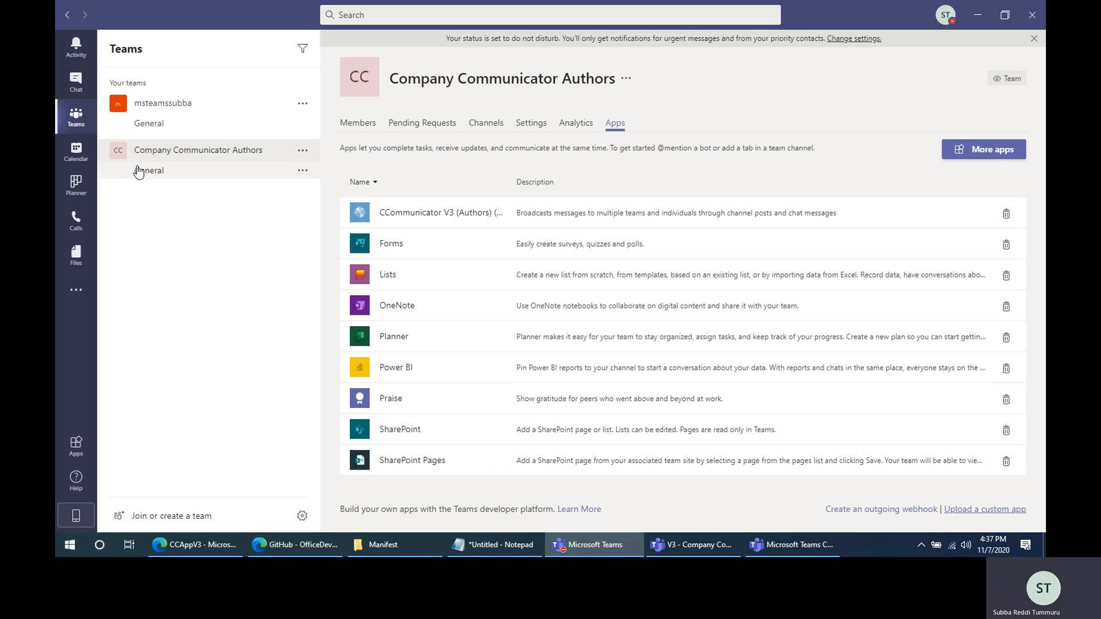
- Add CCommunicator V3 (Authors) as a tab in the authors team's General channel, and view its new message form without creating a message
{"action": "left_click", "coordinate": [169, 179]}
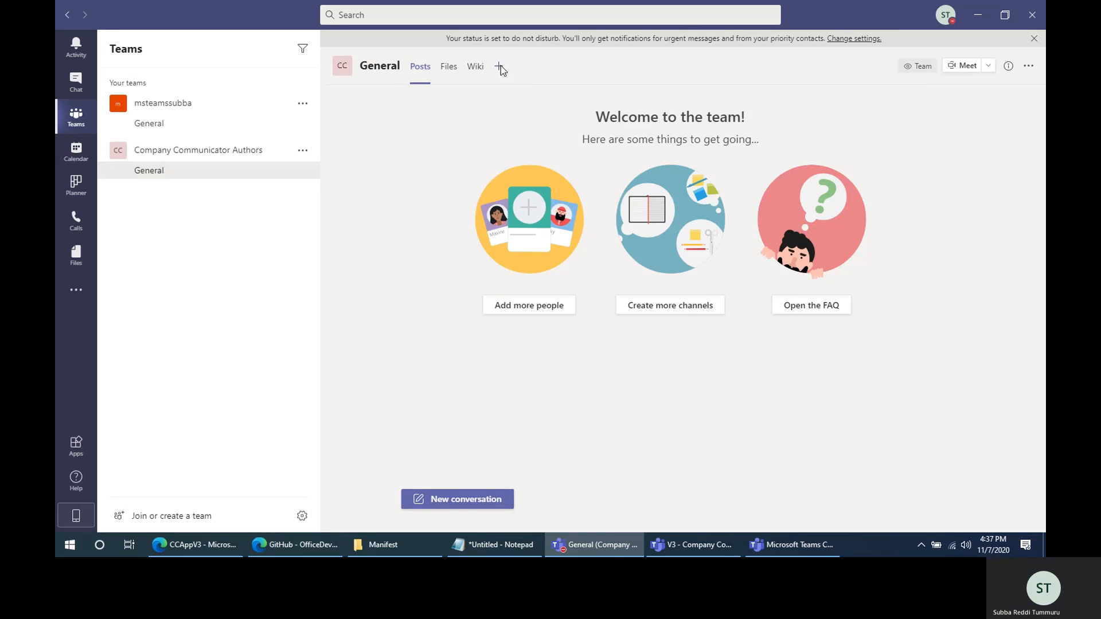
{"action": "left_click", "coordinate": [499, 67]}
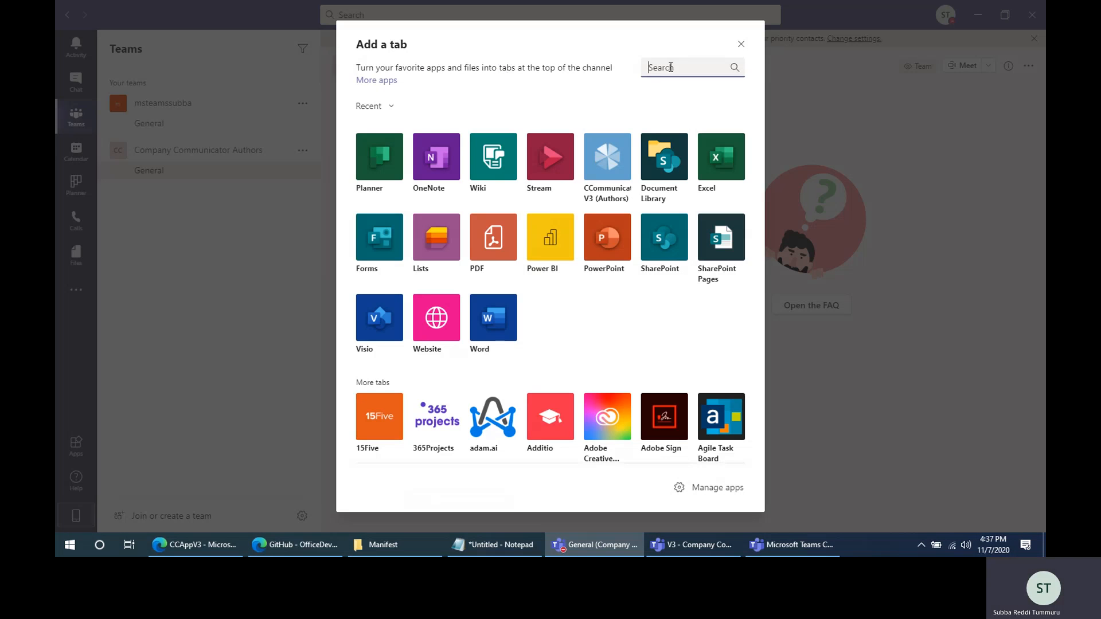
{"action": "type", "text": "CC"}
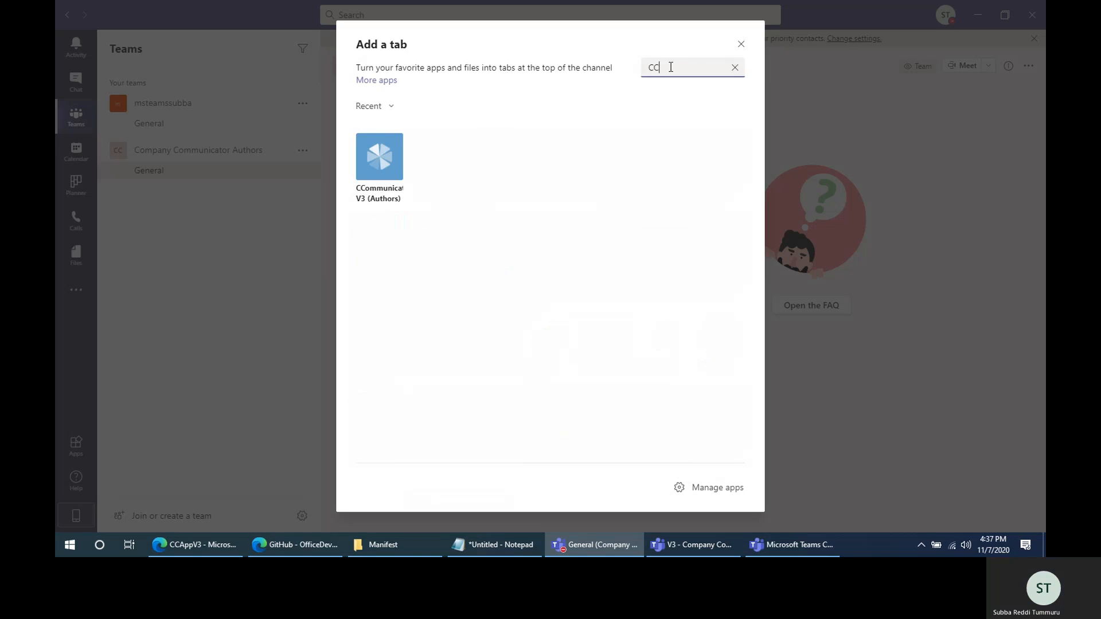
{"action": "left_click", "coordinate": [383, 167]}
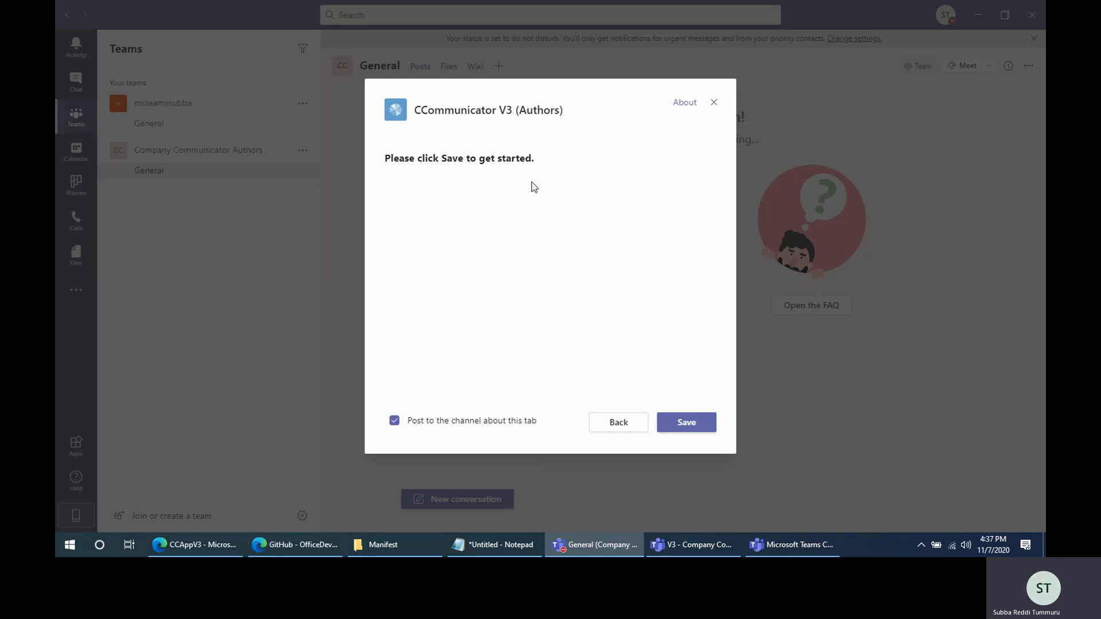
{"action": "left_click", "coordinate": [692, 429]}
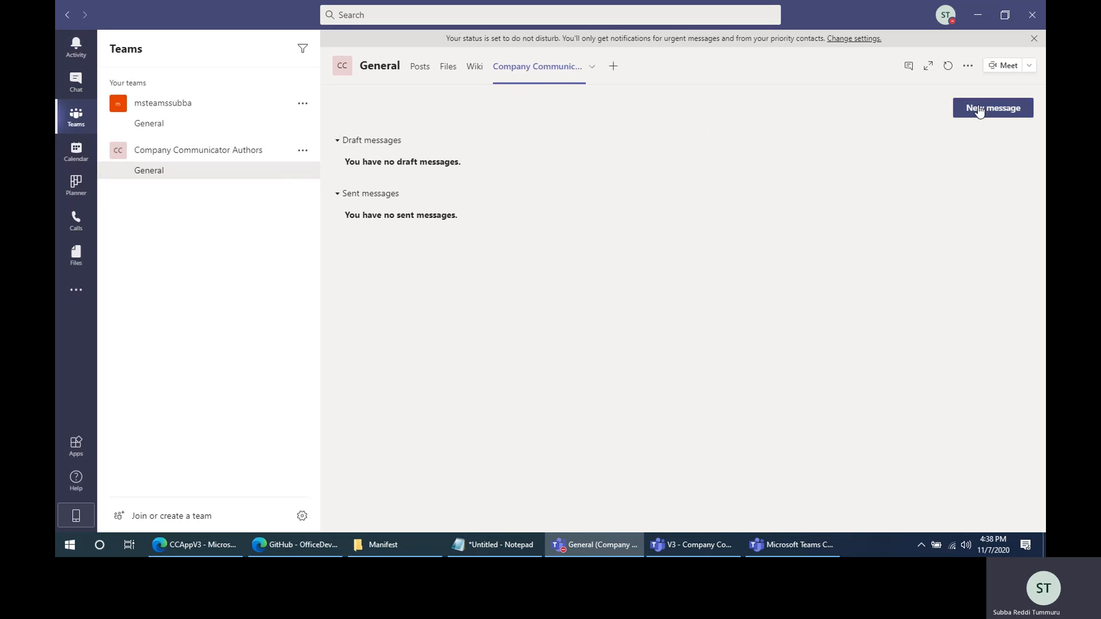
{"action": "left_click", "coordinate": [979, 112]}
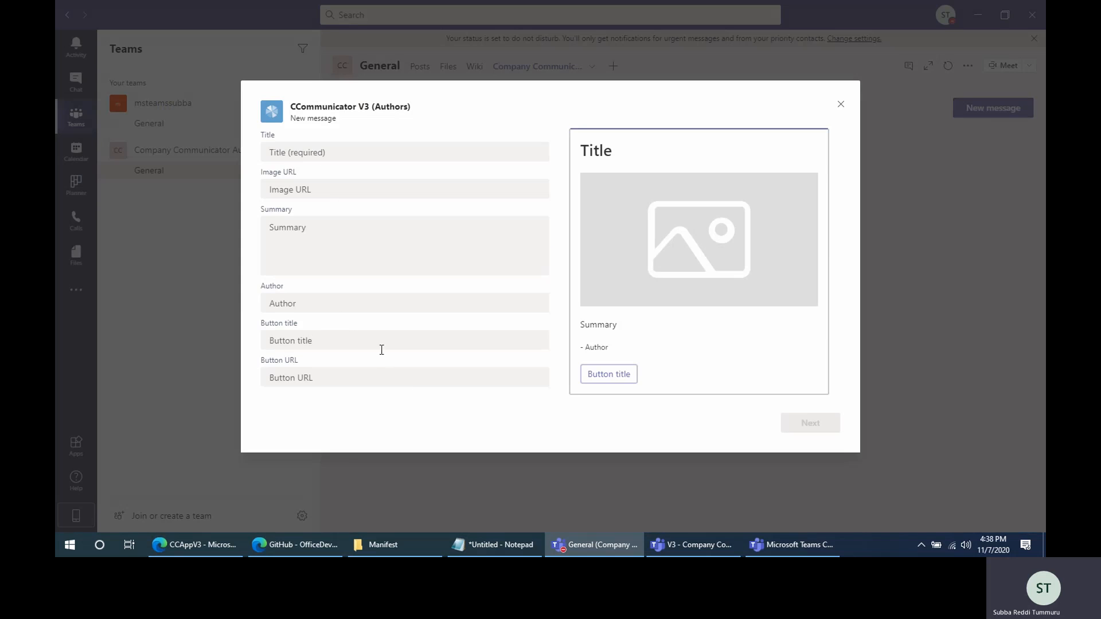
{"action": "left_click", "coordinate": [840, 105]}
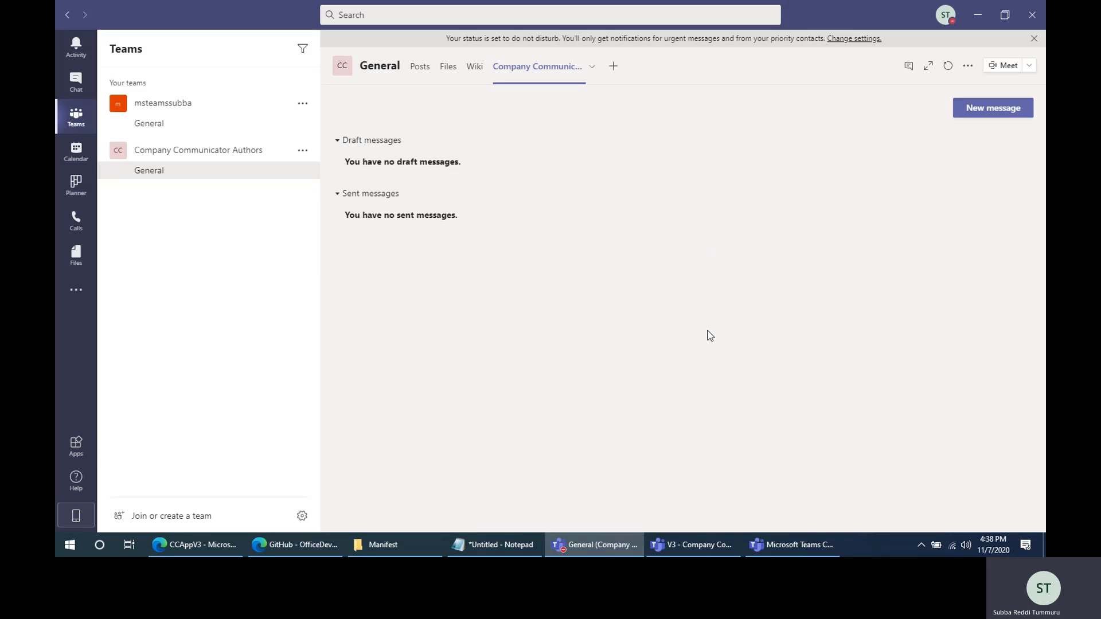
- Try to upload the Users zip package from the Manifest folder as a custom app for the whole organization
{"action": "left_click", "coordinate": [75, 449]}
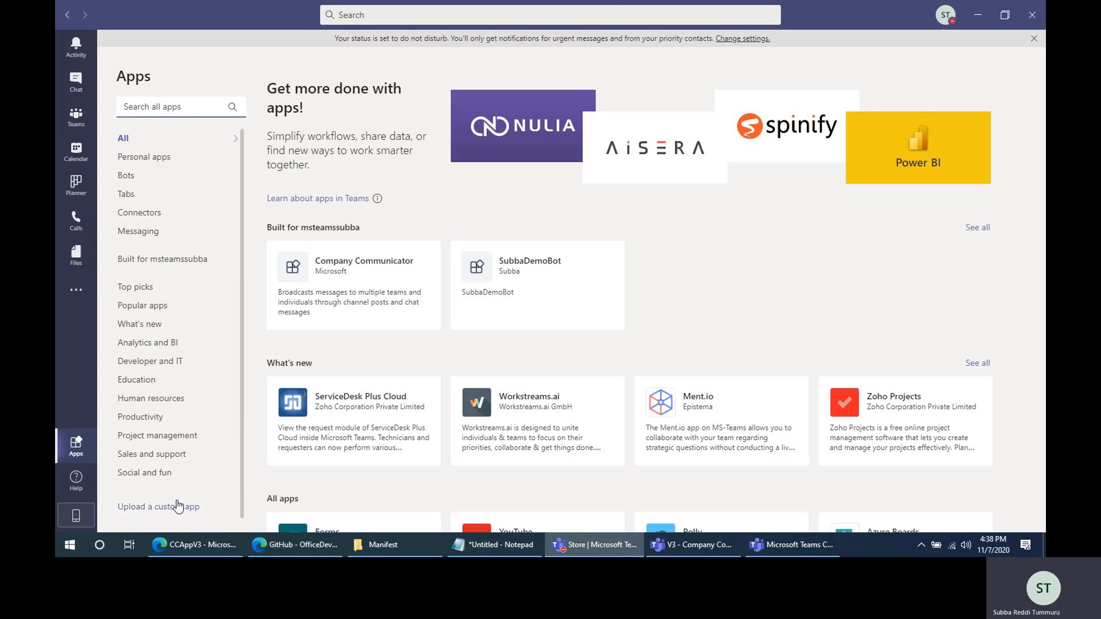
{"action": "left_click", "coordinate": [175, 506]}
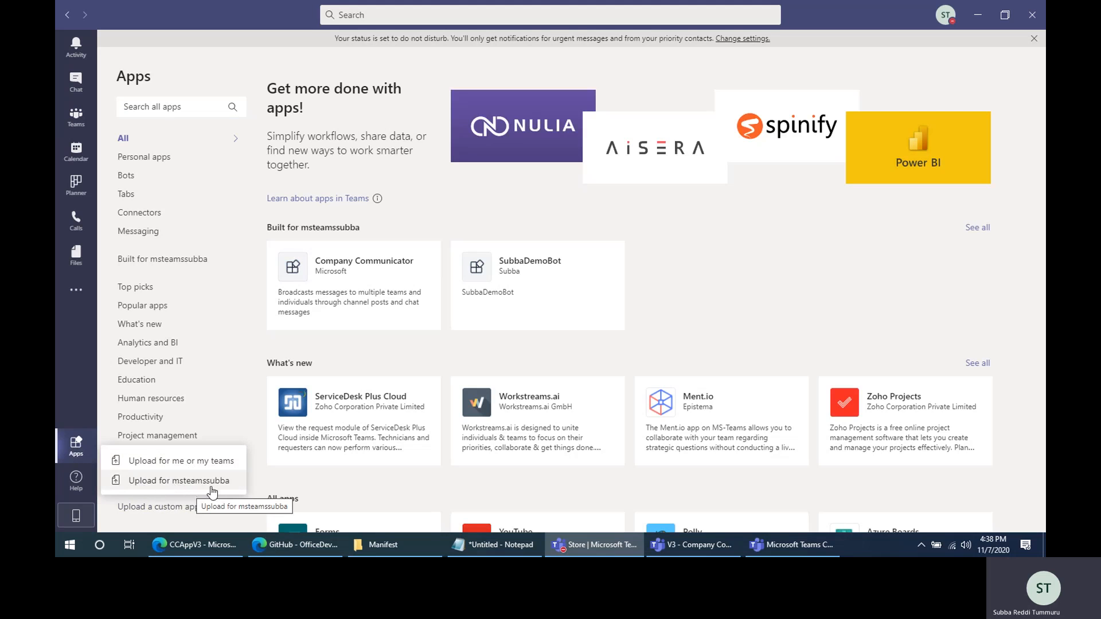
{"action": "left_click", "coordinate": [153, 484]}
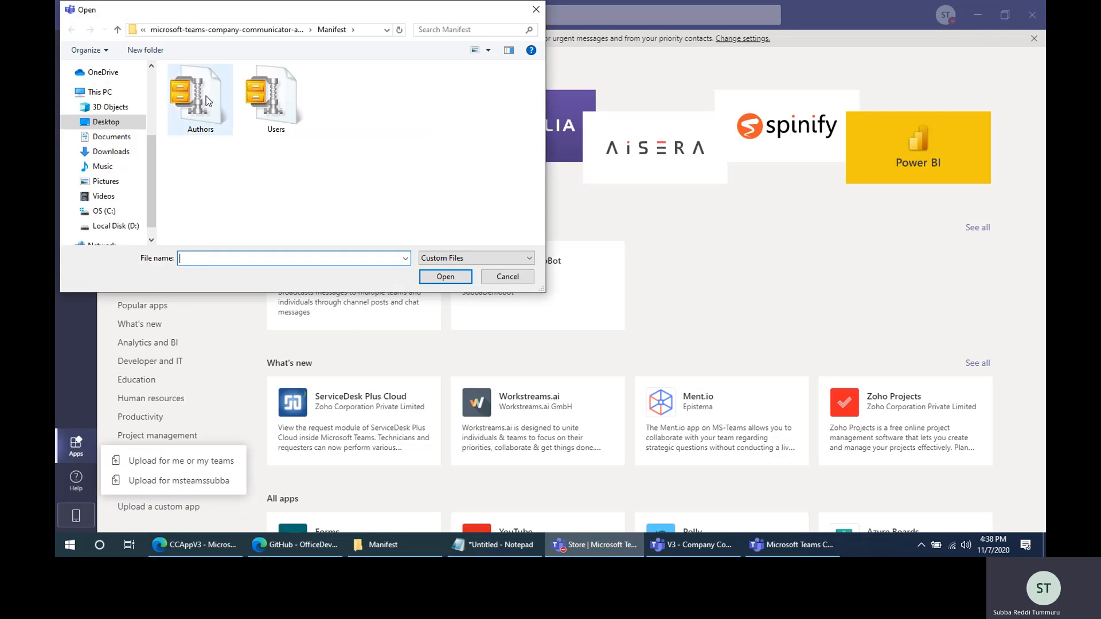
{"action": "left_click", "coordinate": [205, 95]}
{"action": "left_click", "coordinate": [290, 95]}
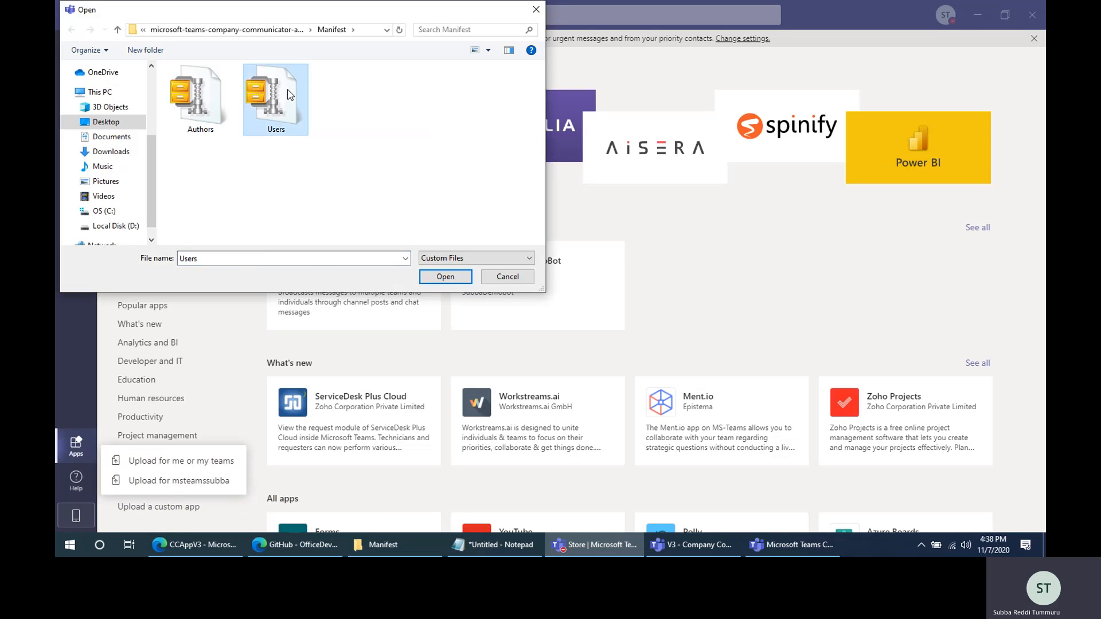
{"action": "double_click", "coordinate": [290, 95]}
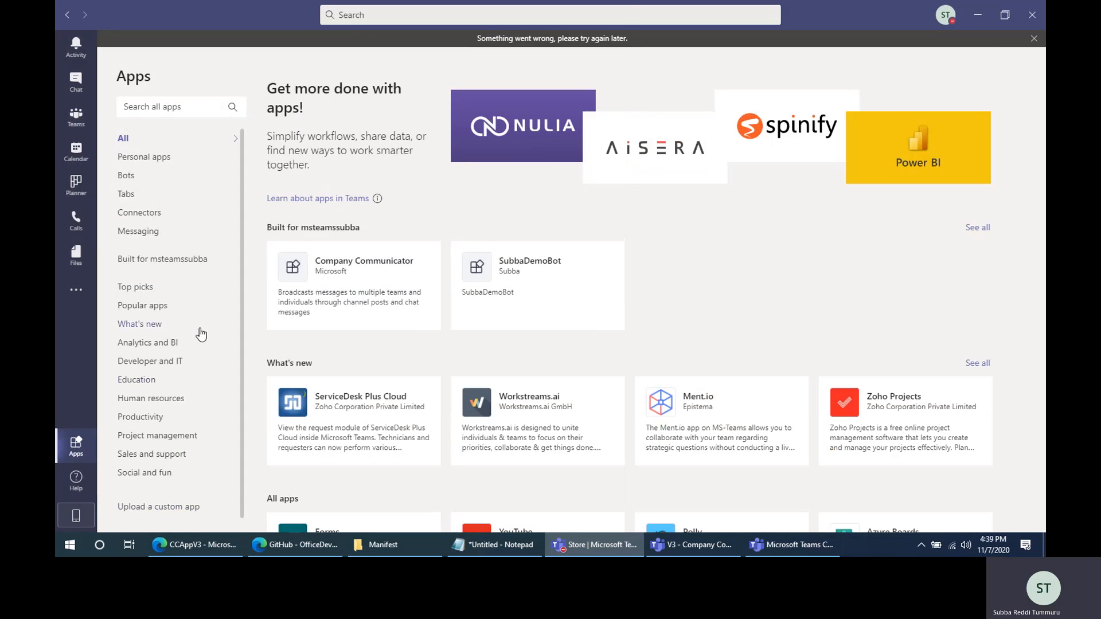
- Look through the app store and search the available apps for Company Communi
{"action": "scroll", "coordinate": [550, 457], "scroll_direction": "down", "scroll_amount": 5}
{"action": "scroll", "coordinate": [550, 457], "scroll_direction": "up", "scroll_amount": 5}
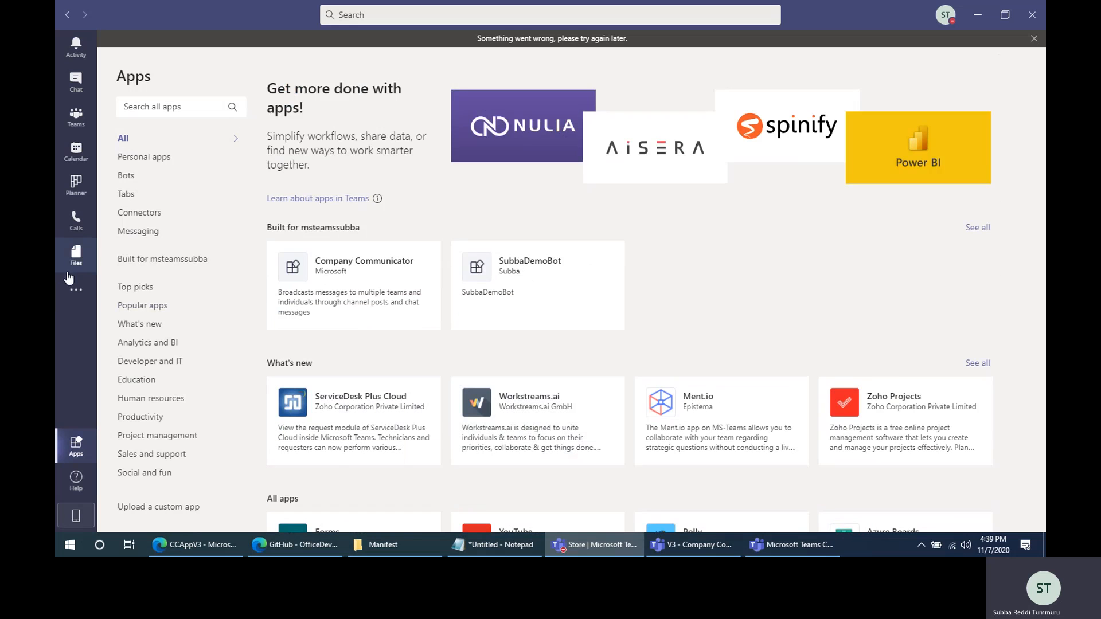
{"action": "left_click", "coordinate": [76, 289]}
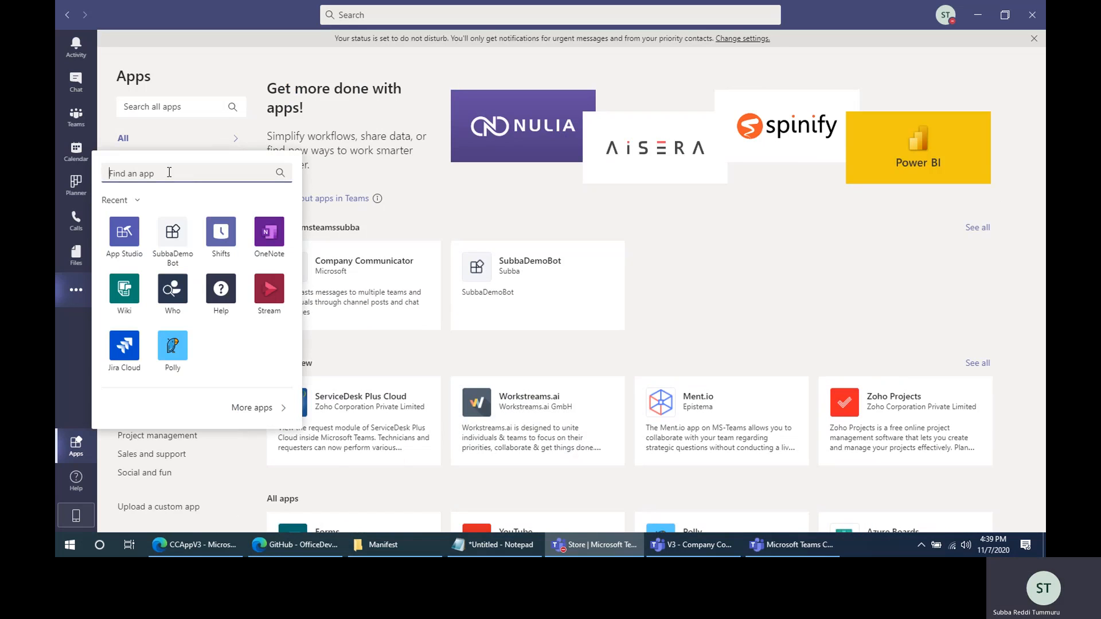
{"action": "type", "text": "Company"}
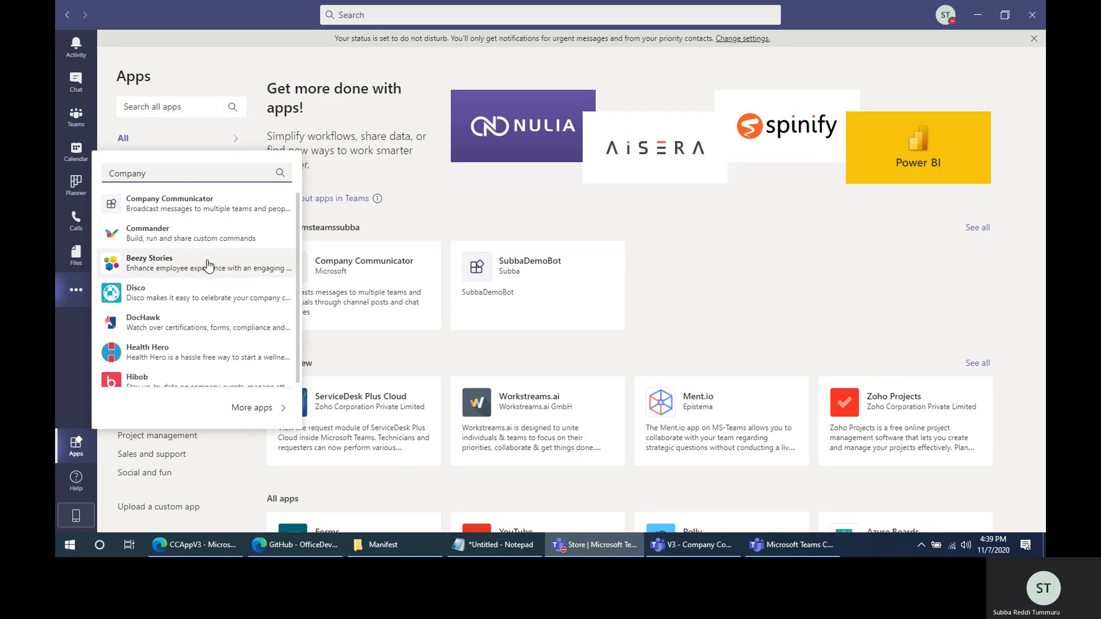
{"action": "scroll", "coordinate": [208, 265], "scroll_direction": "down", "scroll_amount": 1}
{"action": "scroll", "coordinate": [209, 266], "scroll_direction": "up", "scroll_amount": 1}
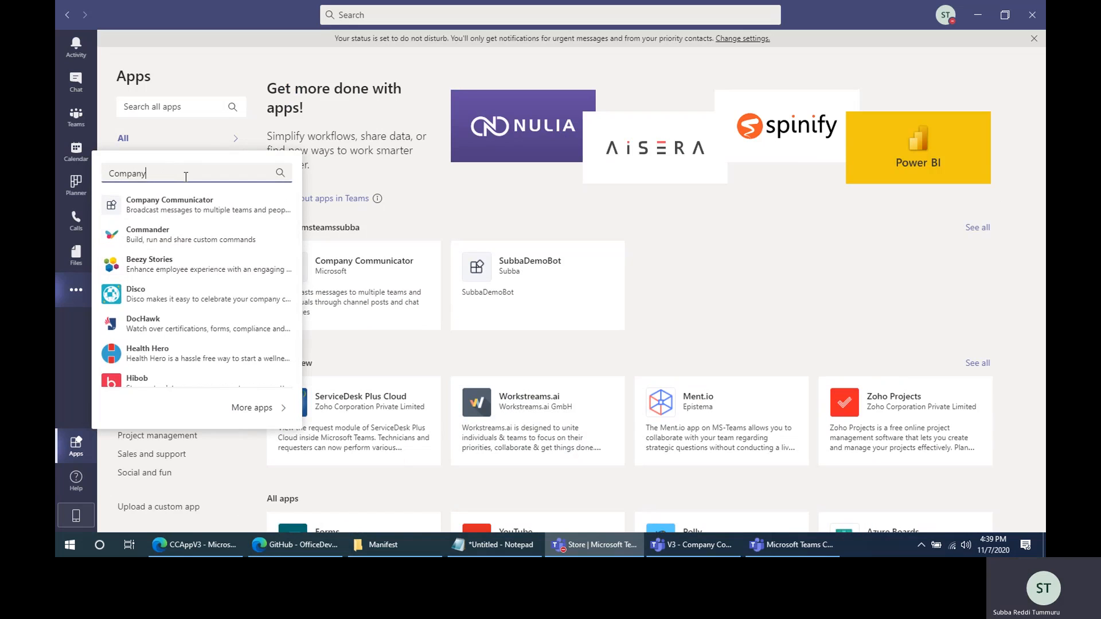
{"action": "type", "text": "Communi"}
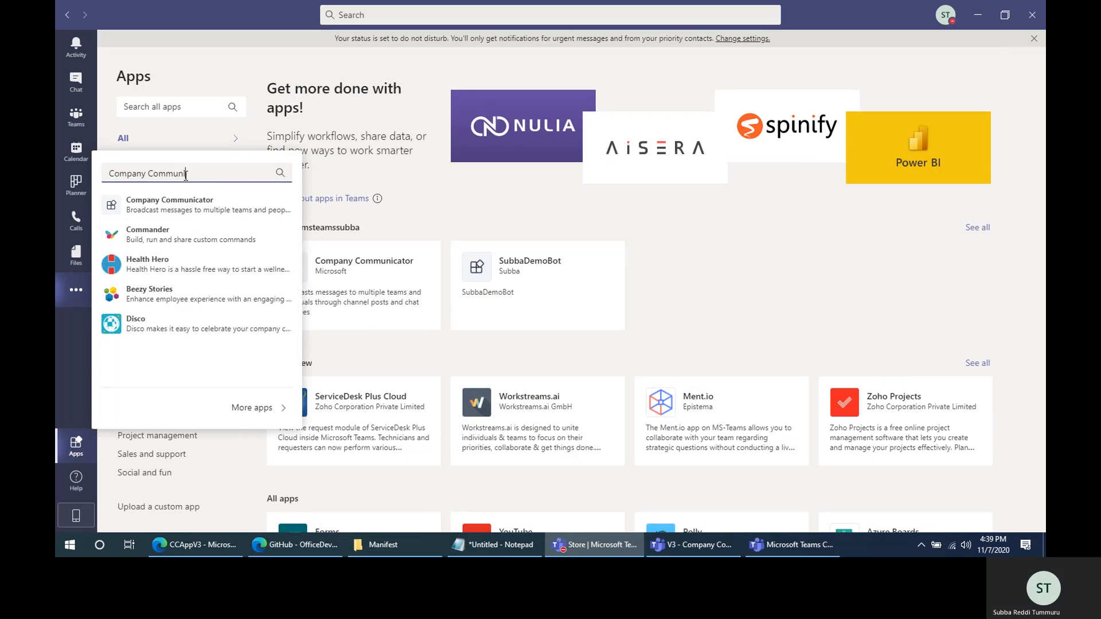
{"action": "left_click", "coordinate": [772, 264]}
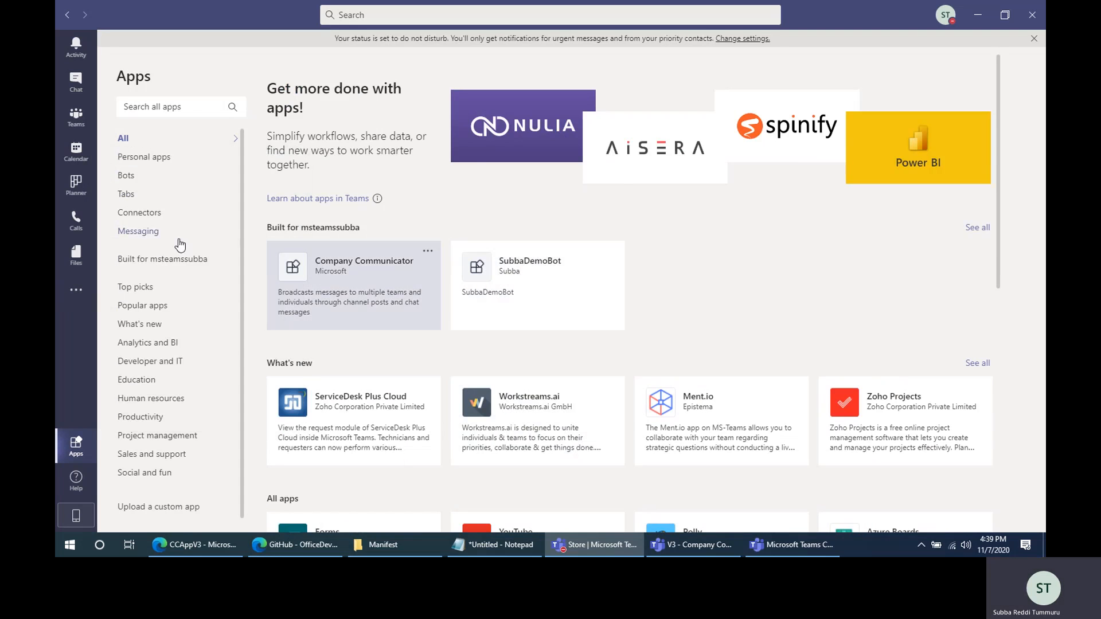
- Examine the details and privacy policy of the Company Communicator app among the organization's own apps, and close them
{"action": "left_click", "coordinate": [173, 261]}
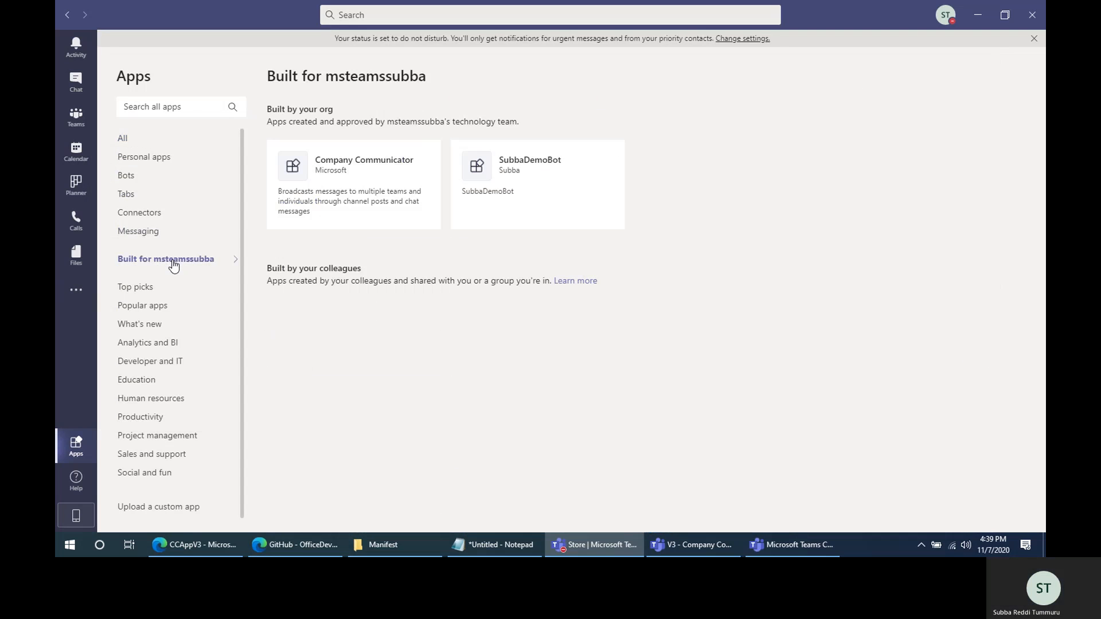
{"action": "left_click", "coordinate": [358, 179]}
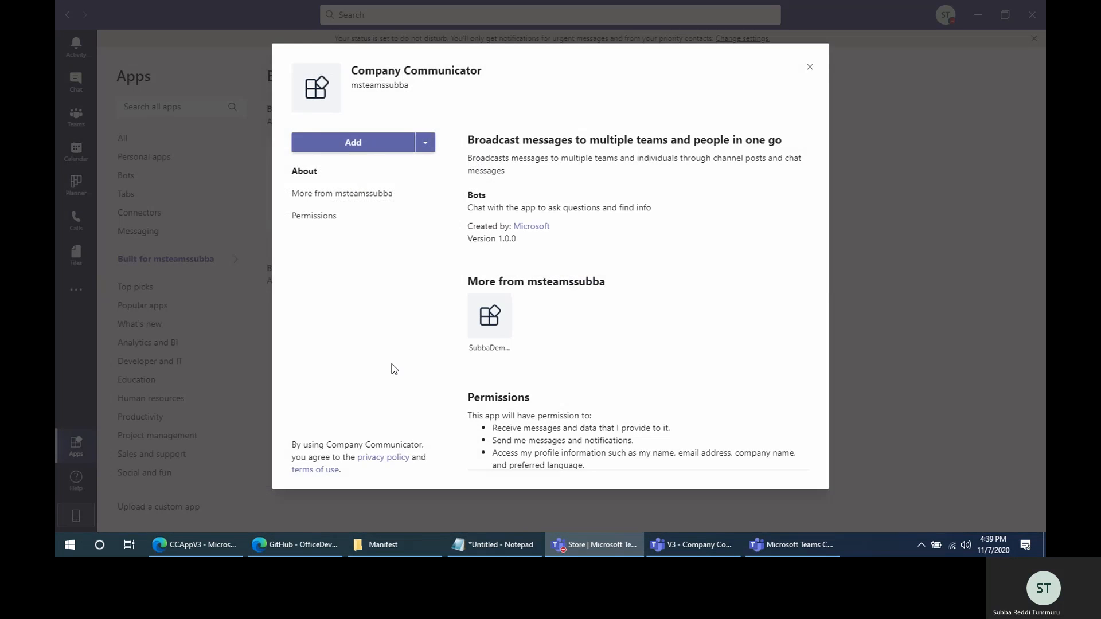
{"action": "left_click", "coordinate": [383, 461]}
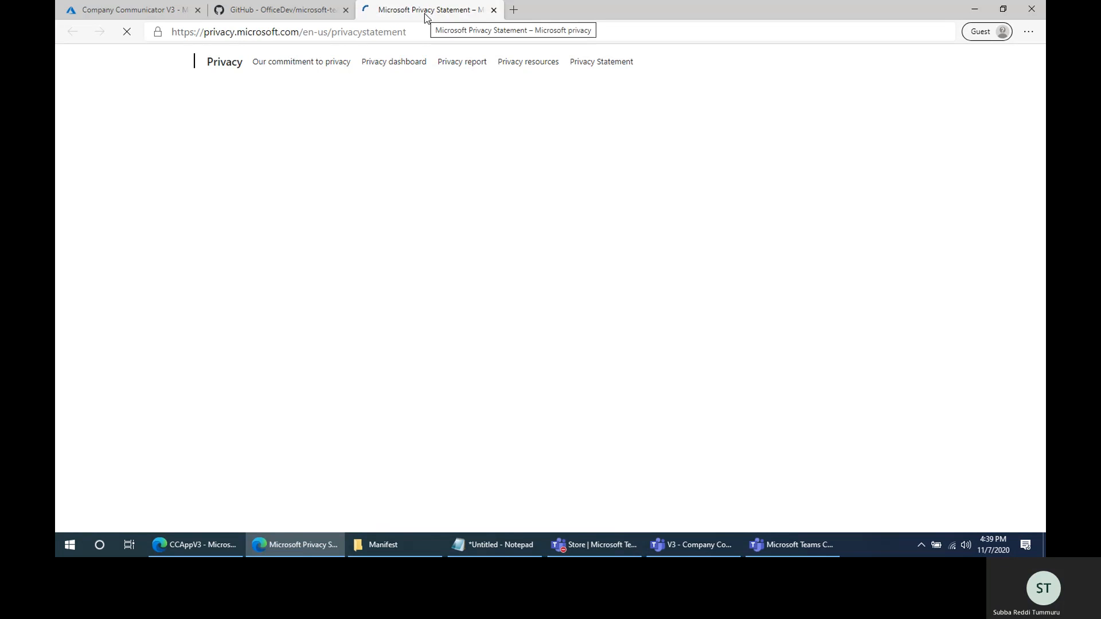
{"action": "left_click", "coordinate": [493, 10]}
{"action": "left_click", "coordinate": [974, 8]}
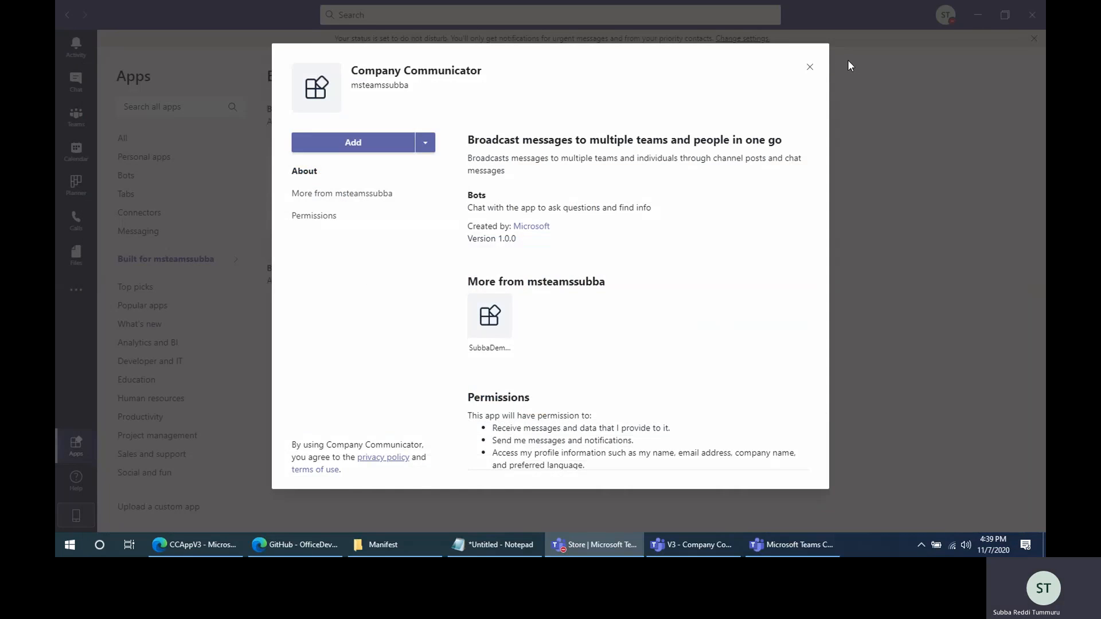
{"action": "left_click", "coordinate": [810, 66]}
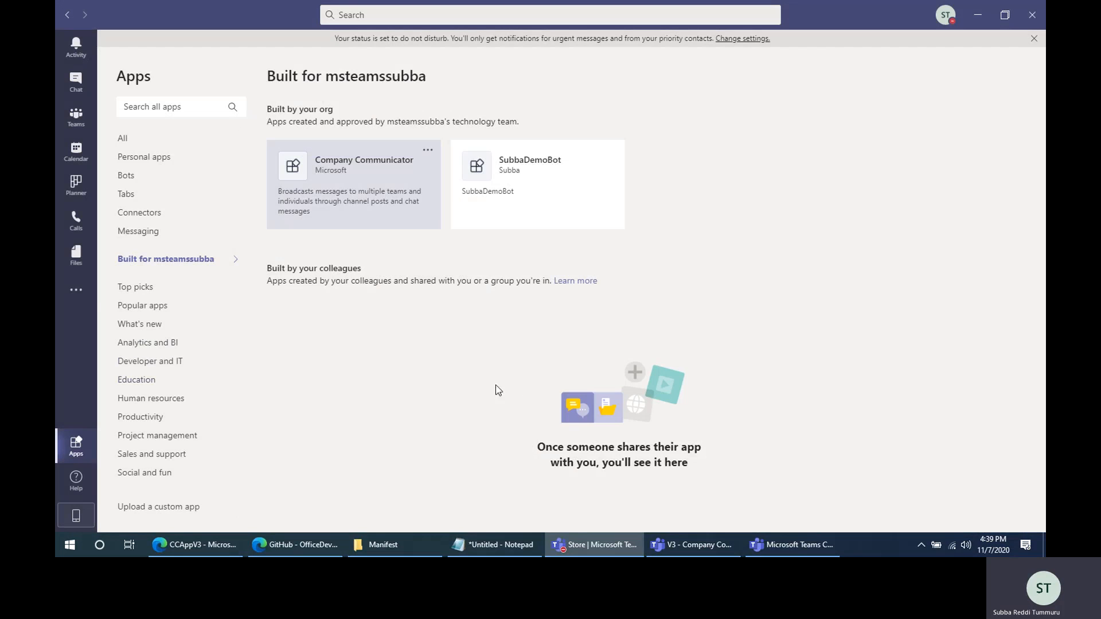
- Search the additional Teams apps for Company
{"action": "left_click", "coordinate": [75, 295]}
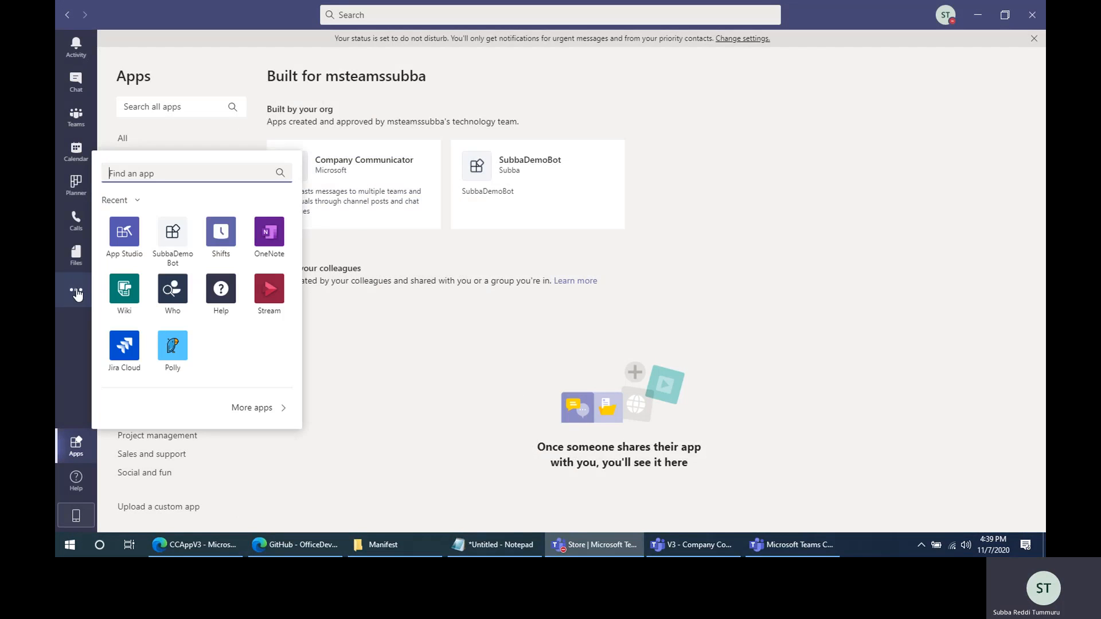
{"action": "type", "text": "C"}
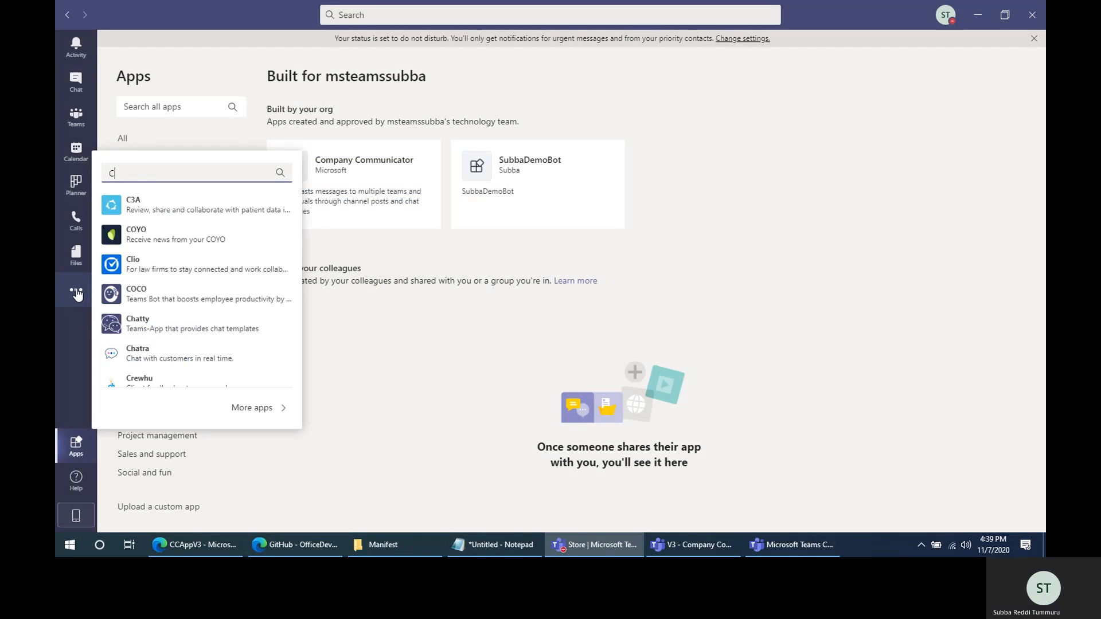
{"action": "type", "text": "omap"}
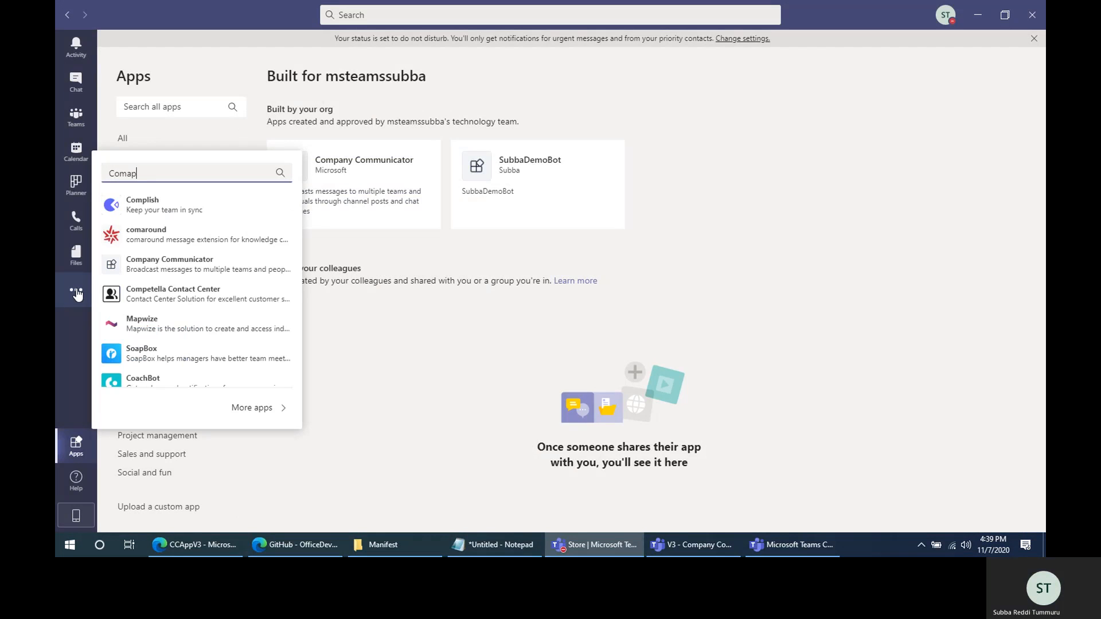
{"action": "key", "text": "BackSpace"}
{"action": "key", "text": "BackSpace"}
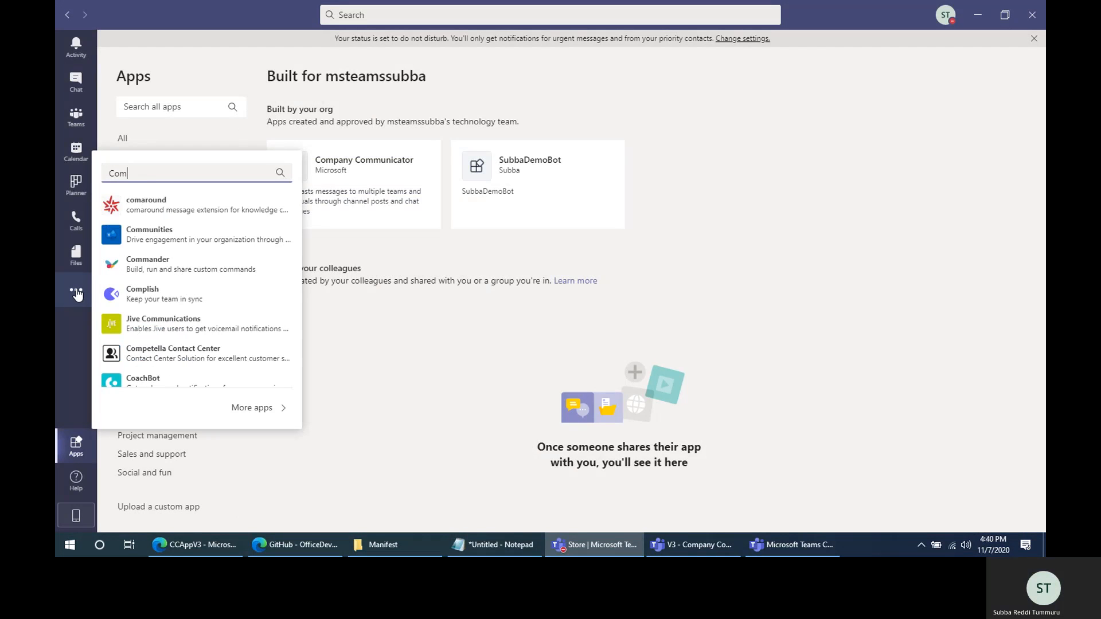
{"action": "type", "text": "pany"}
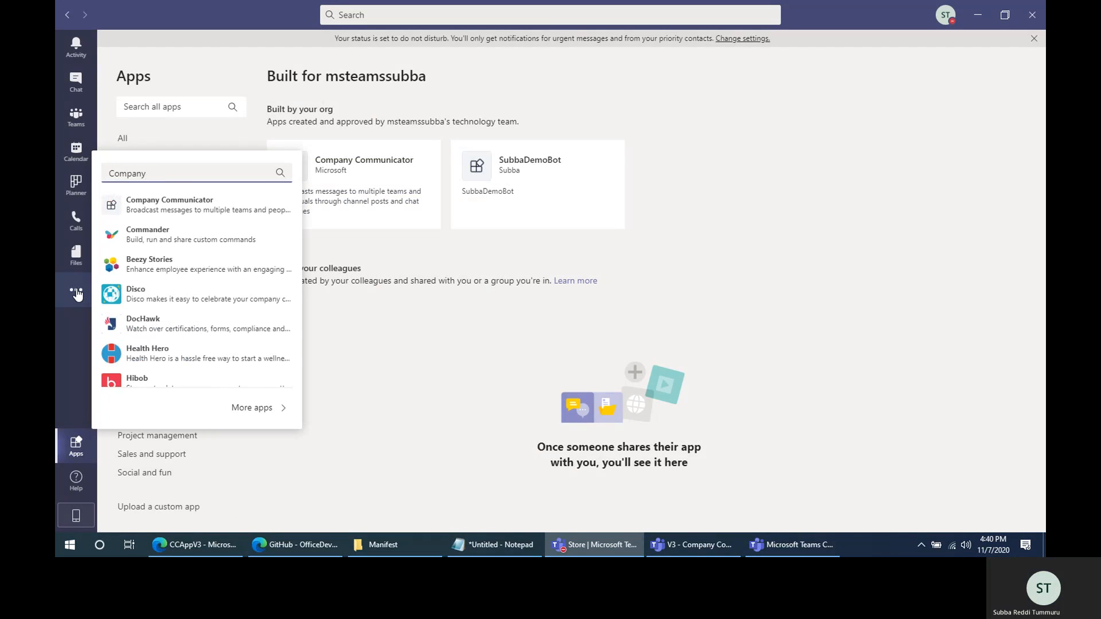
{"action": "scroll", "coordinate": [252, 285], "scroll_direction": "down", "scroll_amount": 1}
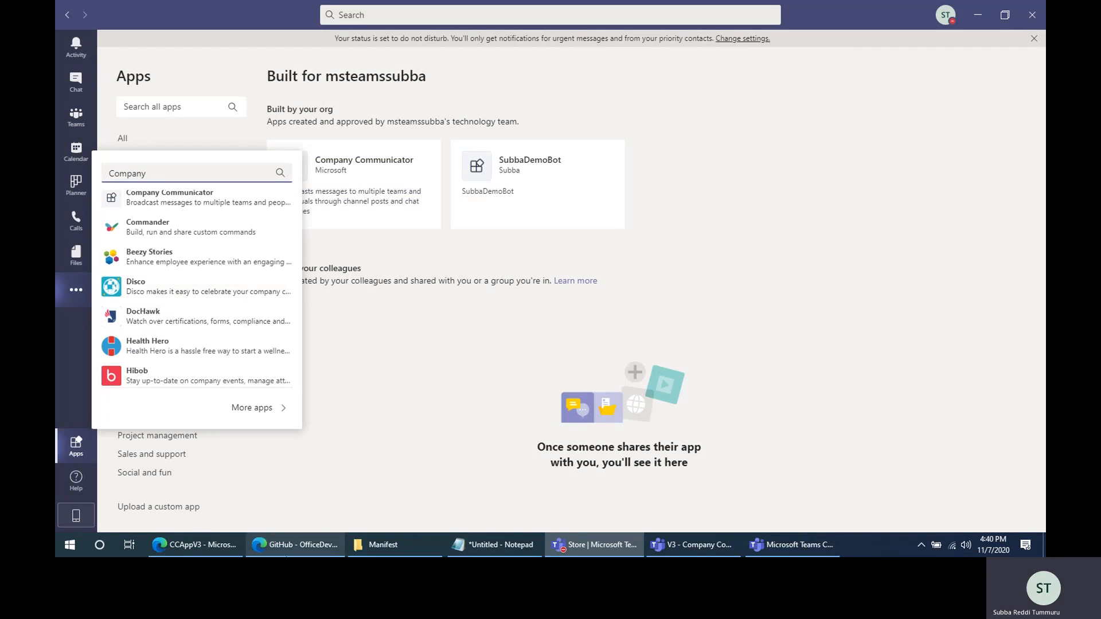
- Switch to the browser and open the Microsoft Teams admin center at admin.teams.microsoft.com in a new tab
{"action": "left_click", "coordinate": [194, 547]}
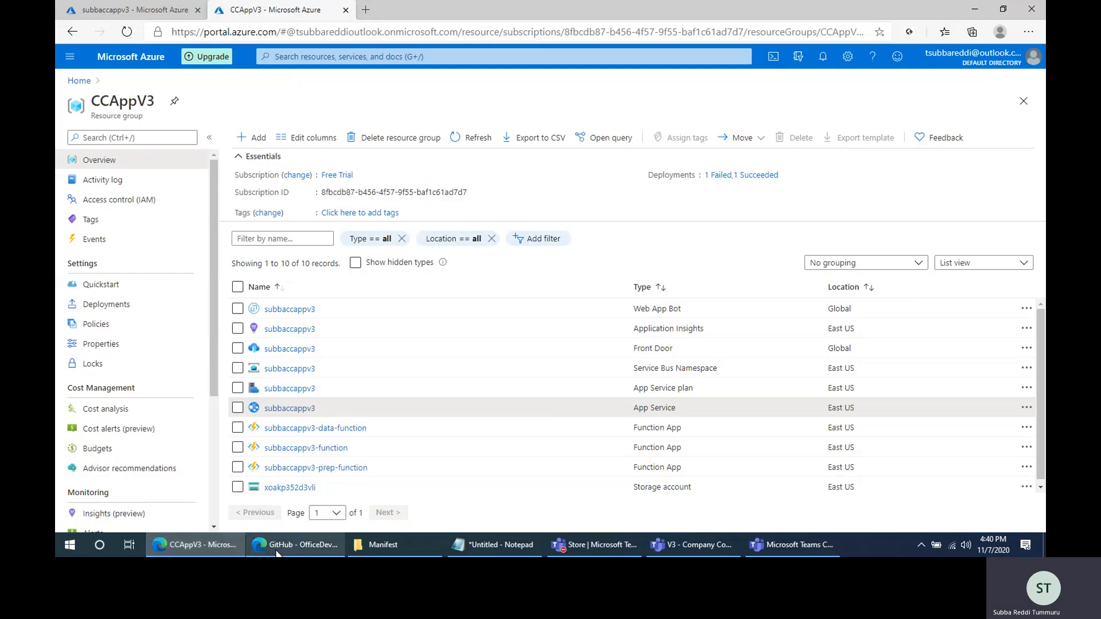
{"action": "left_click", "coordinate": [295, 545]}
{"action": "left_click", "coordinate": [296, 31]}
{"action": "left_click", "coordinate": [365, 10]}
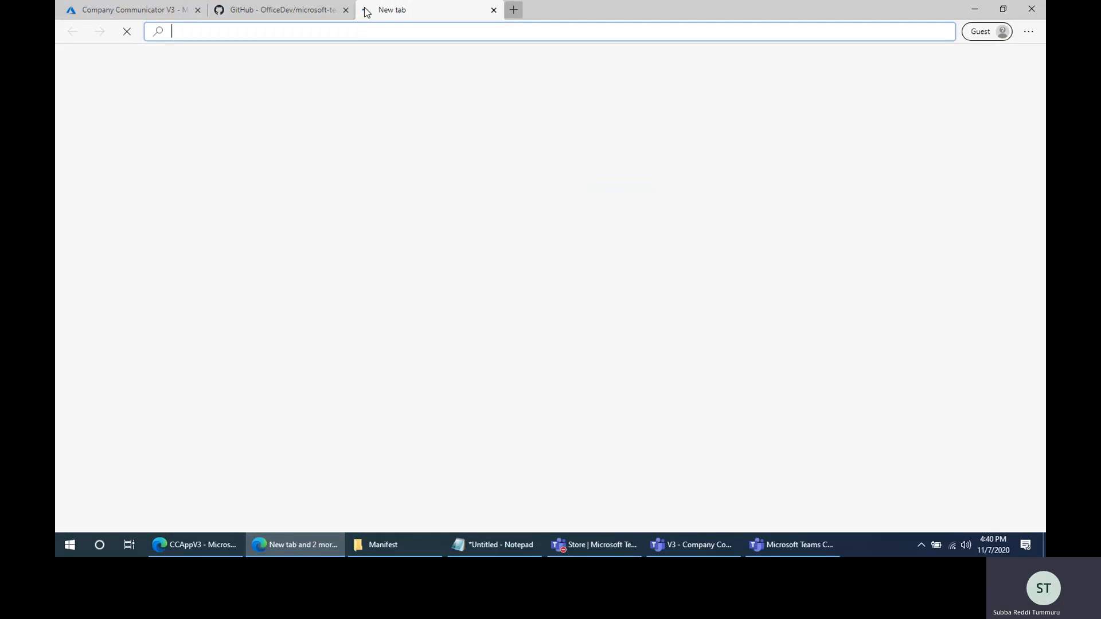
{"action": "type", "text": "admin.te"}
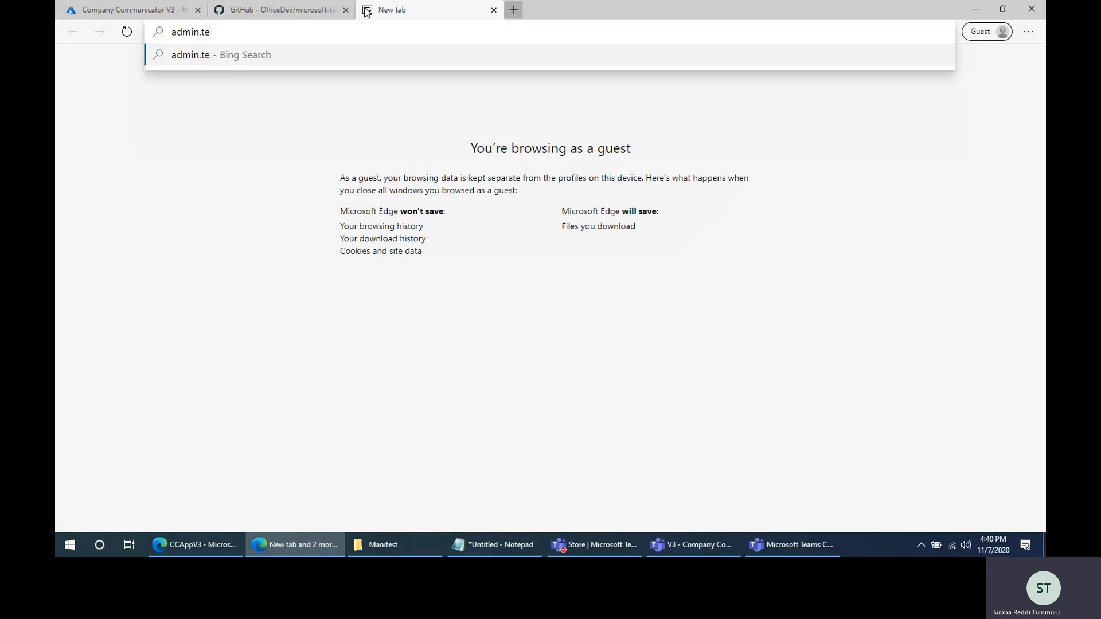
{"action": "type", "text": "ams.micrtos"}
{"action": "key", "text": "BackSpace"}
{"action": "key", "text": "BackSpace"}
{"action": "key", "text": "BackSpace"}
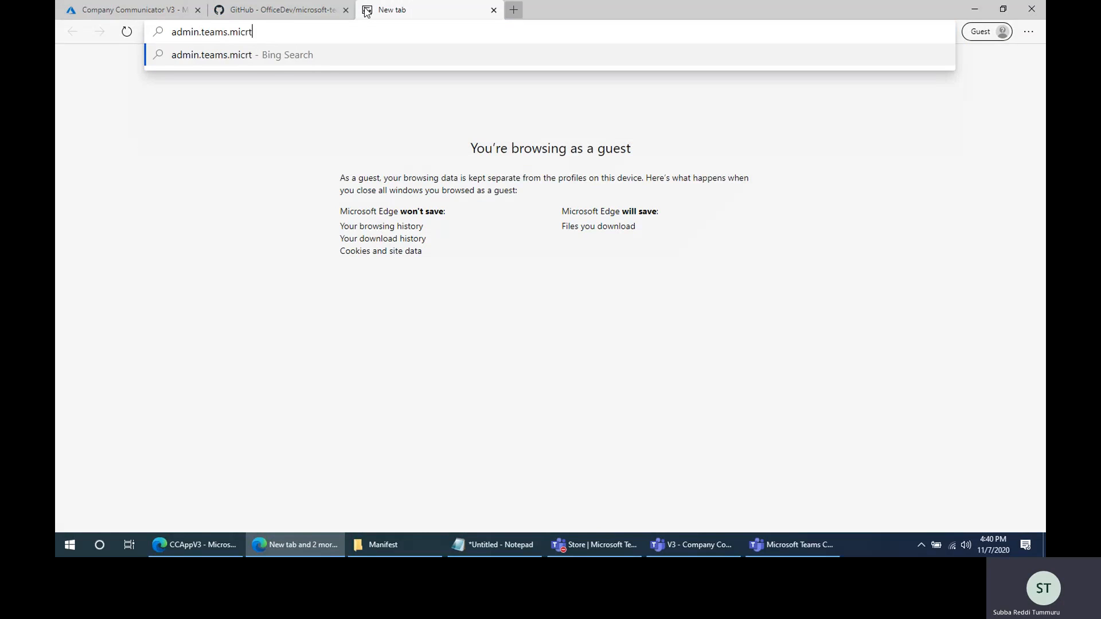
{"action": "type", "text": "osoft.com"}
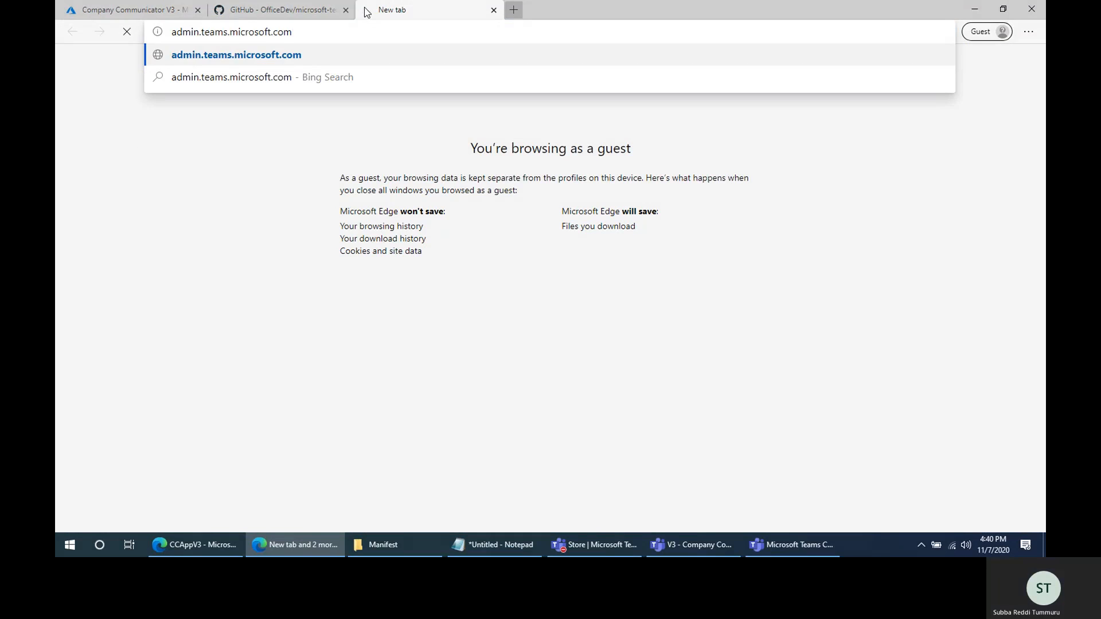
{"action": "key", "text": "Return"}
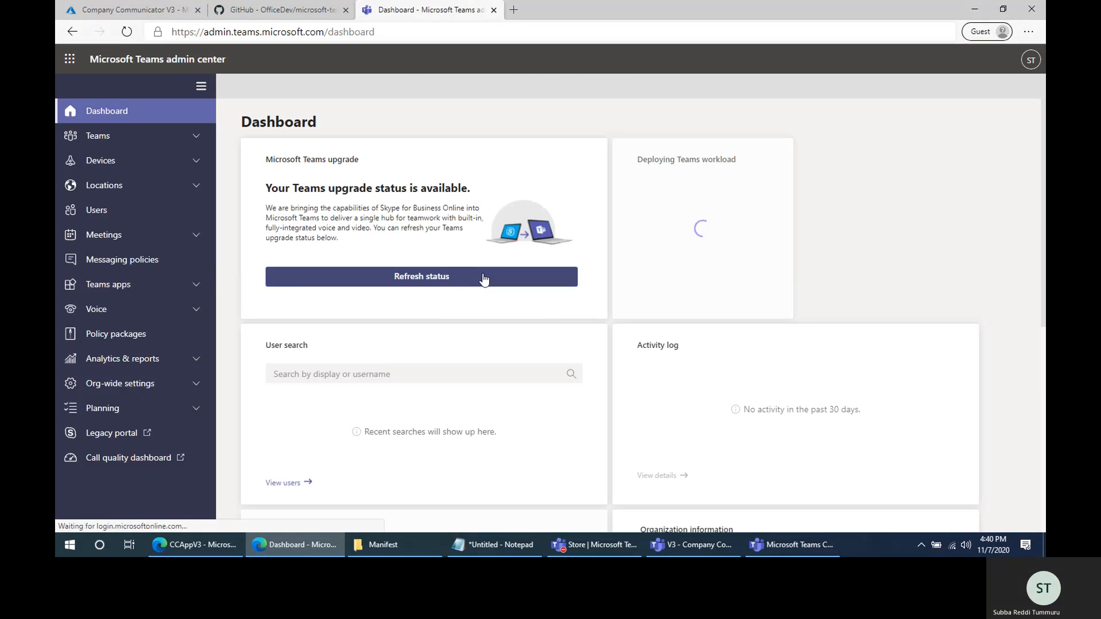
- Open the admin center's page for managing Teams apps and search its app list for Company and V3
{"action": "left_click", "coordinate": [121, 286]}
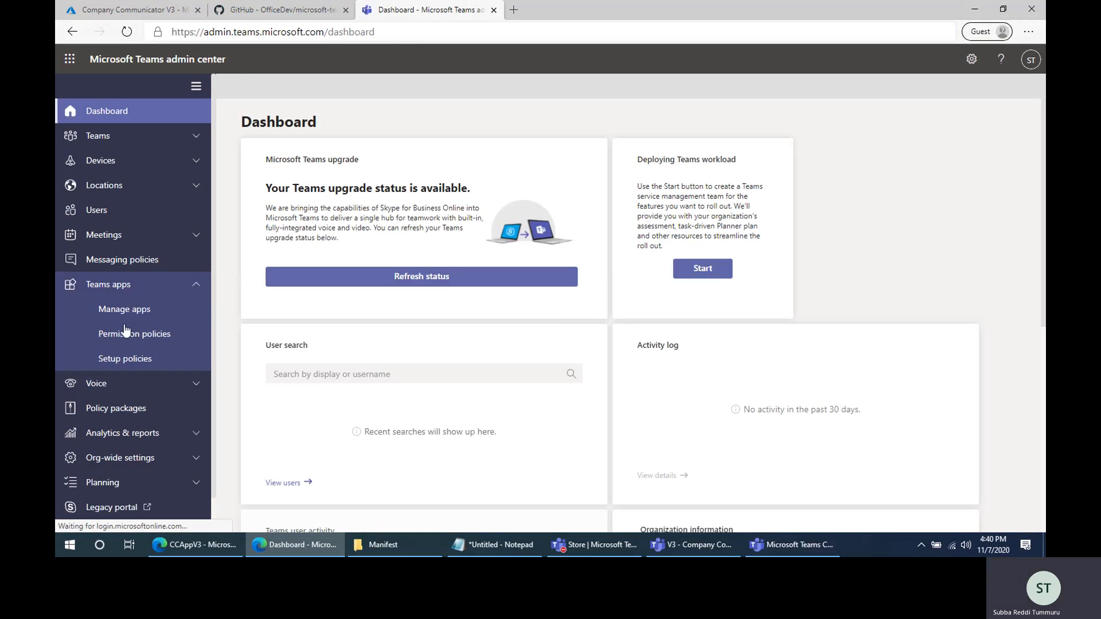
{"action": "left_click", "coordinate": [134, 312]}
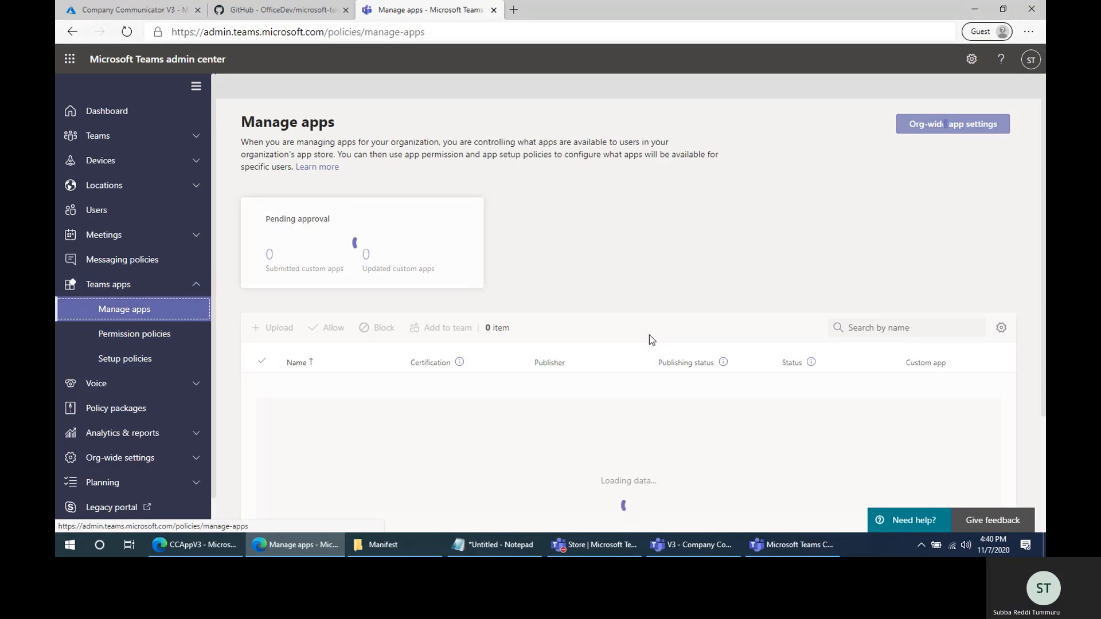
{"action": "scroll", "coordinate": [648, 333], "scroll_direction": "down", "scroll_amount": 2}
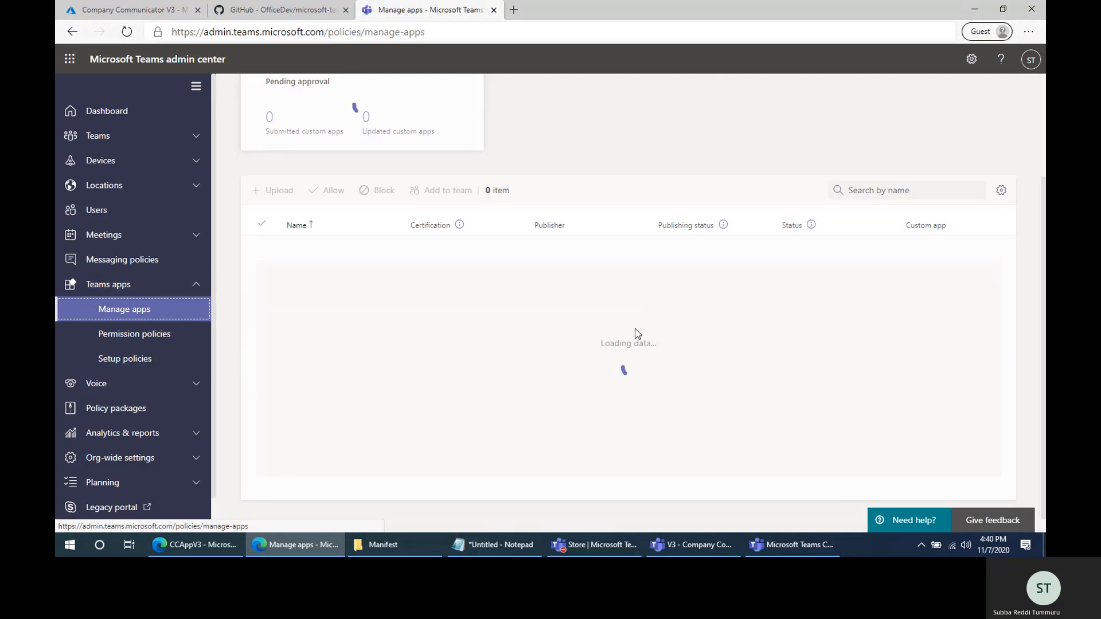
{"action": "left_click", "coordinate": [898, 190]}
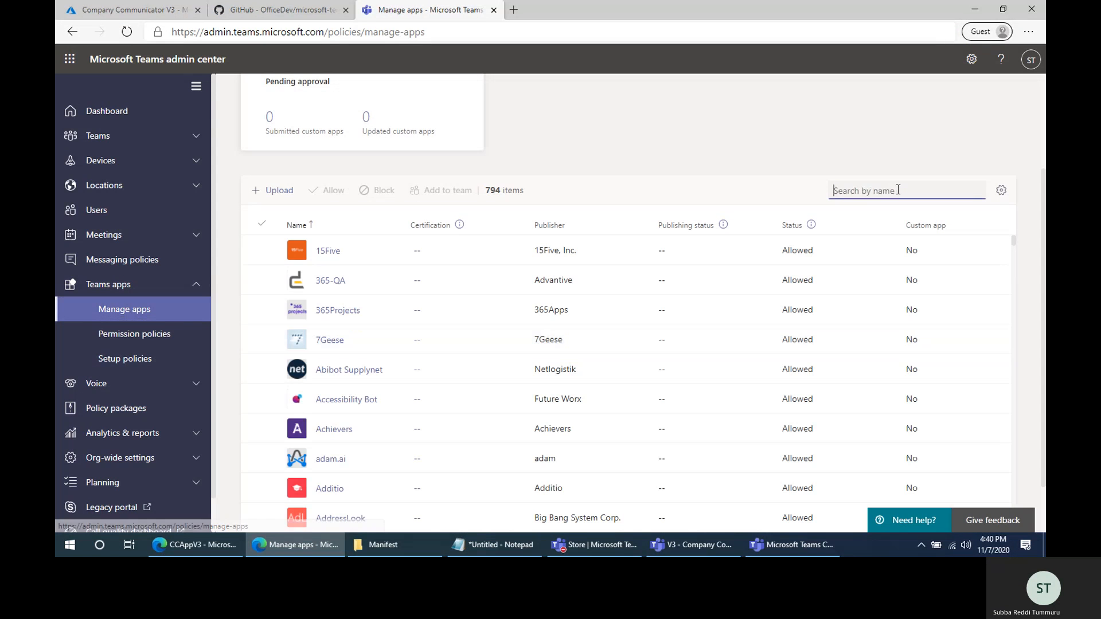
{"action": "type", "text": "Company"}
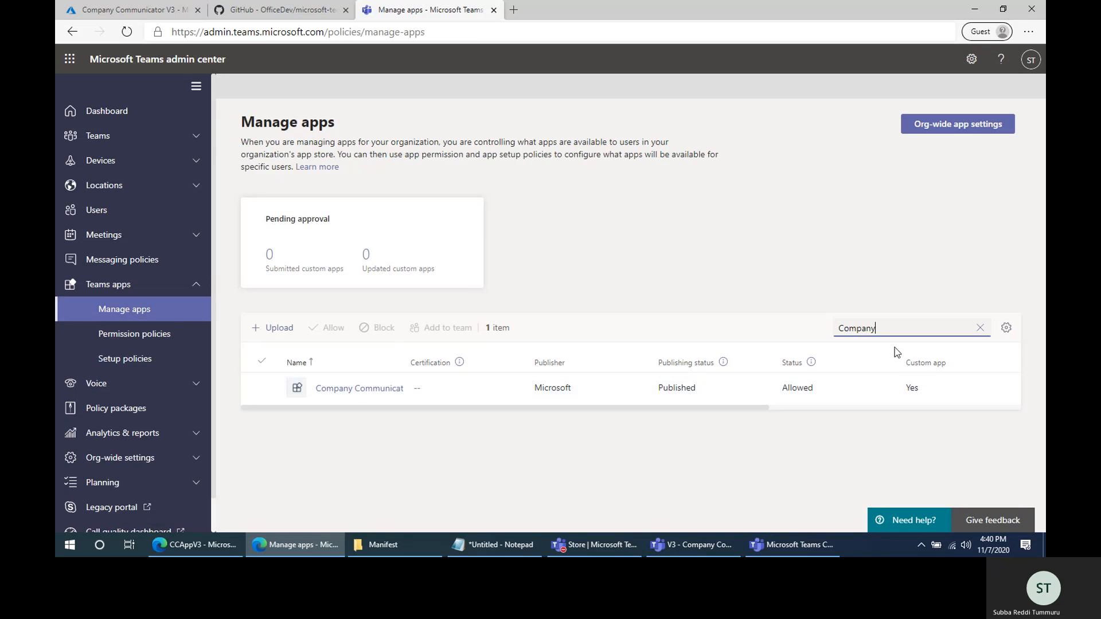
{"action": "left_click_drag", "start_coordinate": [894, 331], "coordinate": [736, 314]}
{"action": "type", "text": "V"}
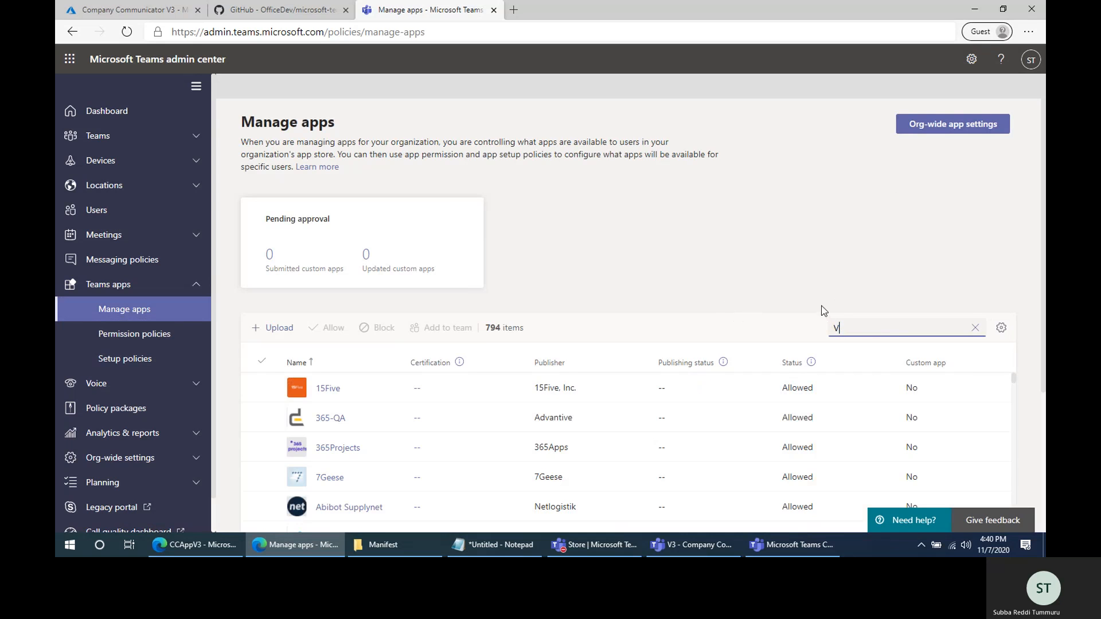
{"action": "type", "text": "3"}
{"action": "scroll", "coordinate": [661, 326], "scroll_direction": "down", "scroll_amount": 3}
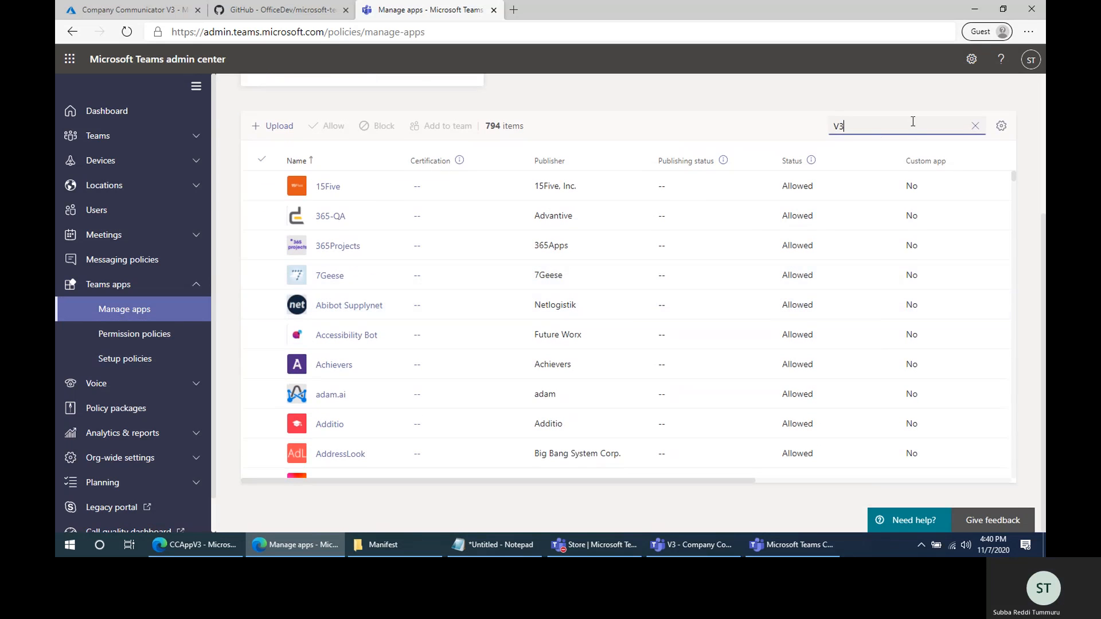
- Search the managed apps for Company communicator V3, correcting the misspelled first word
{"action": "key", "text": "ctrl+a"}
{"action": "type", "text": "CCompany communicator V3"}
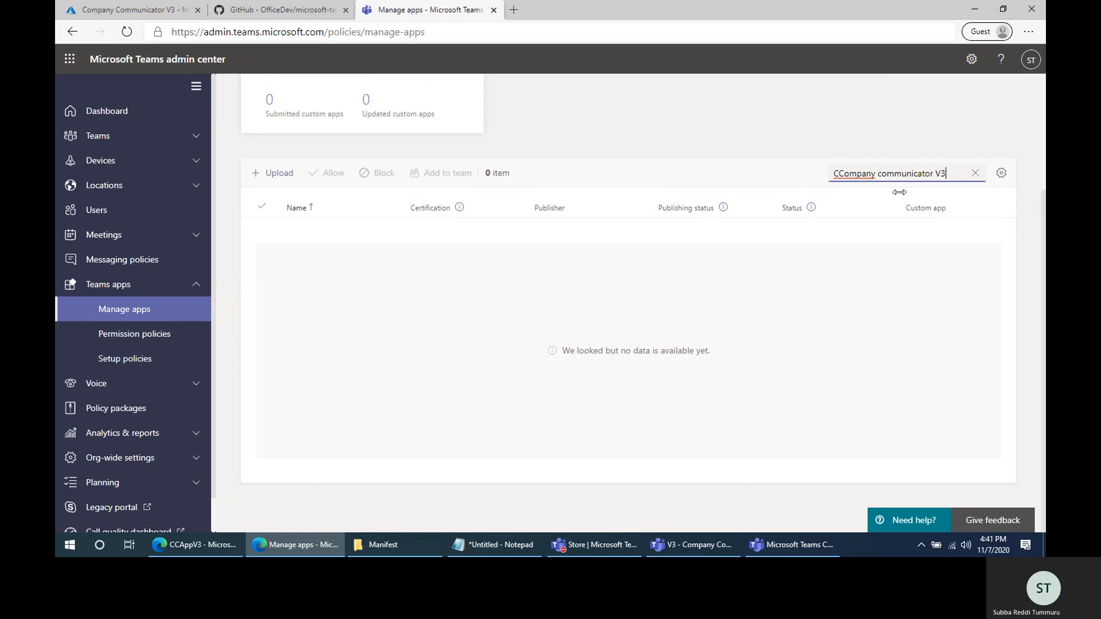
{"action": "left_click", "coordinate": [838, 173]}
{"action": "key", "text": "BackSpace"}
{"action": "scroll", "coordinate": [462, 335], "scroll_direction": "up", "scroll_amount": 3}
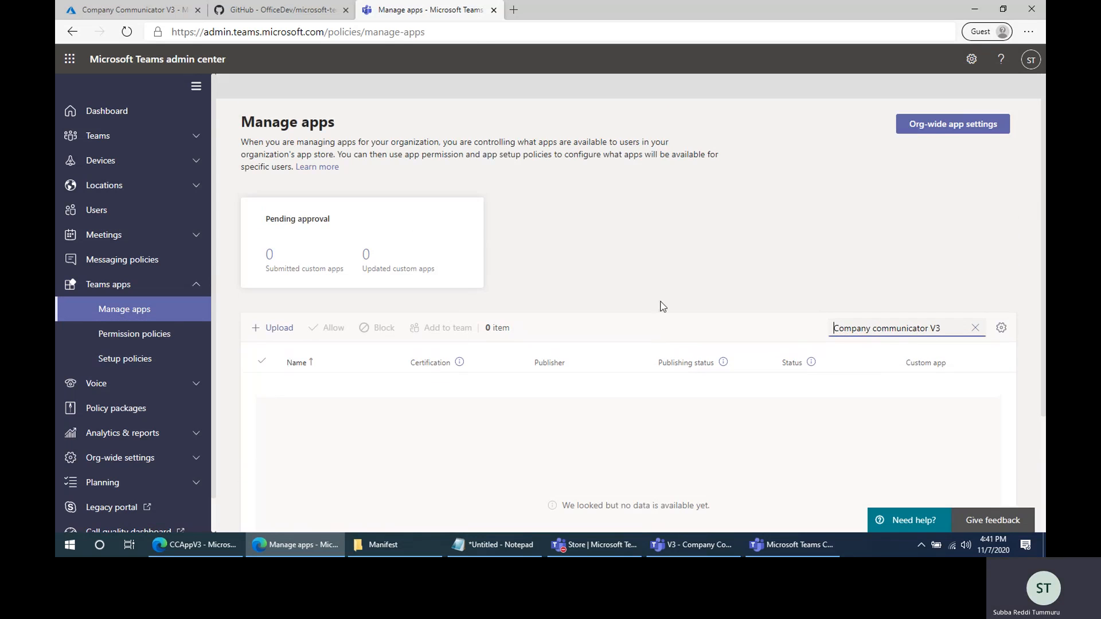
- Try to upload the zip package stored under the desktop's Documentation folder as a custom app for the organization
{"action": "left_click", "coordinate": [277, 328]}
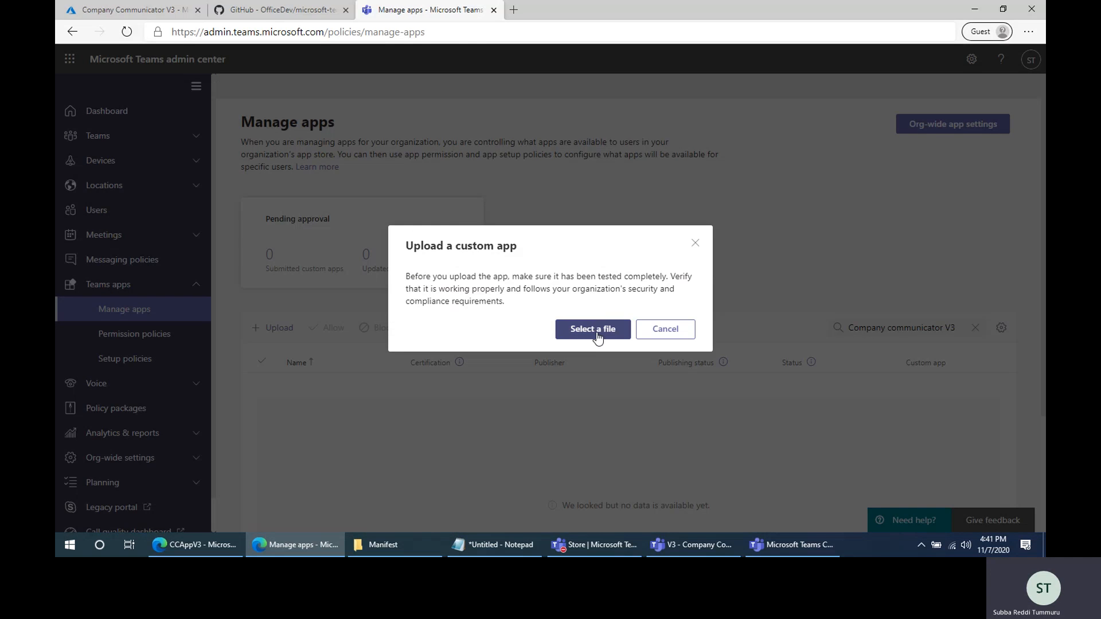
{"action": "left_click", "coordinate": [596, 337]}
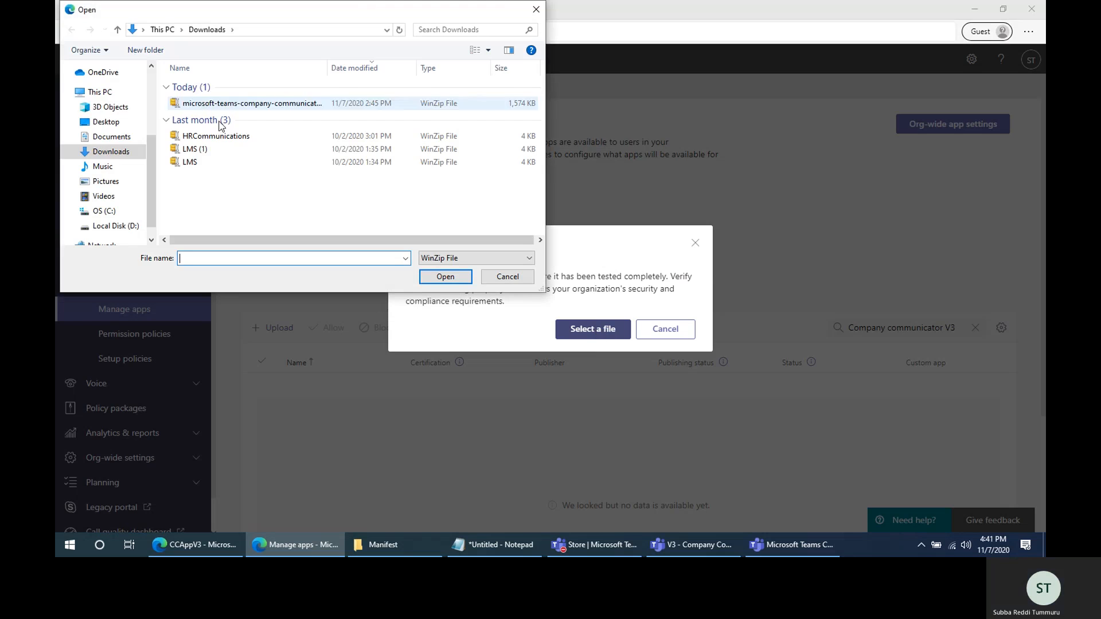
{"action": "left_click", "coordinate": [106, 121]}
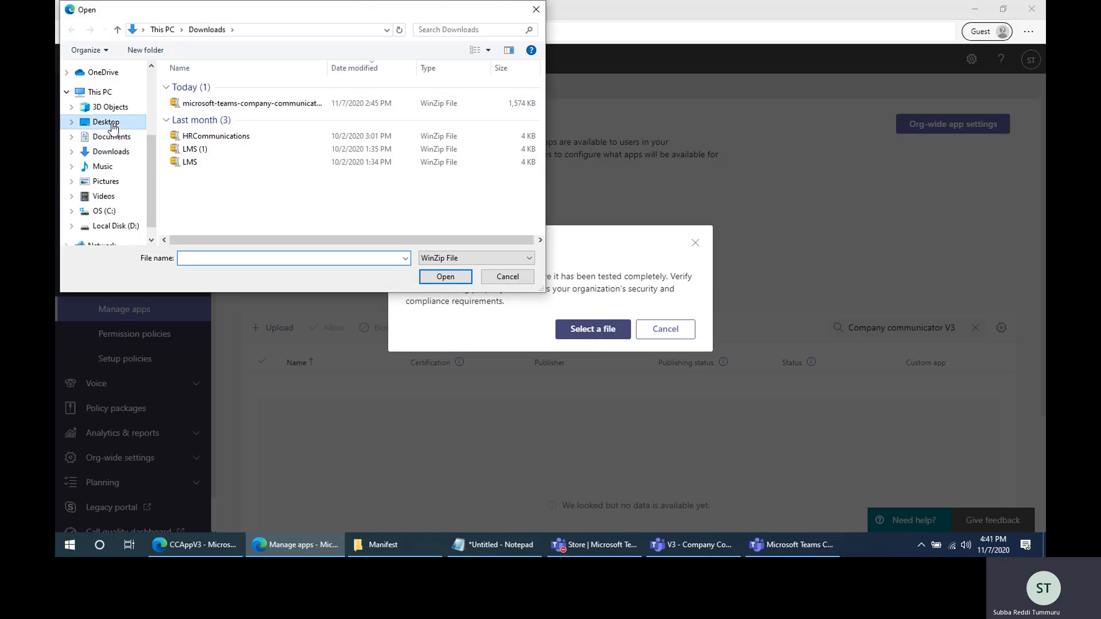
{"action": "left_click", "coordinate": [237, 88]}
{"action": "double_click", "coordinate": [237, 89]}
{"action": "double_click", "coordinate": [229, 87]}
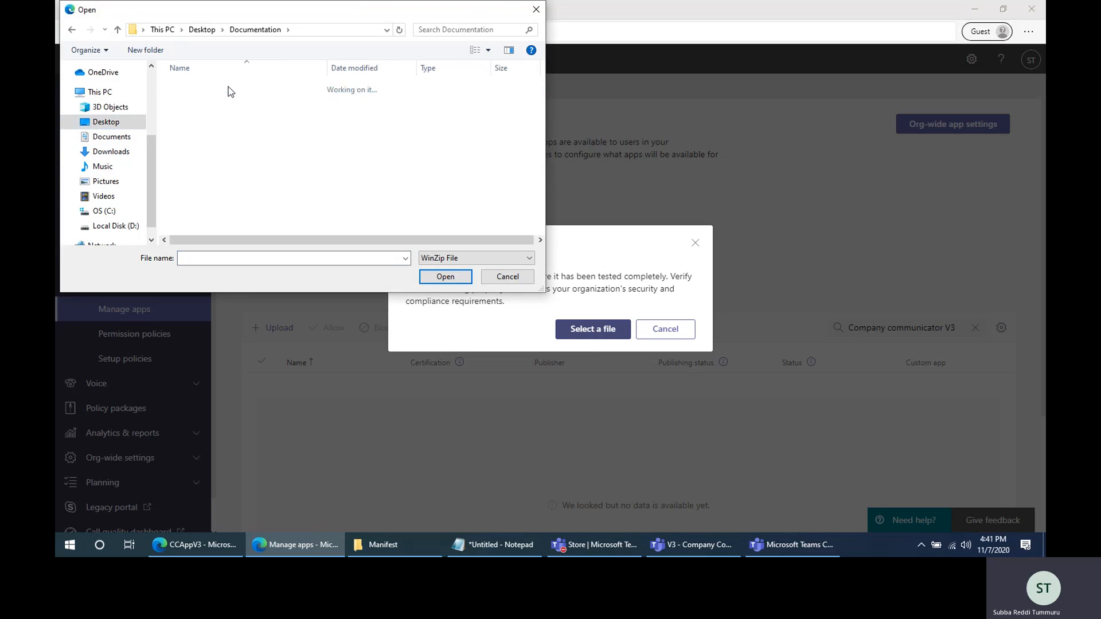
{"action": "double_click", "coordinate": [209, 95]}
{"action": "double_click", "coordinate": [270, 101]}
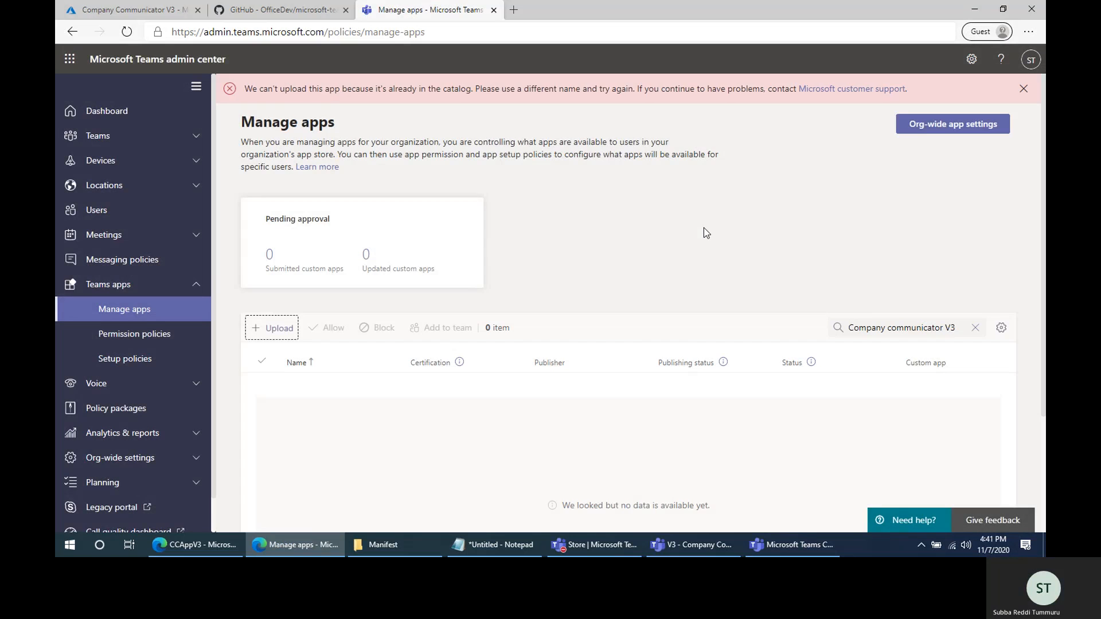
{"action": "scroll", "coordinate": [704, 229], "scroll_direction": "down", "scroll_amount": 1}
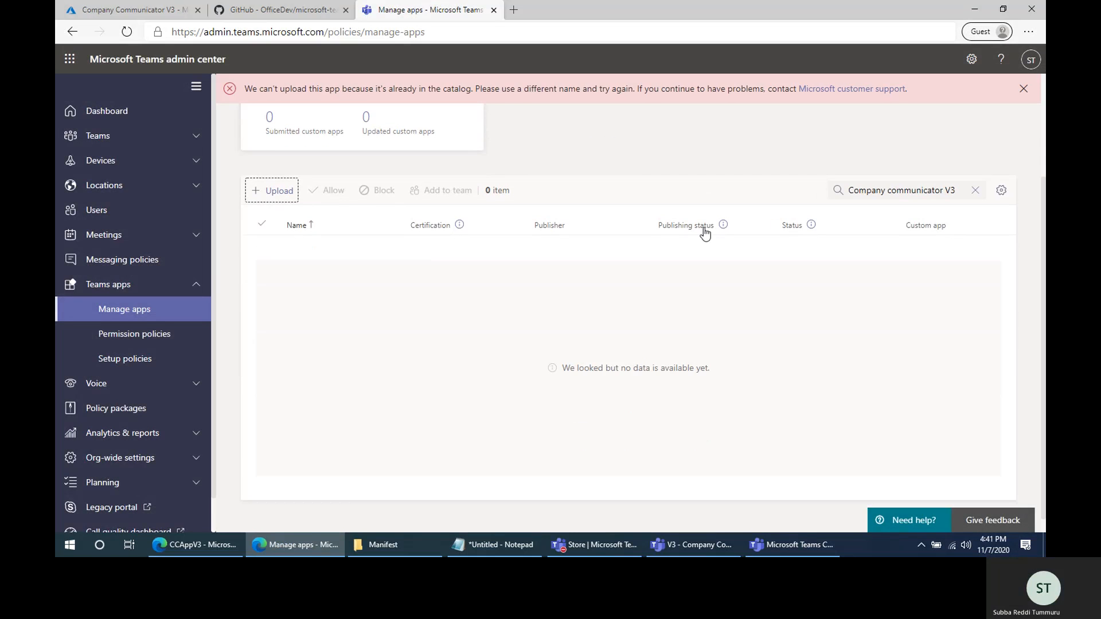
{"action": "left_click_drag", "start_coordinate": [420, 90], "coordinate": [743, 92]}
{"action": "left_click", "coordinate": [675, 150]}
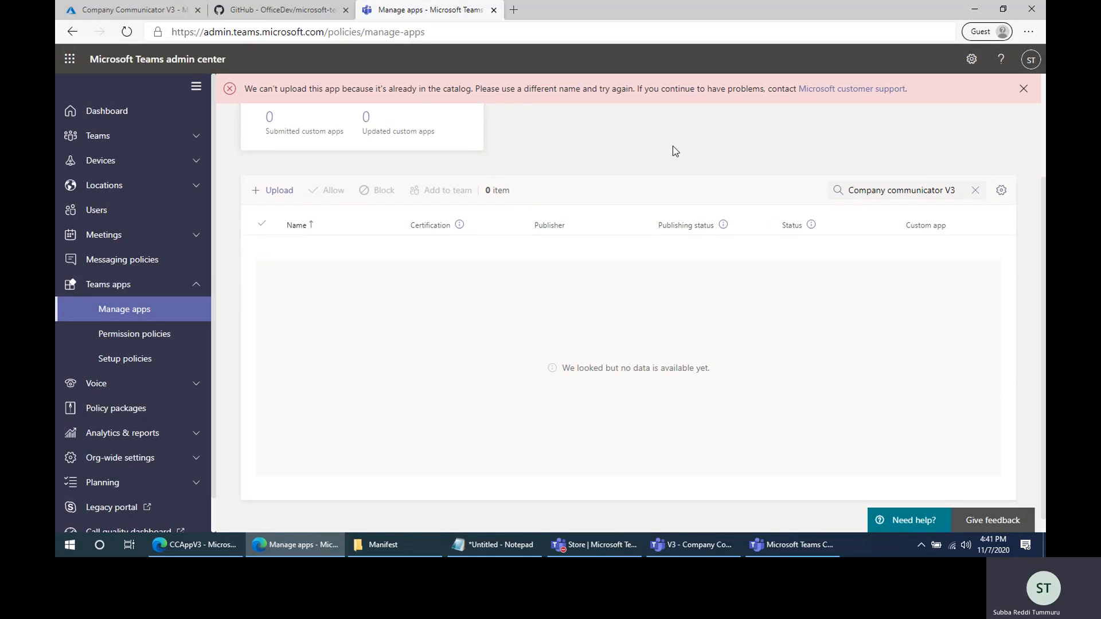
{"action": "scroll", "coordinate": [550, 369], "scroll_direction": "up", "scroll_amount": 2}
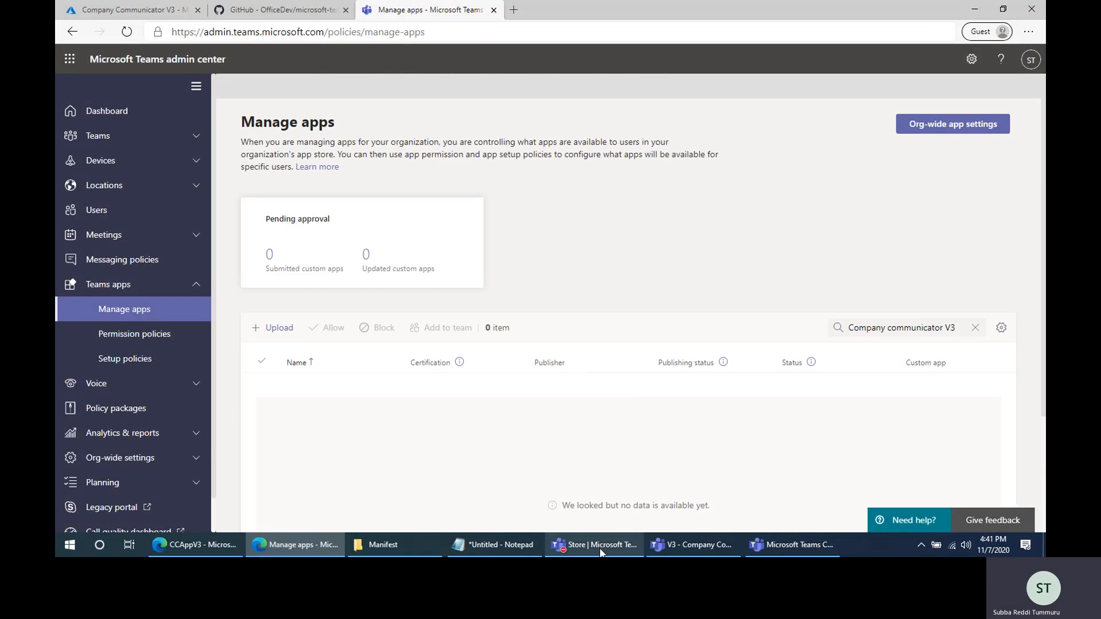
- Switch to Teams and delete Company Communicator from the organization's apps, acknowledging its removal for all users
{"action": "left_click", "coordinate": [600, 548]}
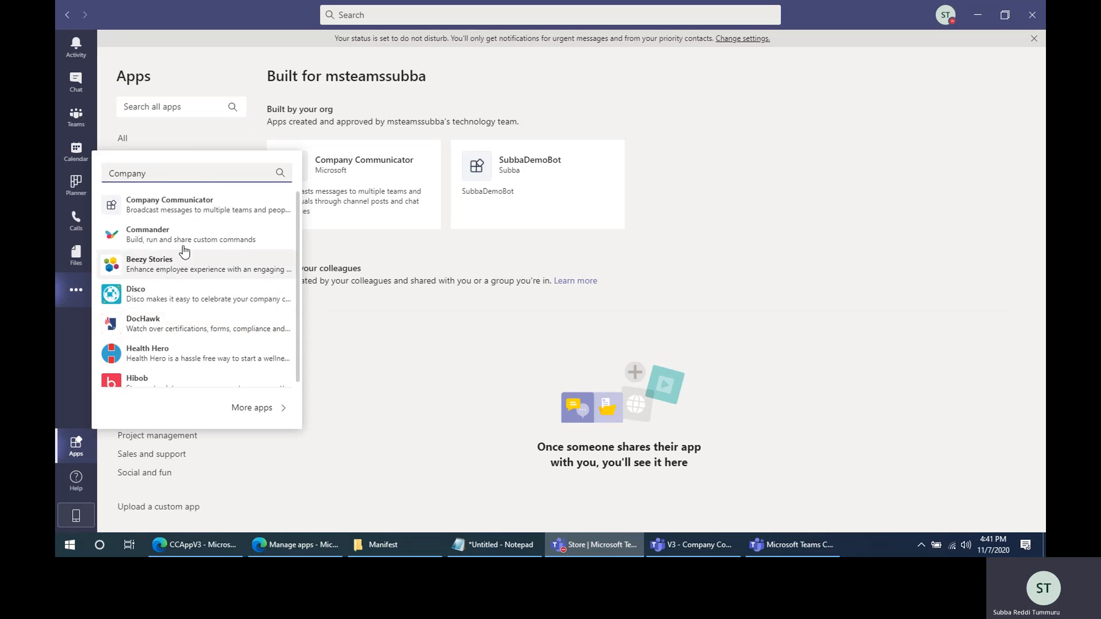
{"action": "left_click", "coordinate": [185, 214]}
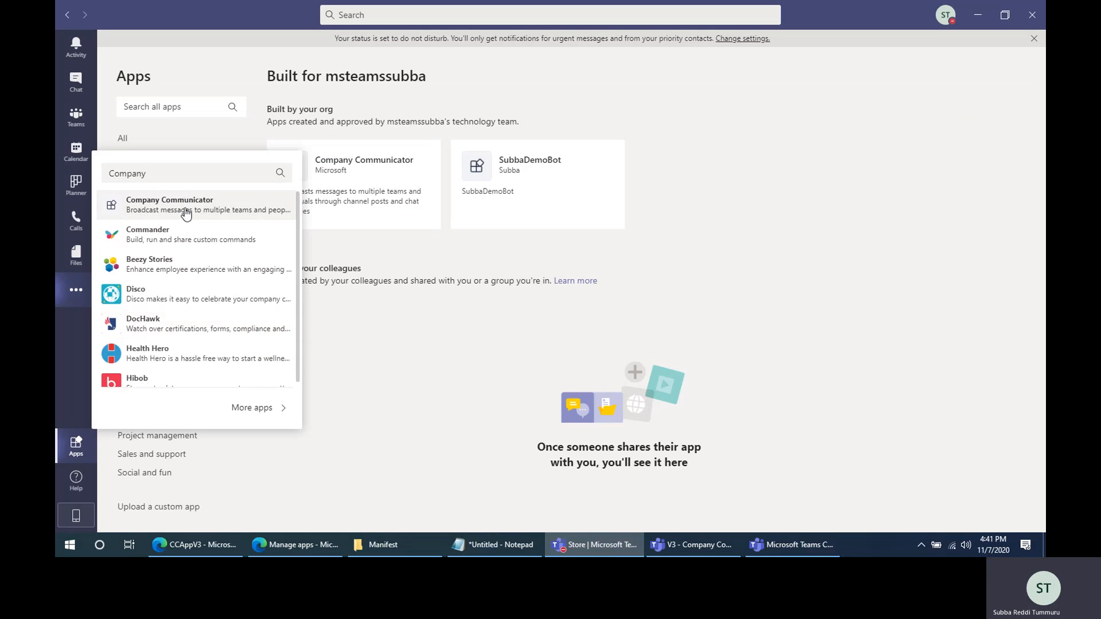
{"action": "left_click", "coordinate": [366, 378]}
{"action": "left_click", "coordinate": [428, 151]}
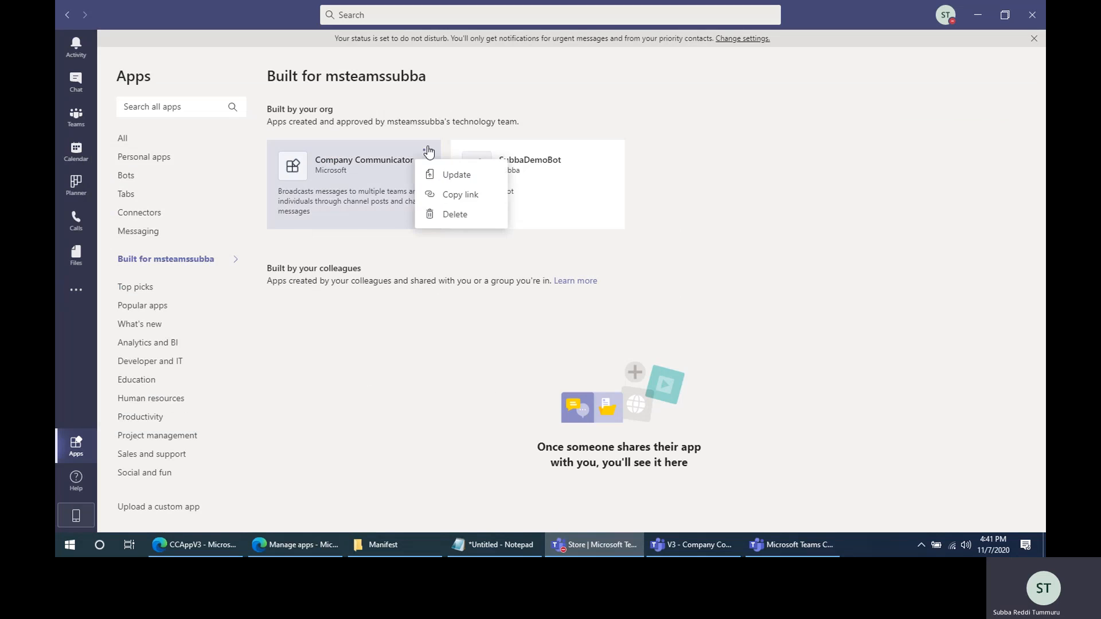
{"action": "left_click", "coordinate": [451, 214]}
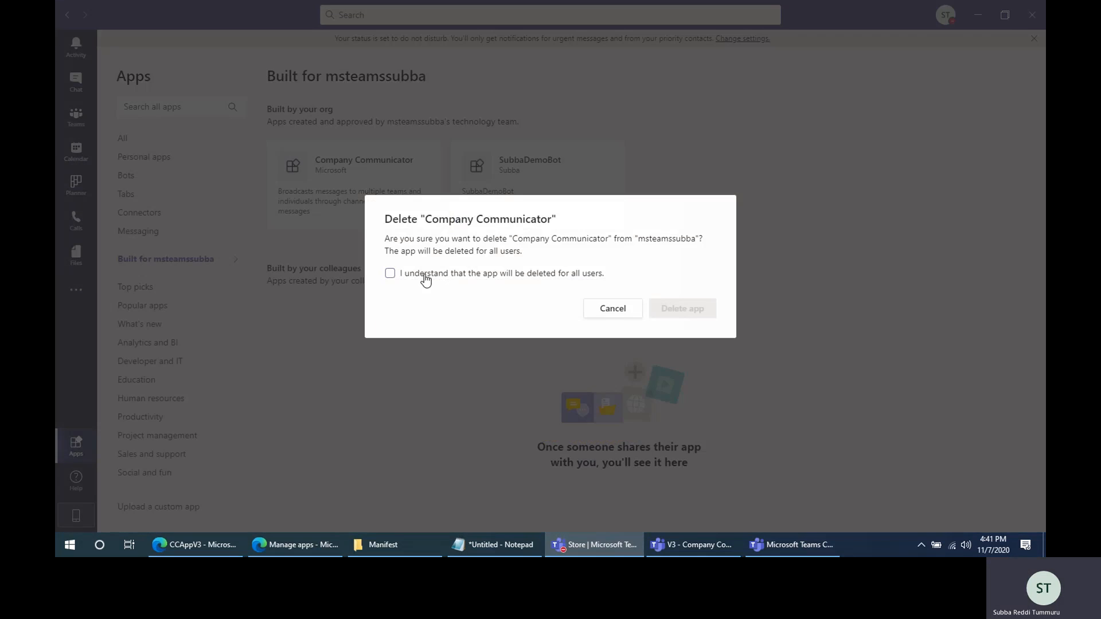
{"action": "left_click", "coordinate": [422, 276]}
{"action": "left_click", "coordinate": [699, 311]}
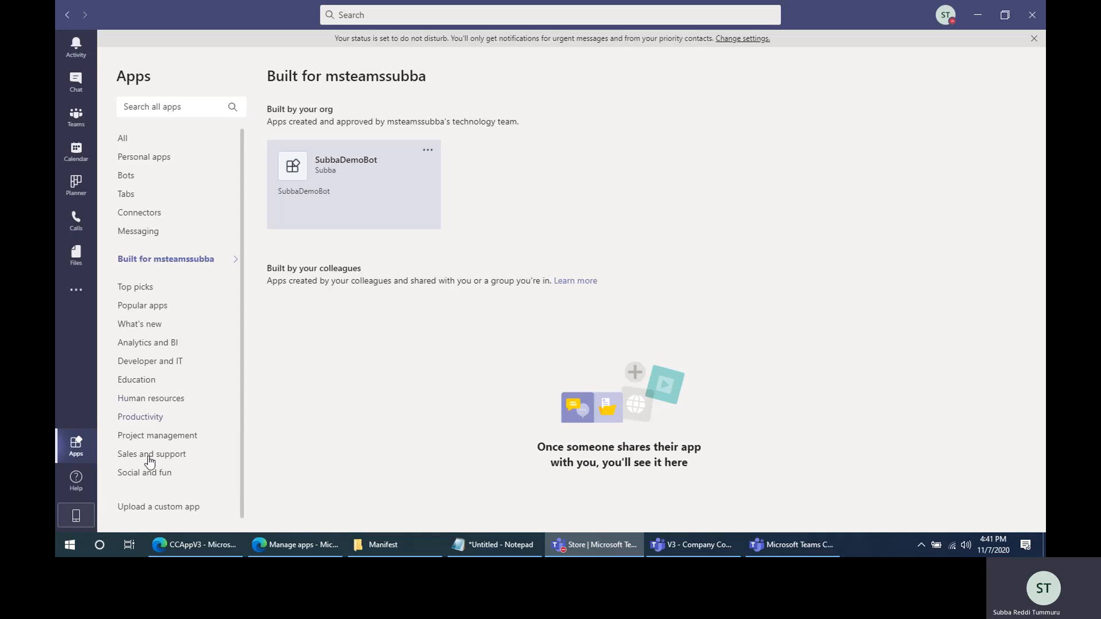
- Upload the users app's zip package as a custom app for the msteamssubba organization
{"action": "left_click", "coordinate": [173, 509]}
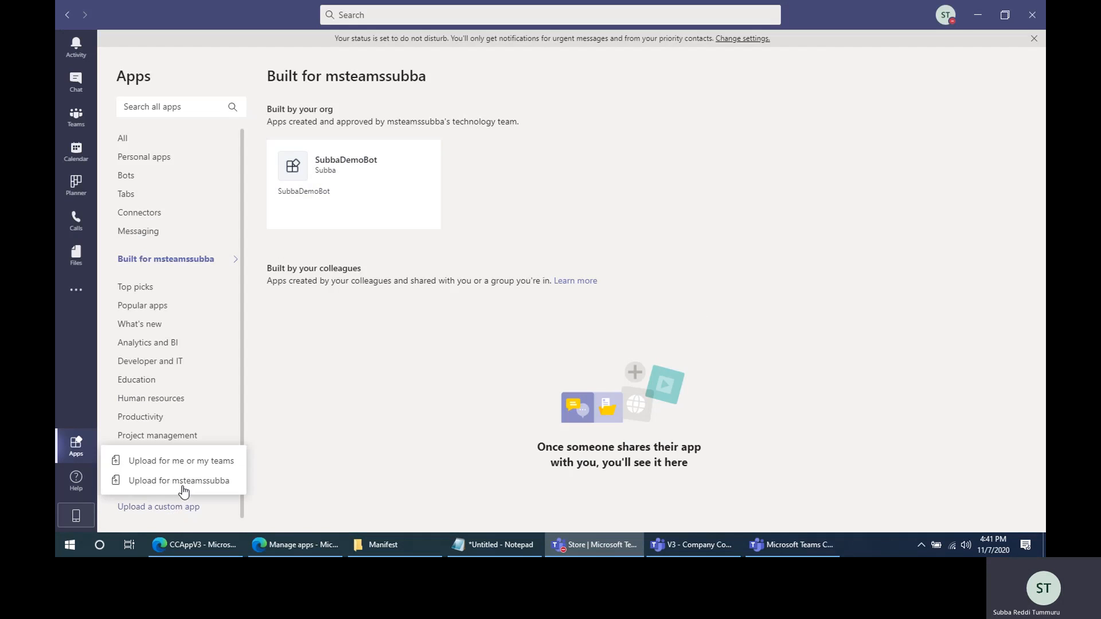
{"action": "left_click", "coordinate": [184, 491]}
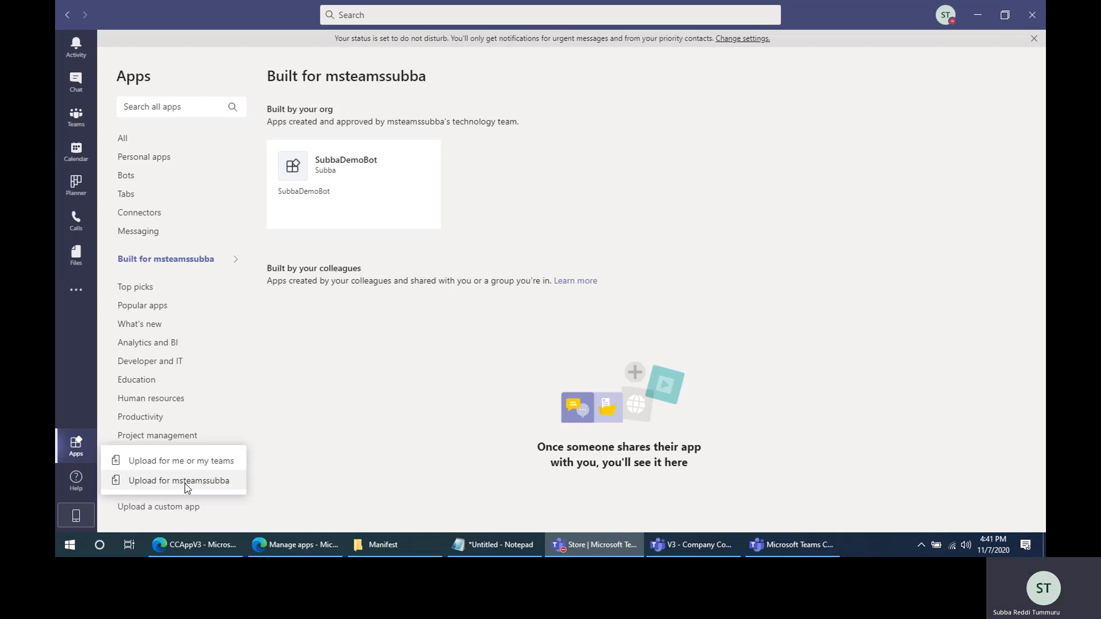
{"action": "double_click", "coordinate": [296, 98]}
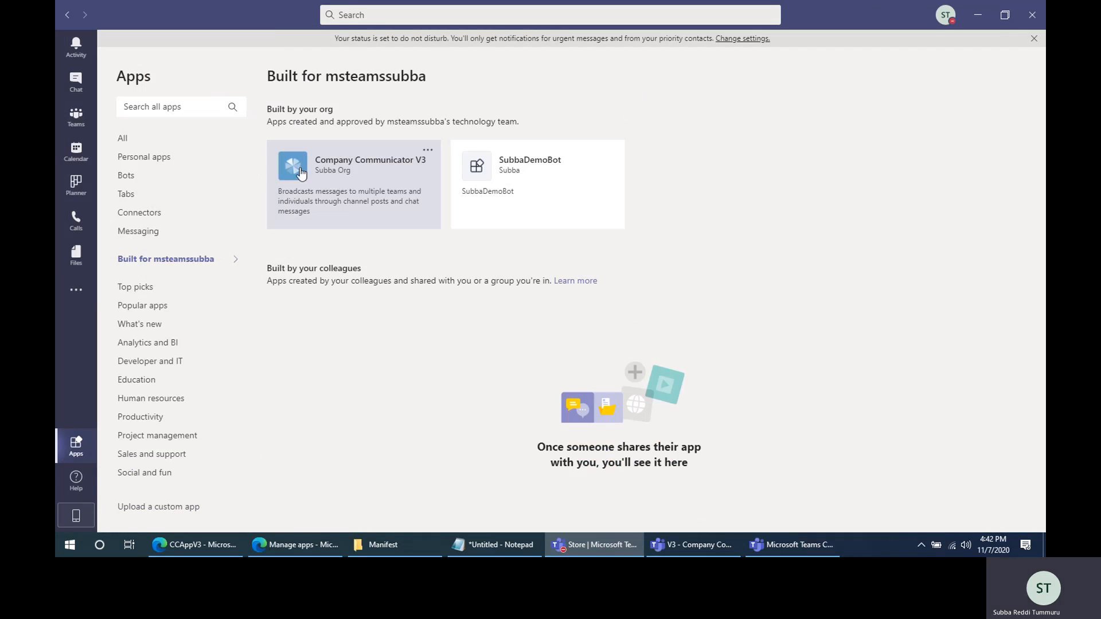
- Add the organization's Company Communicator V3 app for personal use, then view the General channel of the Company Communicator Authors team
{"action": "left_click", "coordinate": [351, 171]}
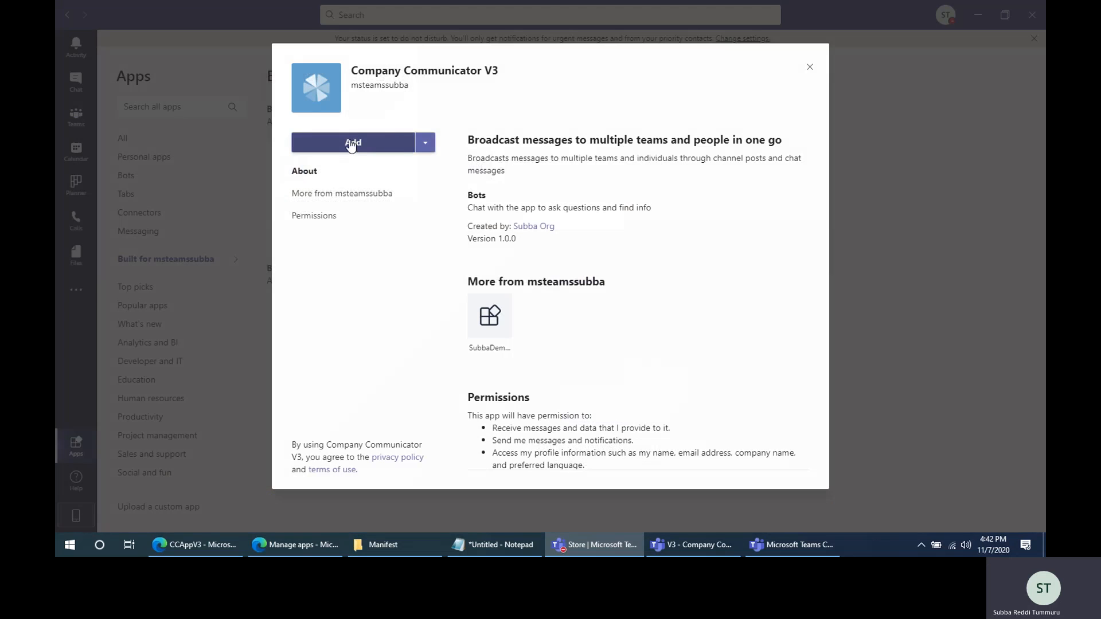
{"action": "left_click", "coordinate": [352, 143]}
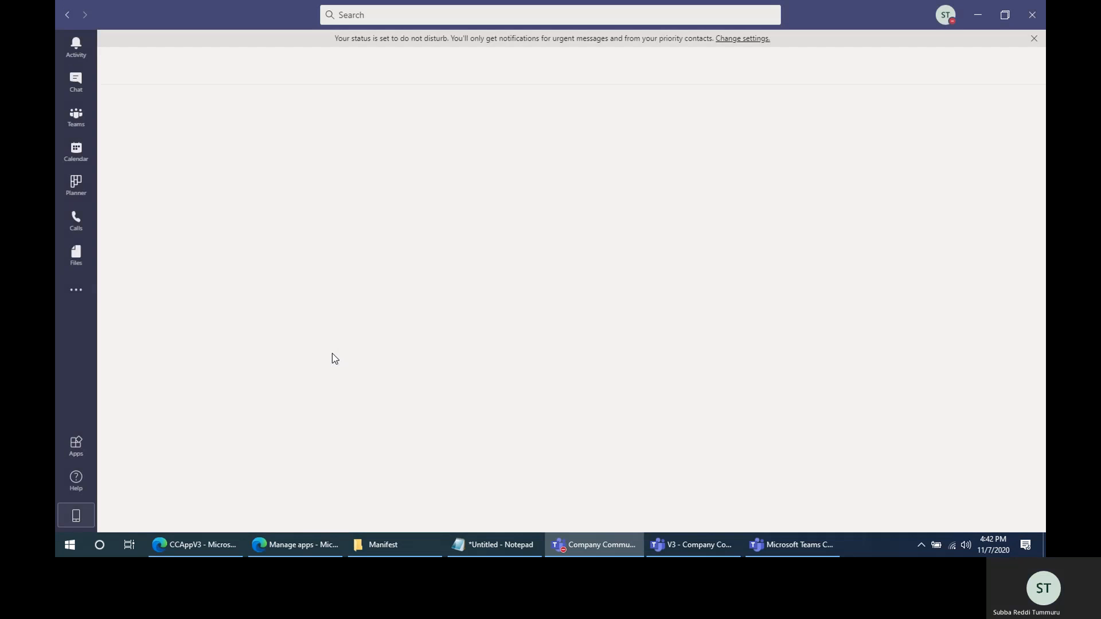
{"action": "mouse_move", "coordinate": [172, 74]}
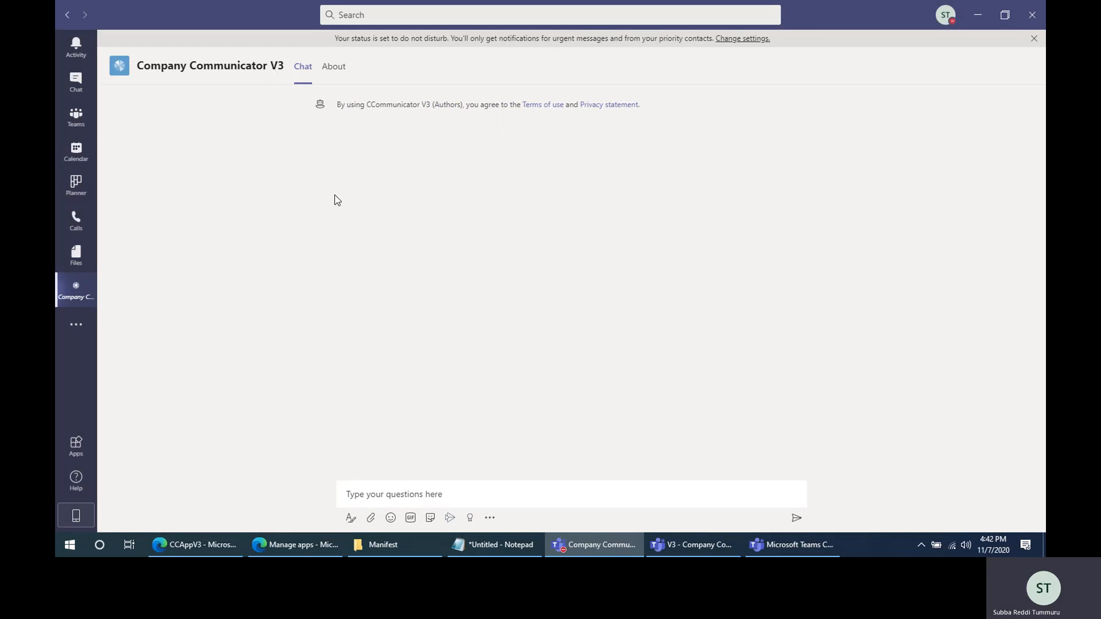
{"action": "left_click", "coordinate": [76, 121]}
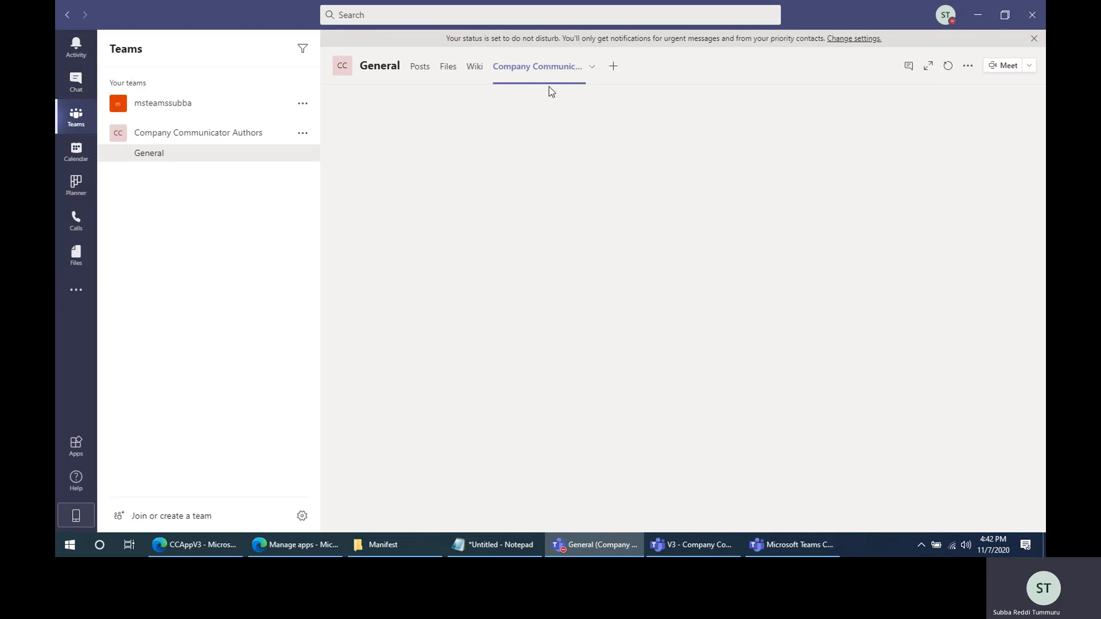
{"action": "left_click", "coordinate": [145, 152]}
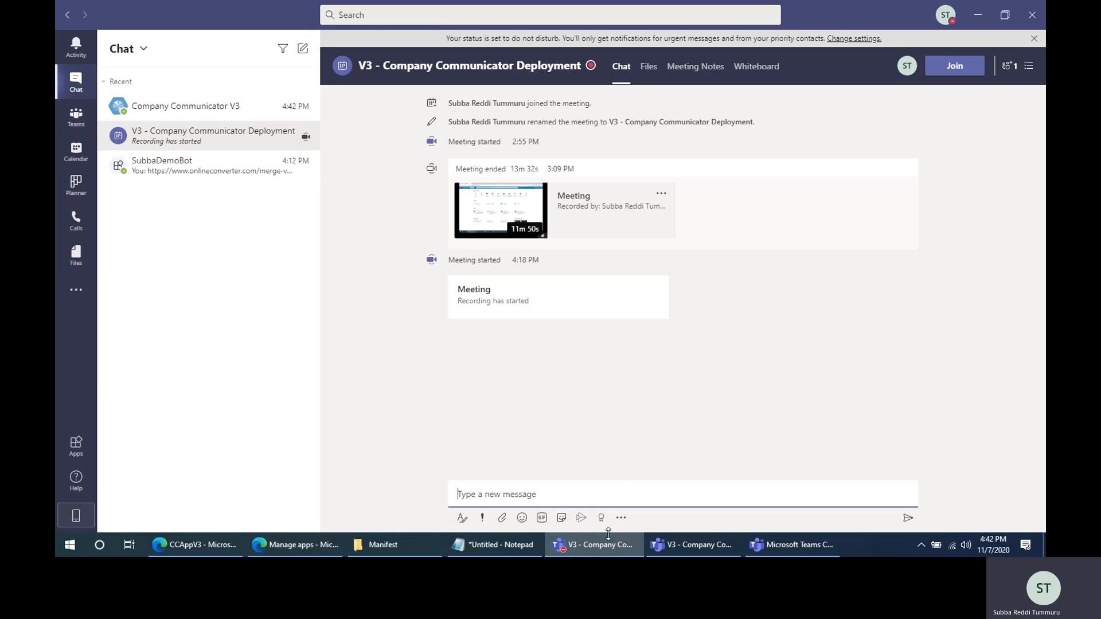
- Switch to the Edge browser and open the deployment guide linked from the Company Communicator GitHub repository
{"action": "left_click", "coordinate": [304, 546]}
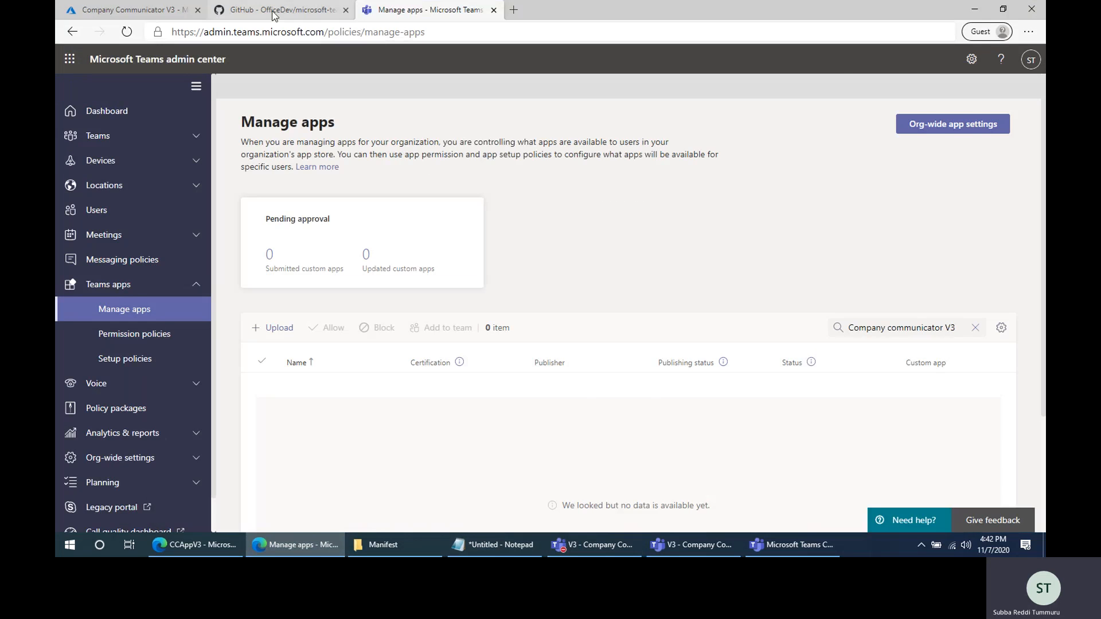
{"action": "key", "text": "ctrl+shift+Tab"}
{"action": "scroll", "coordinate": [405, 409], "scroll_direction": "down", "scroll_amount": 10}
{"action": "scroll", "coordinate": [405, 409], "scroll_direction": "down", "scroll_amount": 2}
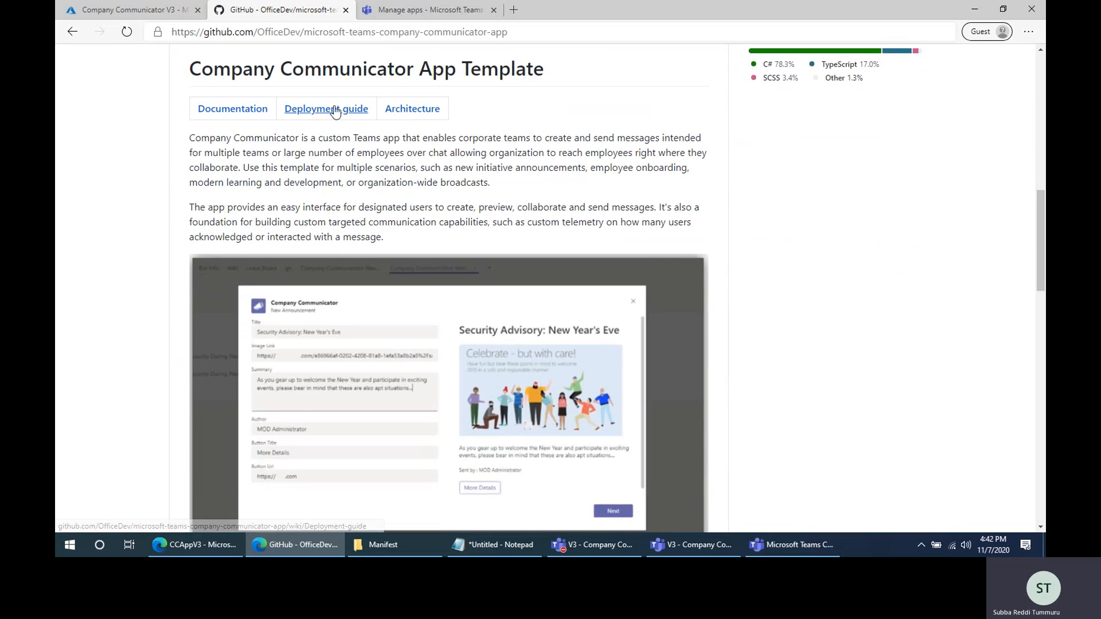
{"action": "left_click", "coordinate": [336, 110]}
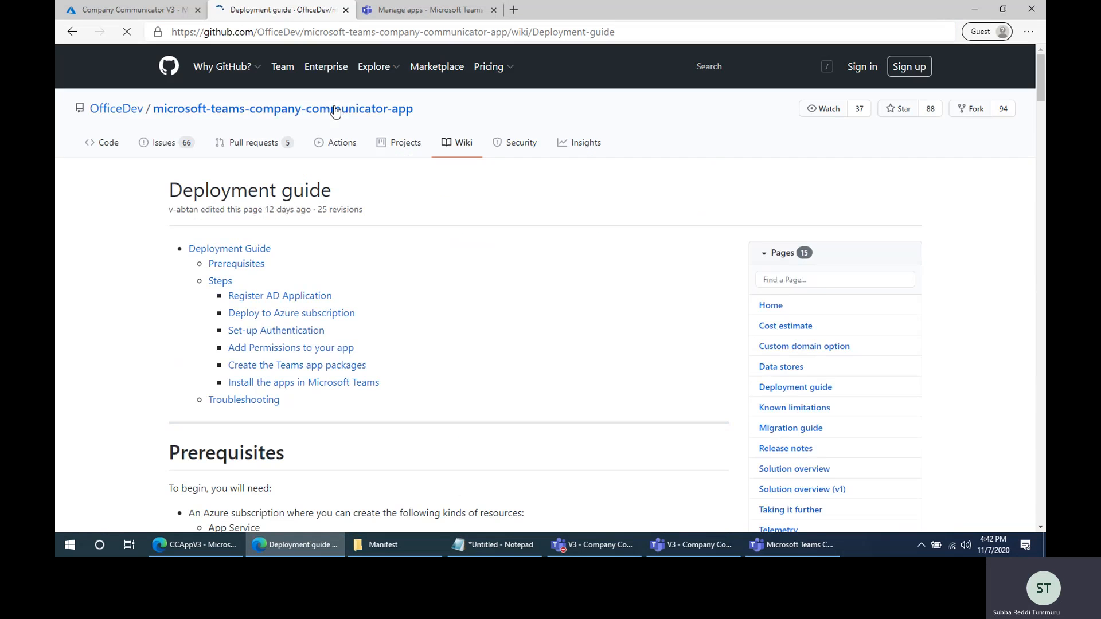
- Review the guide's section on registering the Azure AD application, through the three bot and tenant values it says to copy
{"action": "scroll", "coordinate": [439, 347], "scroll_direction": "down", "scroll_amount": 10}
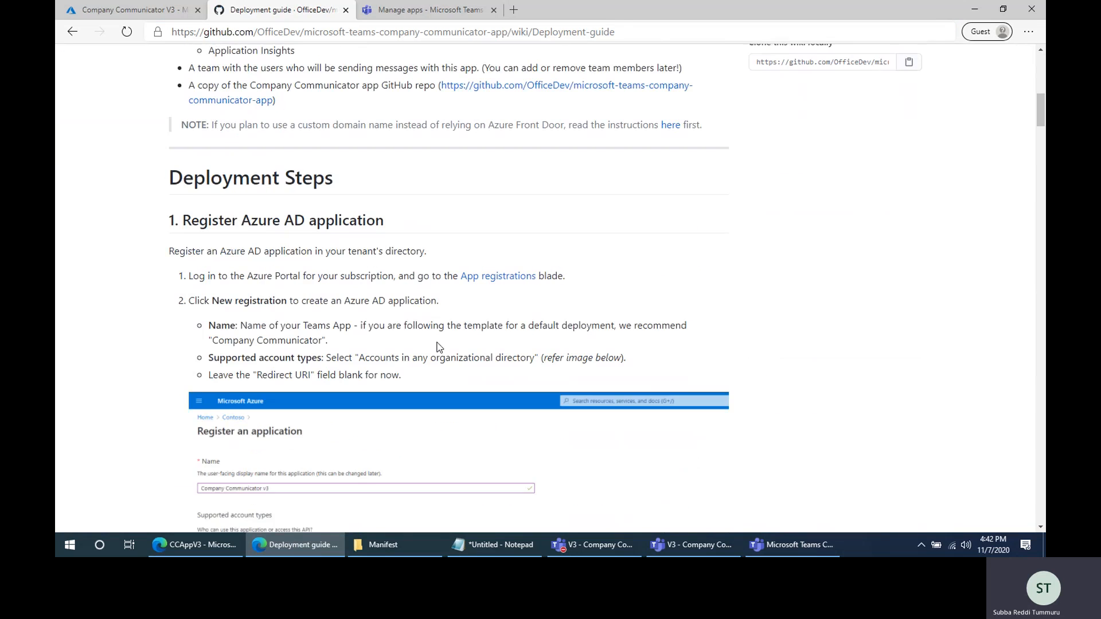
{"action": "left_click_drag", "start_coordinate": [183, 218], "coordinate": [394, 215]}
{"action": "left_click", "coordinate": [436, 218]}
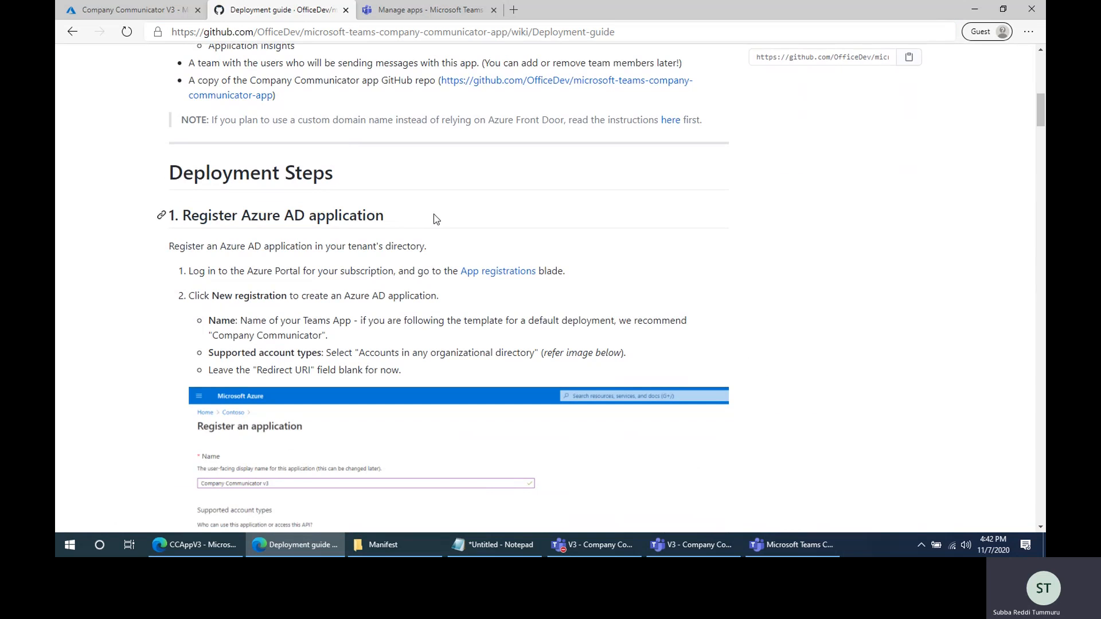
{"action": "scroll", "coordinate": [237, 301], "scroll_direction": "down", "scroll_amount": 7}
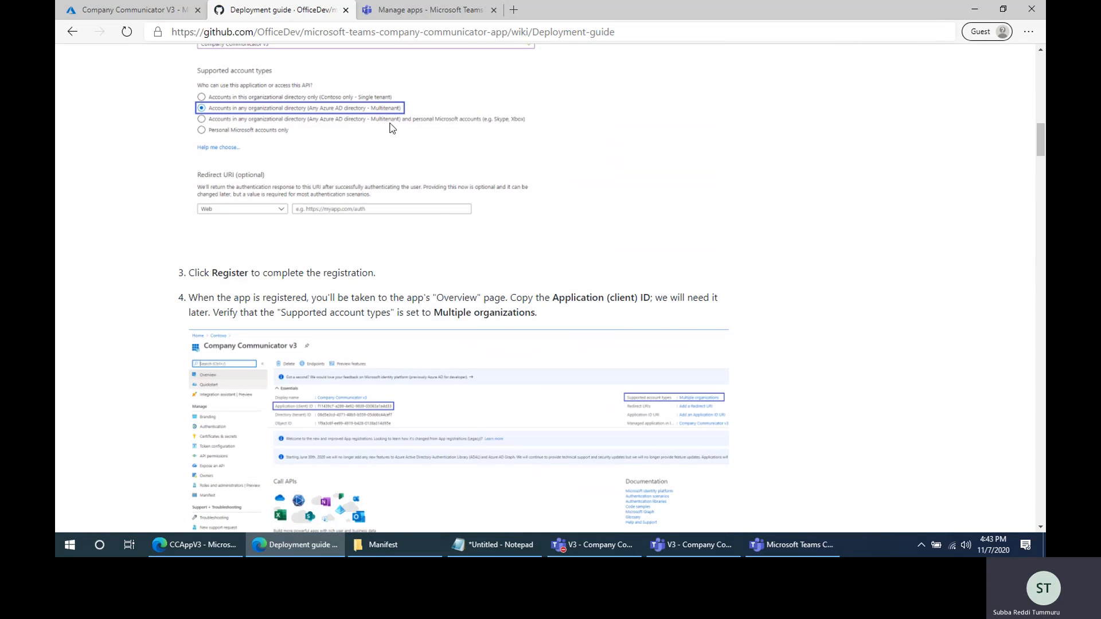
{"action": "scroll", "coordinate": [370, 378], "scroll_direction": "down", "scroll_amount": 5}
{"action": "scroll", "coordinate": [500, 360], "scroll_direction": "down", "scroll_amount": 7}
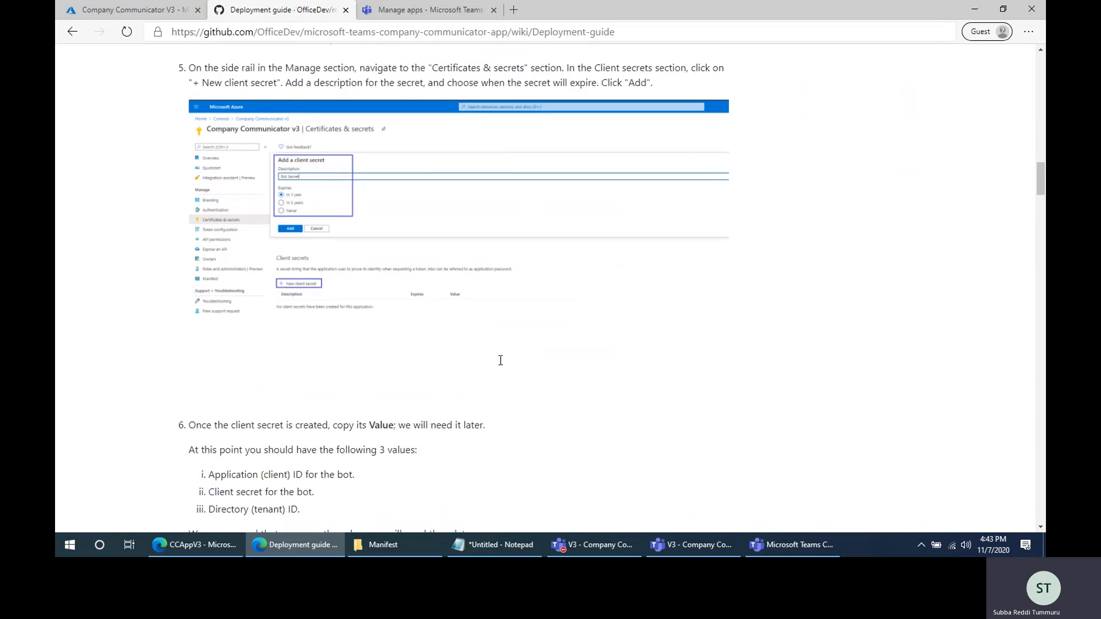
{"action": "left_click_drag", "start_coordinate": [211, 256], "coordinate": [311, 286]}
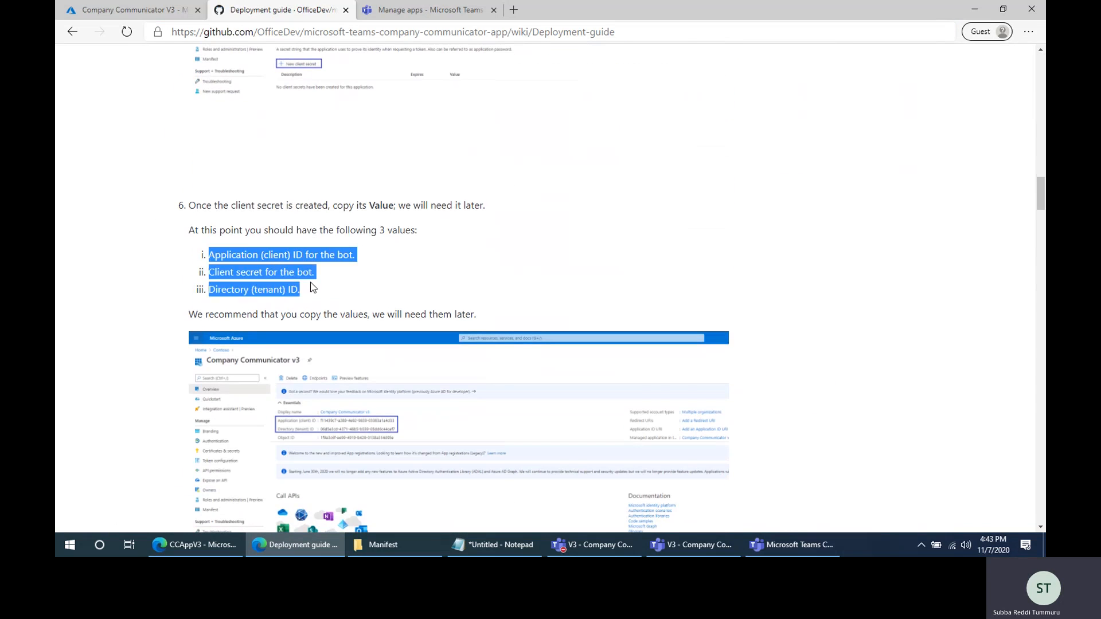
- Review the guide's section on deploying to the Azure subscription, including the template fields and deployment outputs
{"action": "scroll", "coordinate": [492, 325], "scroll_direction": "down", "scroll_amount": 8}
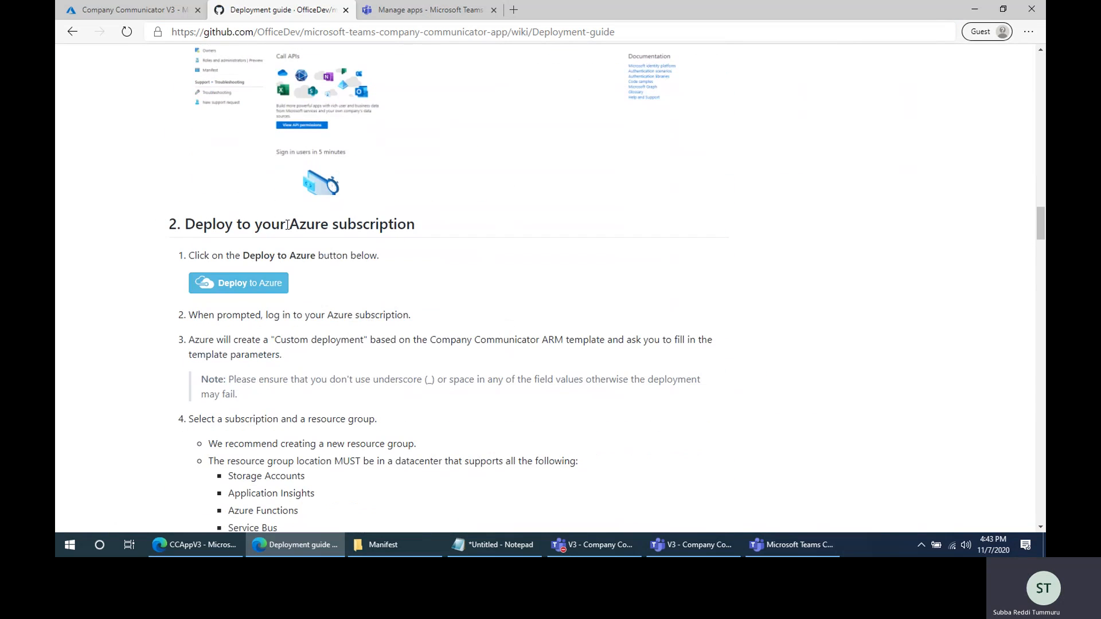
{"action": "left_click_drag", "start_coordinate": [185, 225], "coordinate": [414, 224]}
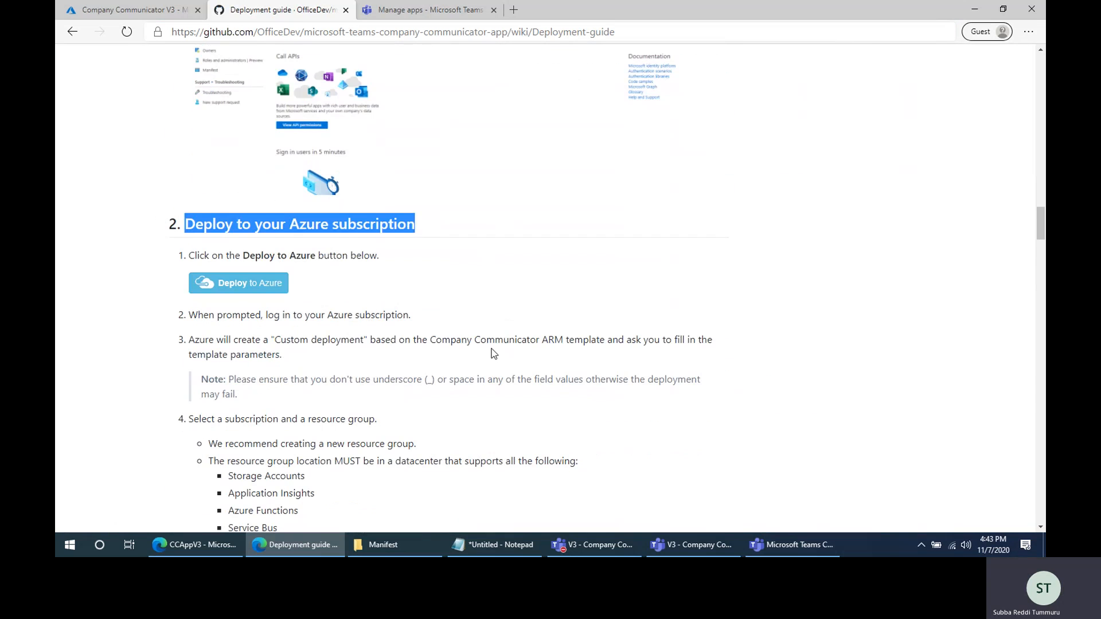
{"action": "scroll", "coordinate": [495, 352], "scroll_direction": "down", "scroll_amount": 3}
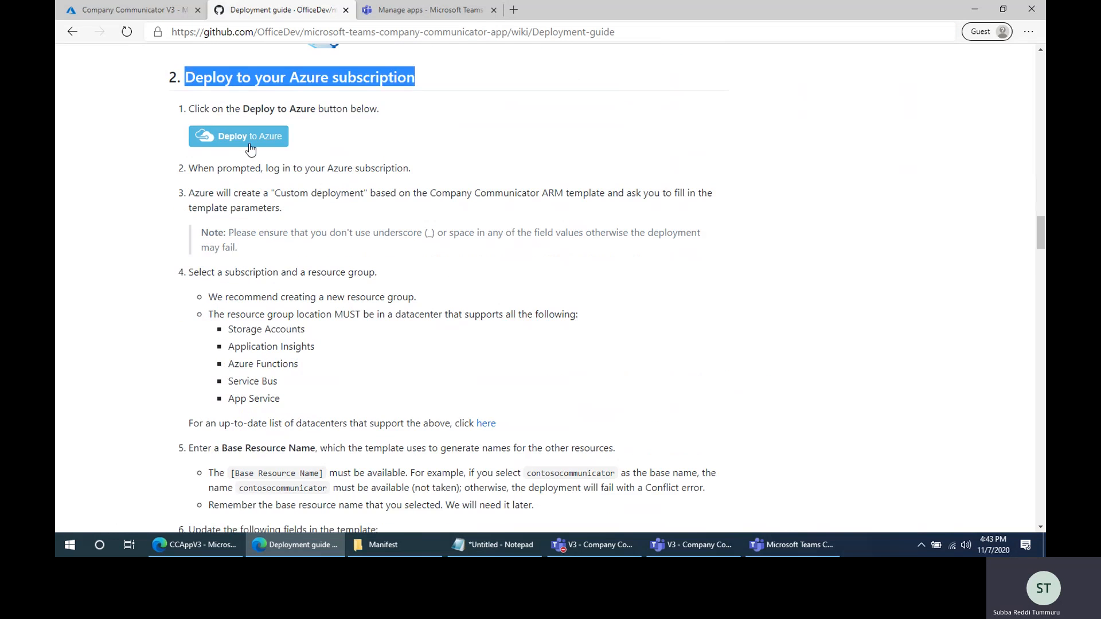
{"action": "scroll", "coordinate": [321, 230], "scroll_direction": "down", "scroll_amount": 5}
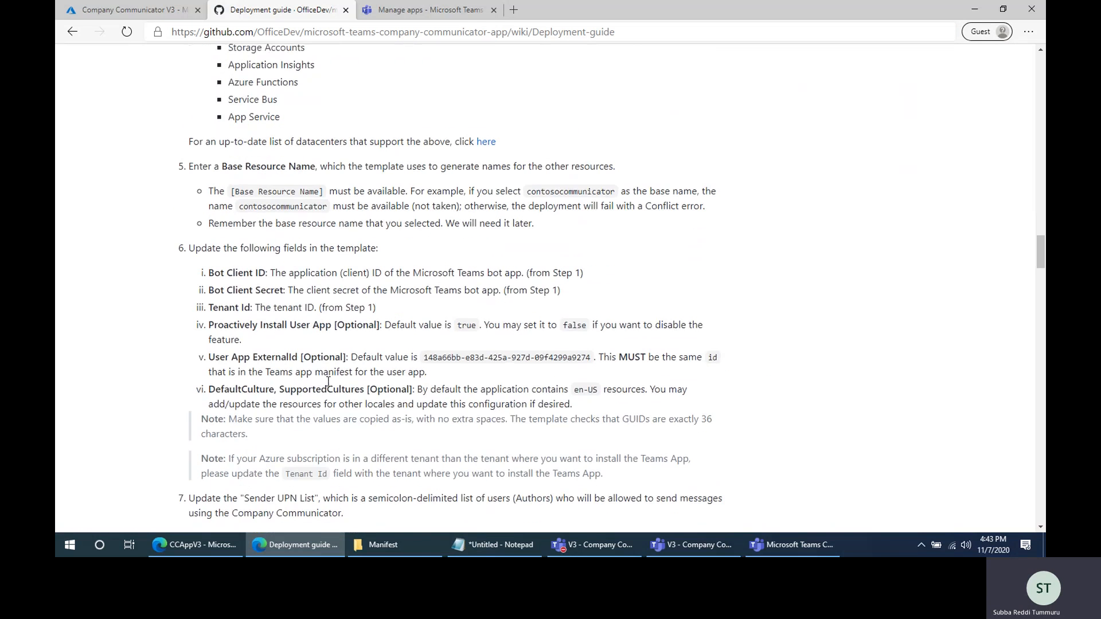
{"action": "scroll", "coordinate": [376, 446], "scroll_direction": "down", "scroll_amount": 10}
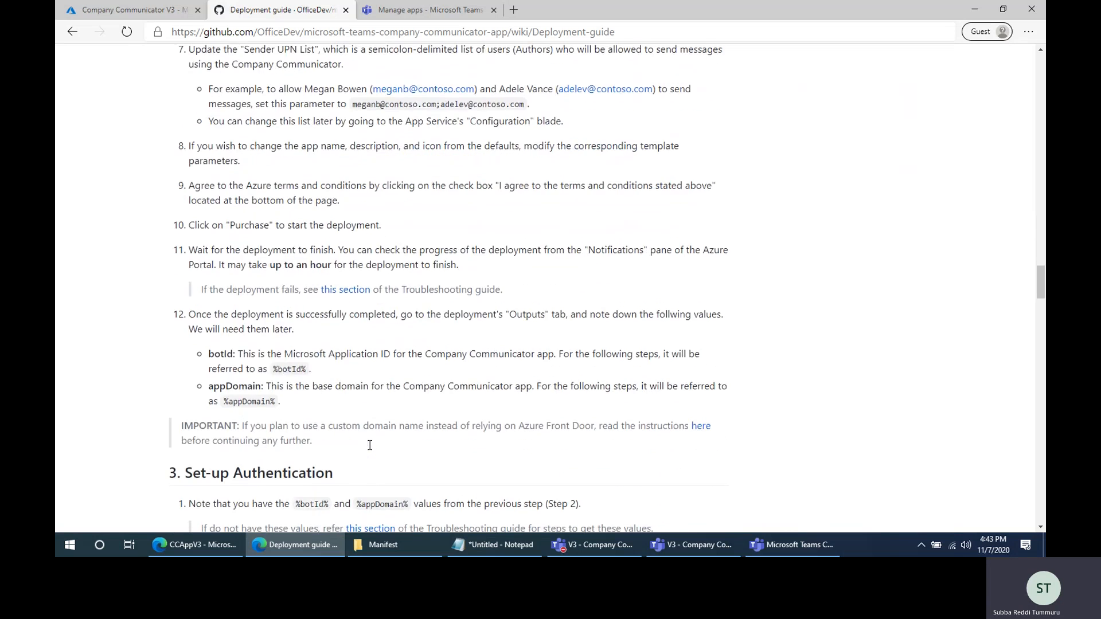
- Review the guide's Set-up Authentication section, covering redirect URIs, the exposed API, authorized client applications and the optionalClaims manifest block
{"action": "scroll", "coordinate": [369, 450], "scroll_direction": "down", "scroll_amount": 3}
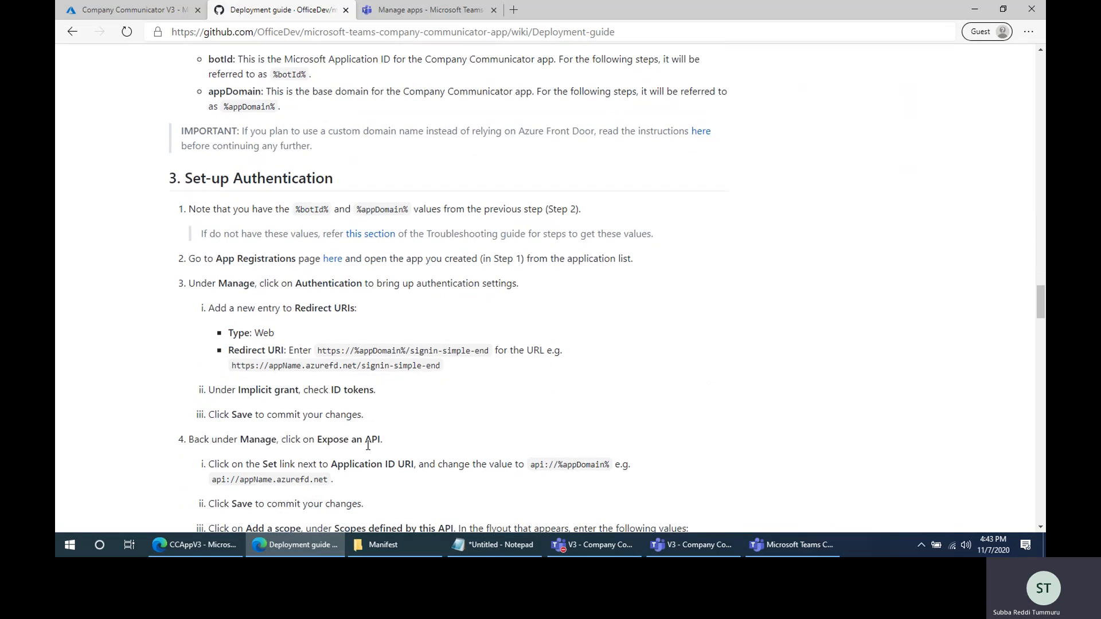
{"action": "scroll", "coordinate": [383, 438], "scroll_direction": "down", "scroll_amount": 3}
{"action": "scroll", "coordinate": [287, 275], "scroll_direction": "up", "scroll_amount": 2}
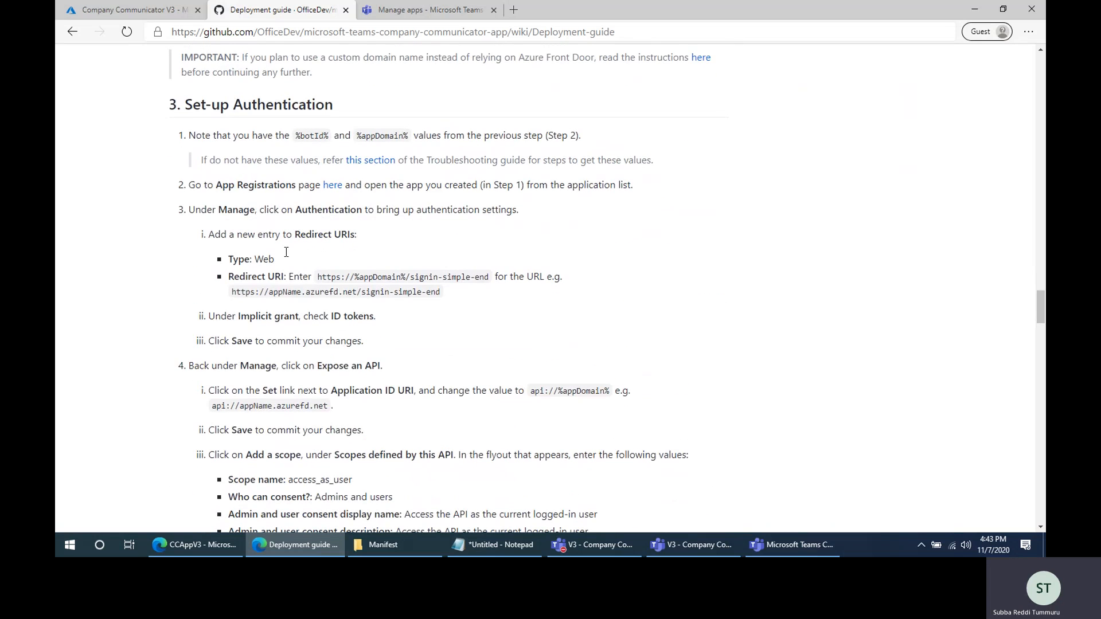
{"action": "left_click_drag", "start_coordinate": [184, 108], "coordinate": [335, 106]}
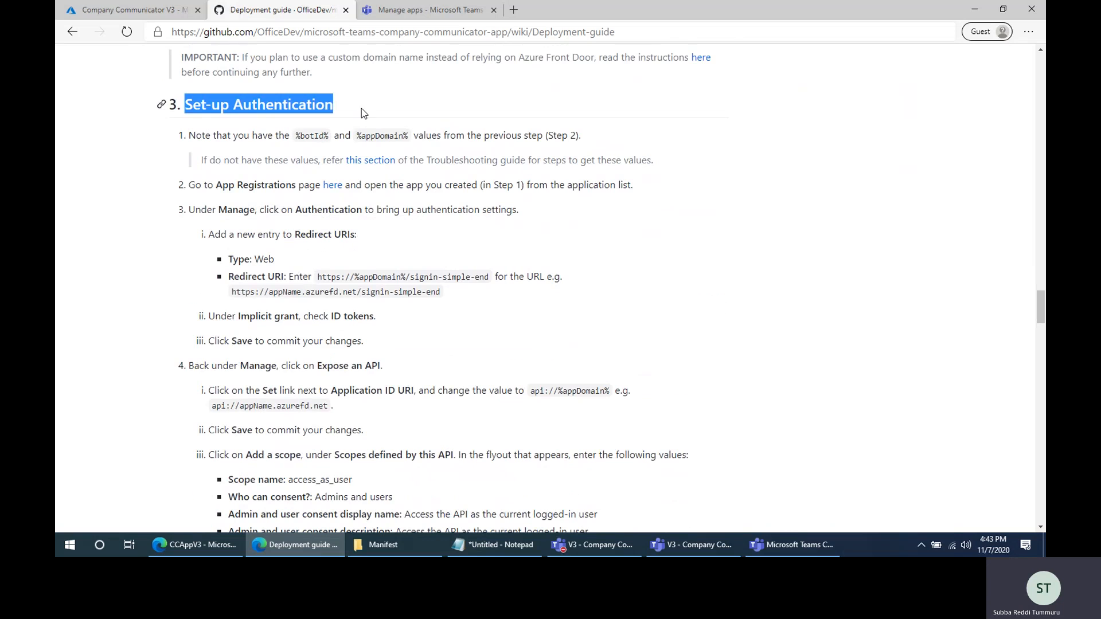
{"action": "left_click", "coordinate": [365, 97]}
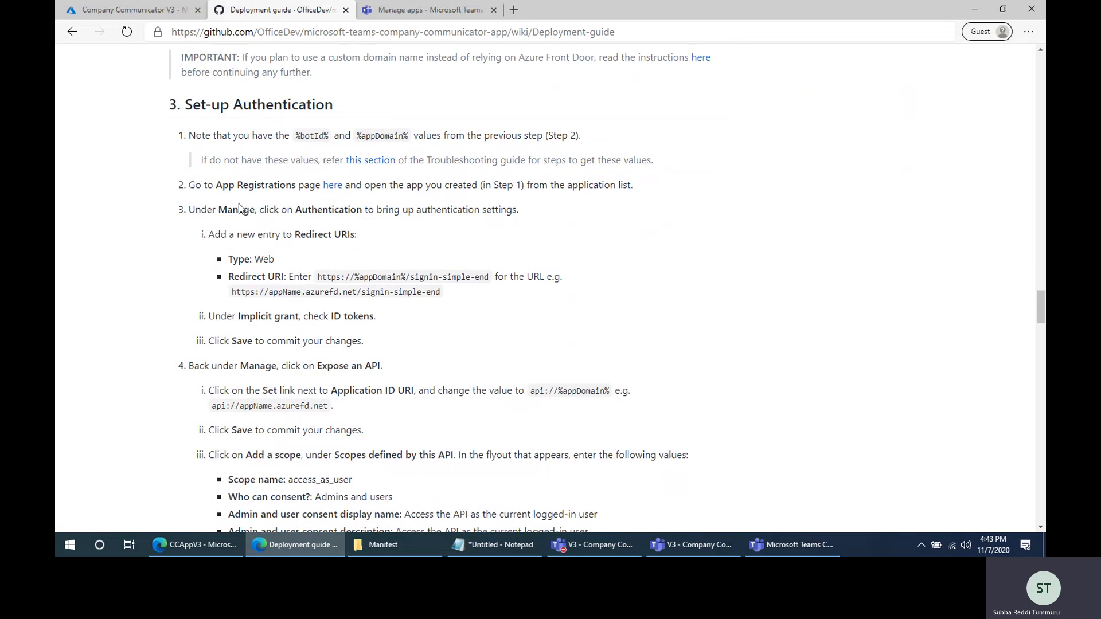
{"action": "left_click_drag", "start_coordinate": [217, 185], "coordinate": [274, 185]}
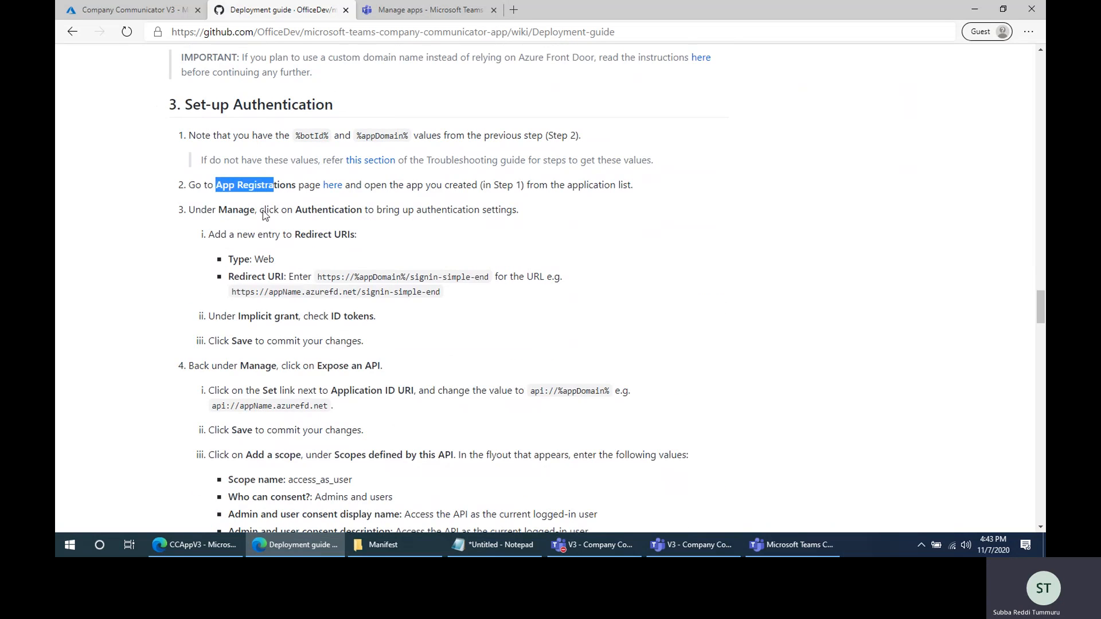
{"action": "double_click", "coordinate": [312, 210]}
{"action": "scroll", "coordinate": [386, 351], "scroll_direction": "down", "scroll_amount": 2}
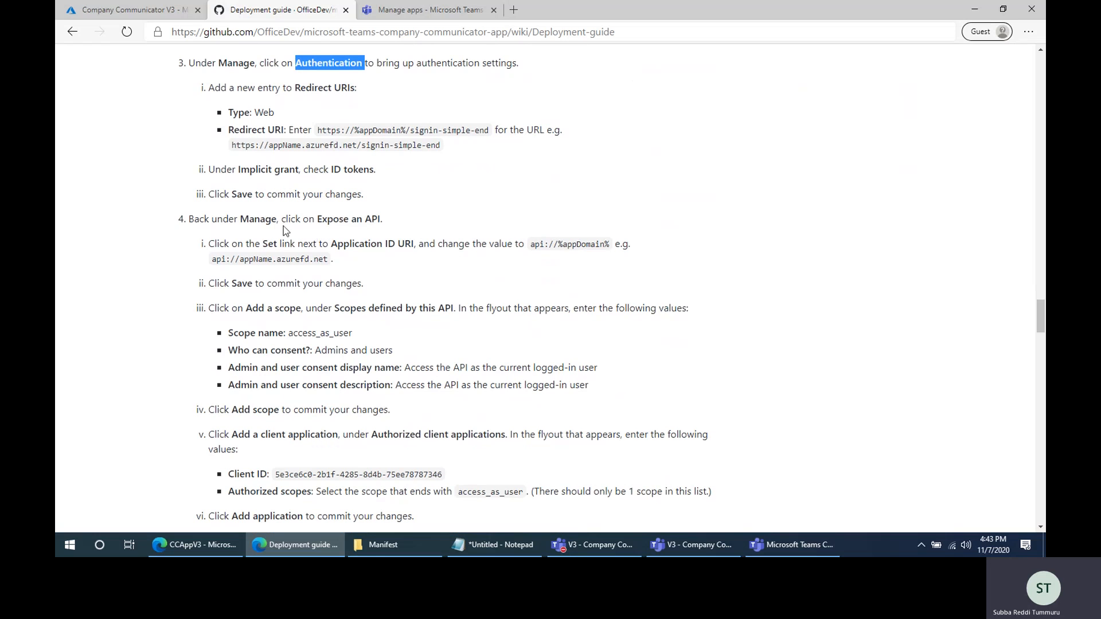
{"action": "scroll", "coordinate": [445, 424], "scroll_direction": "down", "scroll_amount": 2}
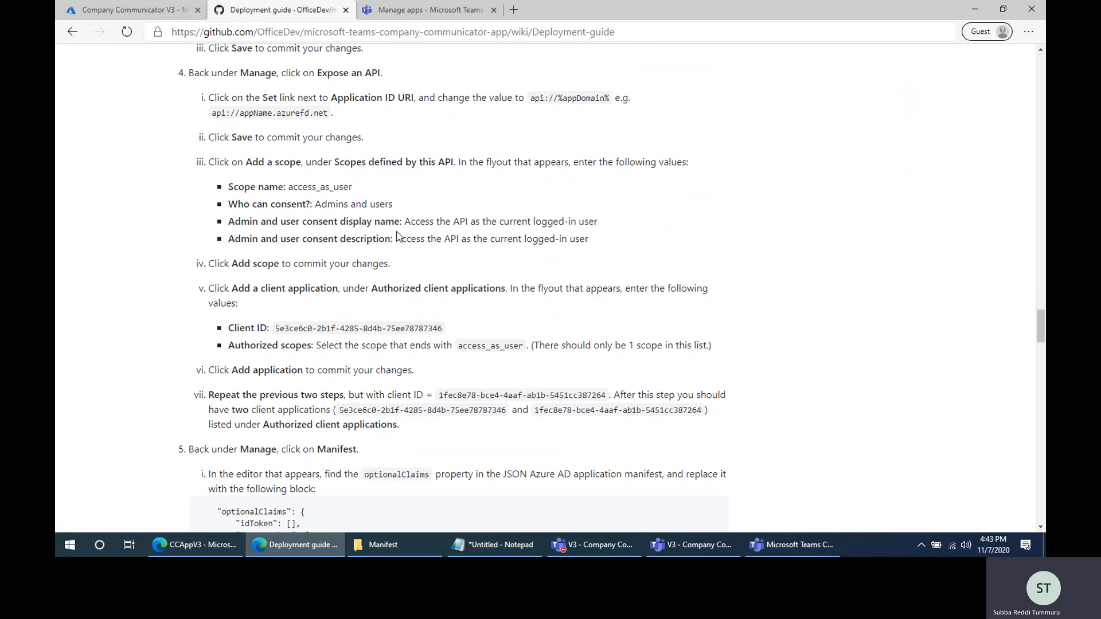
{"action": "left_click_drag", "start_coordinate": [277, 289], "coordinate": [462, 288]}
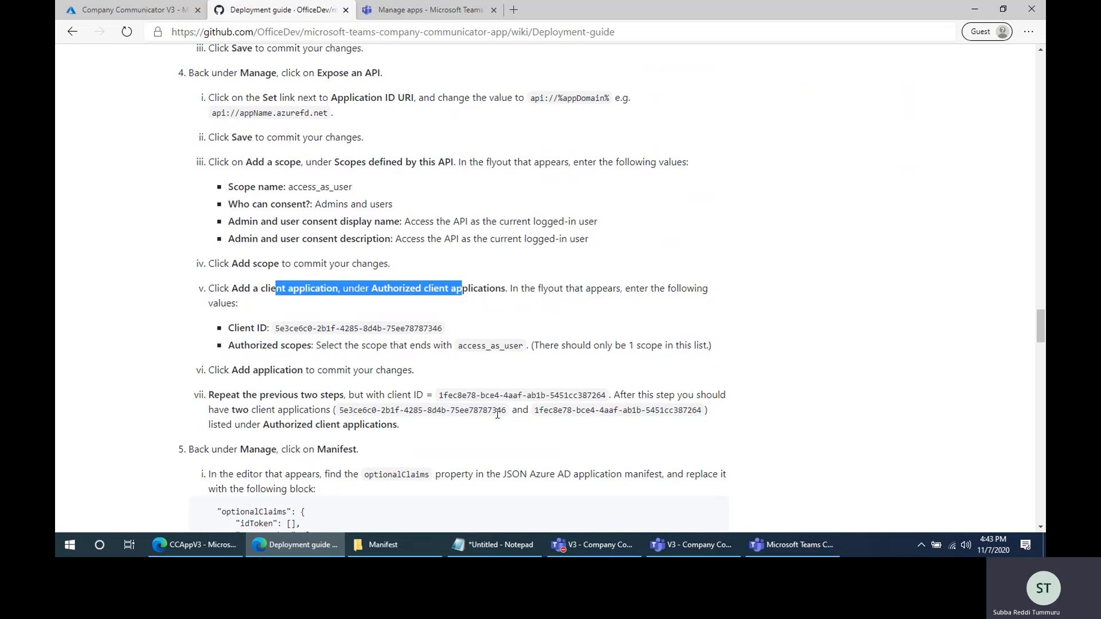
{"action": "scroll", "coordinate": [497, 413], "scroll_direction": "down", "scroll_amount": 3}
{"action": "left_click_drag", "start_coordinate": [246, 291], "coordinate": [449, 407]}
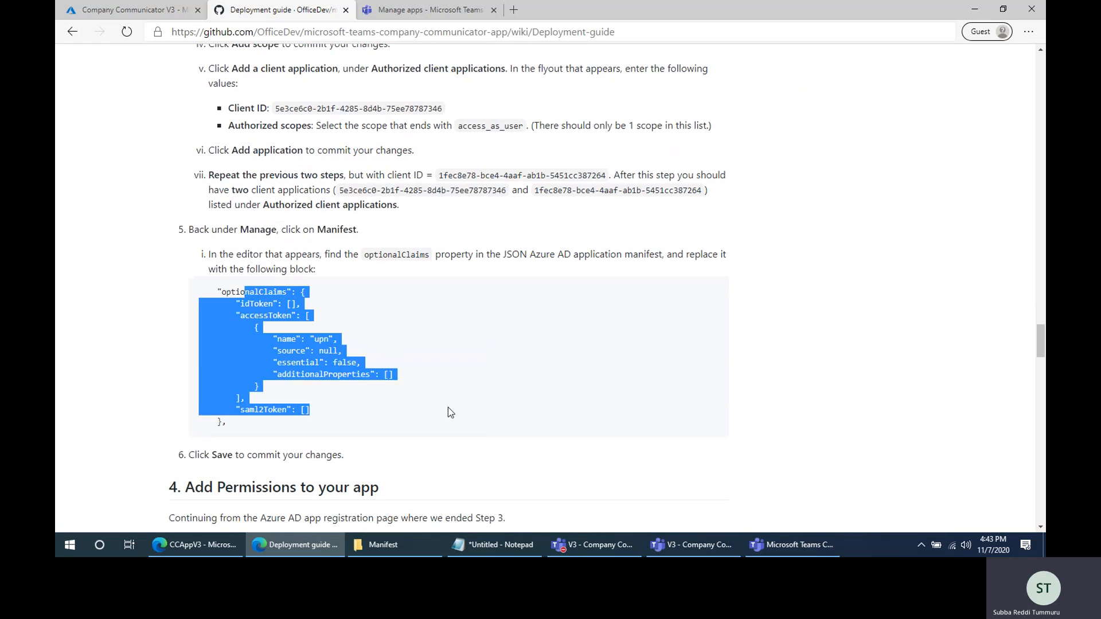
- Review the guide's section on adding permissions to the app, including the Microsoft Graph delegated and application permissions
{"action": "scroll", "coordinate": [492, 367], "scroll_direction": "down", "scroll_amount": 1}
{"action": "scroll", "coordinate": [491, 343], "scroll_direction": "down", "scroll_amount": 4}
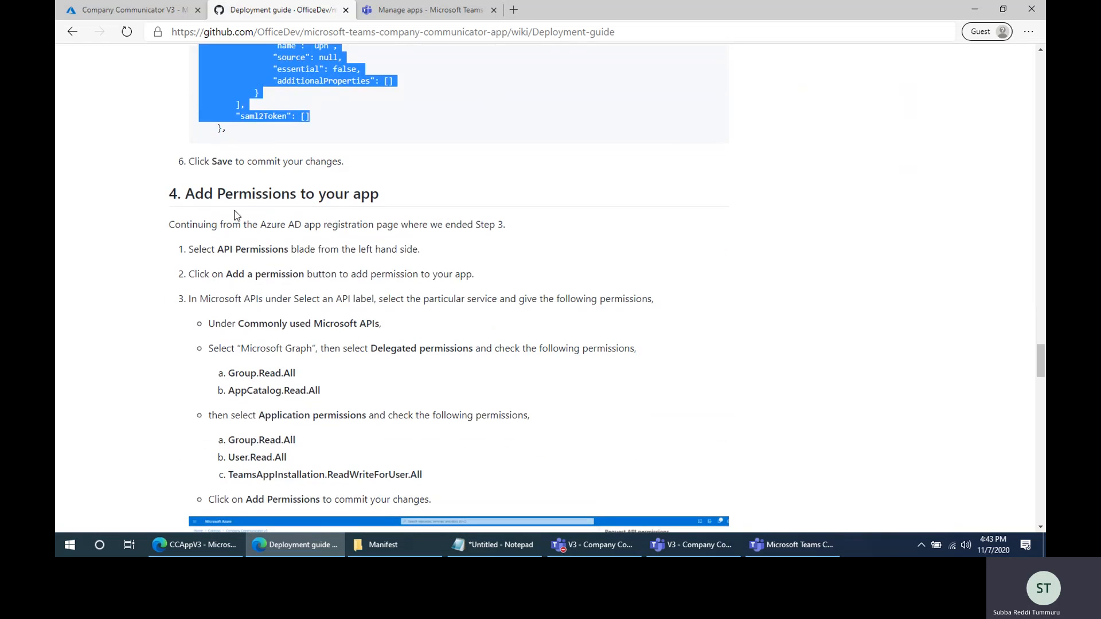
{"action": "left_click", "coordinate": [196, 197]}
{"action": "left_click_drag", "start_coordinate": [196, 195], "coordinate": [413, 196]}
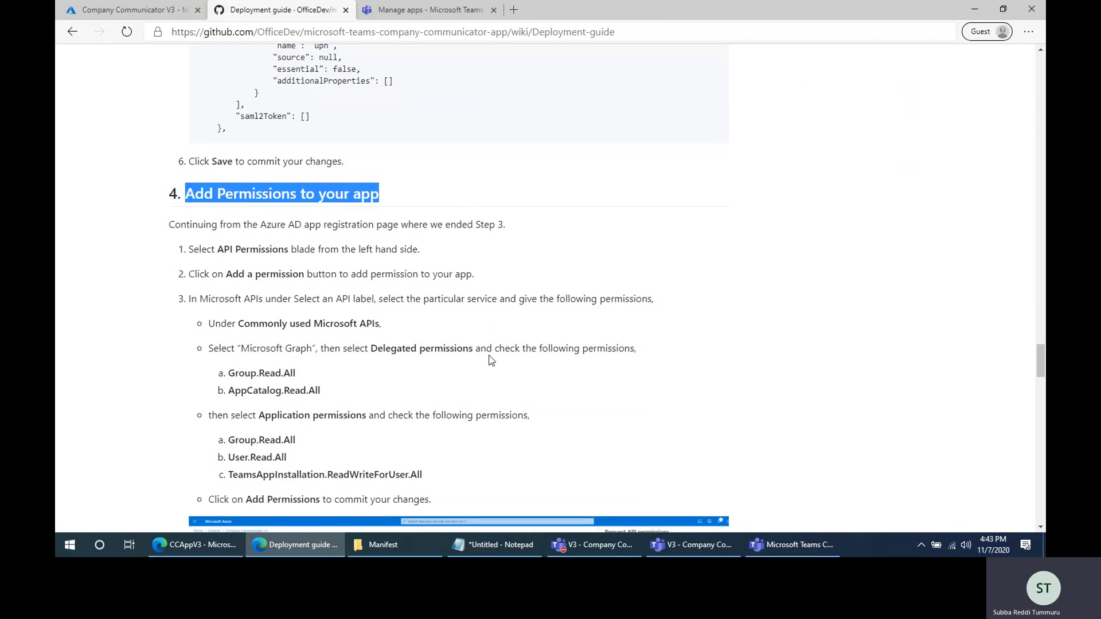
{"action": "scroll", "coordinate": [491, 360], "scroll_direction": "down", "scroll_amount": 2}
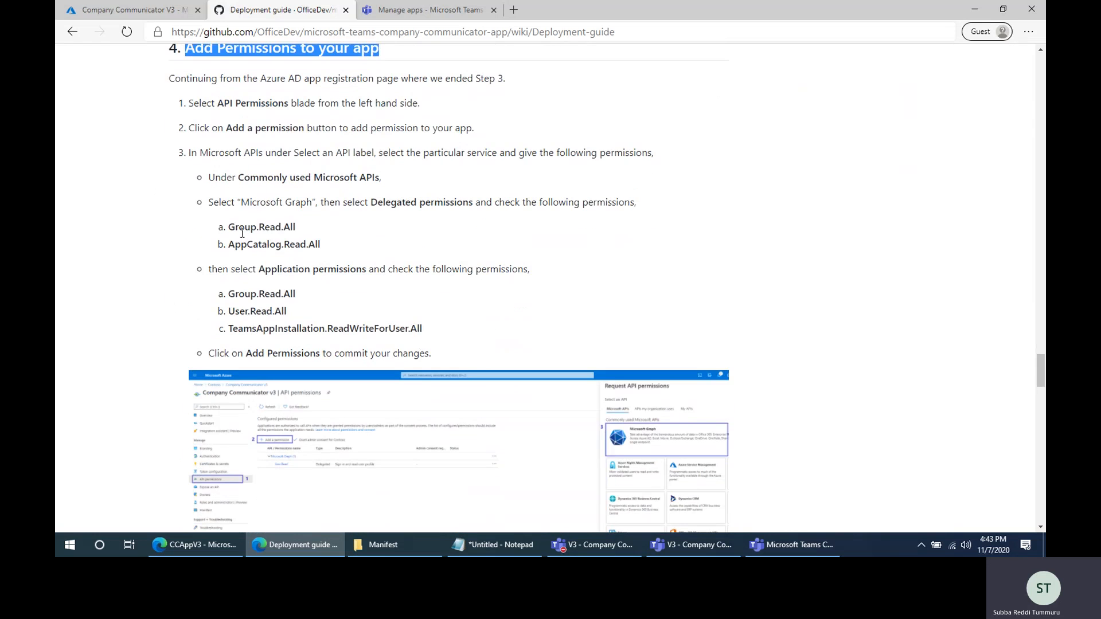
{"action": "left_click_drag", "start_coordinate": [235, 227], "coordinate": [267, 322]}
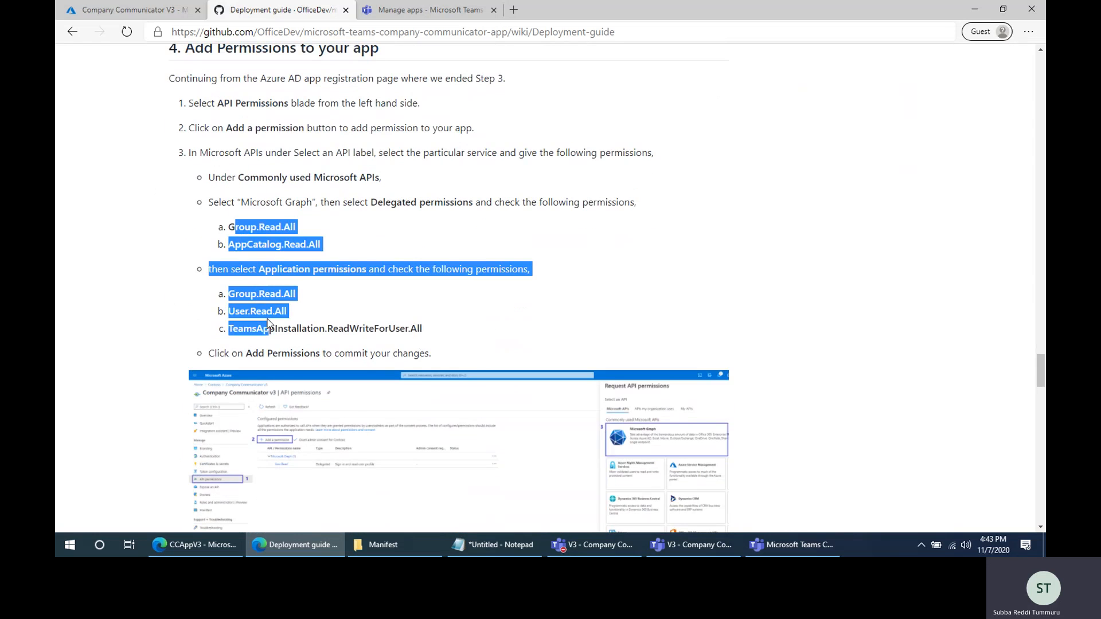
{"action": "left_click", "coordinate": [448, 328]}
{"action": "scroll", "coordinate": [417, 368], "scroll_direction": "down", "scroll_amount": 5}
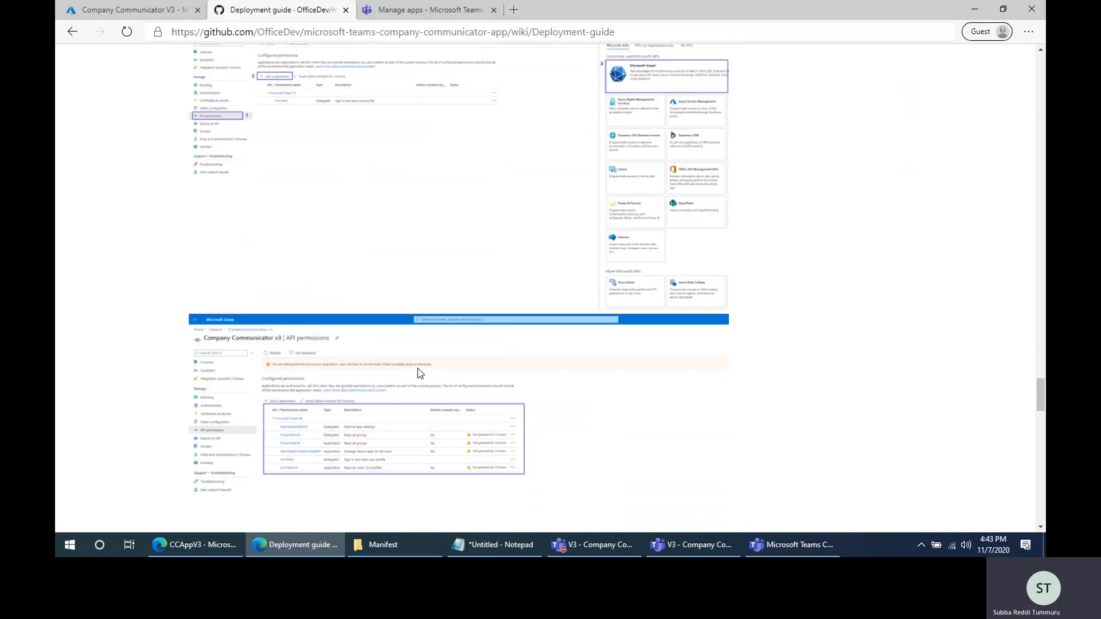
- Review the guide's instructions for granting admin consent, including the alternative consent link that uses the Application (client) ID
{"action": "scroll", "coordinate": [418, 370], "scroll_direction": "down", "scroll_amount": 6}
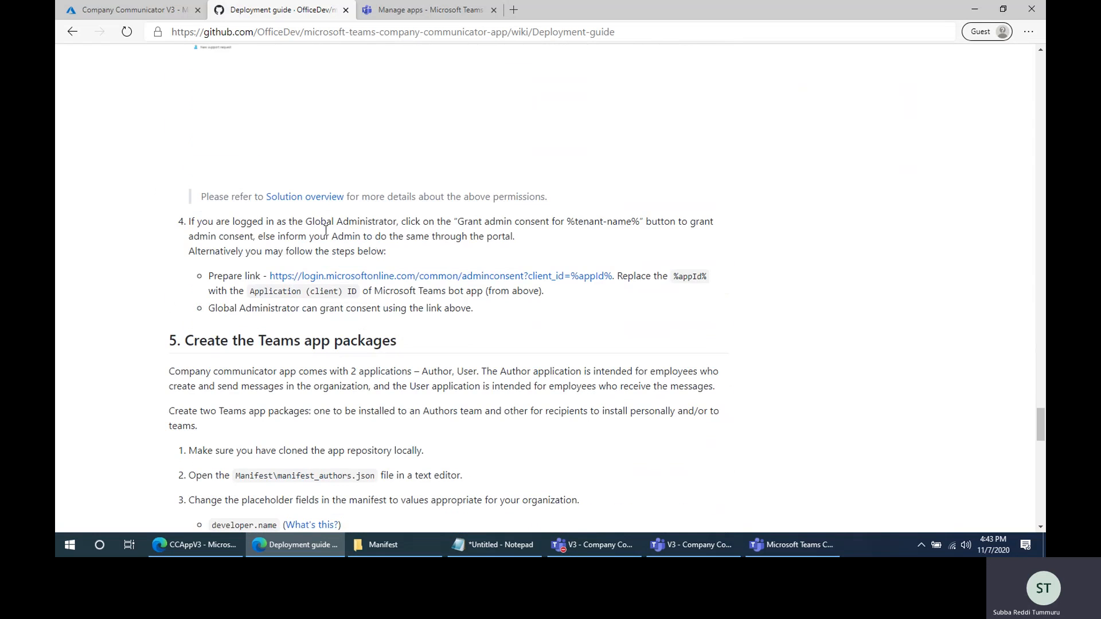
{"action": "triple_click", "coordinate": [325, 230]}
{"action": "left_click", "coordinate": [490, 250]}
- Review the guide's section on creating the Teams app packages, including the manifest placeholders and the authors ZIP package
{"action": "scroll", "coordinate": [490, 250], "scroll_direction": "down", "scroll_amount": 3}
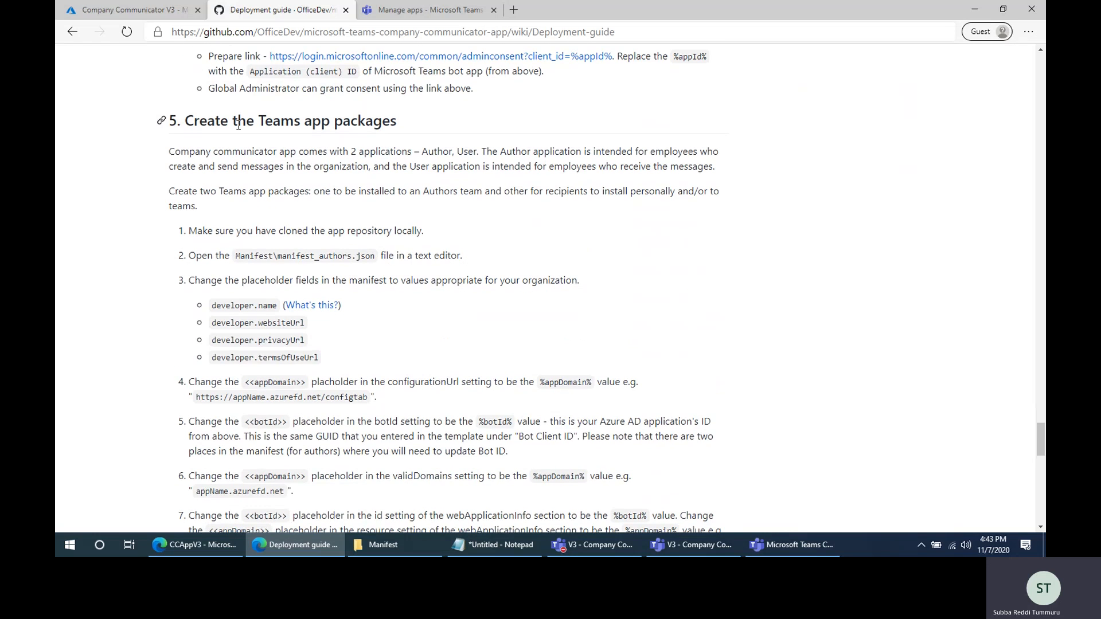
{"action": "left_click_drag", "start_coordinate": [194, 124], "coordinate": [411, 125]}
{"action": "scroll", "coordinate": [508, 365], "scroll_direction": "down", "scroll_amount": 5}
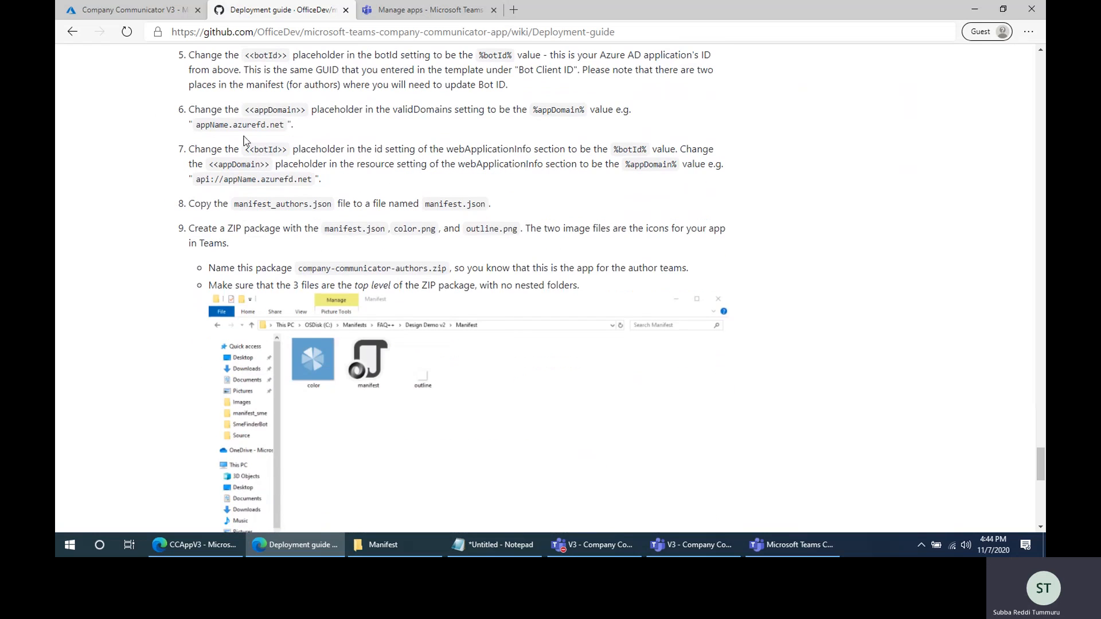
- Review the guide's section on installing the authors and users apps in Microsoft Teams, and highlight its heading text
{"action": "scroll", "coordinate": [405, 385], "scroll_direction": "down", "scroll_amount": 5}
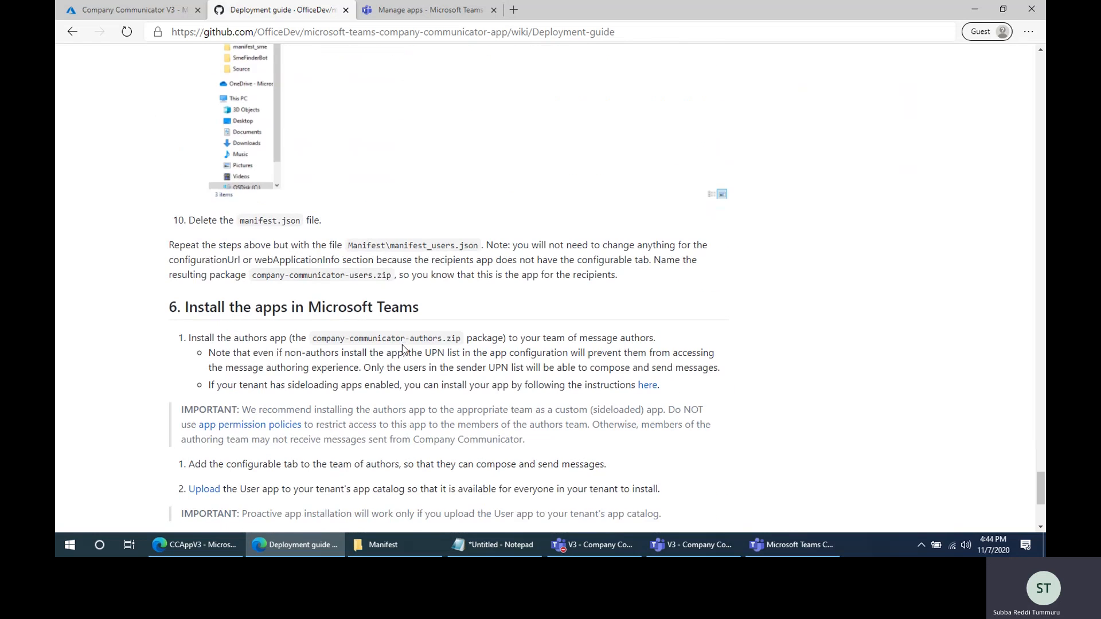
{"action": "scroll", "coordinate": [403, 348], "scroll_direction": "down", "scroll_amount": 3}
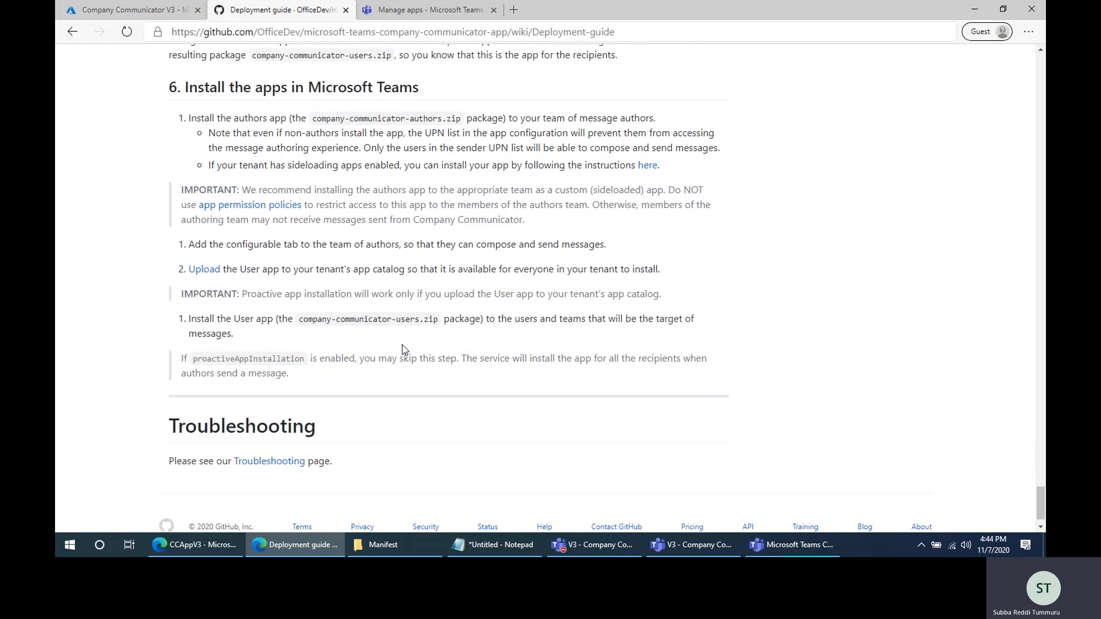
{"action": "left_click_drag", "start_coordinate": [184, 87], "coordinate": [479, 91]}
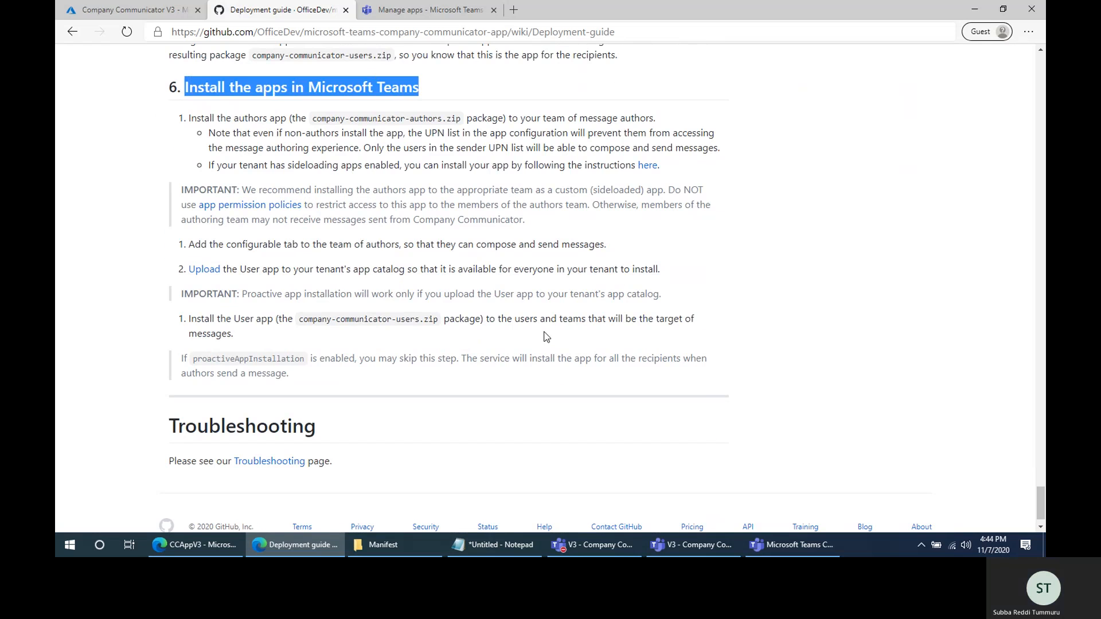
{"action": "left_click", "coordinate": [303, 545]}
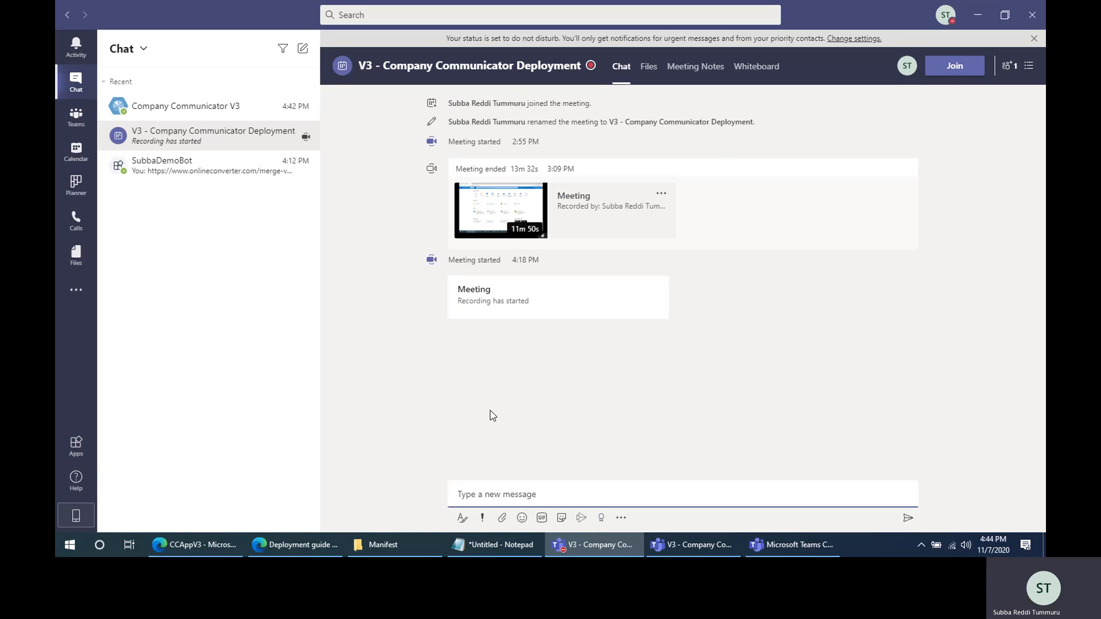
{"action": "left_click", "coordinate": [577, 552]}
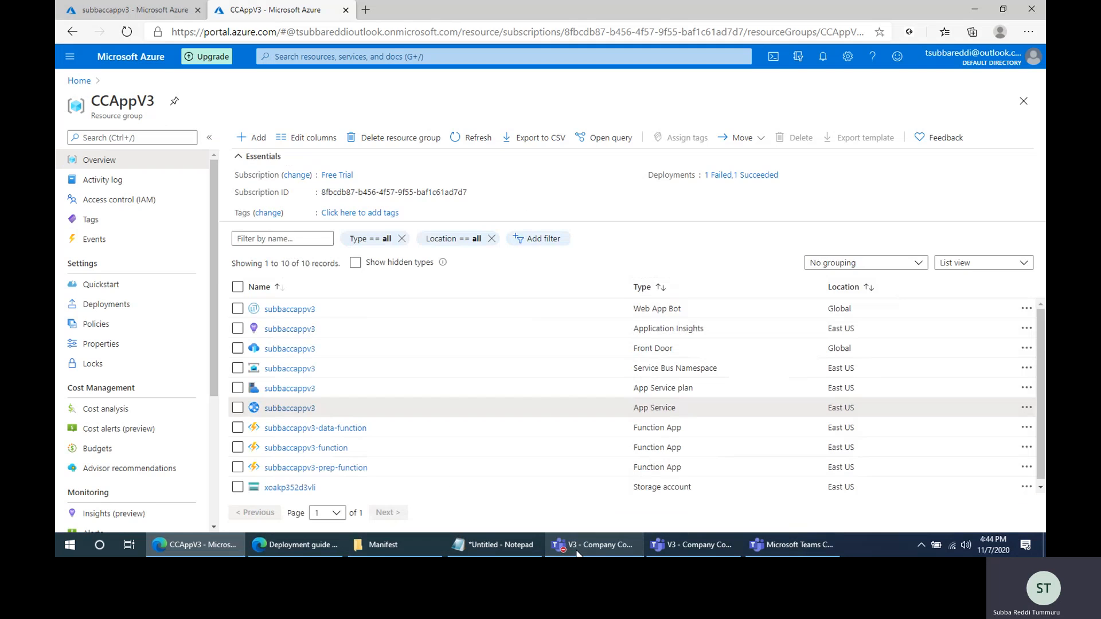
{"action": "left_click", "coordinate": [304, 545]}
{"action": "scroll", "coordinate": [474, 308], "scroll_direction": "up", "scroll_amount": 3}
{"action": "left_click", "coordinate": [508, 283]}
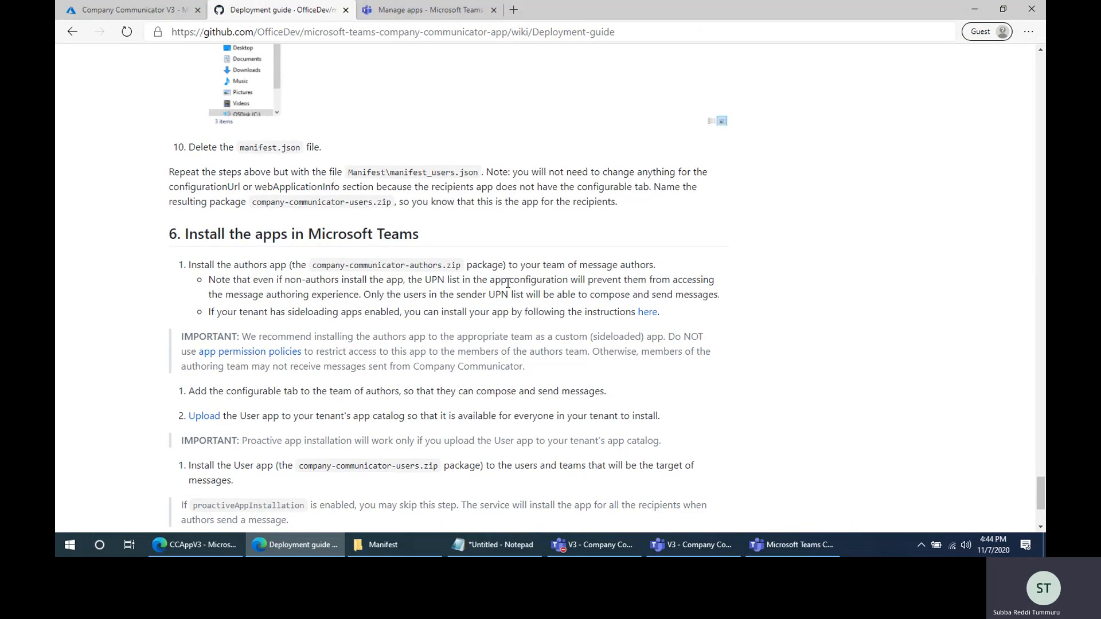
{"action": "scroll", "coordinate": [510, 339], "scroll_direction": "up", "scroll_amount": 15}
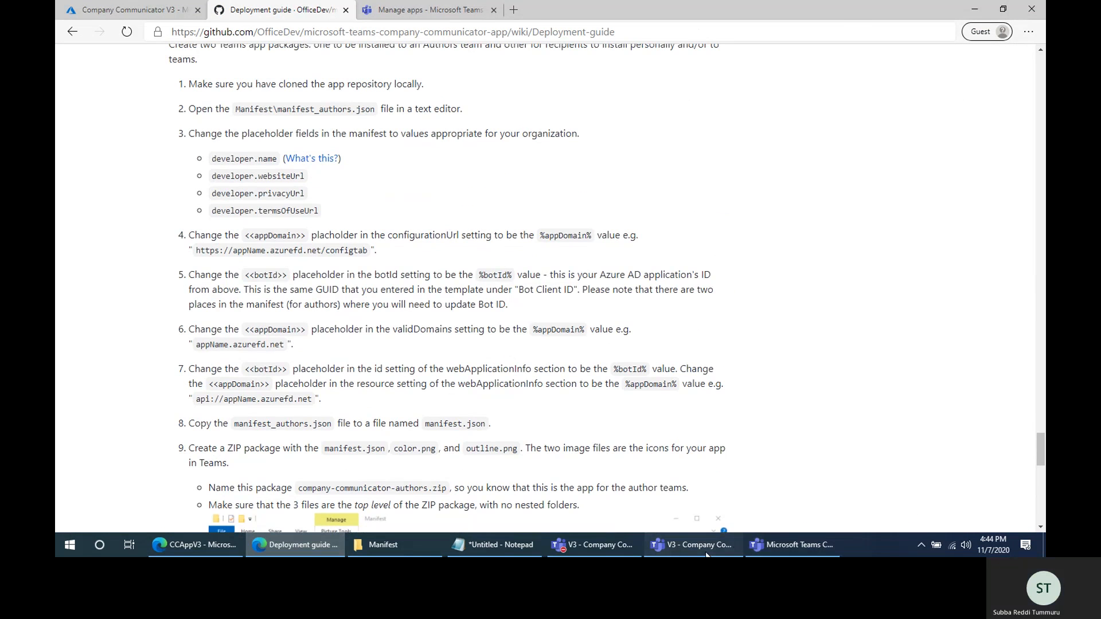
- Switch to the V3 - Company Communicator Deployment meeting window in Teams and open its additional meeting actions
{"action": "left_click", "coordinate": [707, 555]}
{"action": "left_click", "coordinate": [823, 43]}
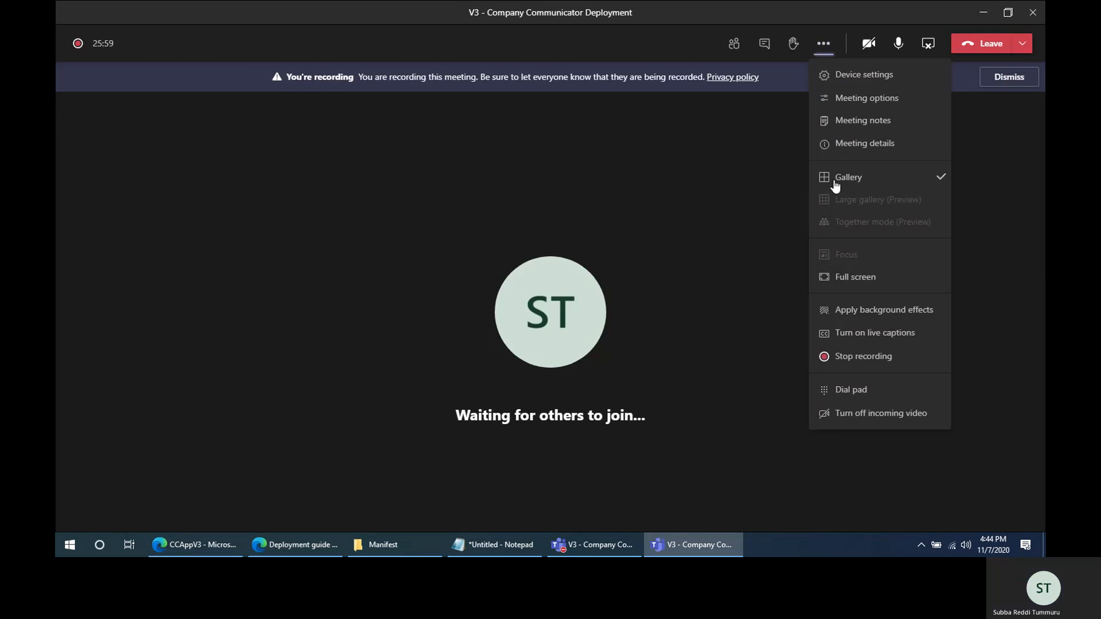